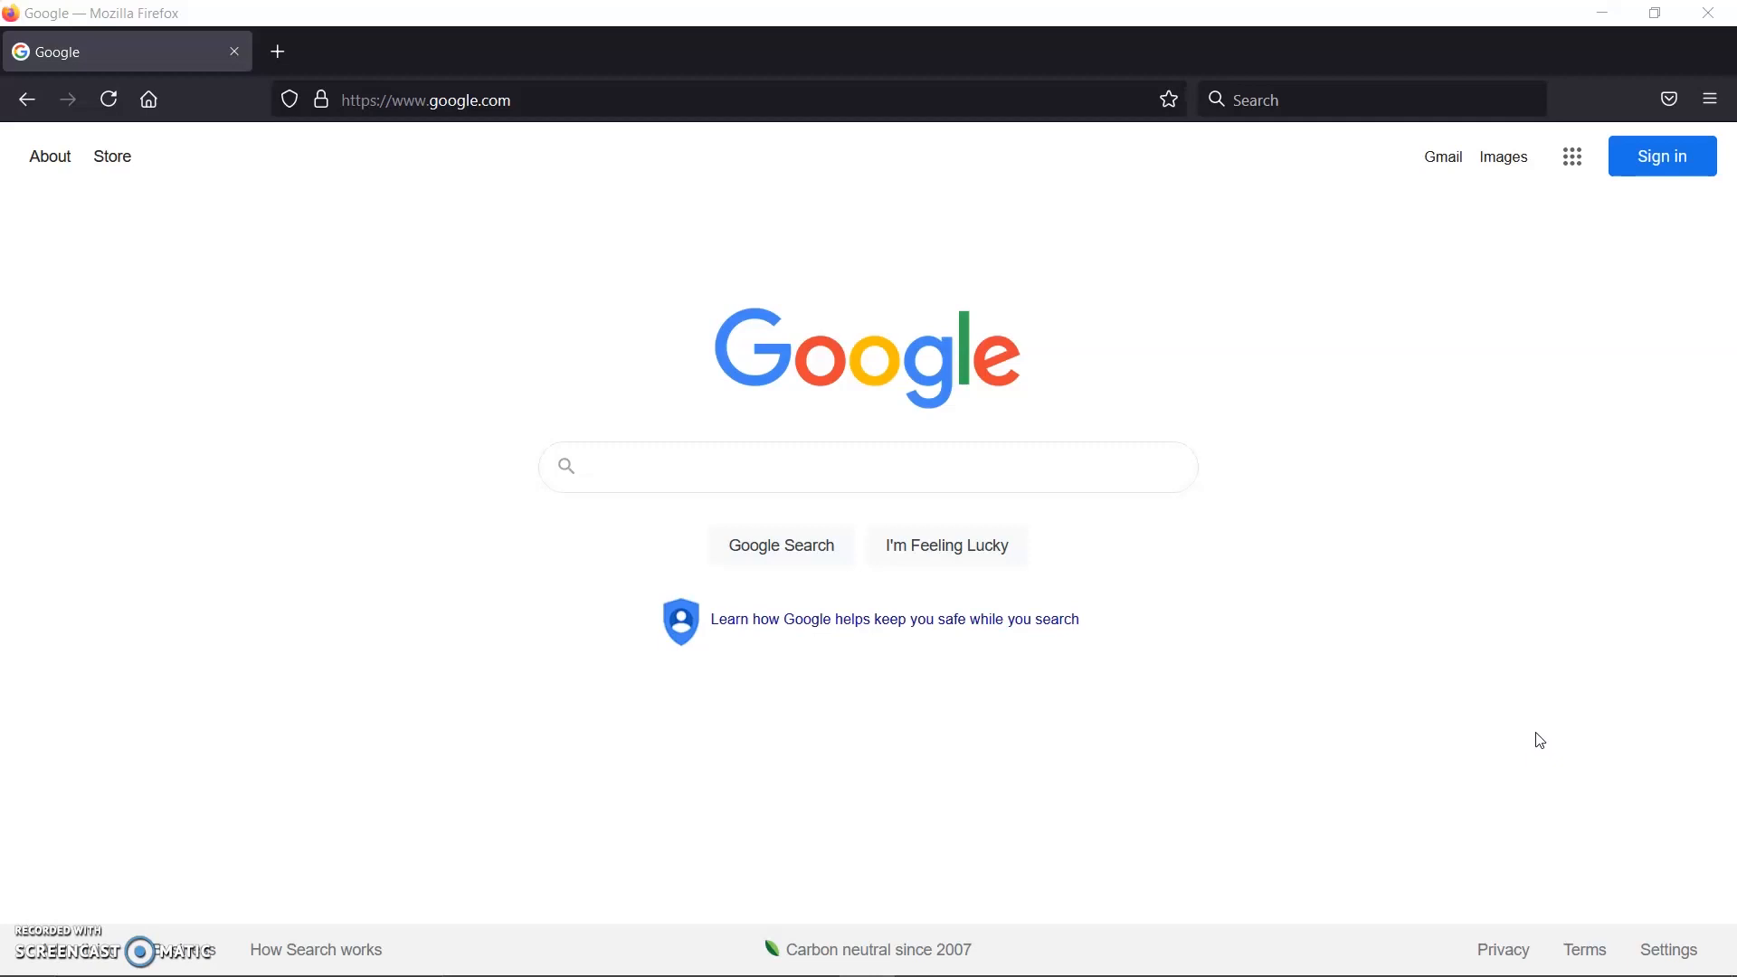
# Step: Load the UTSA Libraries site at lib.utsa.edu in a second browser tab
pyautogui.click(1013, 103)
pyautogui.click(1627, 372)
pyautogui.click(1066, 91)
pyautogui.write('lib.utsa.edu/')
pyautogui.press('Return')
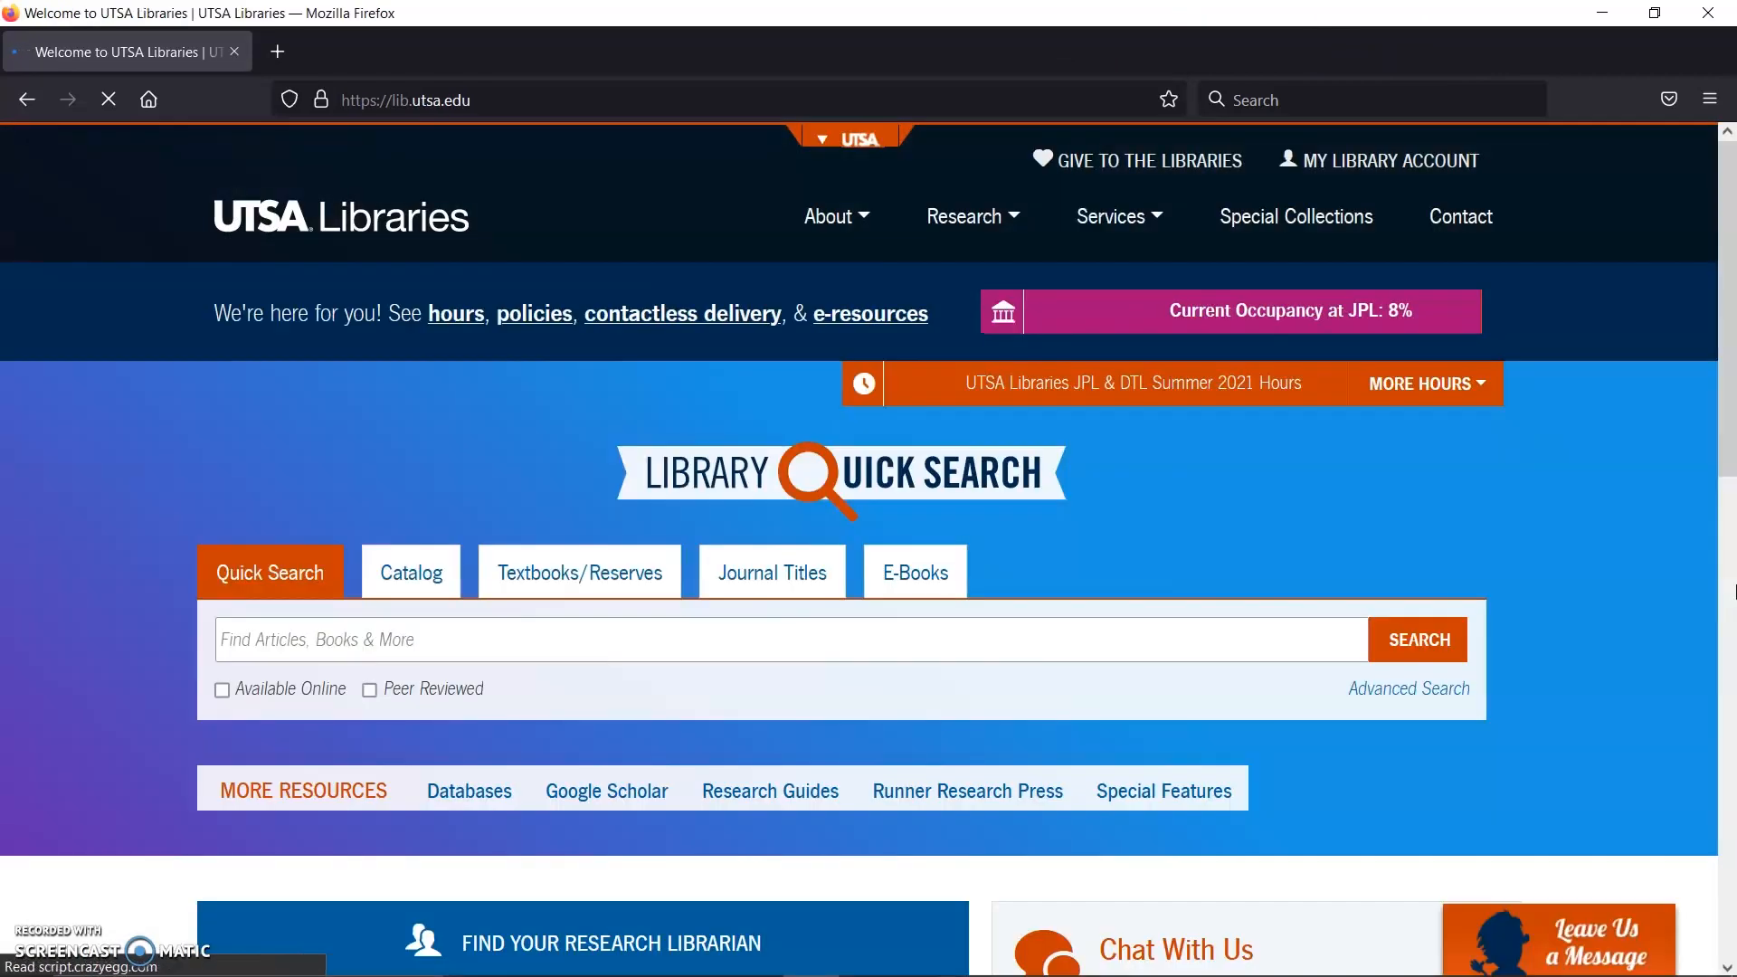
# Step: Search all Research Guides for 'mendeley' to list the matching guide pages
pyautogui.scroll(-1, 1612, 724)
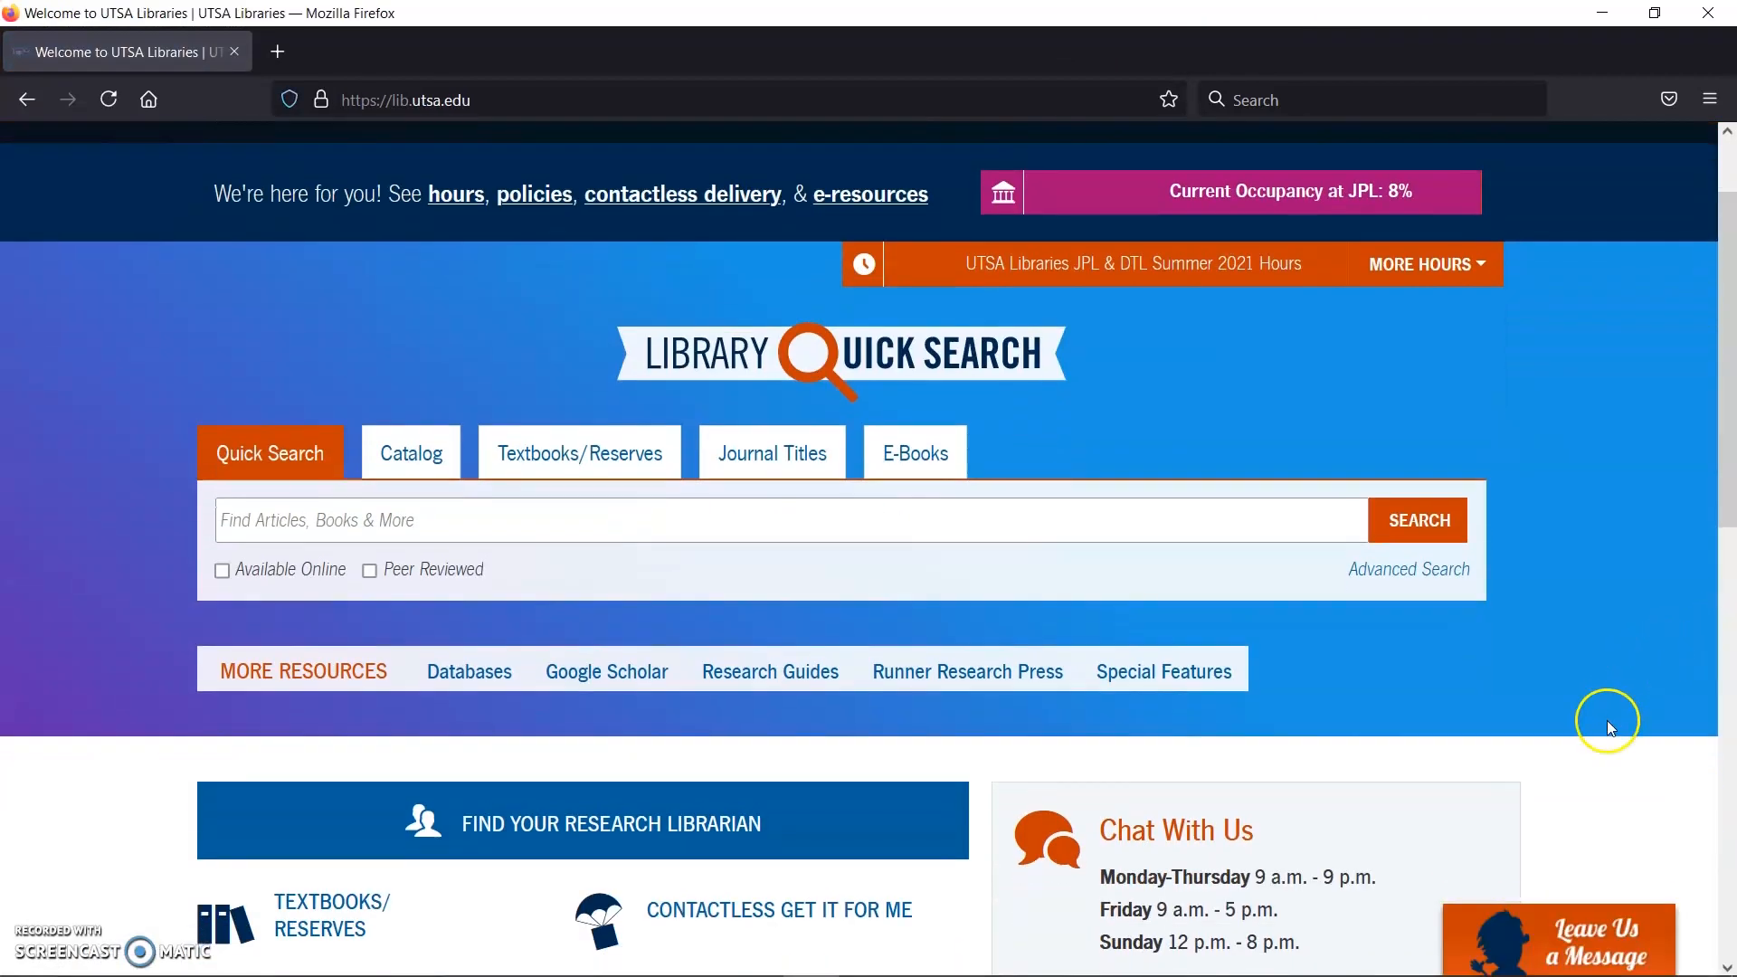
pyautogui.scroll(-1, 1326, 438)
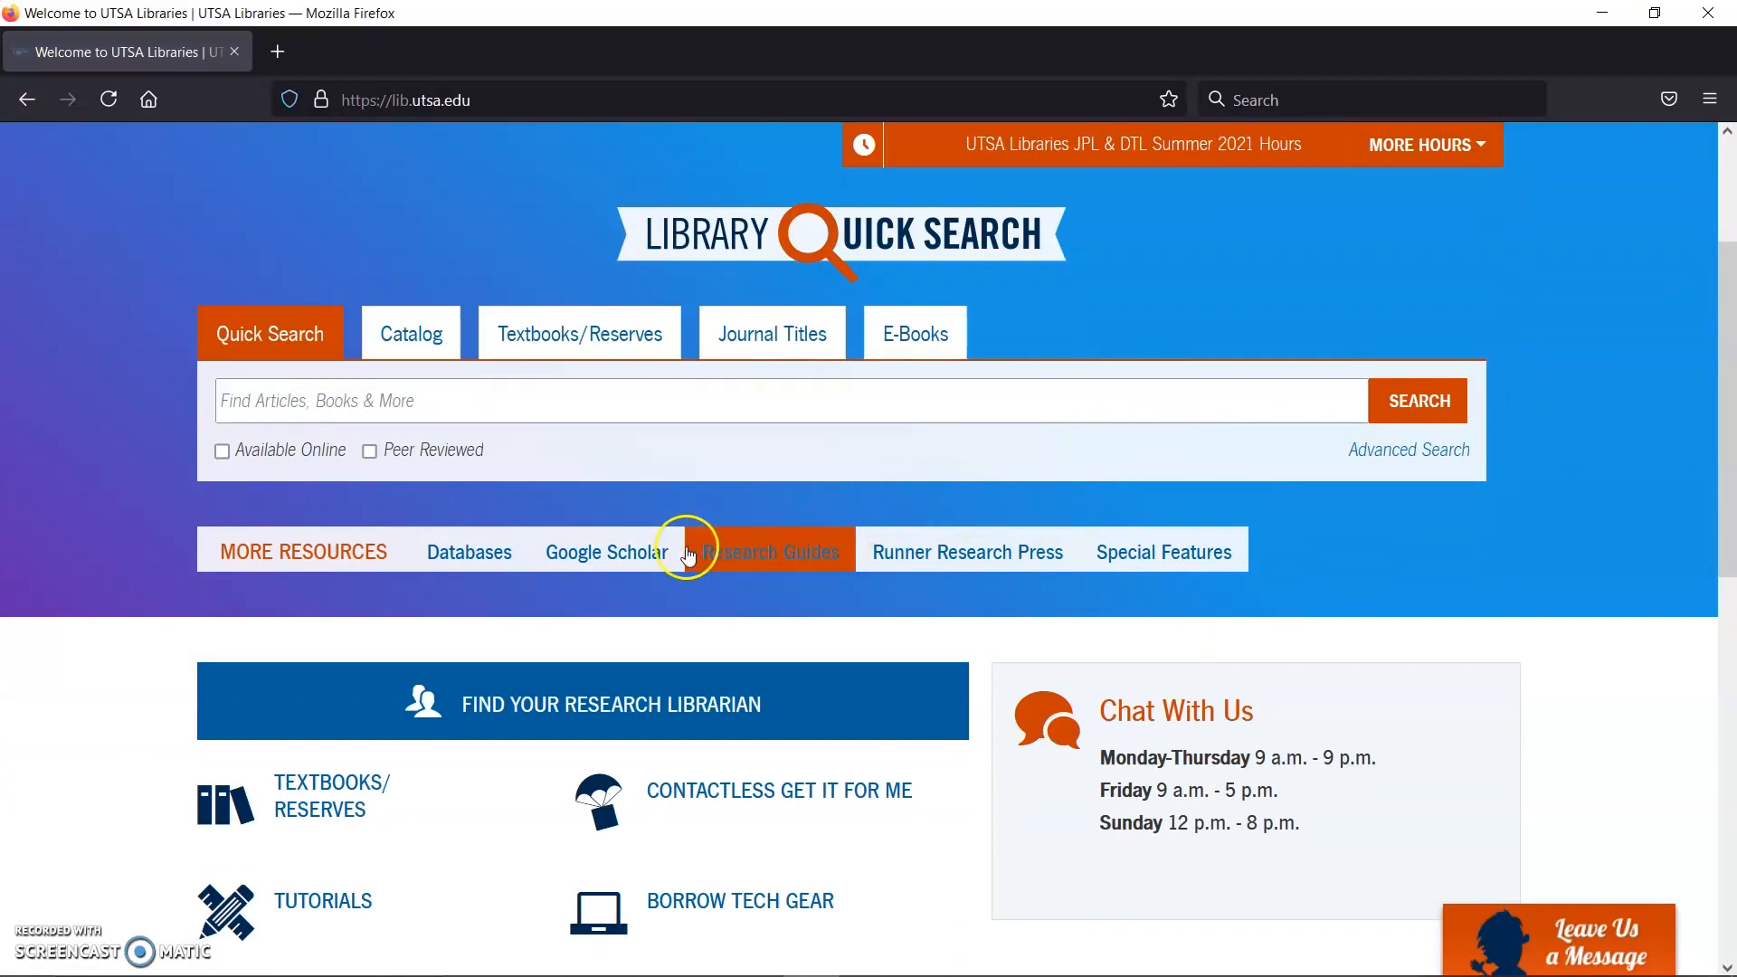
pyautogui.click(756, 554)
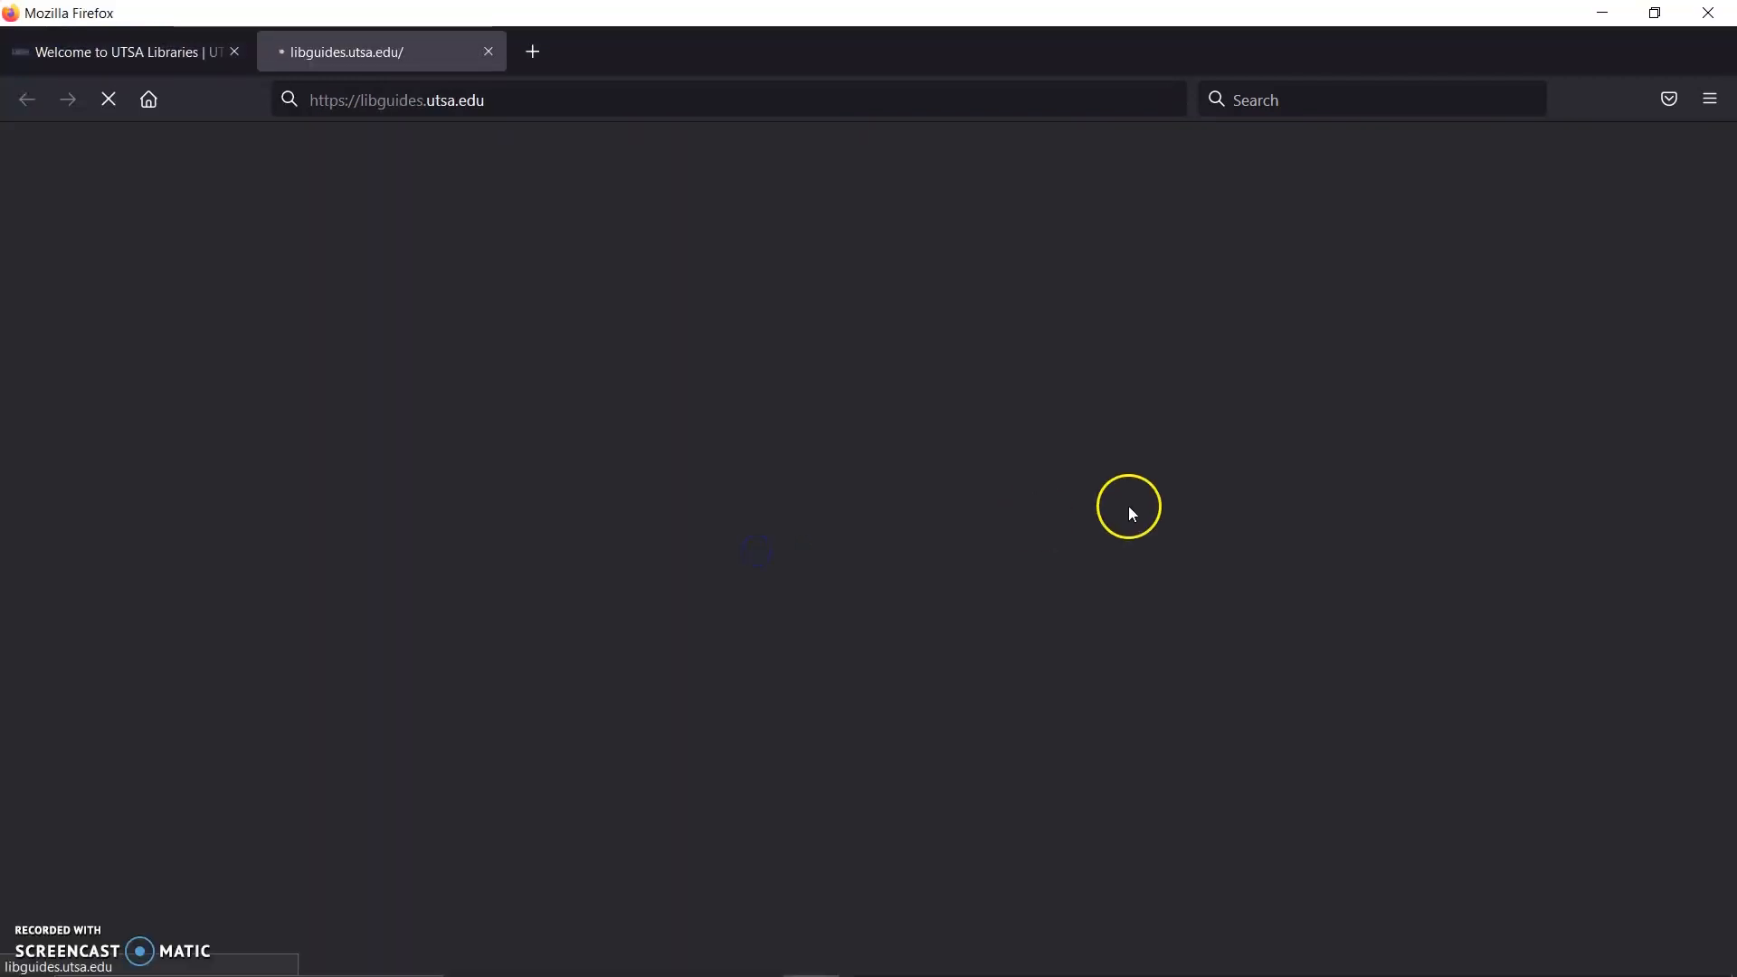
pyautogui.scroll(-1, 905, 380)
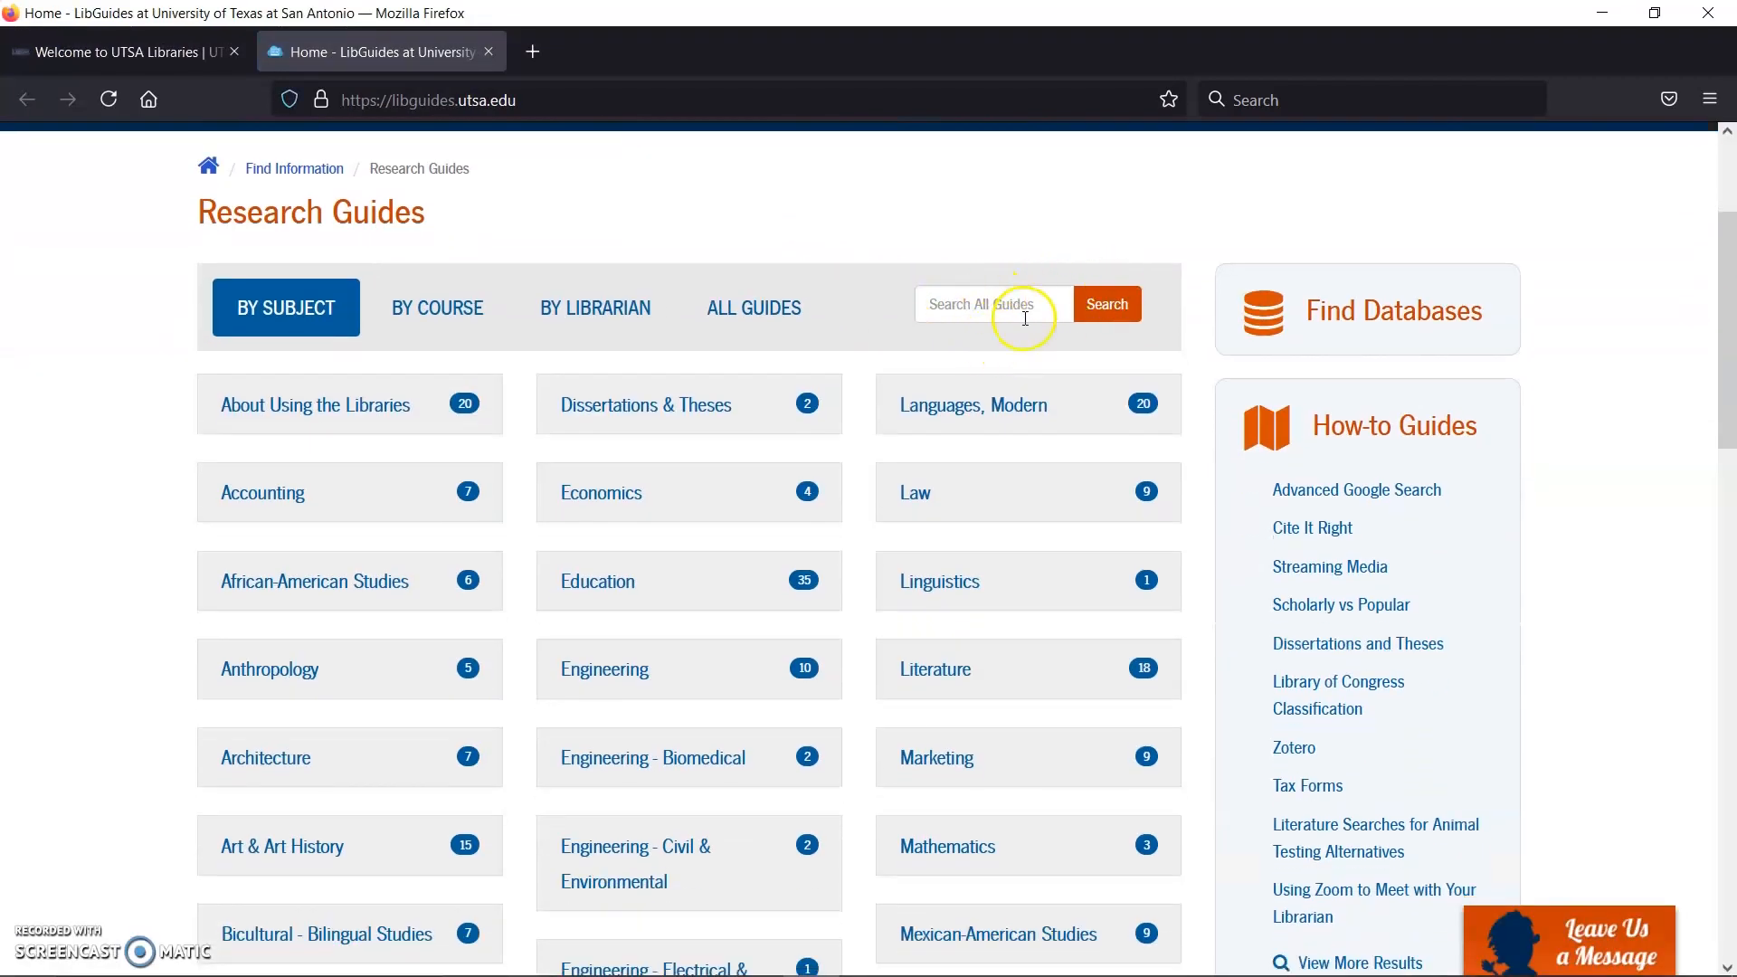
pyautogui.click(1026, 313)
pyautogui.write('mendeley')
pyautogui.press('Return')
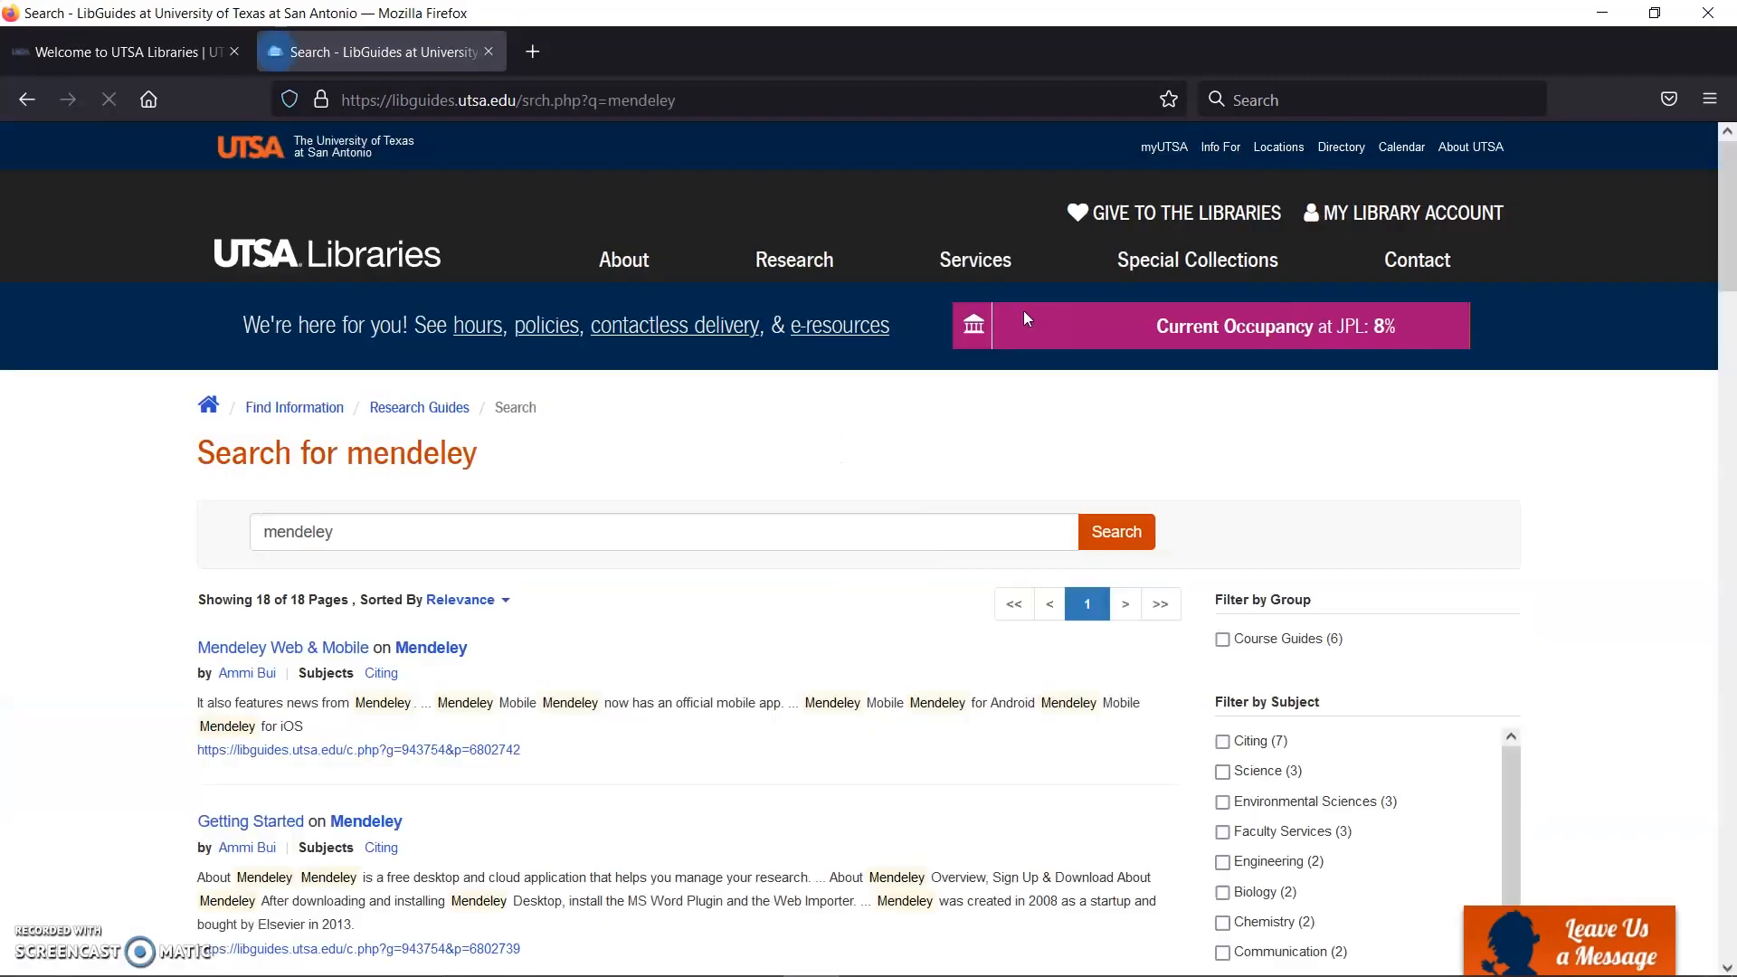
pyautogui.scroll(-3, 613, 431)
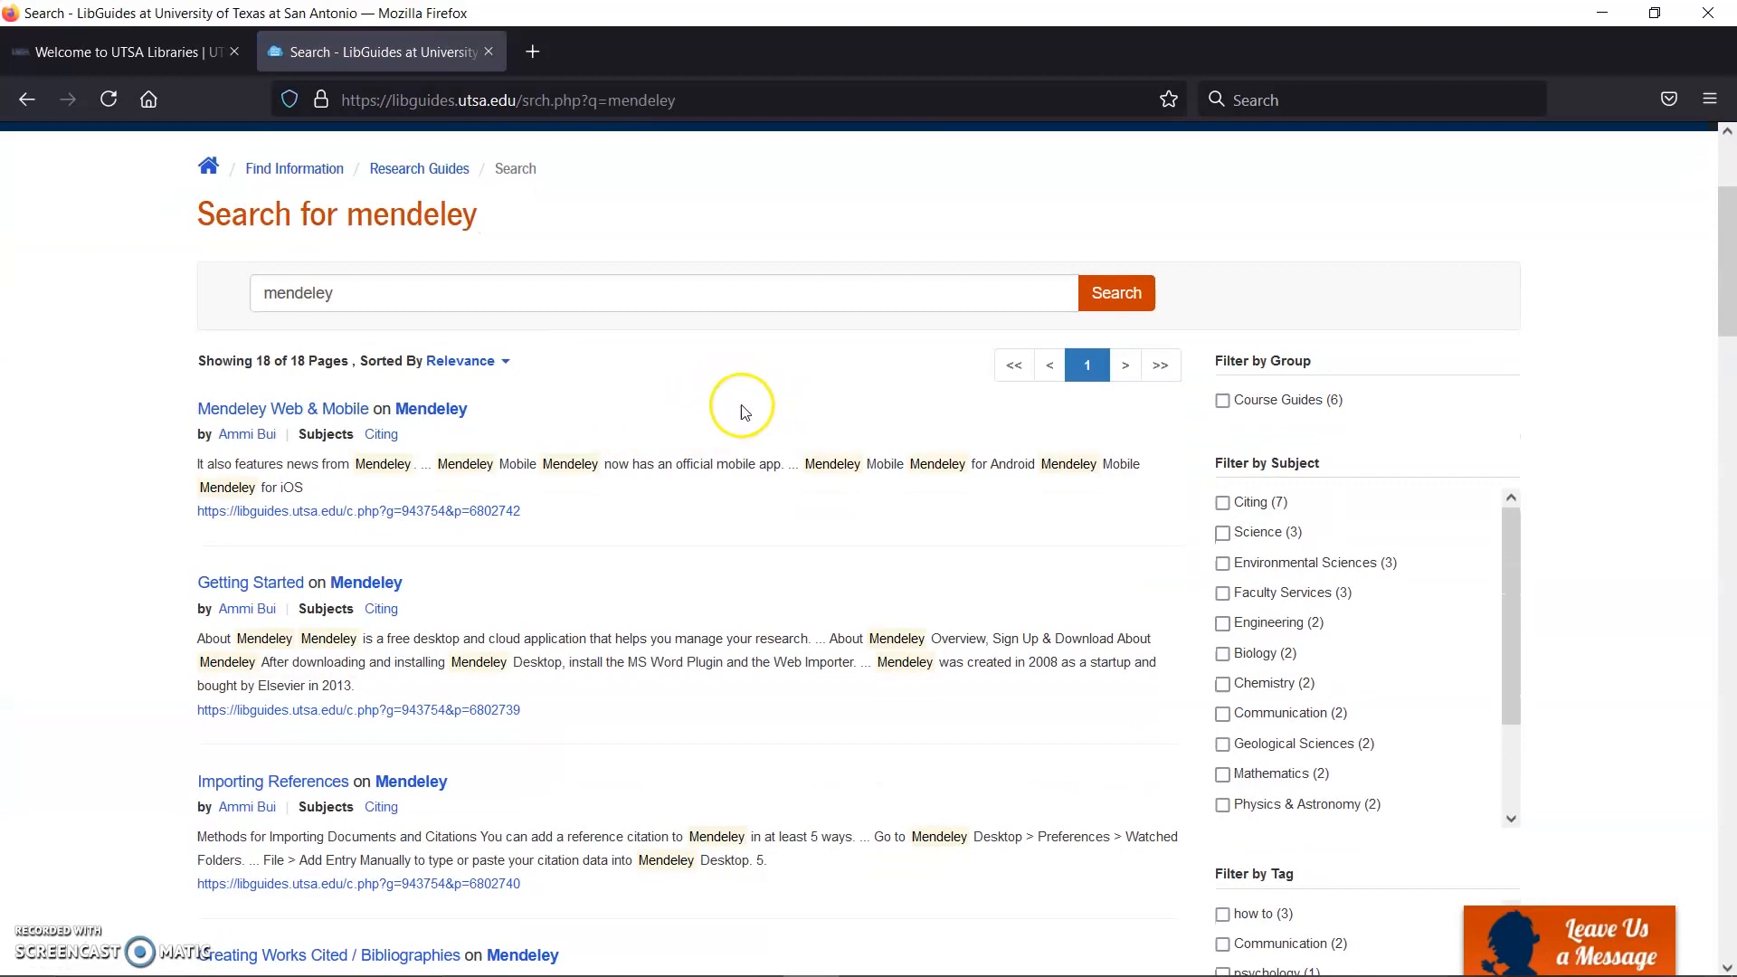
# Step: Open the Mendeley guide and read its Getting Started page through the About Mendeley and licence sections
pyautogui.click(449, 411)
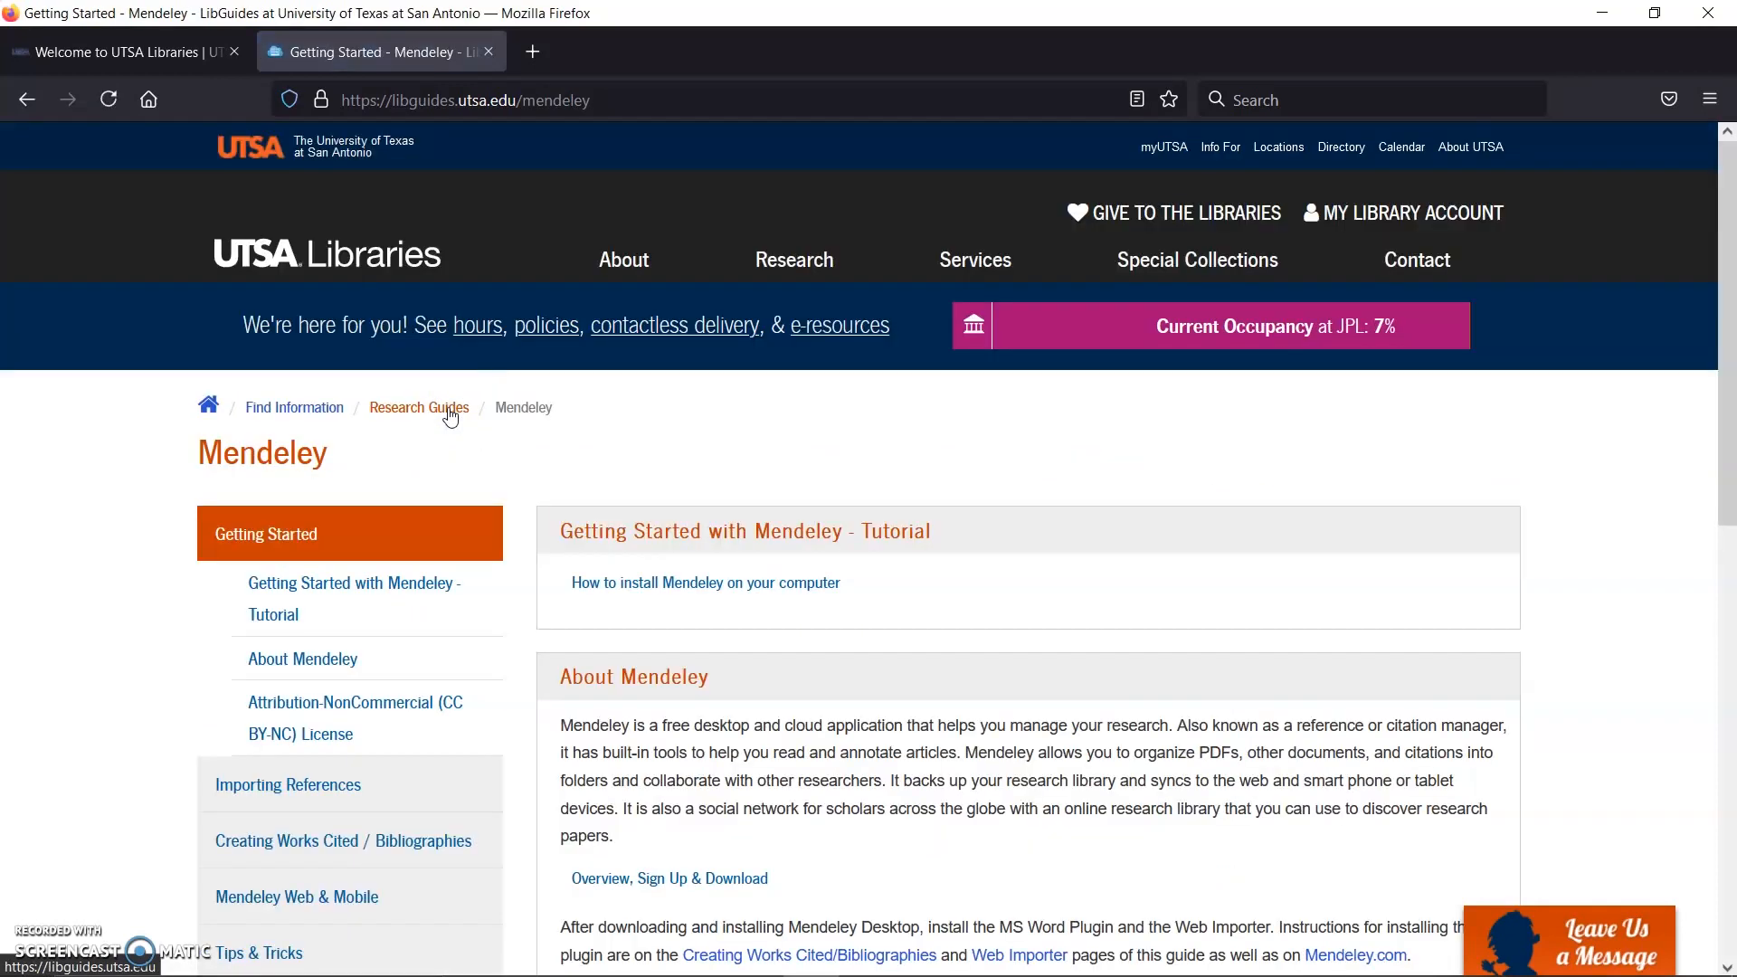
pyautogui.scroll(-3, 688, 432)
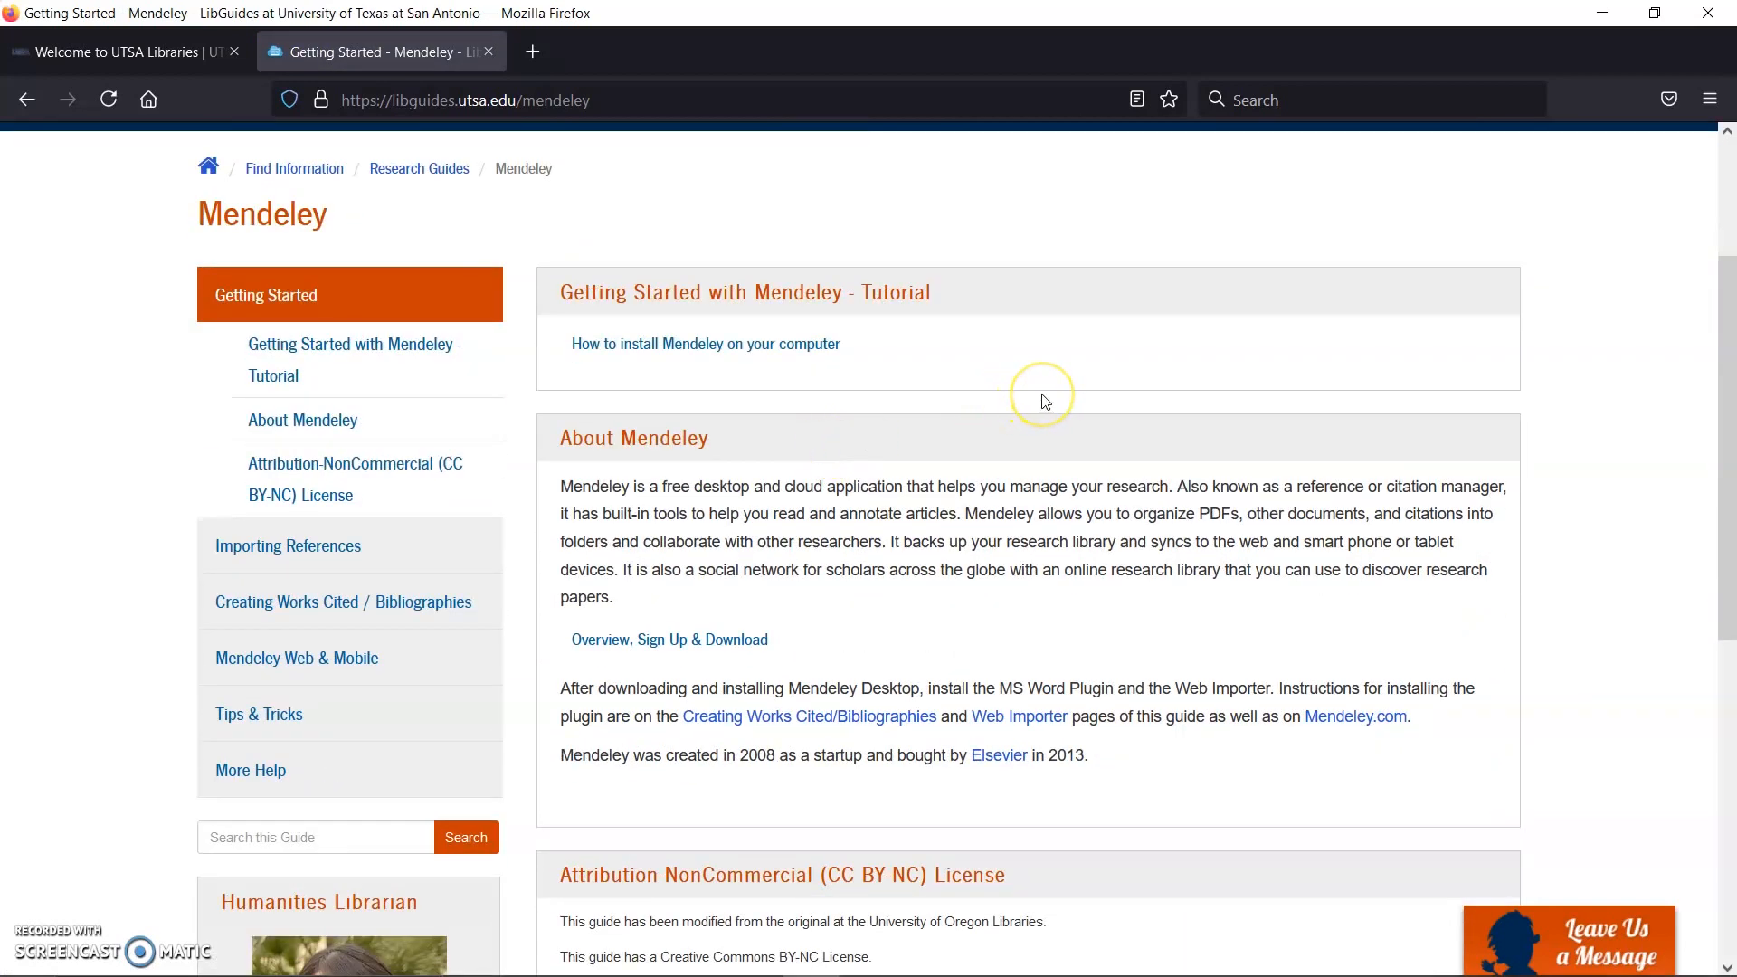
pyautogui.scroll(-2, 1104, 376)
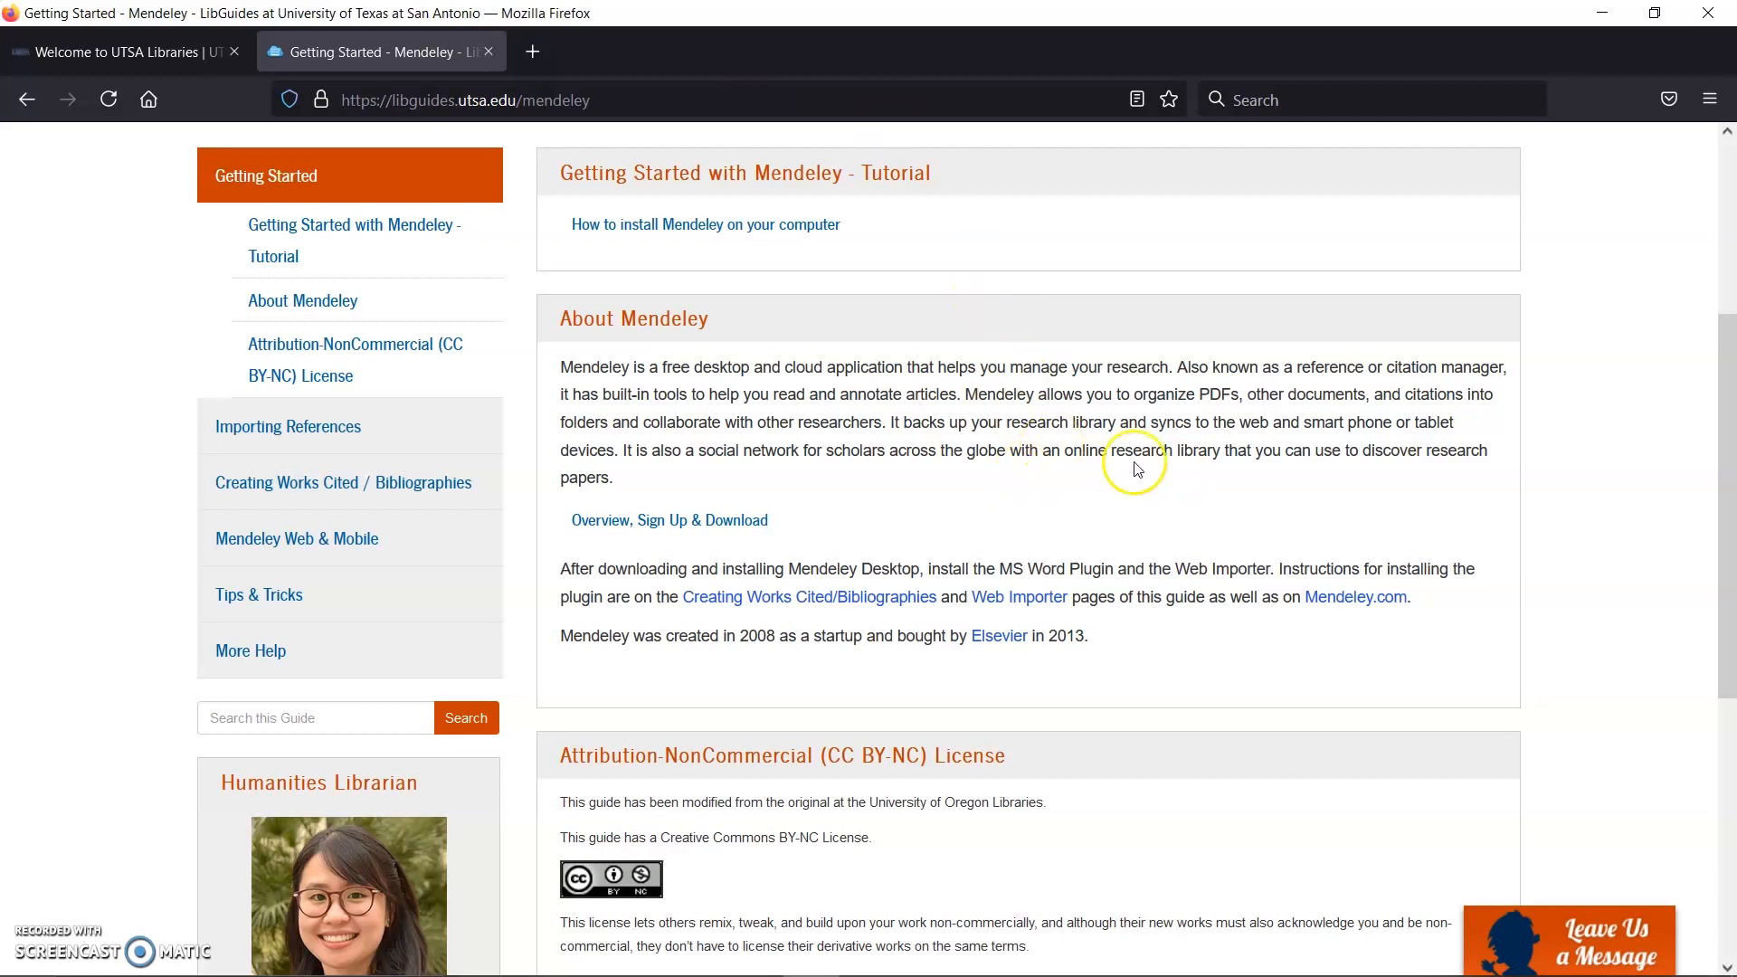
pyautogui.scroll(2, 1137, 468)
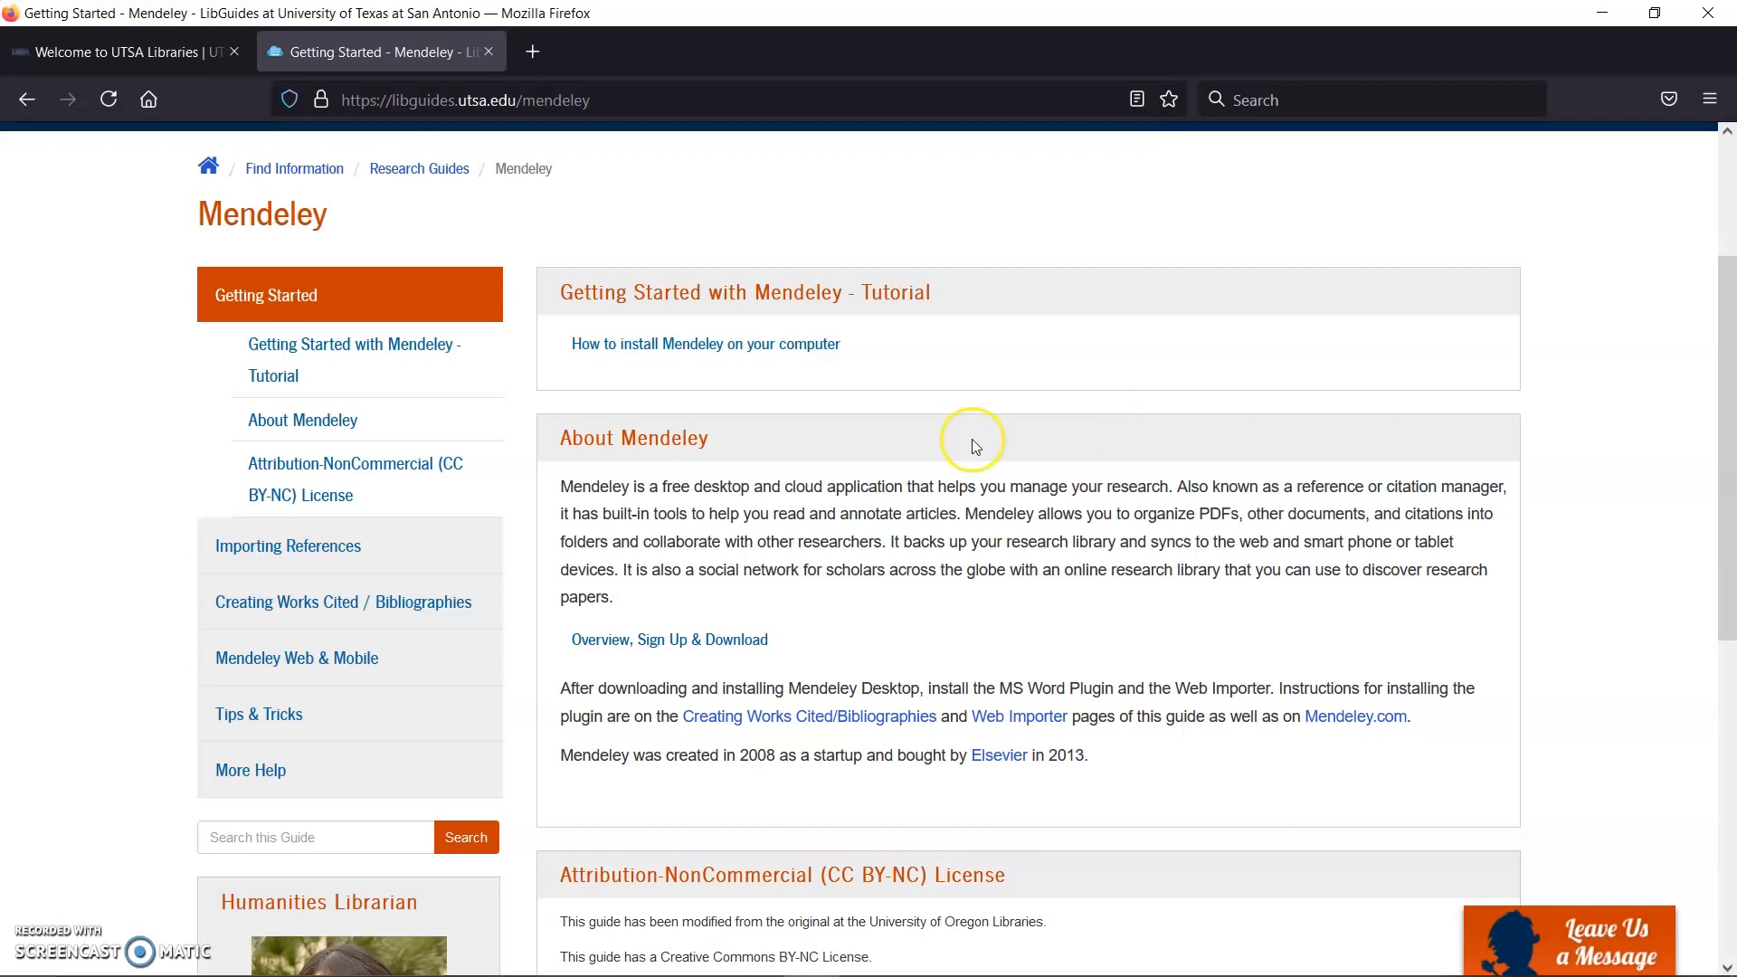
pyautogui.scroll(-2, 982, 398)
pyautogui.scroll(-2, 1103, 380)
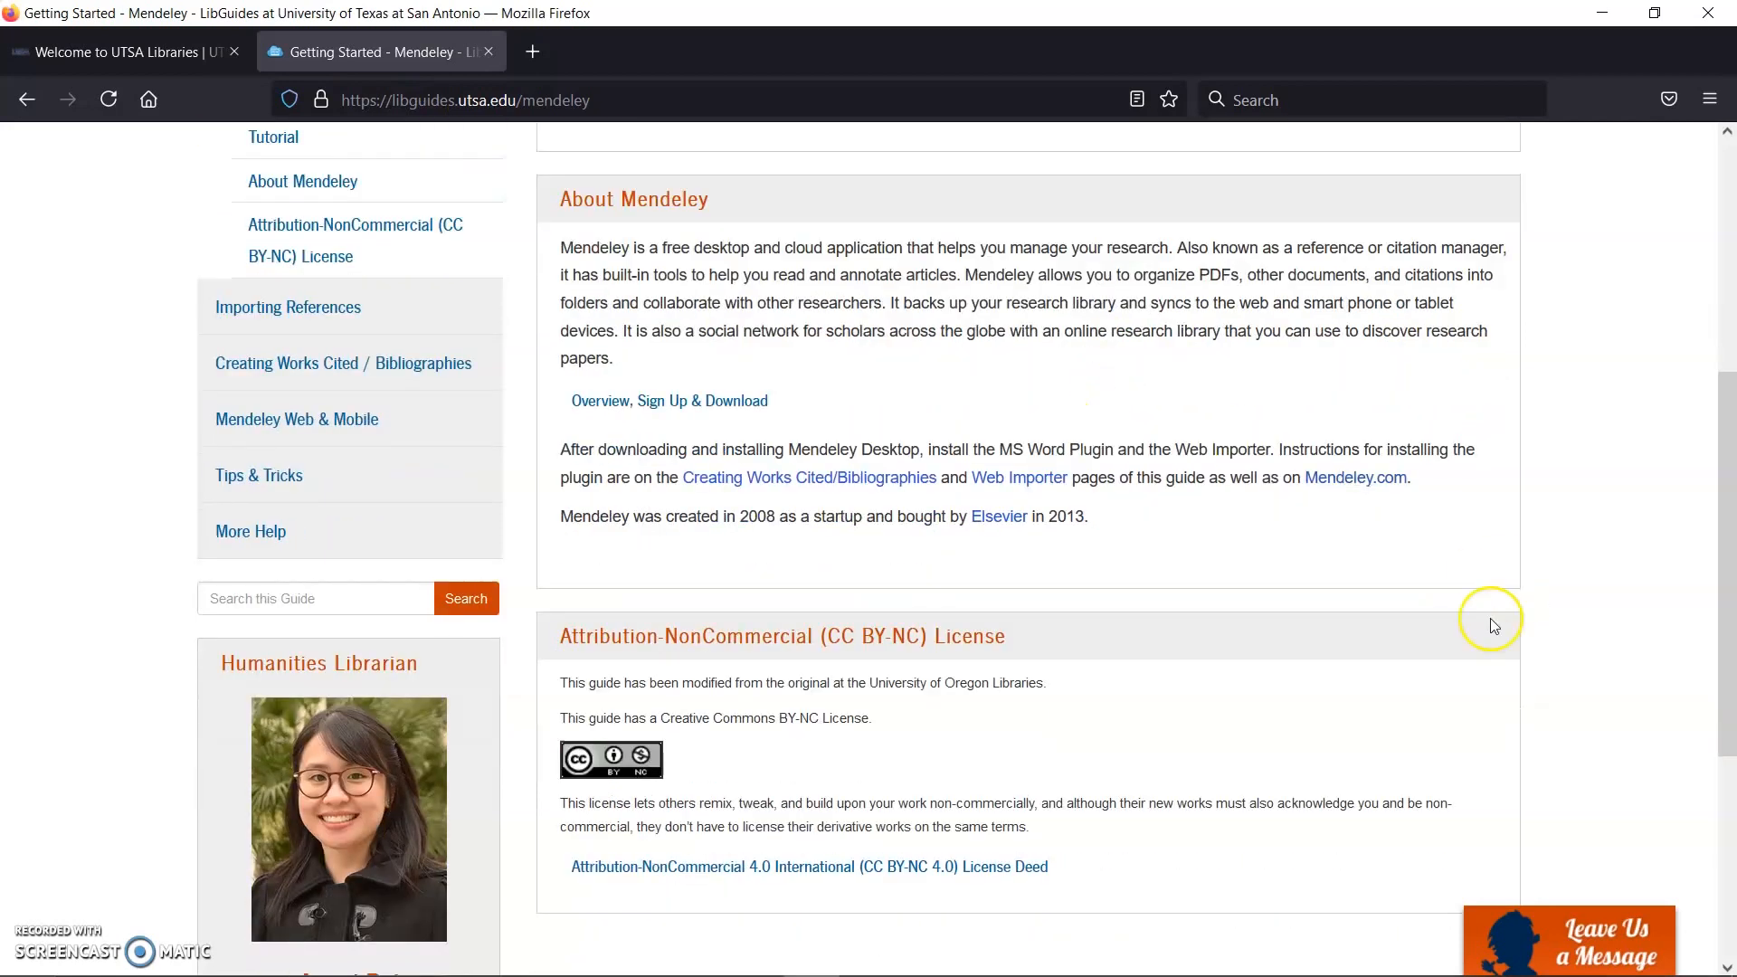
pyautogui.scroll(-4, 1261, 628)
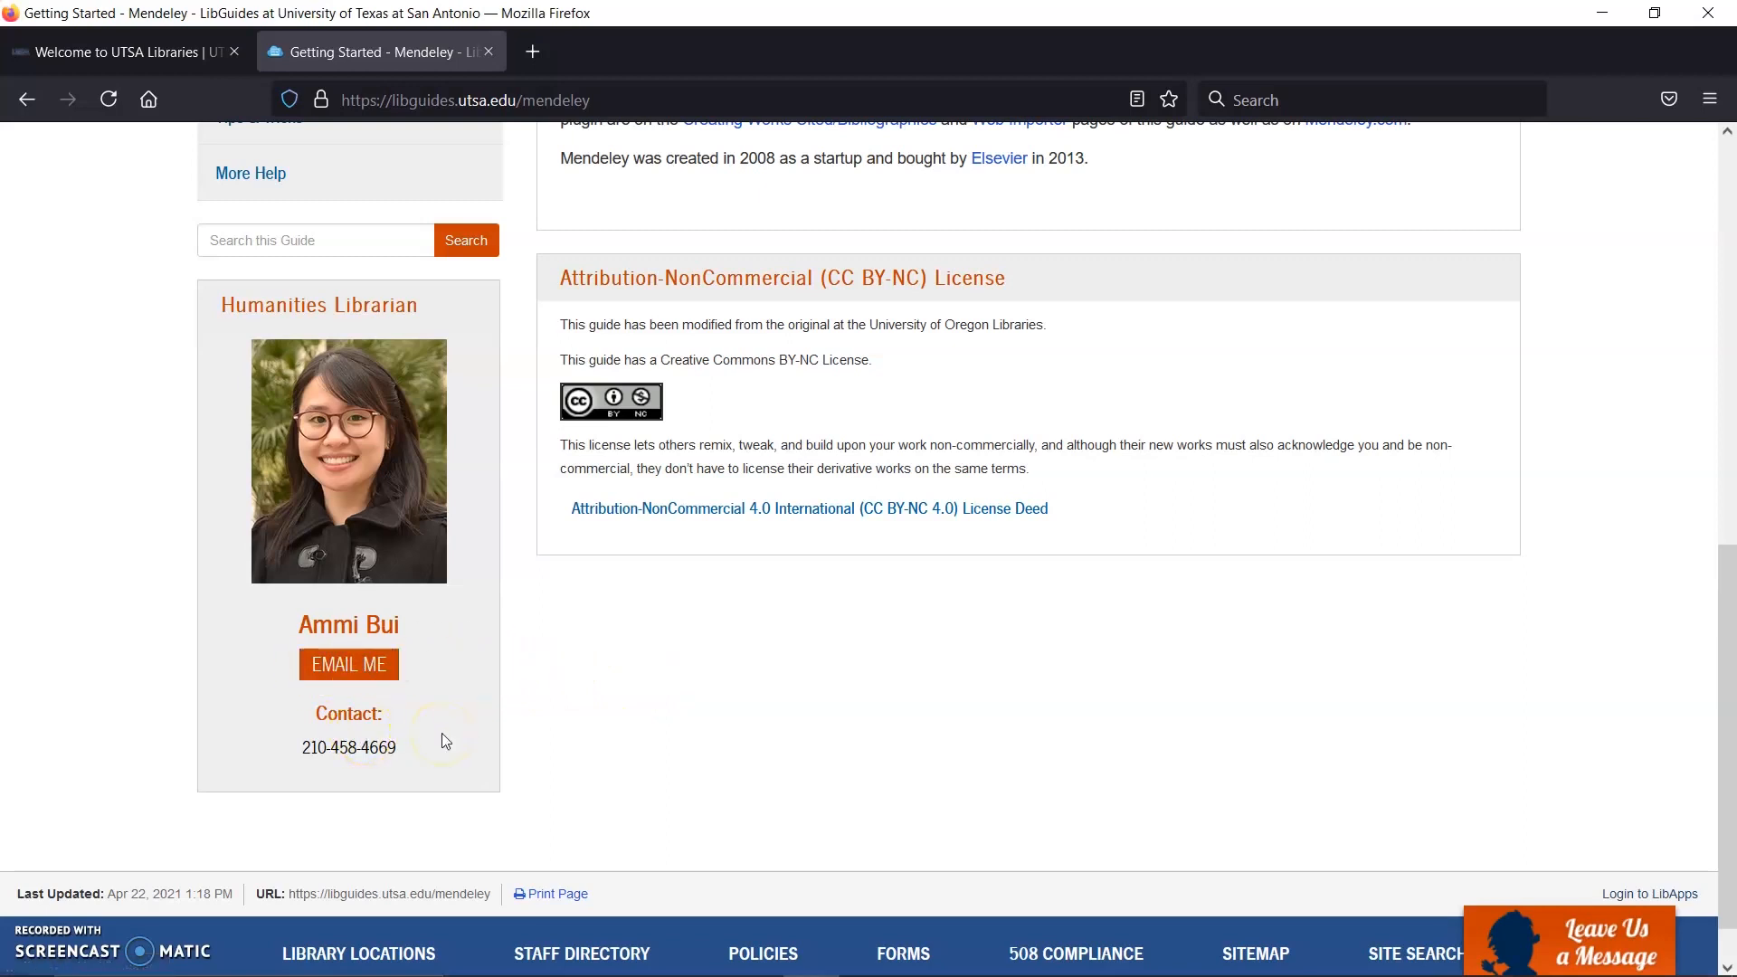
pyautogui.click(359, 684)
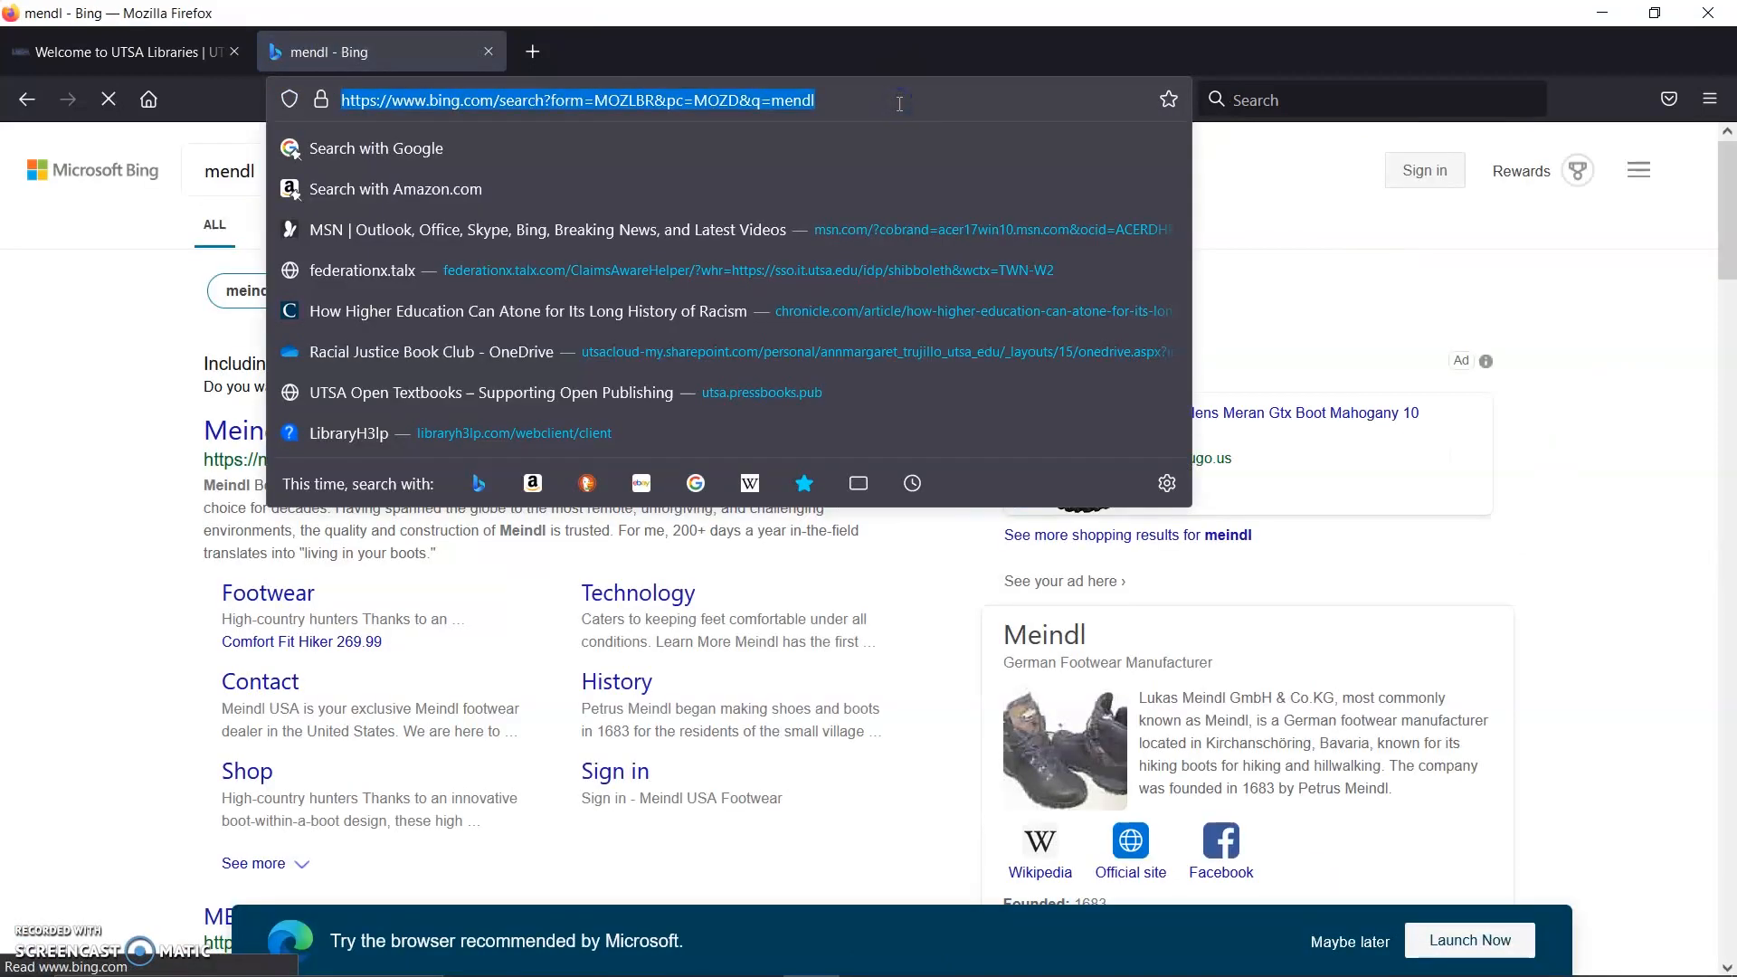
# Step: Go to mendeley.com and open its Mendeley Reference Manager Download page
pyautogui.write('mendeley.com/')
pyautogui.press('Return')
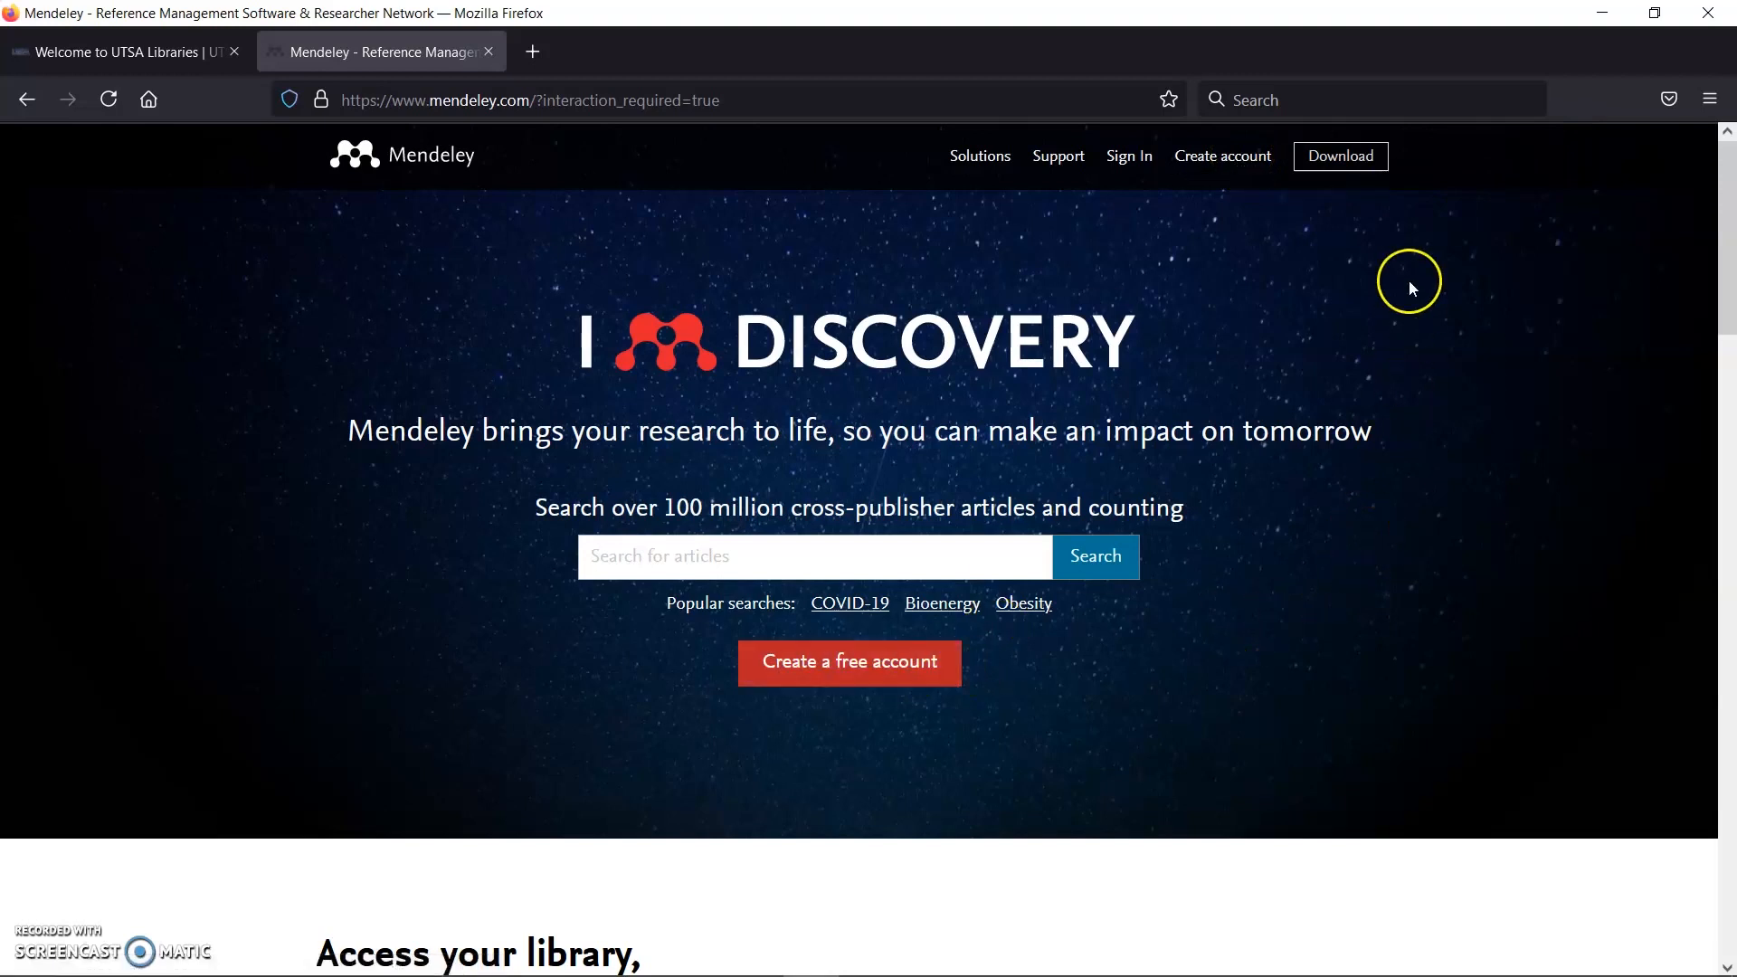
pyautogui.click(1367, 163)
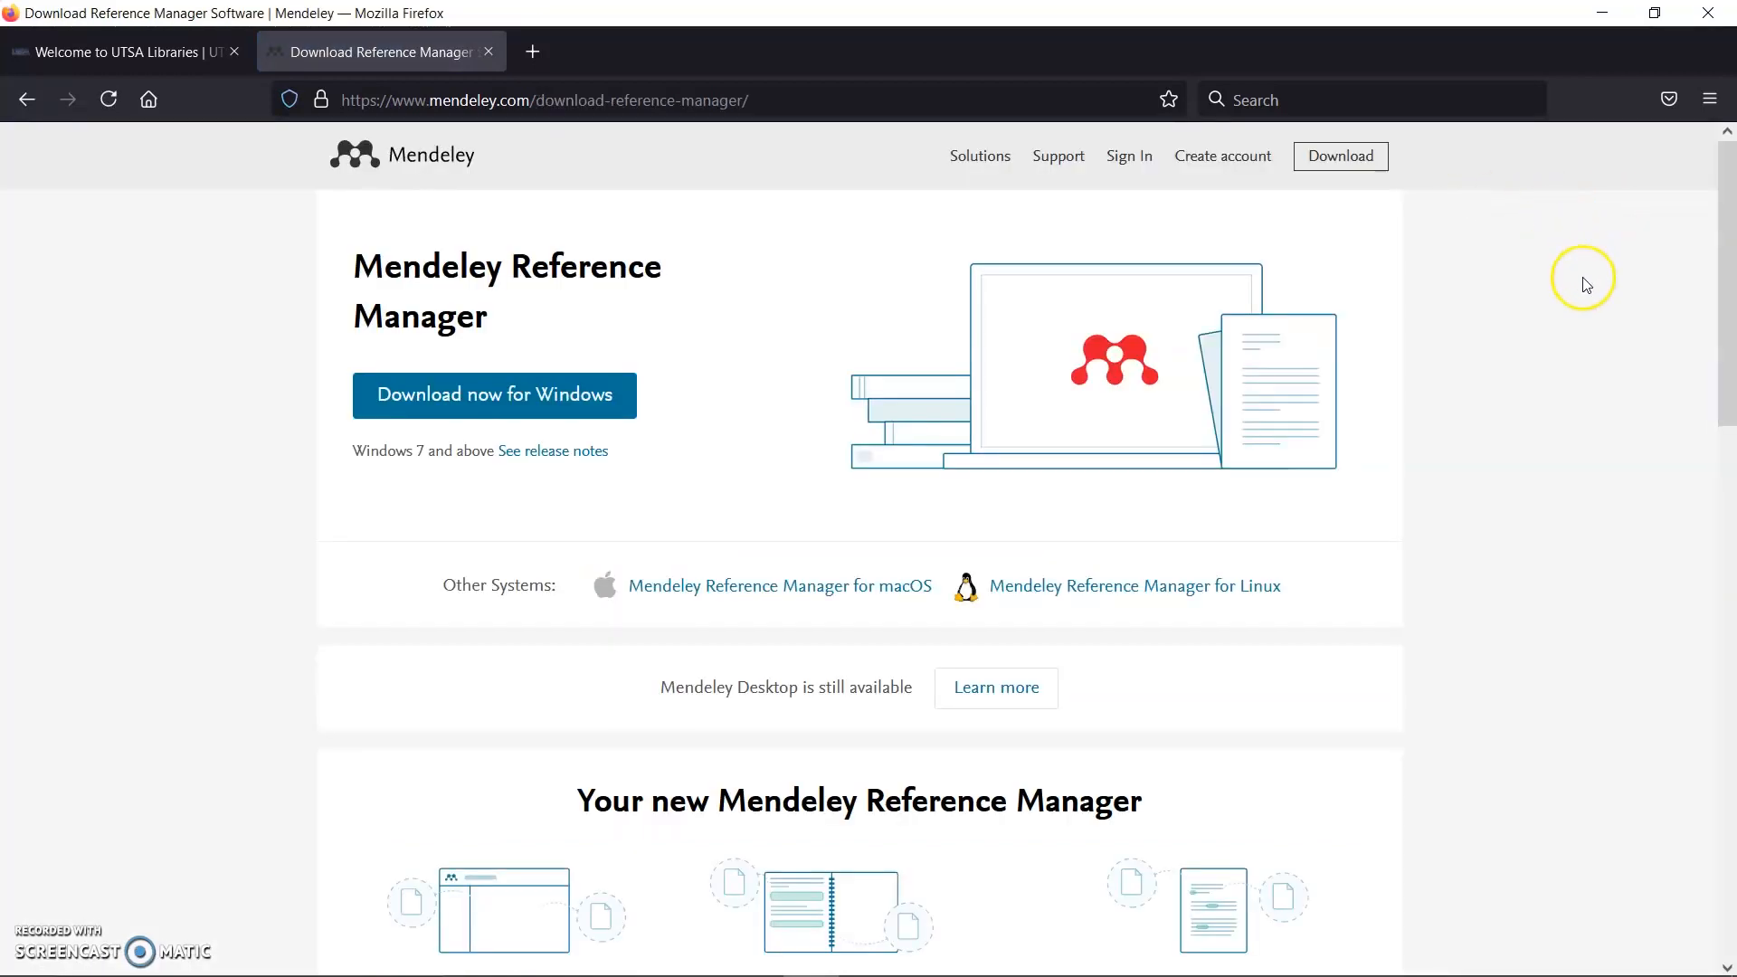
pyautogui.scroll(-2, 1008, 280)
pyautogui.scroll(1, 1011, 288)
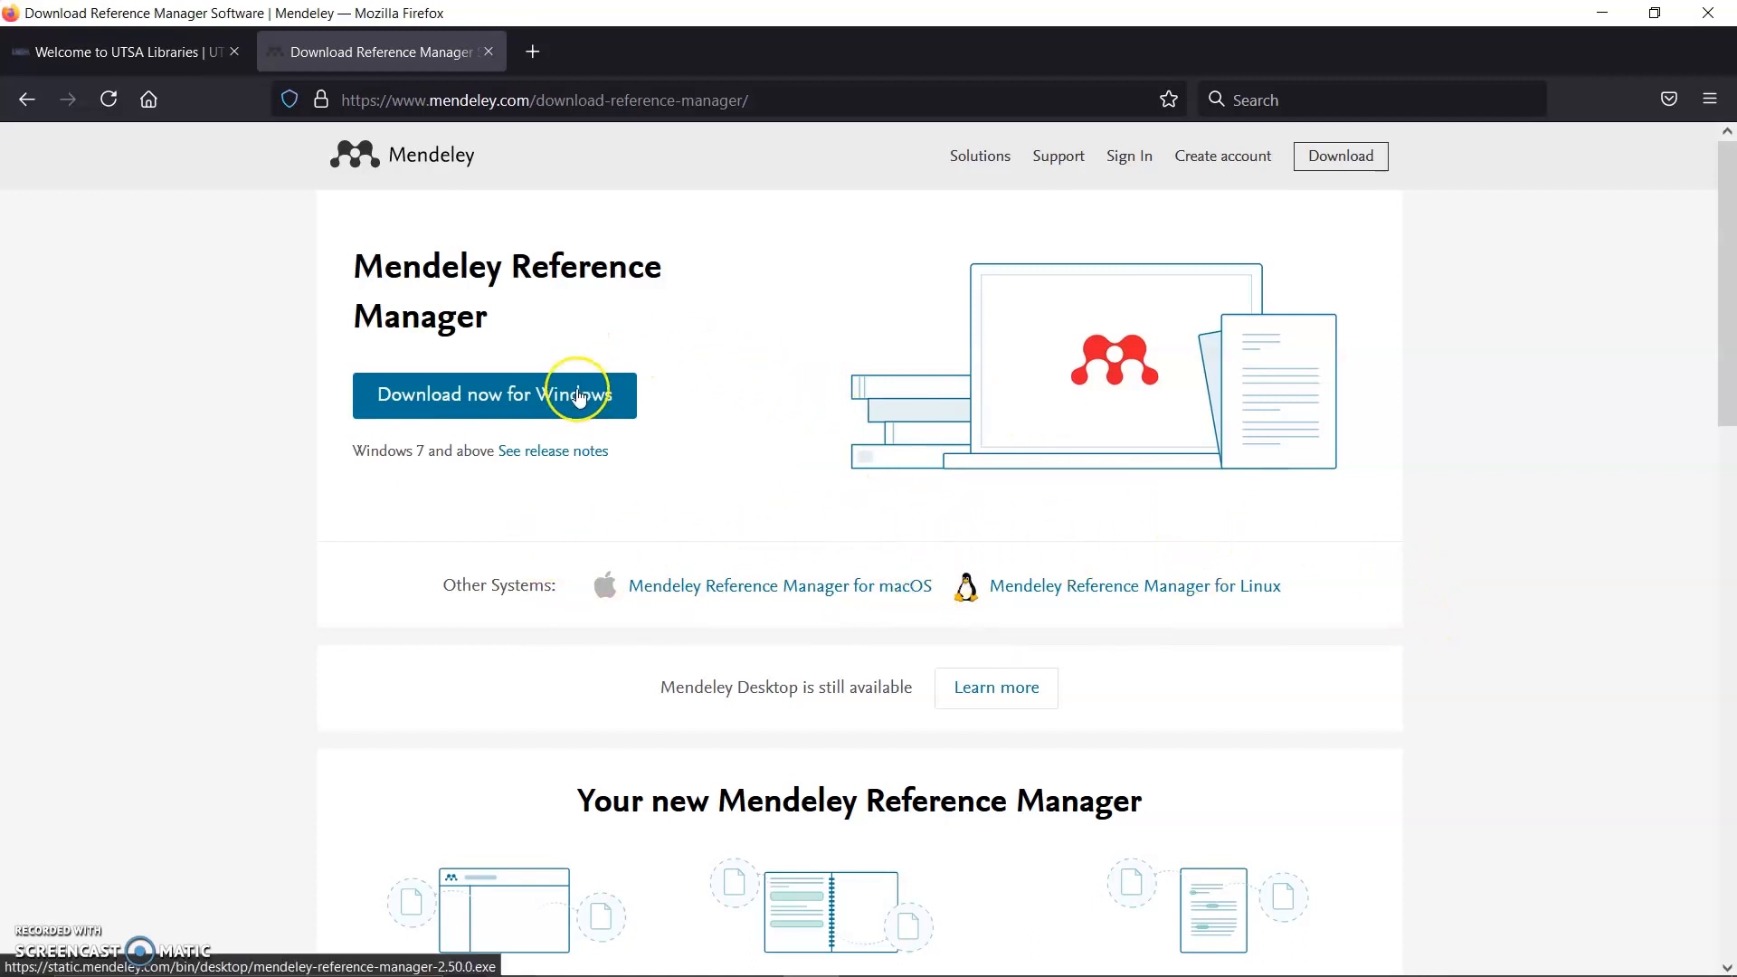
# Step: Download the Windows installer and install Mendeley Reference Manager 2.50.0 only for the current user
pyautogui.click(578, 391)
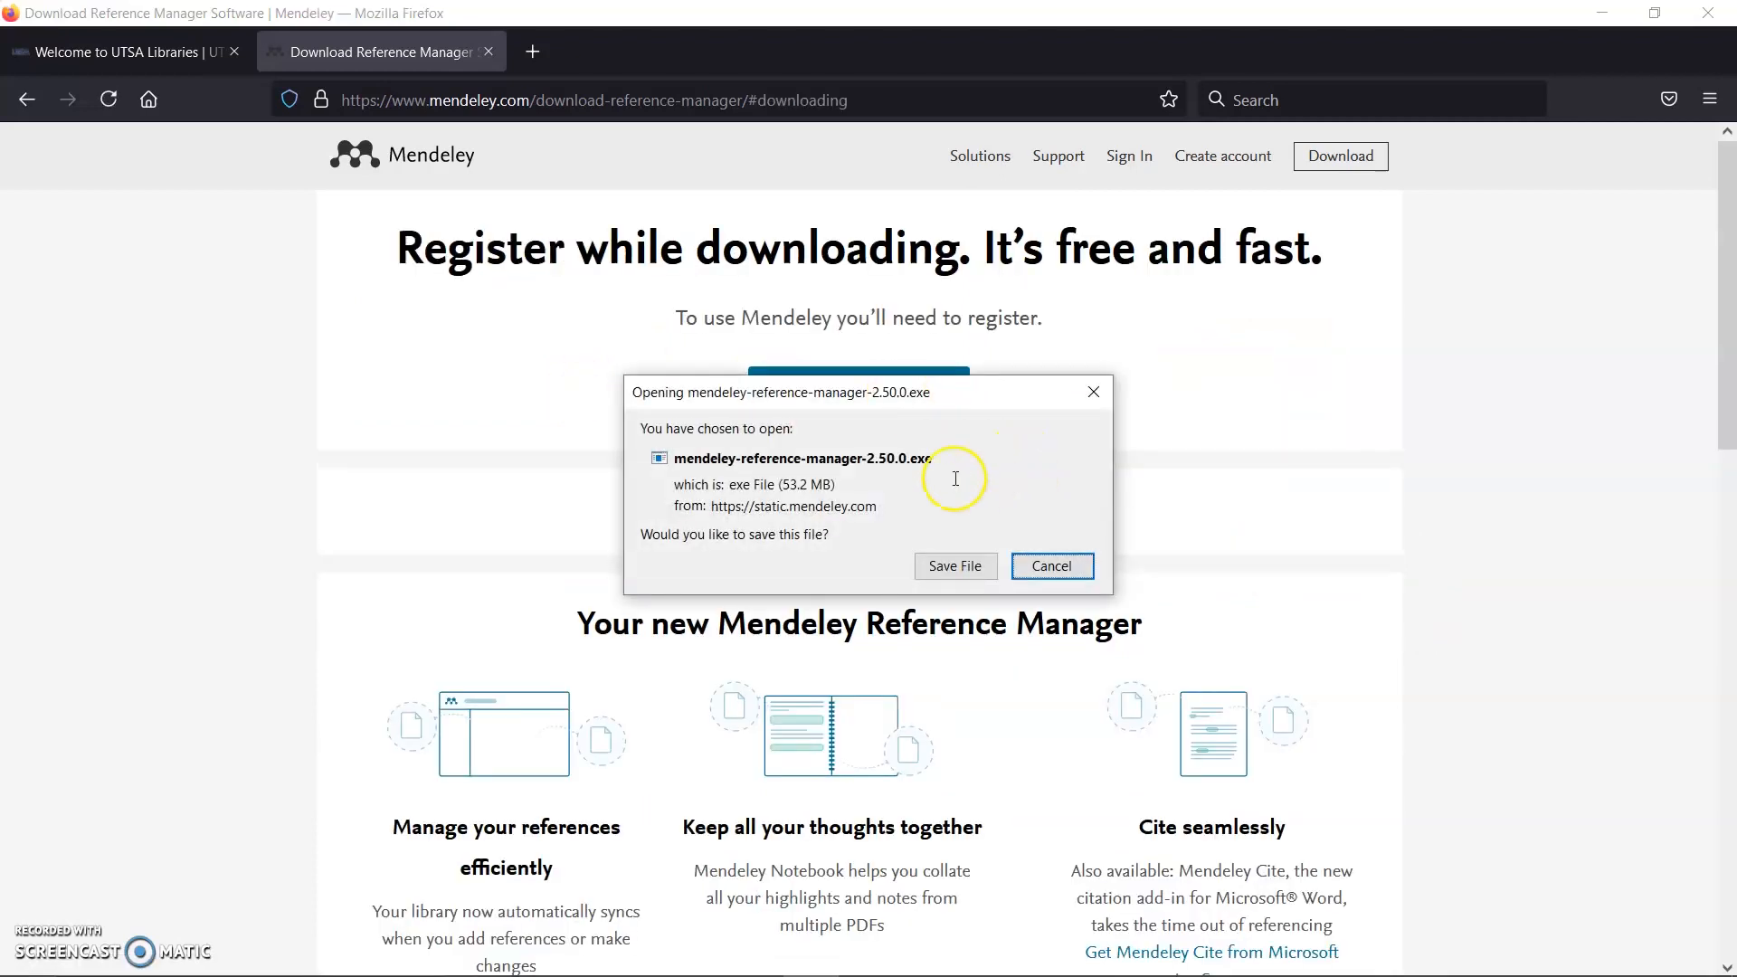
pyautogui.click(955, 565)
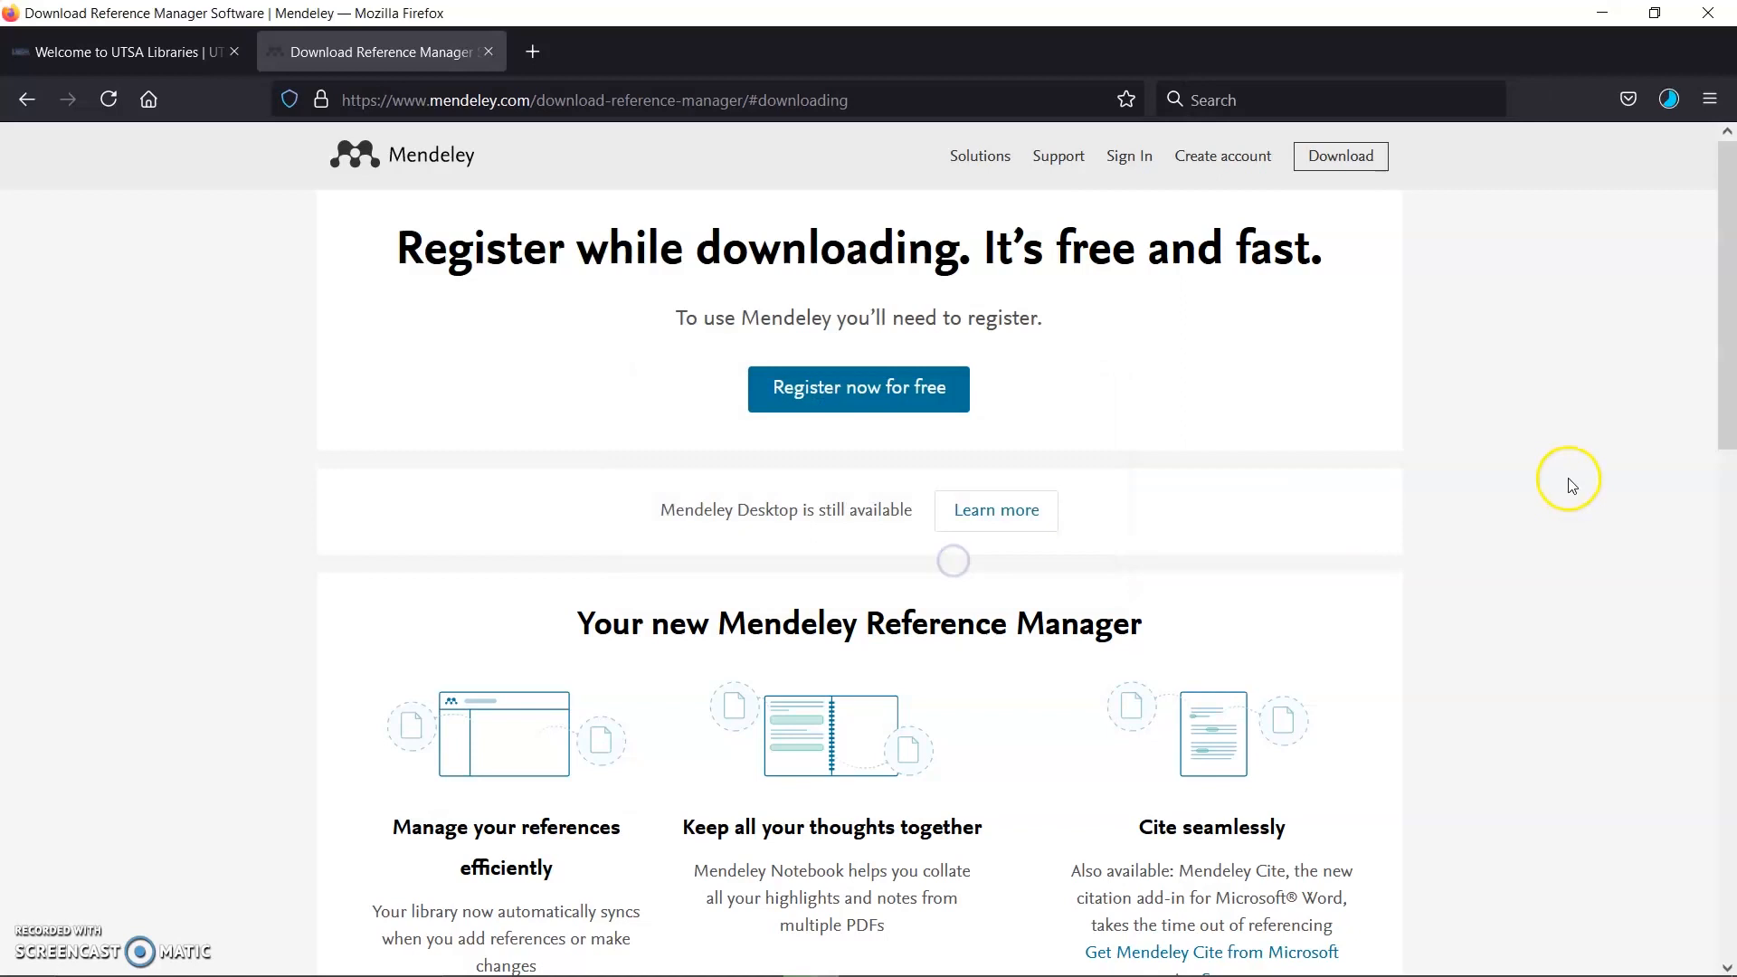
pyautogui.click(1680, 94)
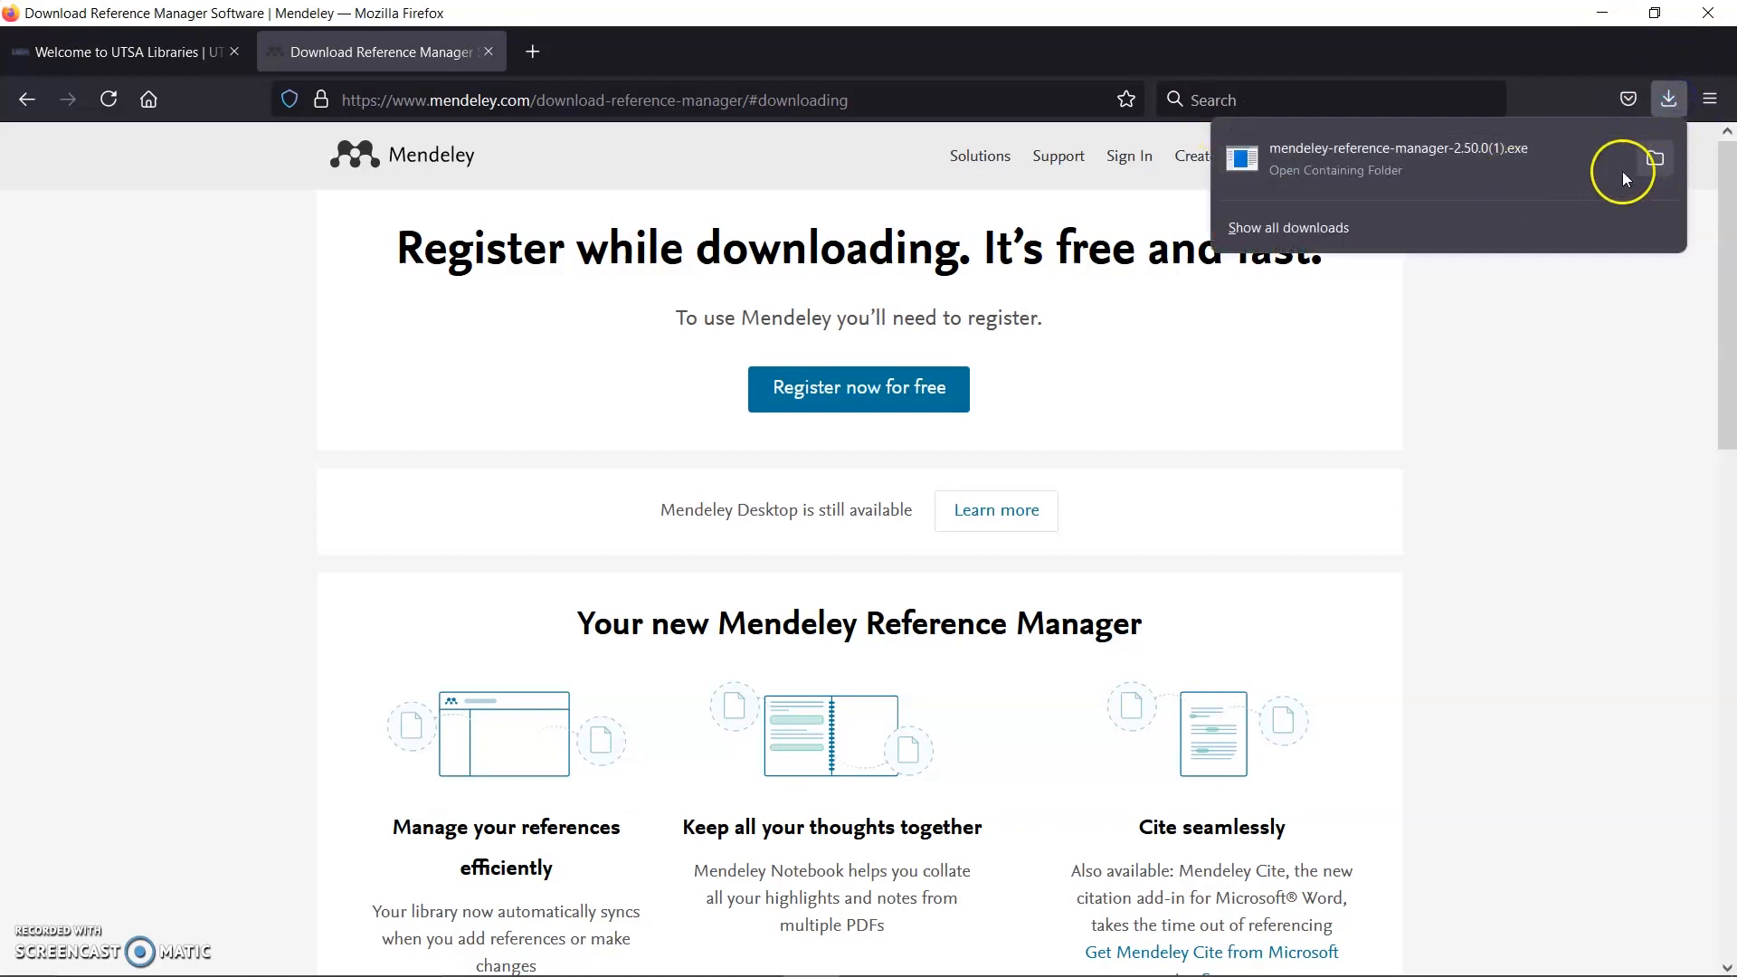
pyautogui.click(1512, 166)
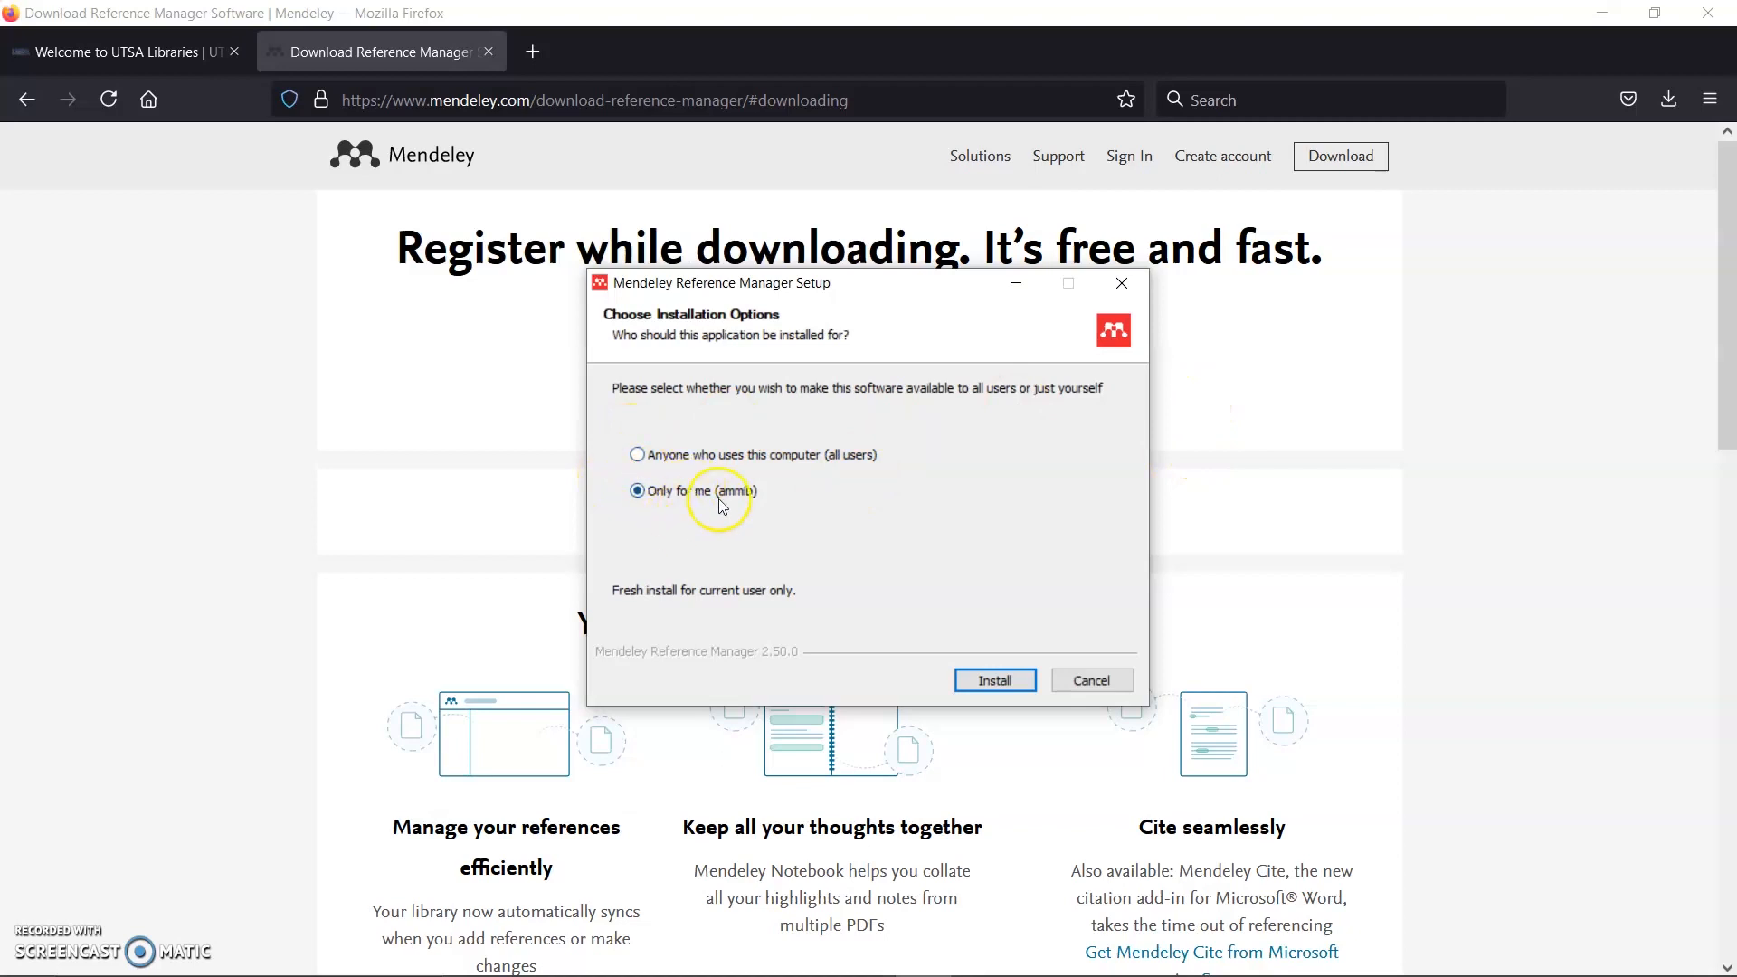
pyautogui.click(1002, 681)
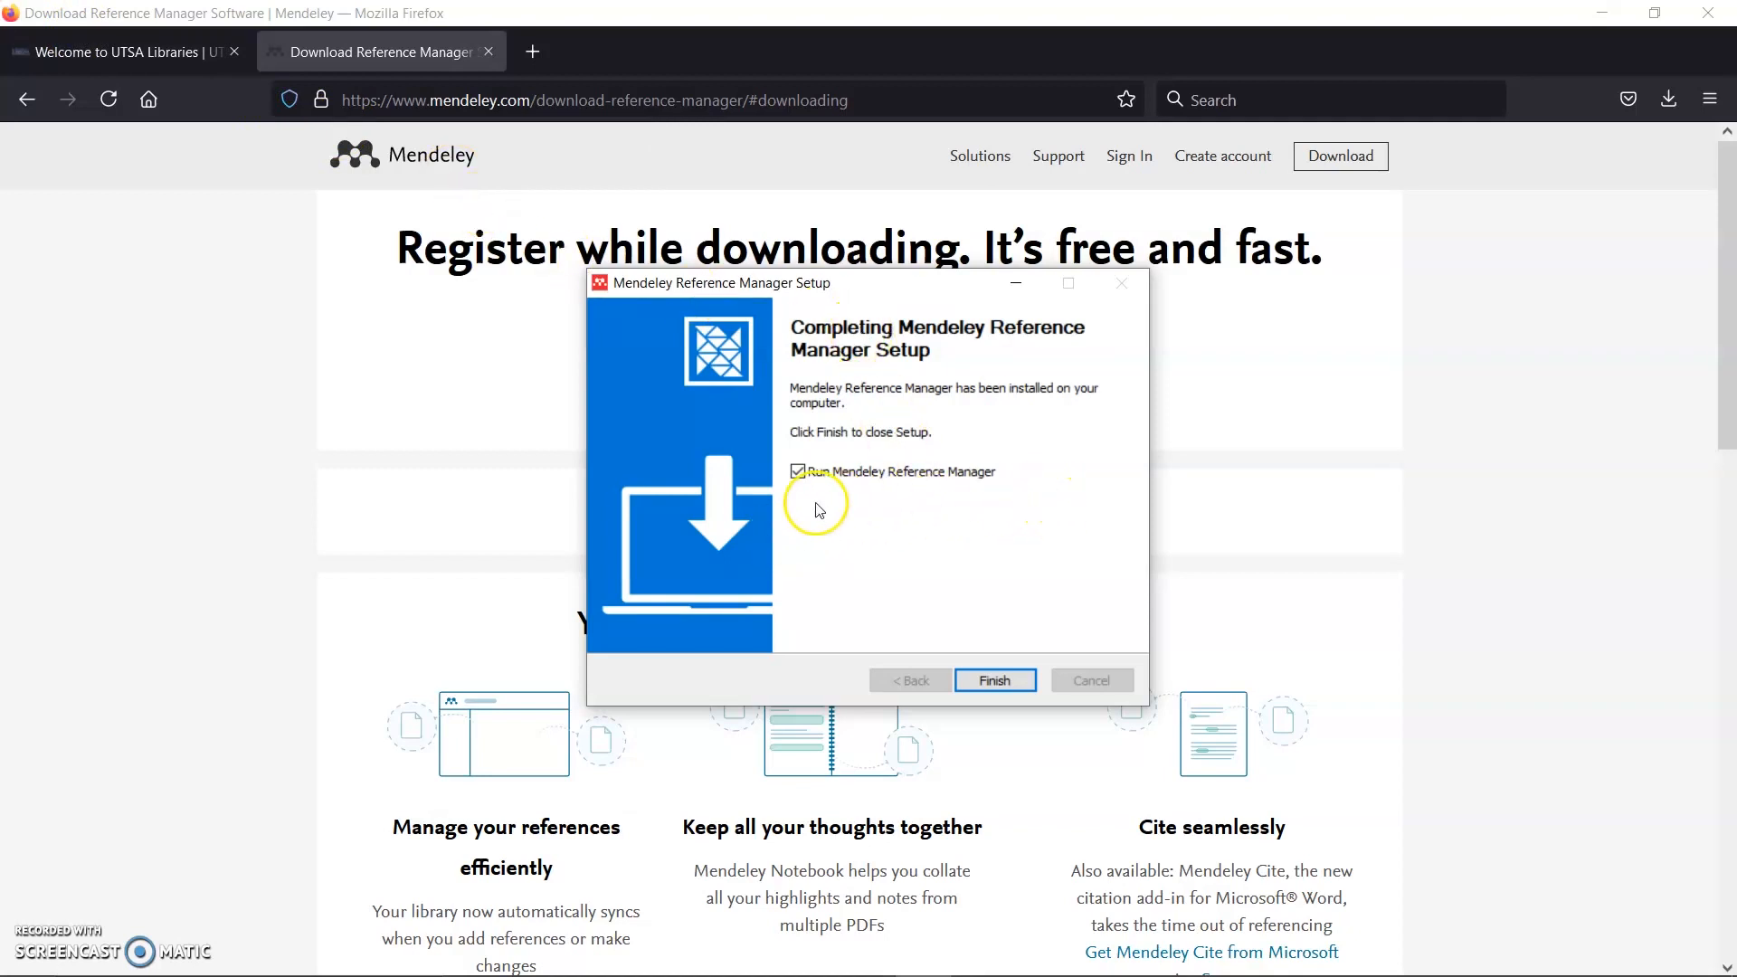
# Step: Finish setup with Run Mendeley Reference Manager ticked, opening the library's All References list
pyautogui.click(995, 681)
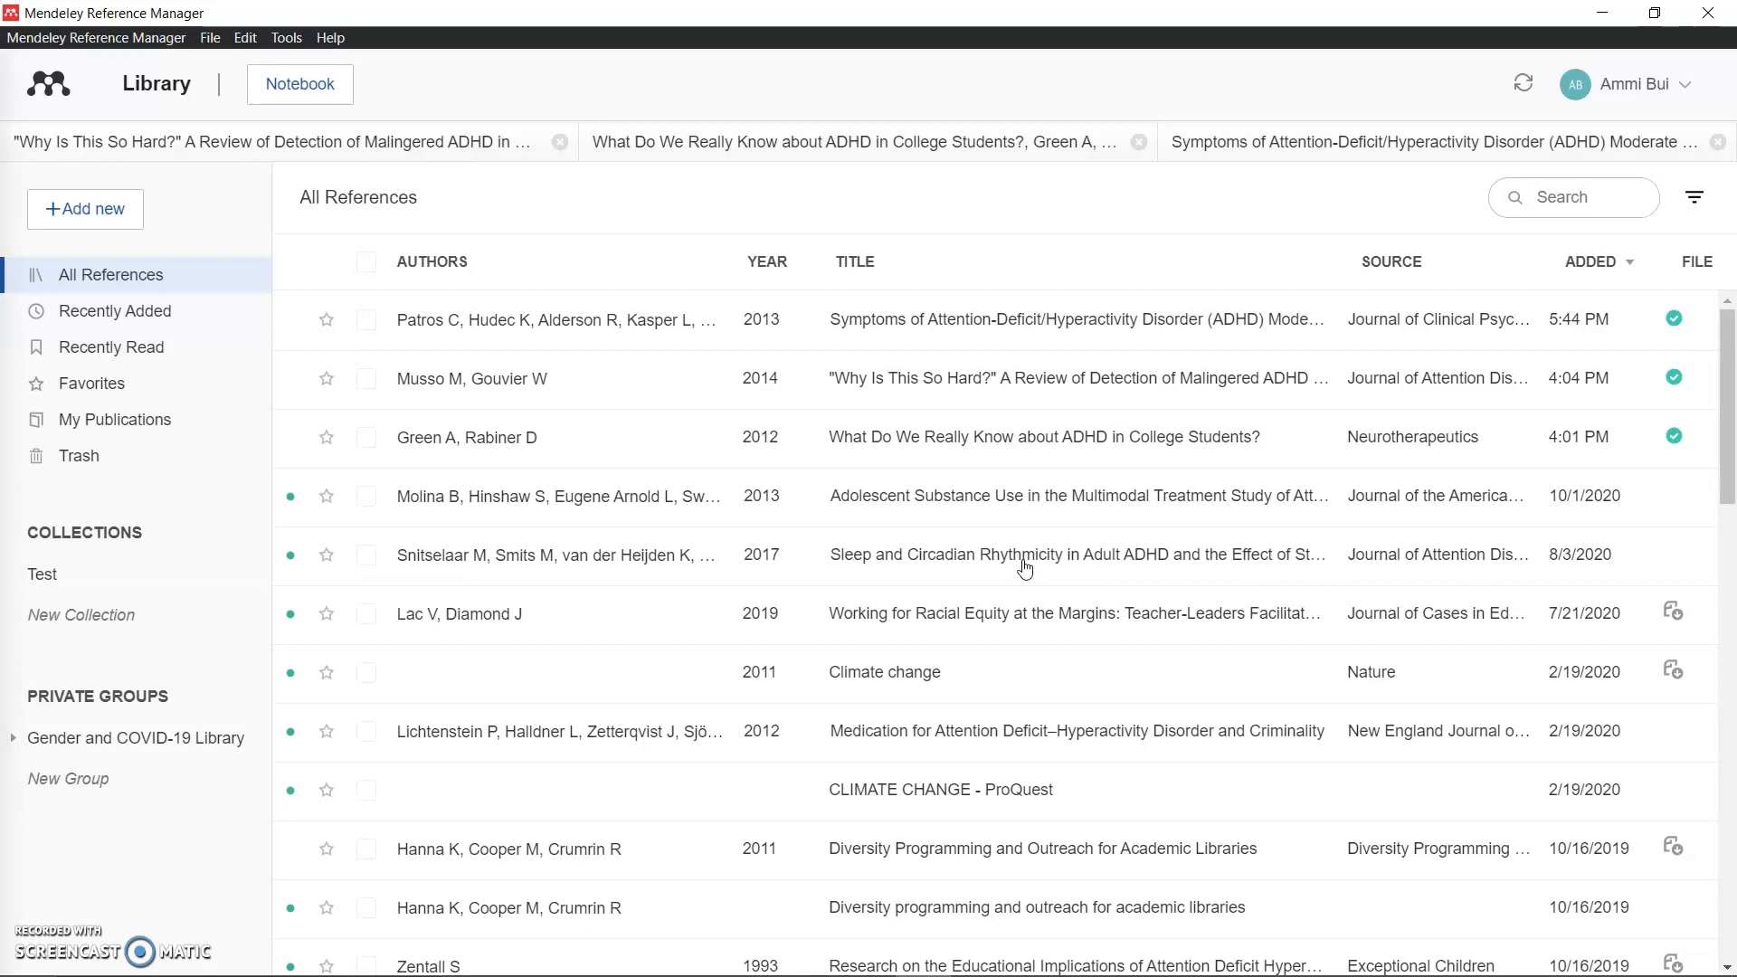
pyautogui.click(106, 211)
pyautogui.click(100, 354)
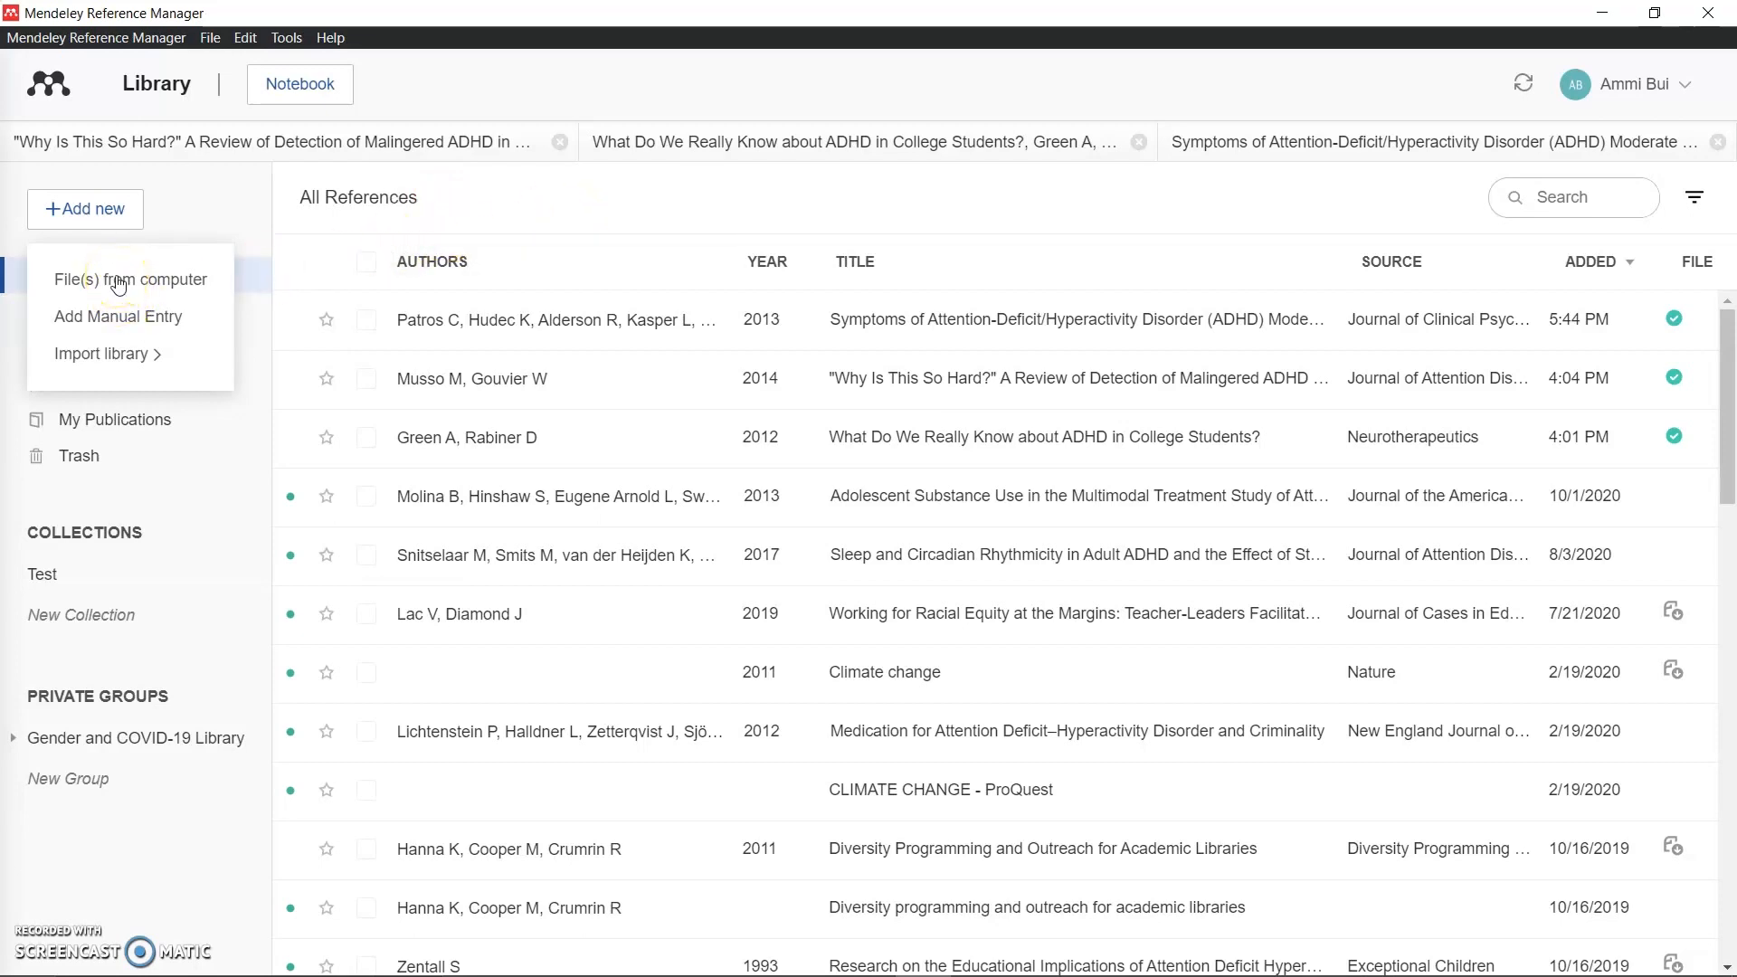
pyautogui.click(707, 234)
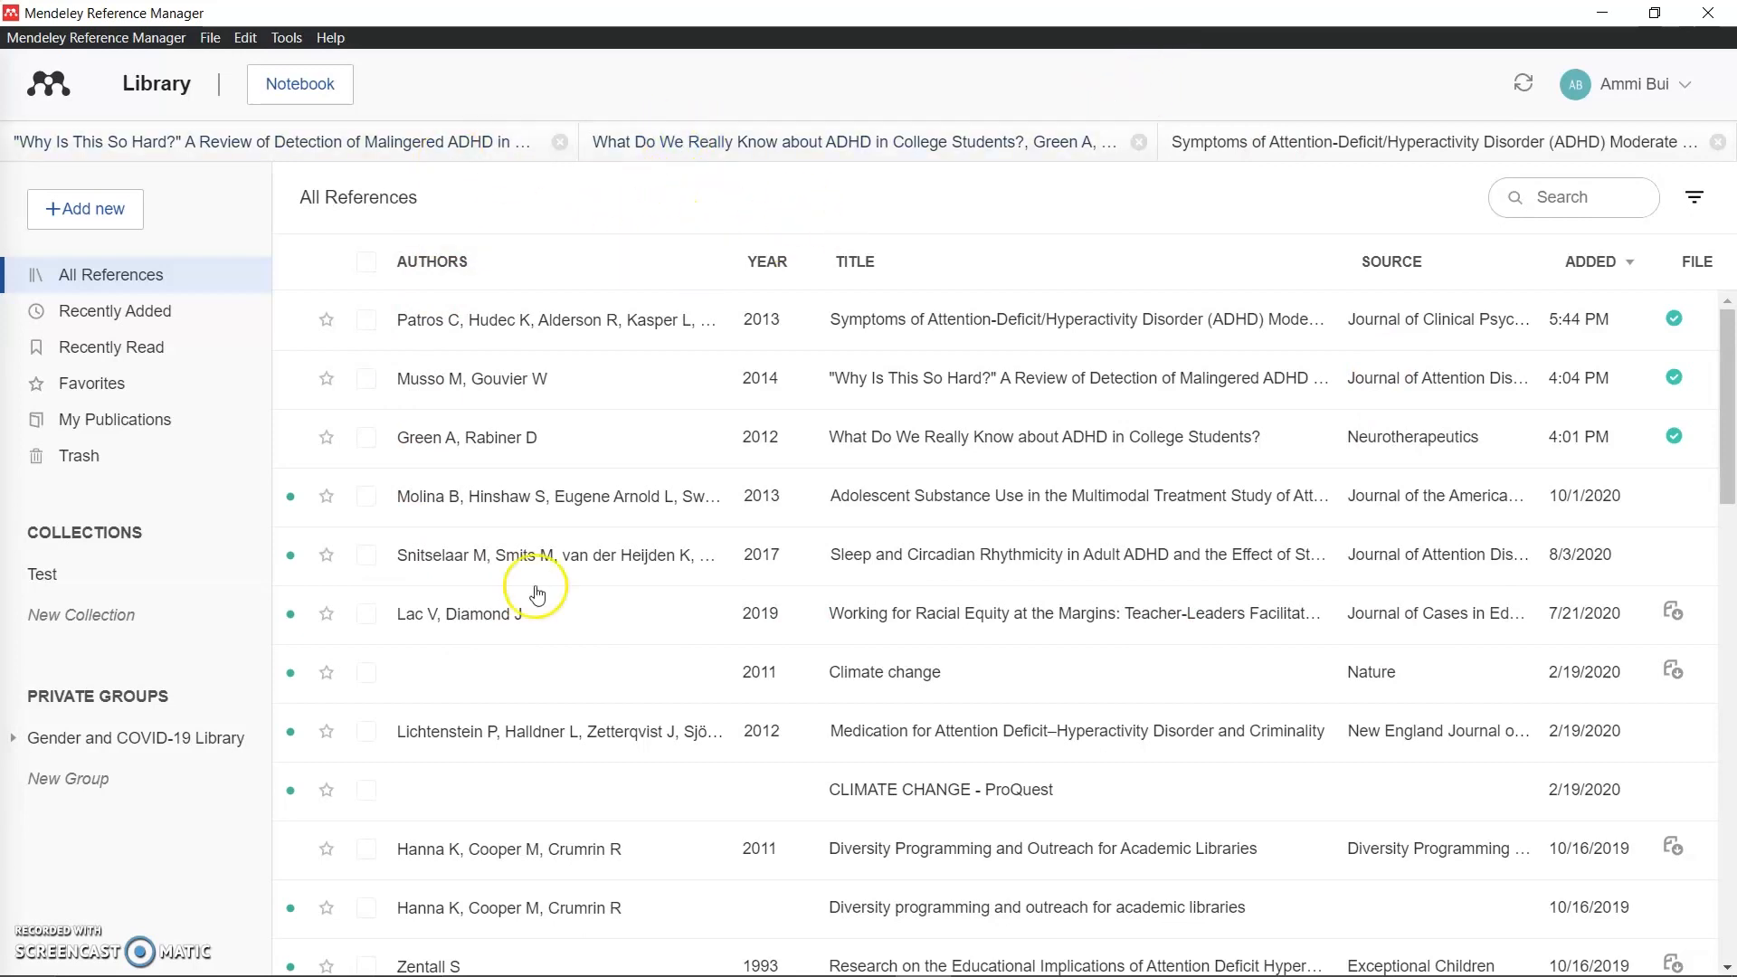
pyautogui.click(614, 320)
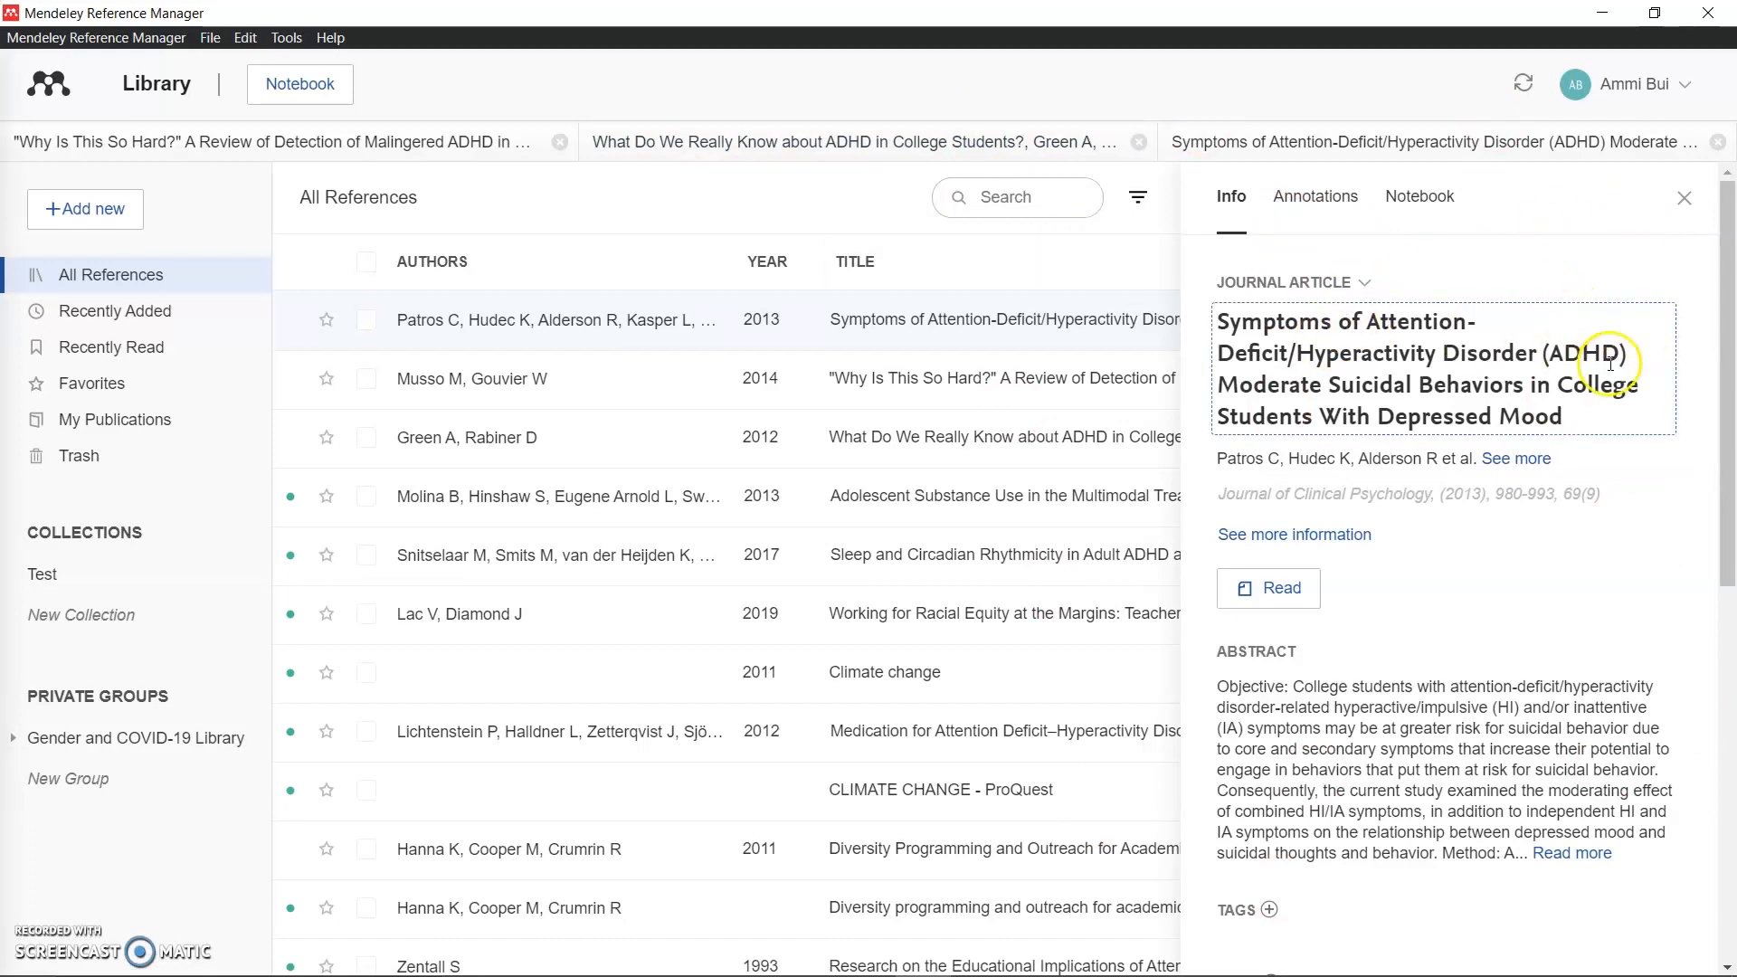
pyautogui.scroll(-1, 1507, 410)
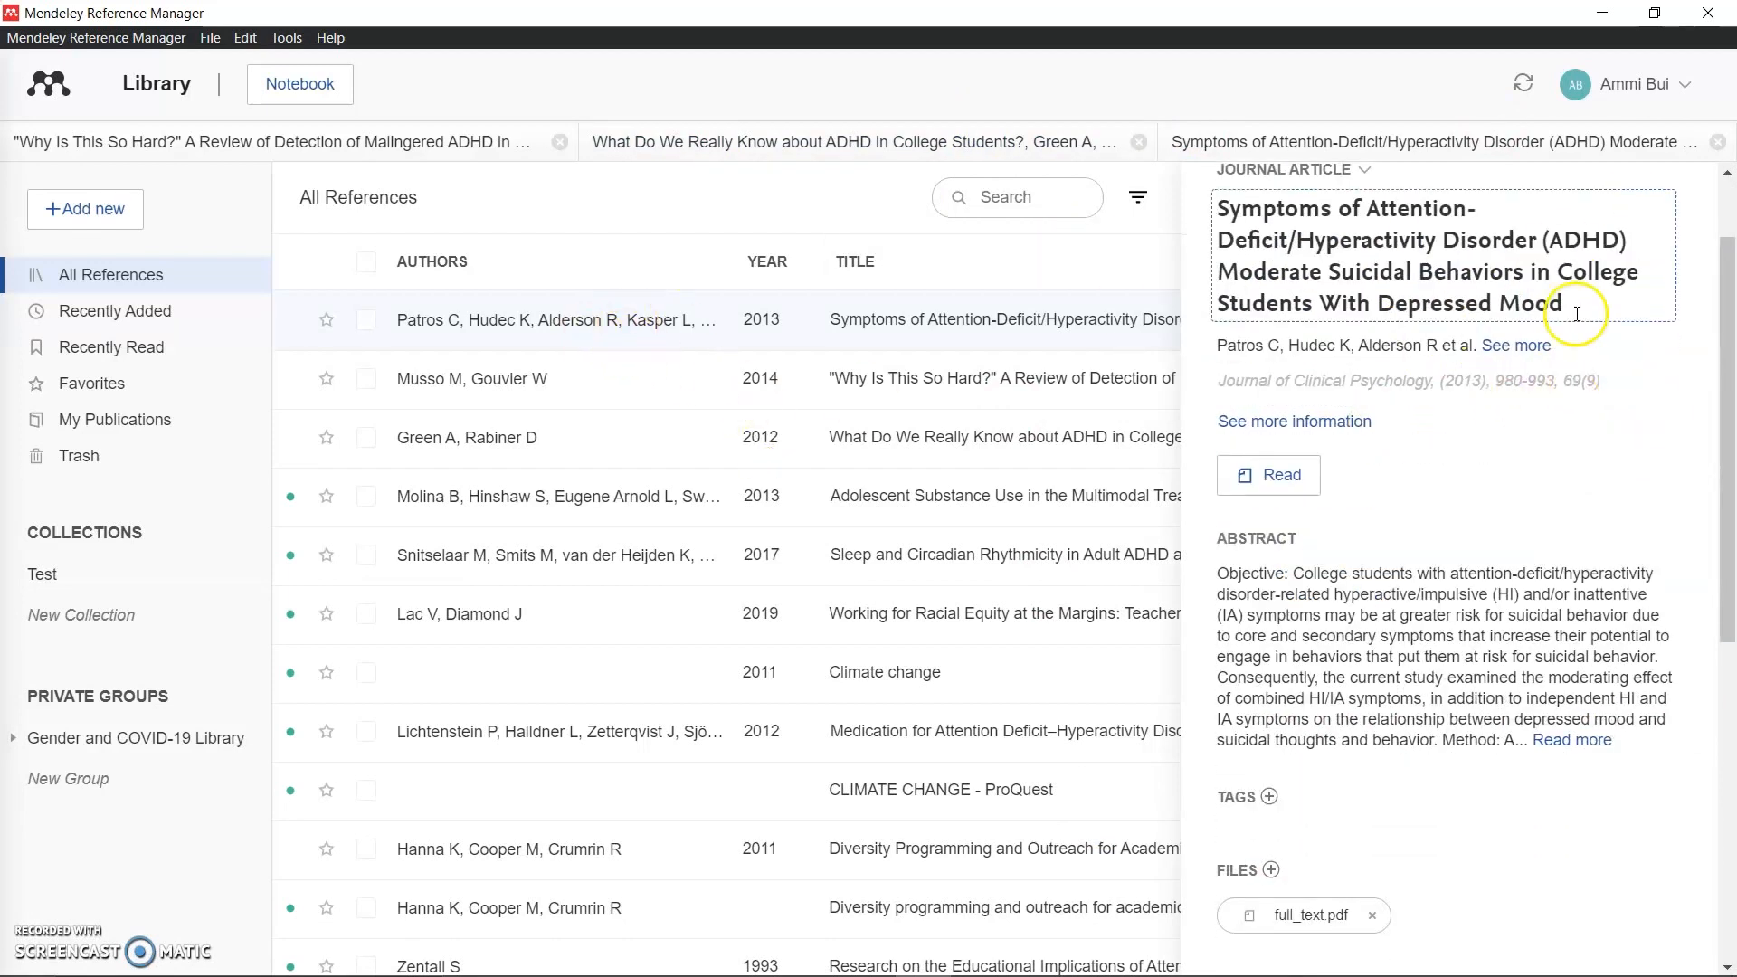
pyautogui.scroll(1, 1718, 351)
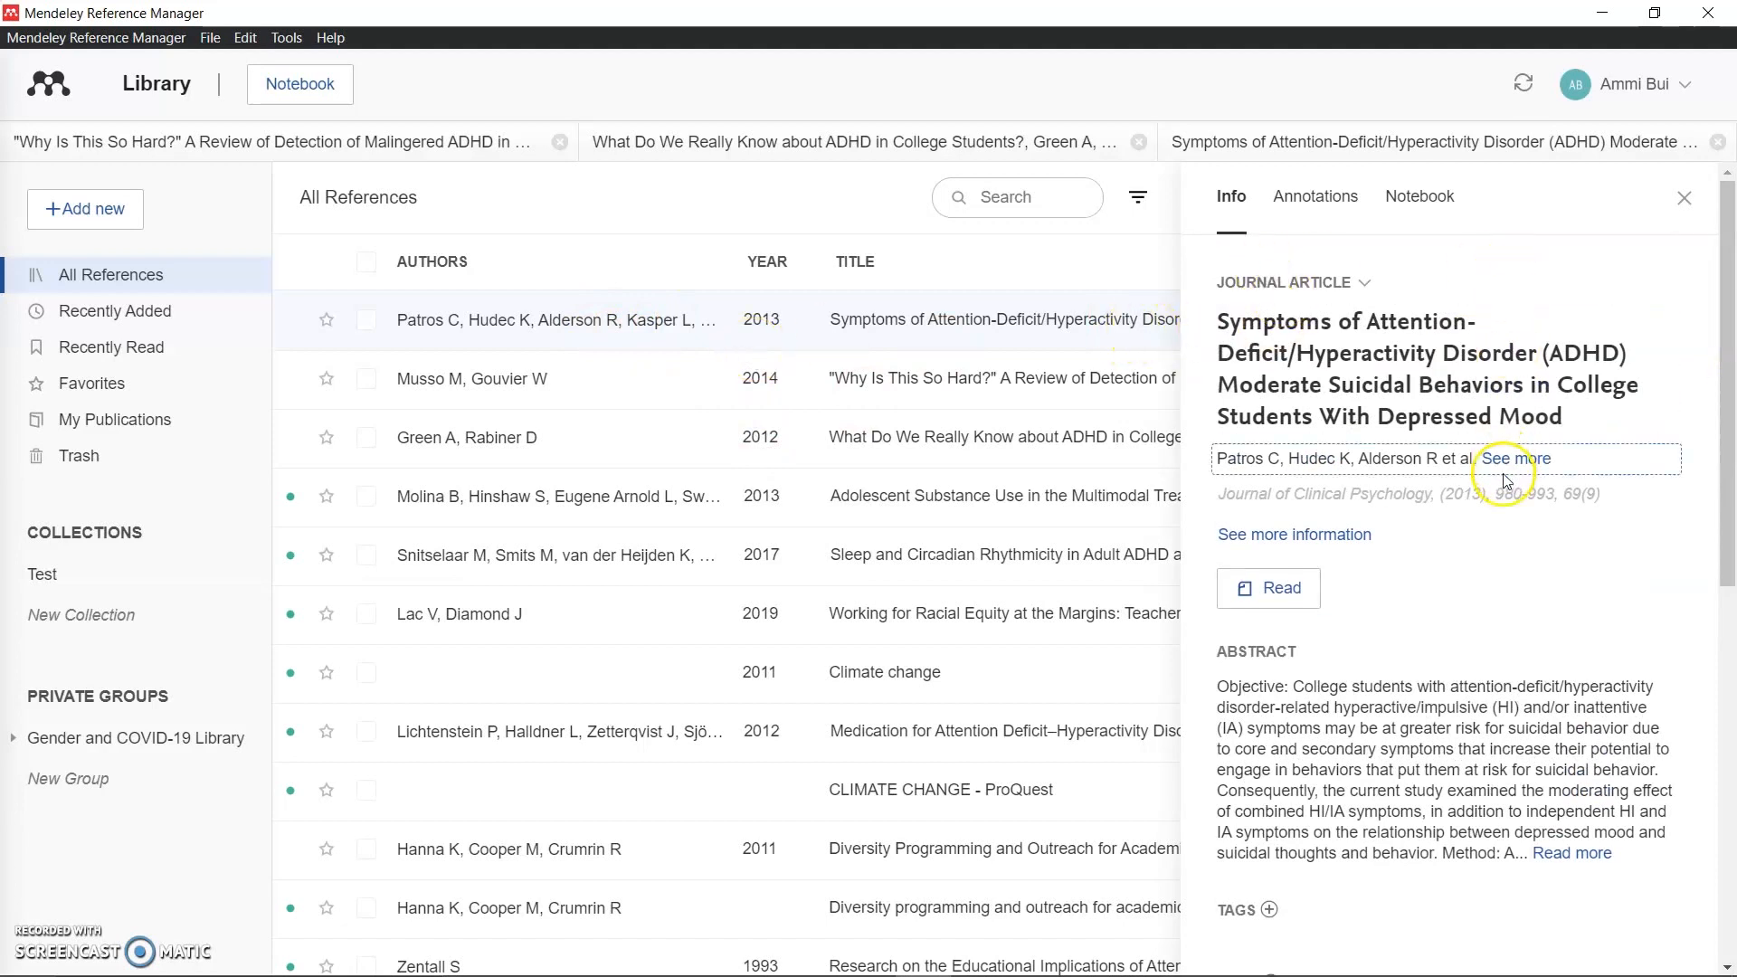
pyautogui.scroll(-2, 1231, 317)
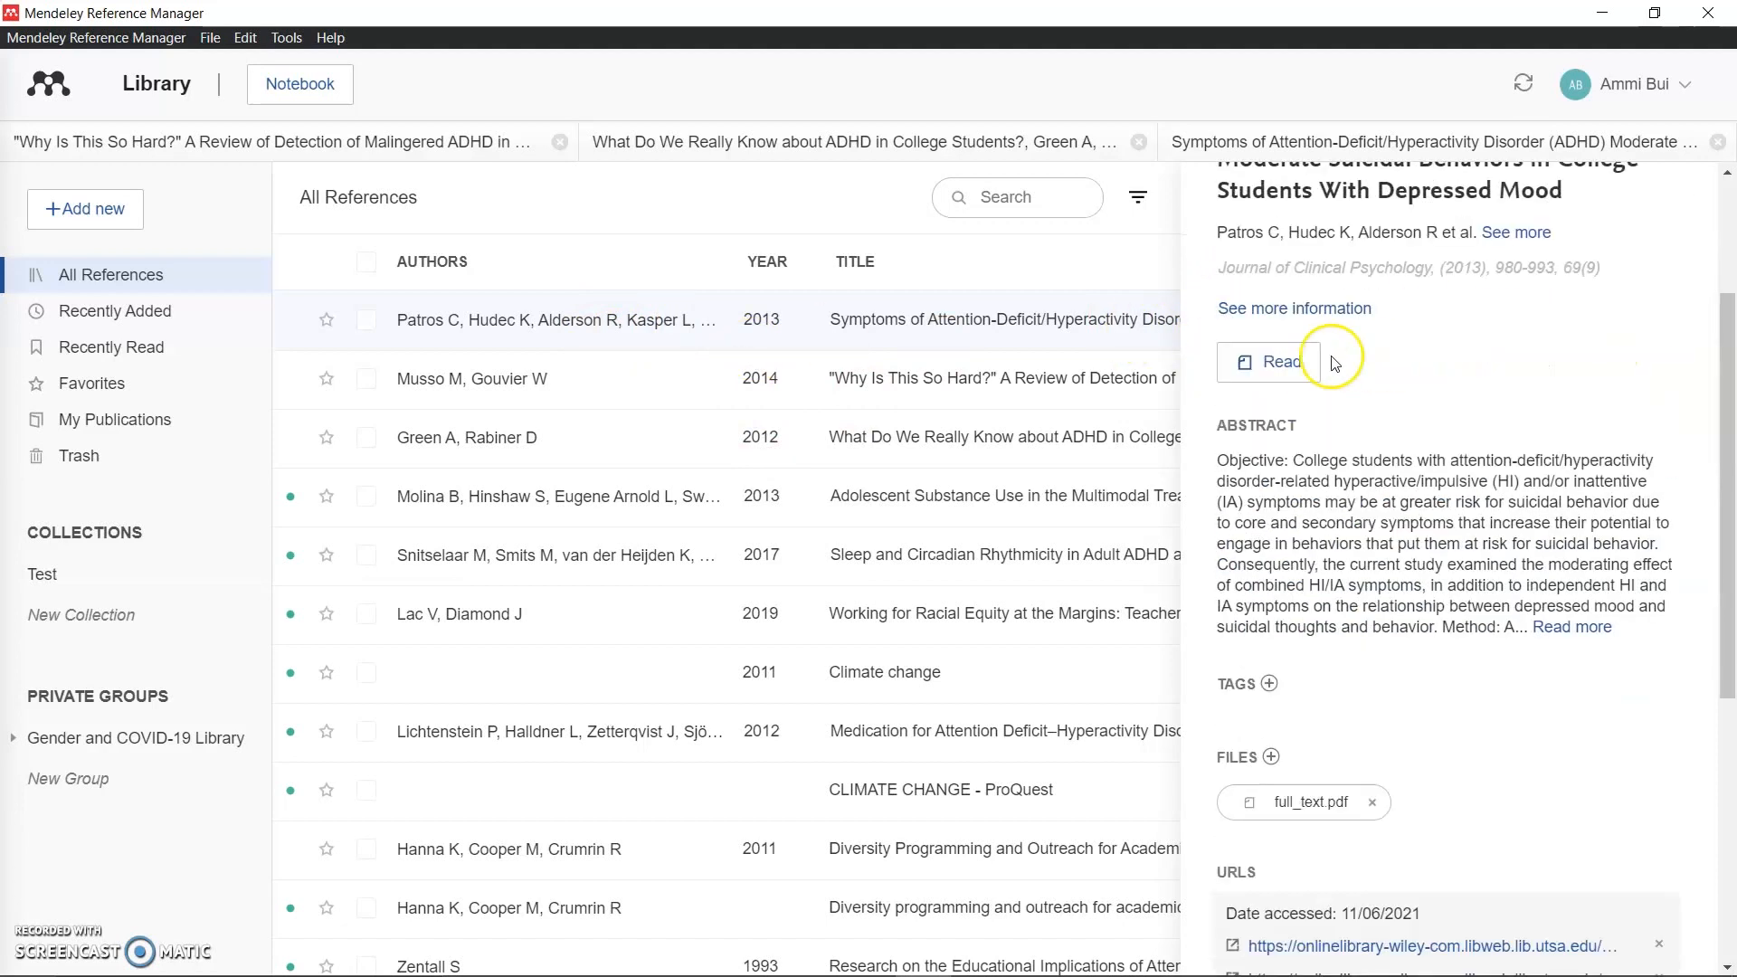
pyautogui.scroll(-1, 1302, 362)
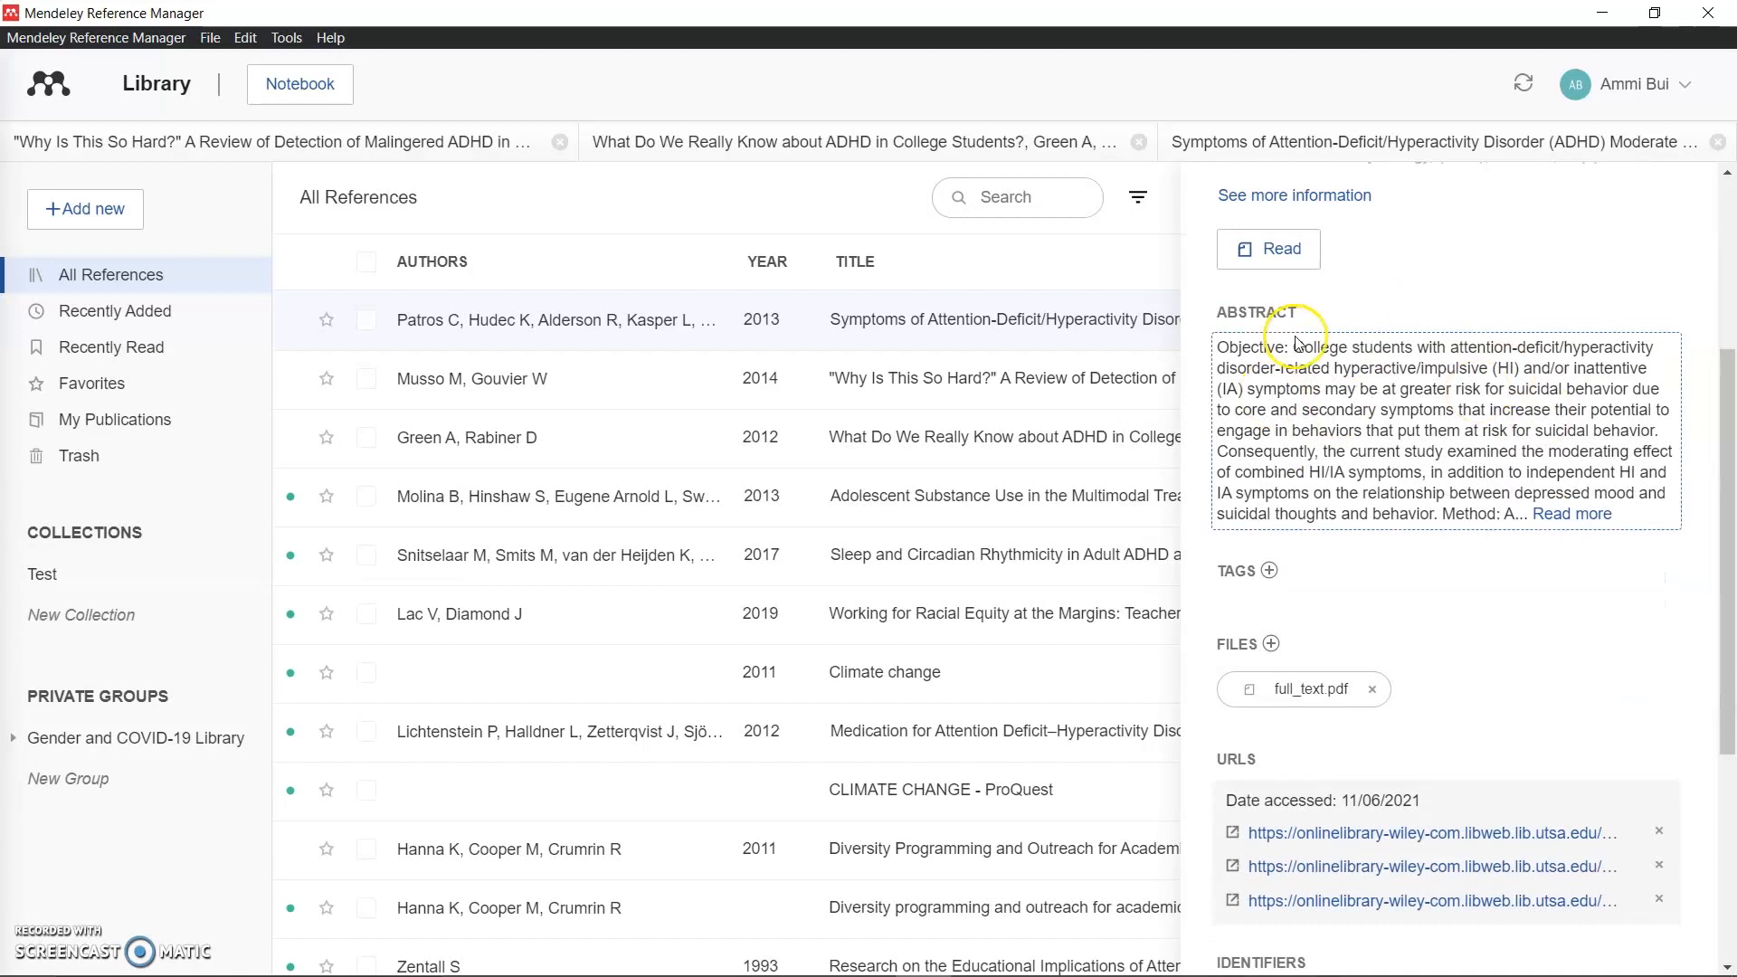
pyautogui.scroll(-2, 1687, 443)
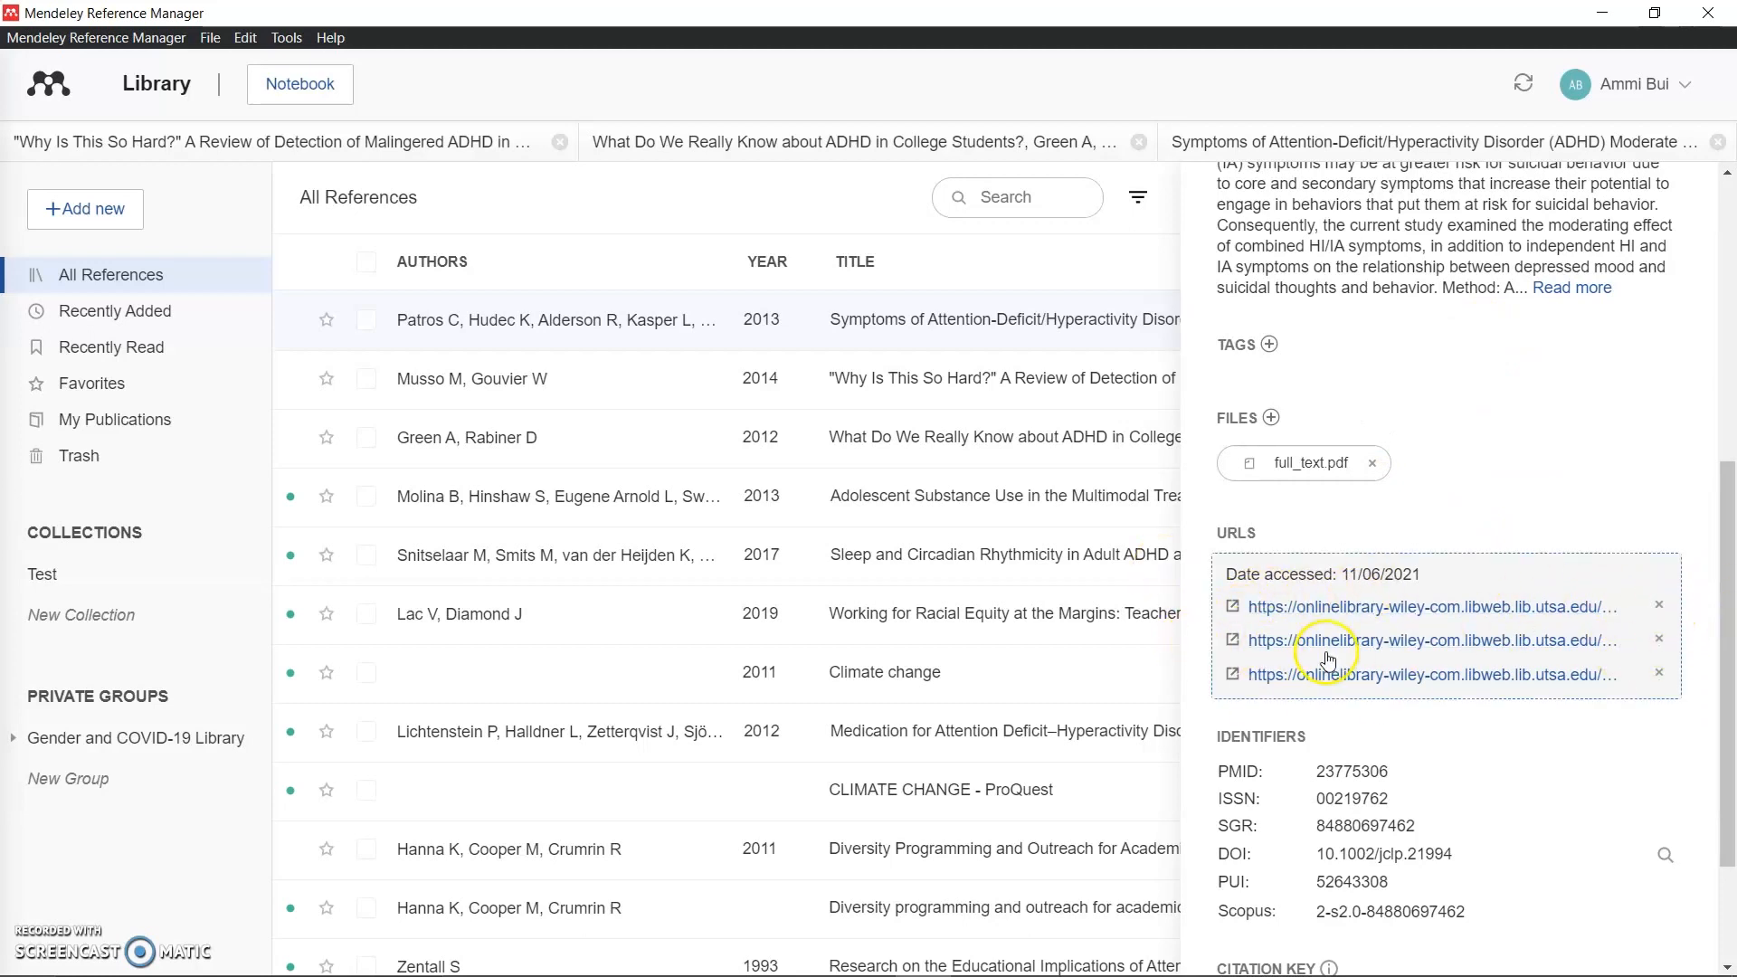
pyautogui.scroll(-1, 1647, 651)
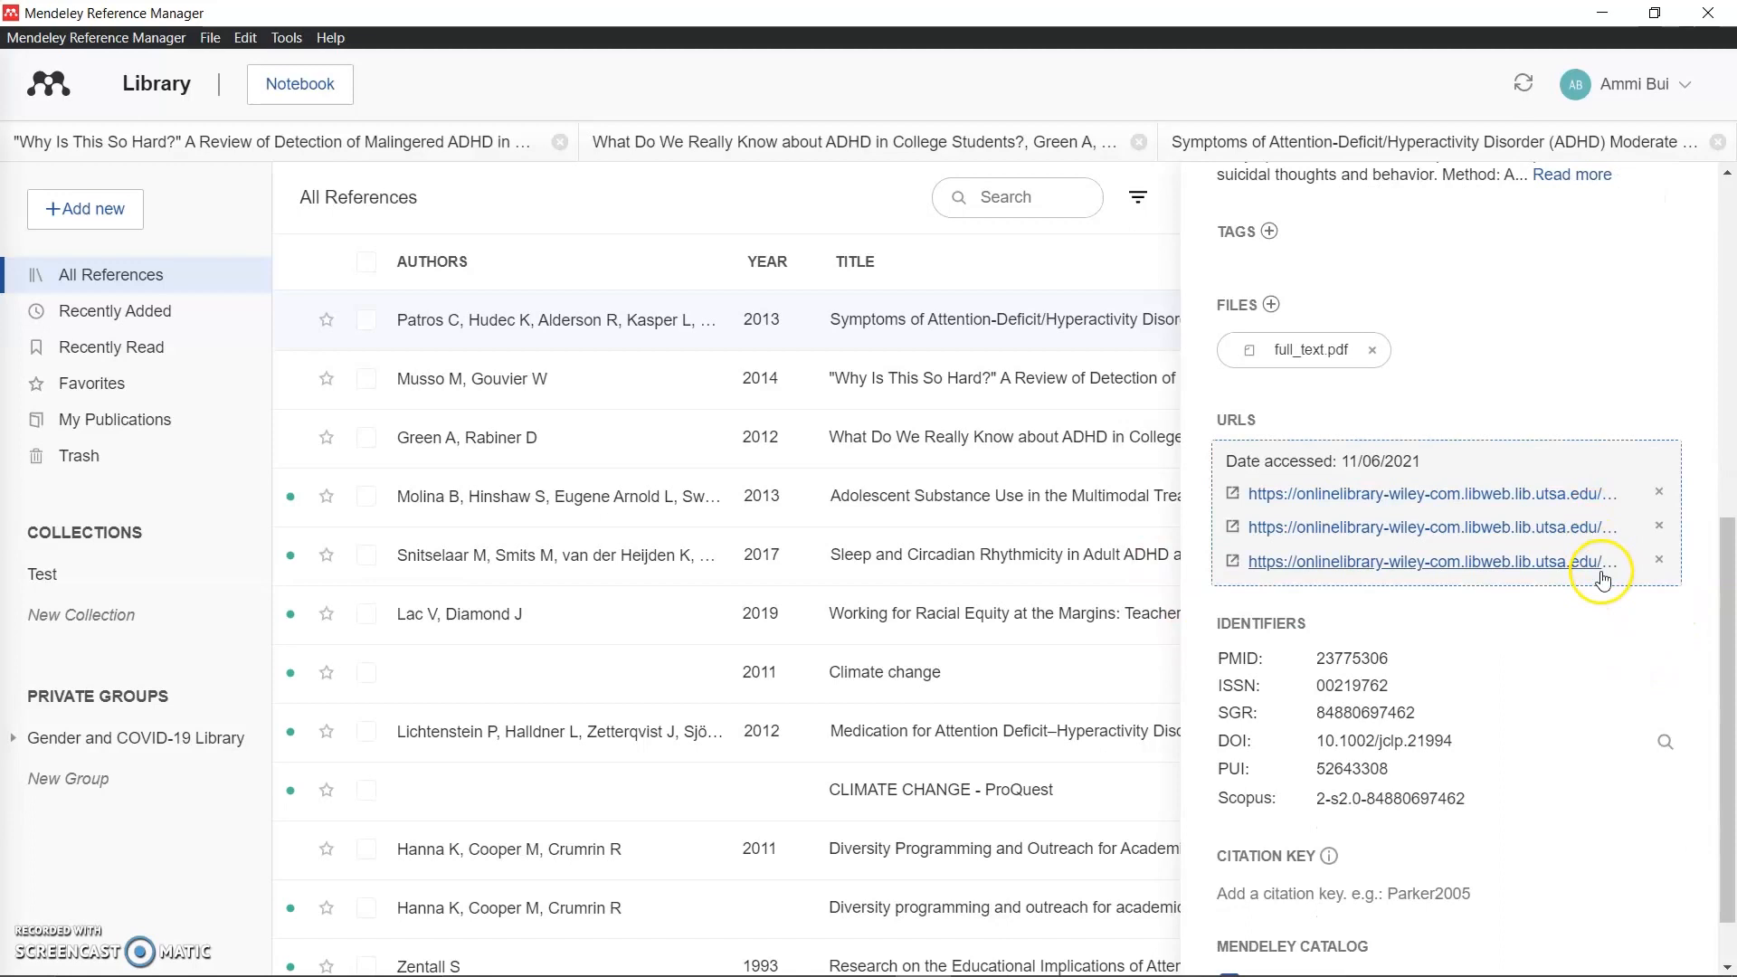
pyautogui.scroll(-1, 1484, 624)
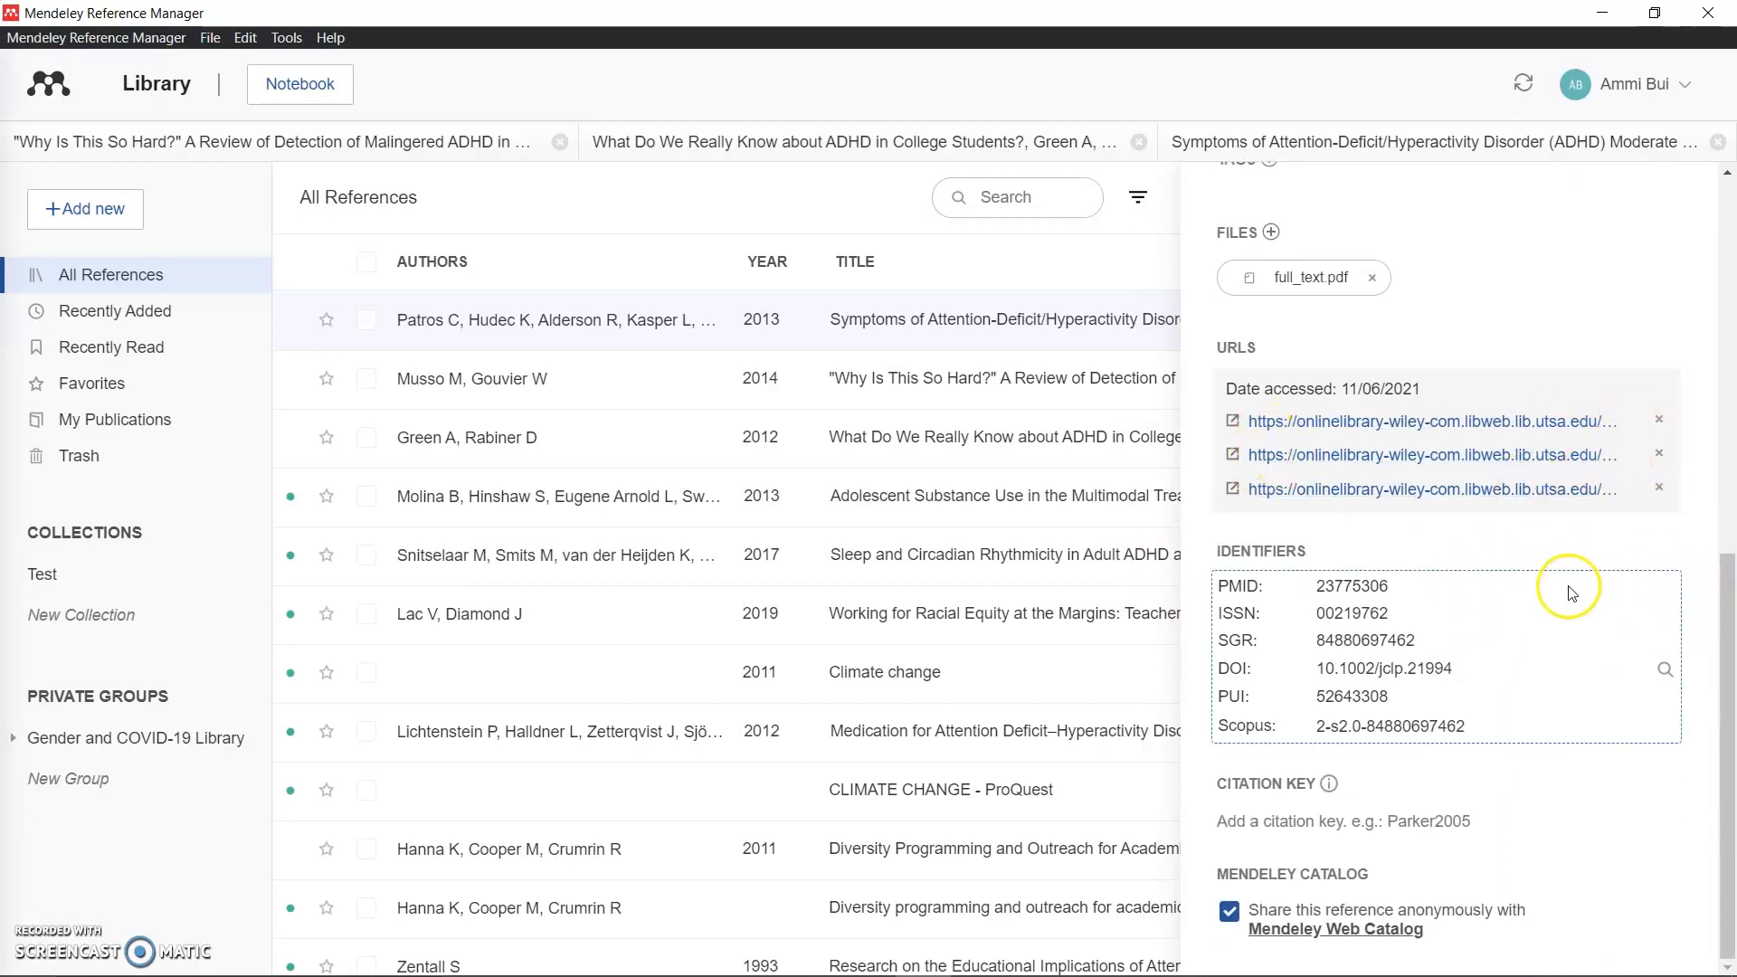
pyautogui.scroll(4, 1508, 530)
pyautogui.scroll(-1, 1509, 530)
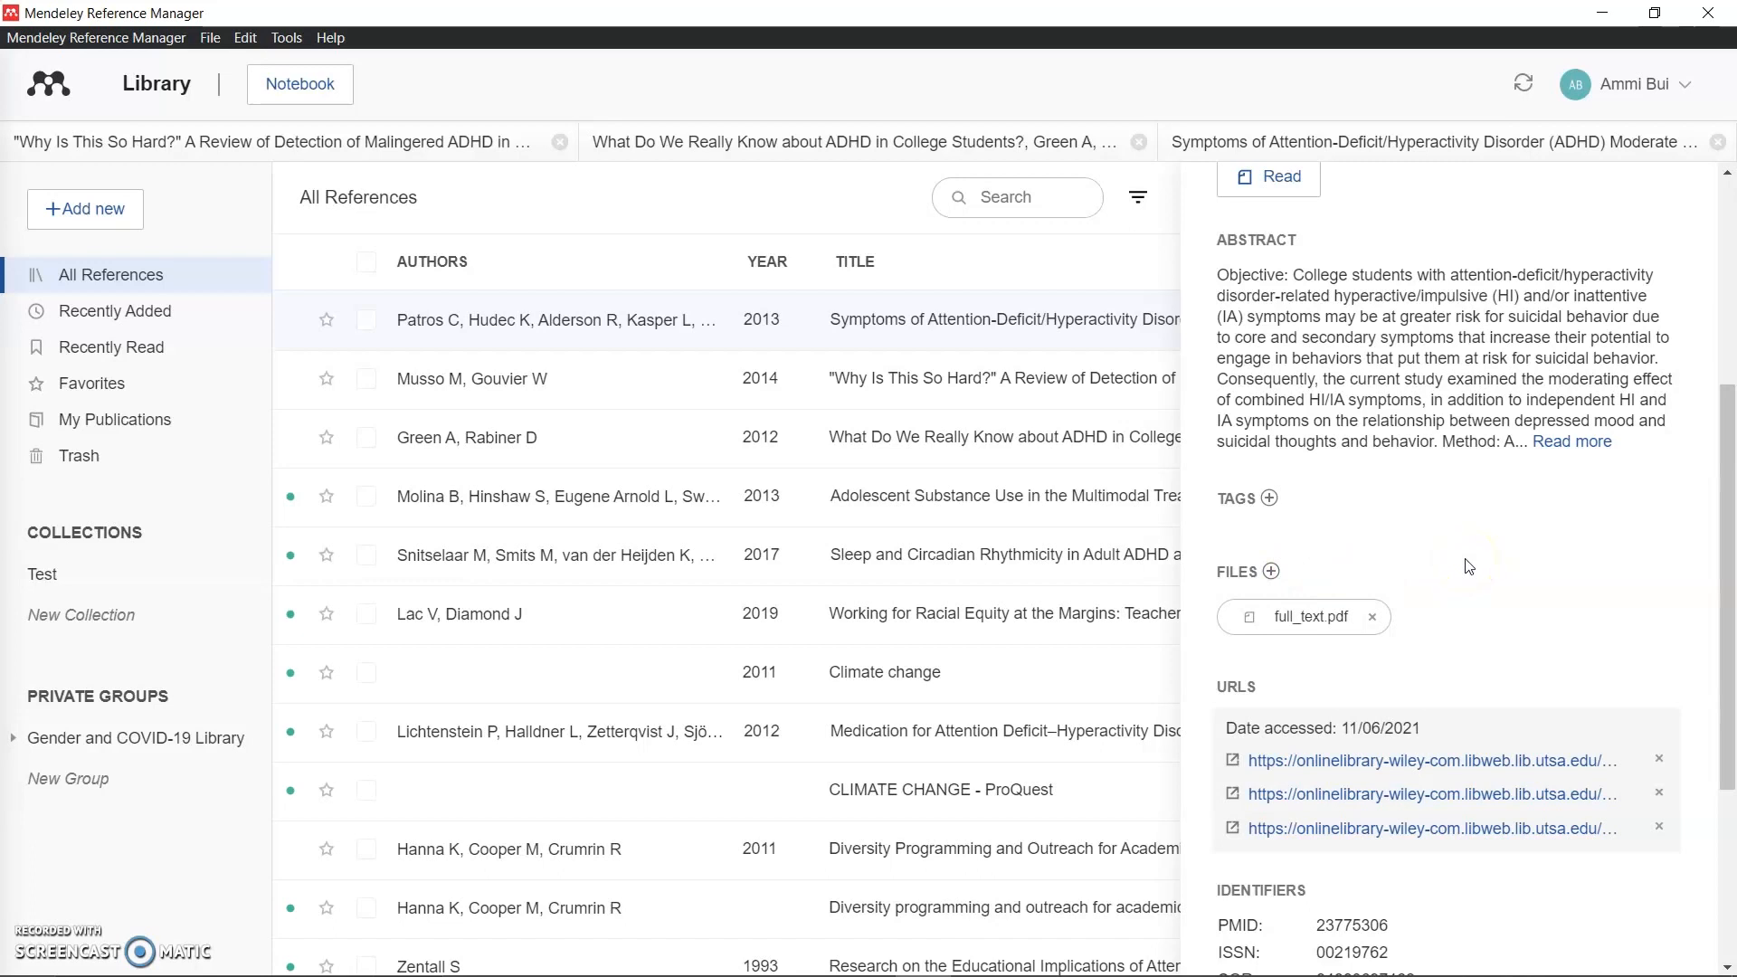
# Step: Tag the 2013 ADHD suicidal-behaviour article with 'adhd' and 'depression'
pyautogui.click(1269, 498)
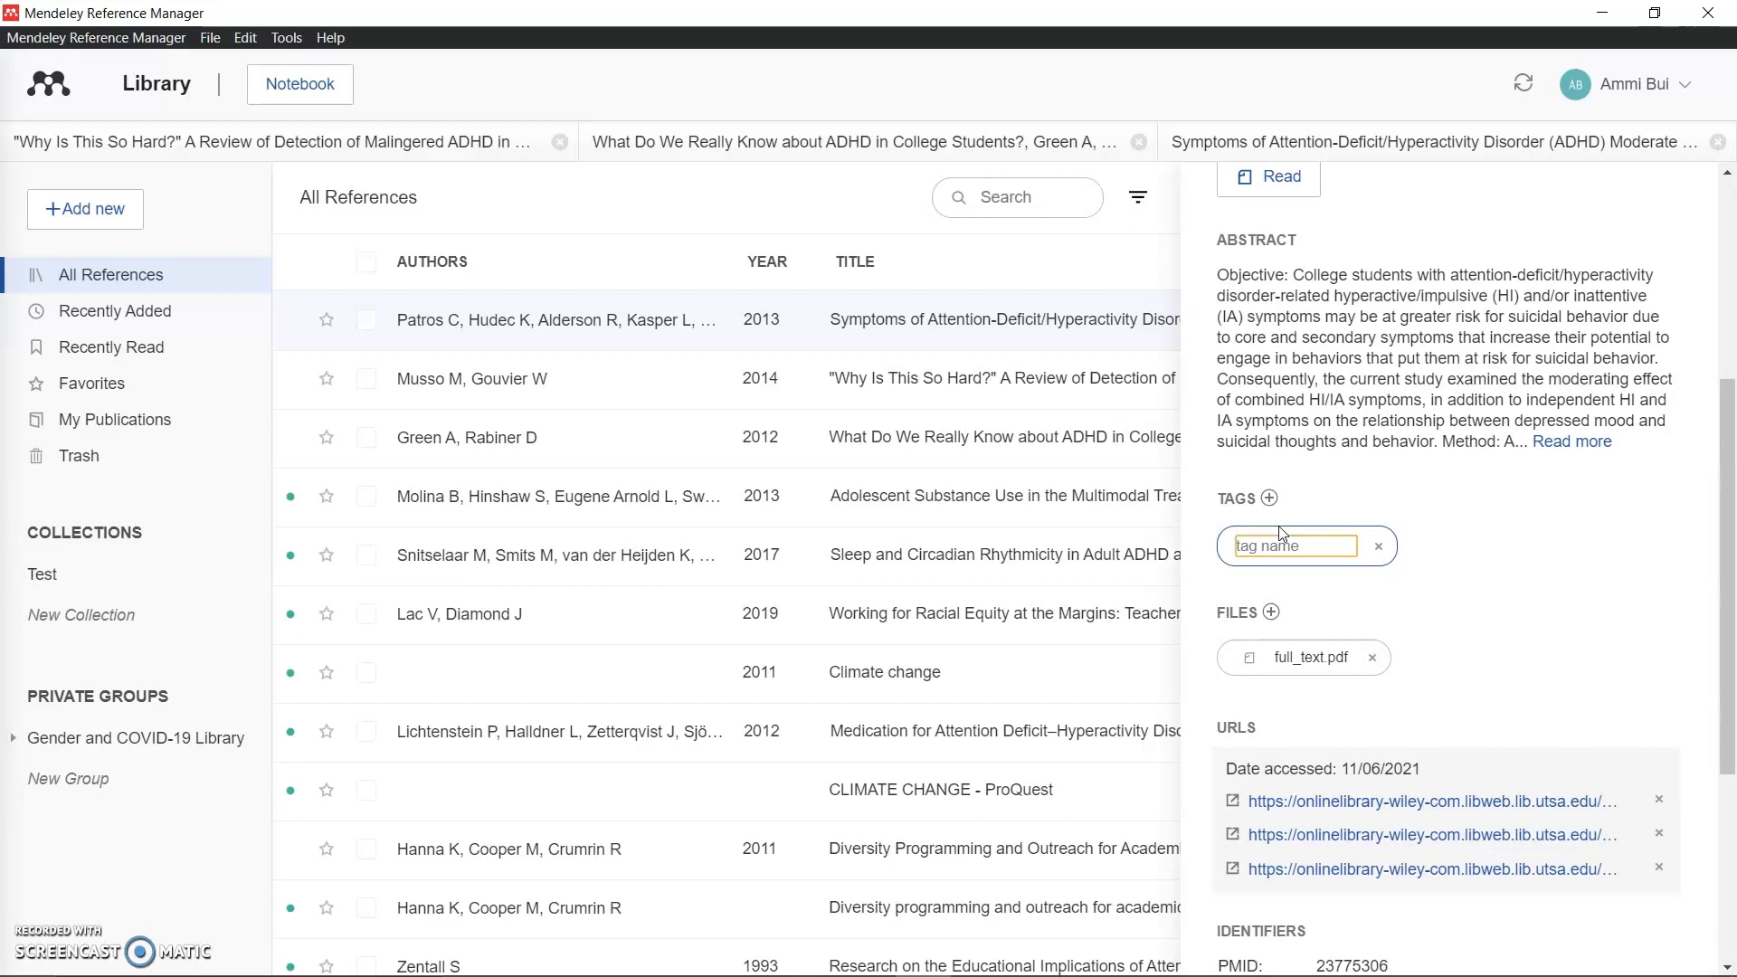
pyautogui.press('Return')
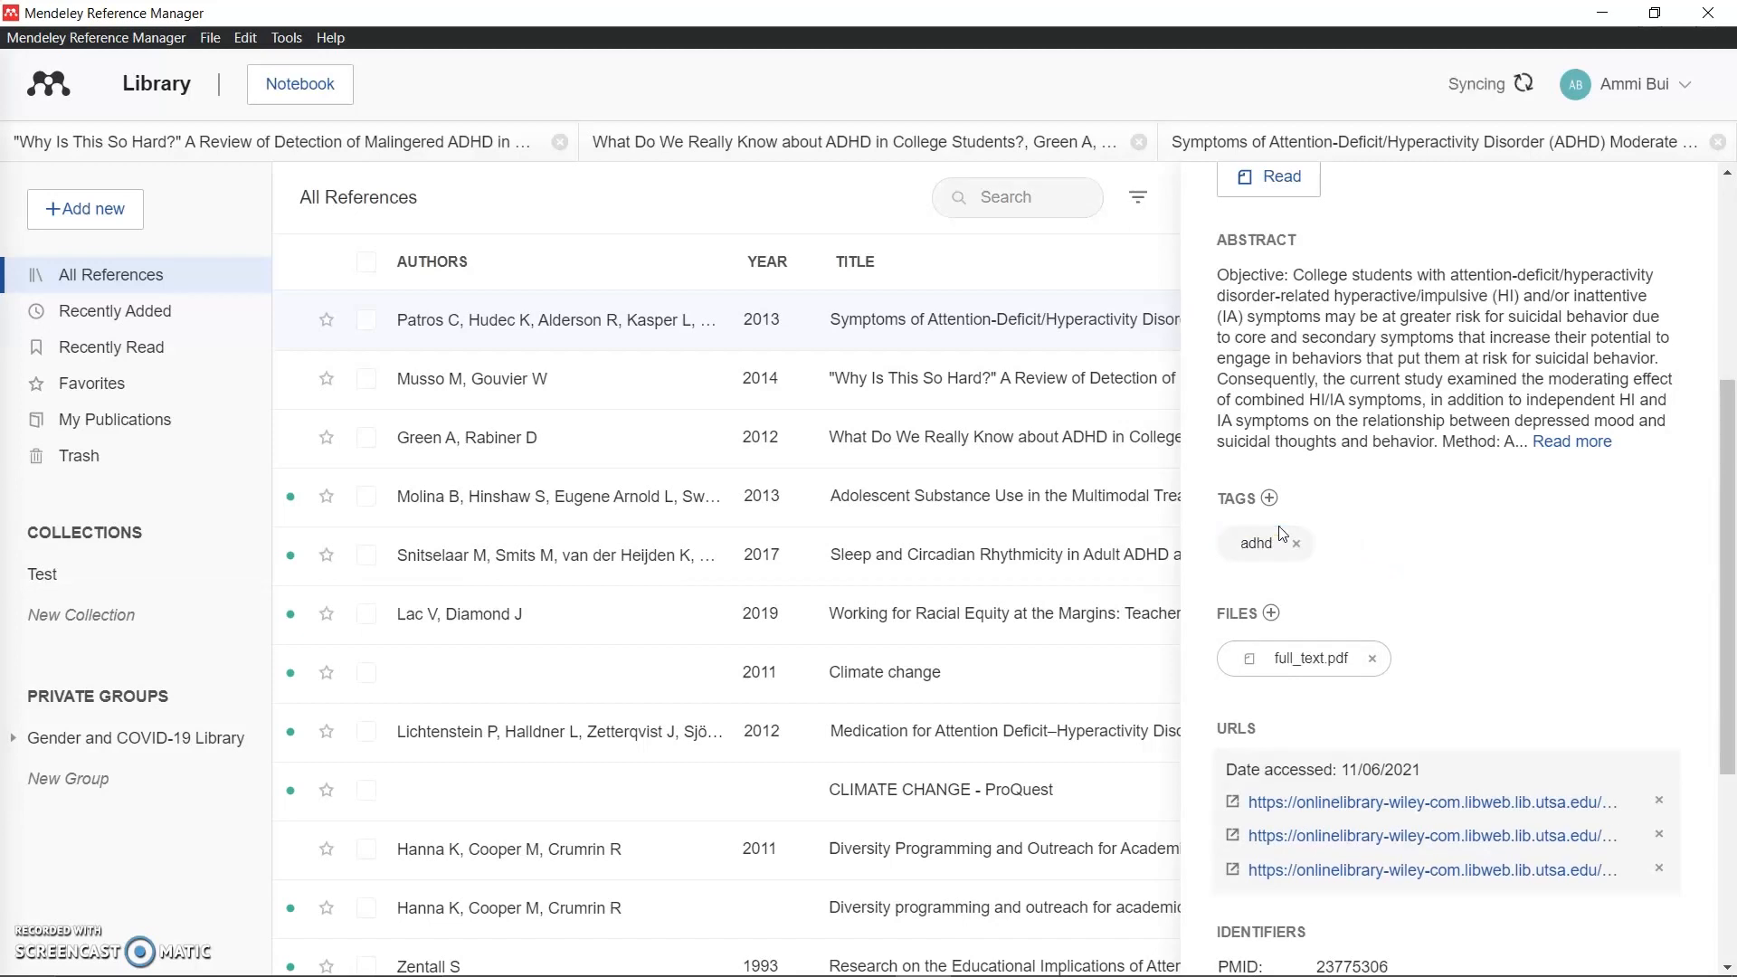
pyautogui.click(1269, 498)
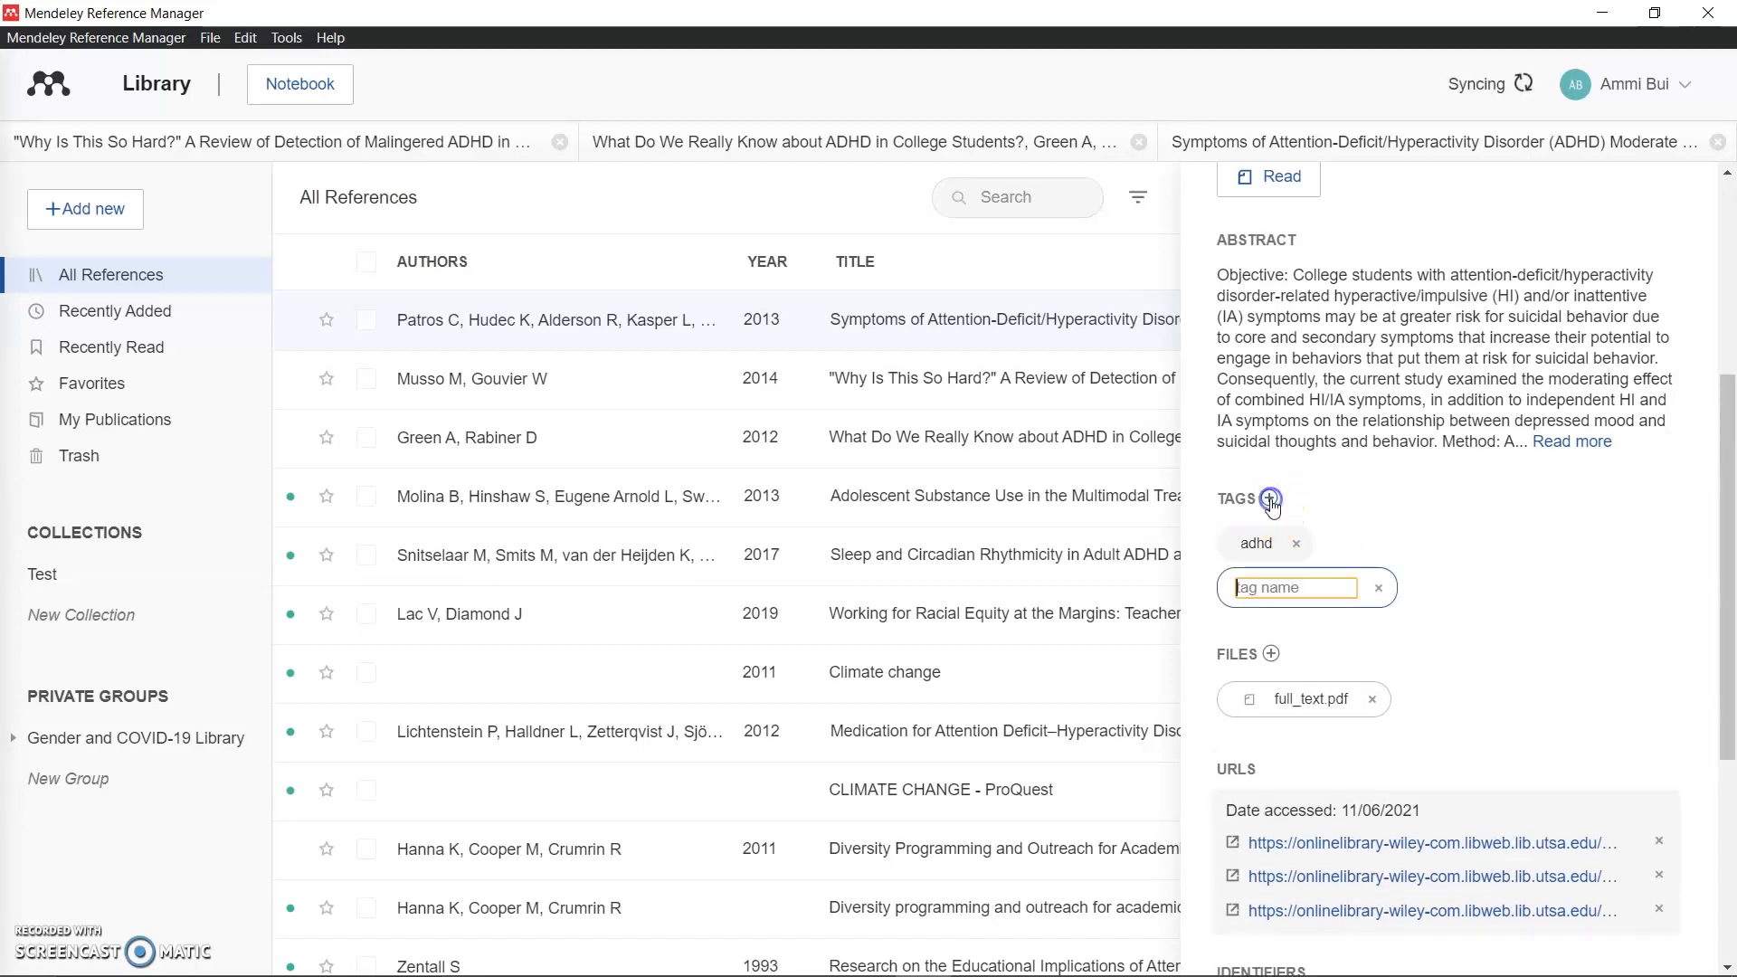
pyautogui.write('d')
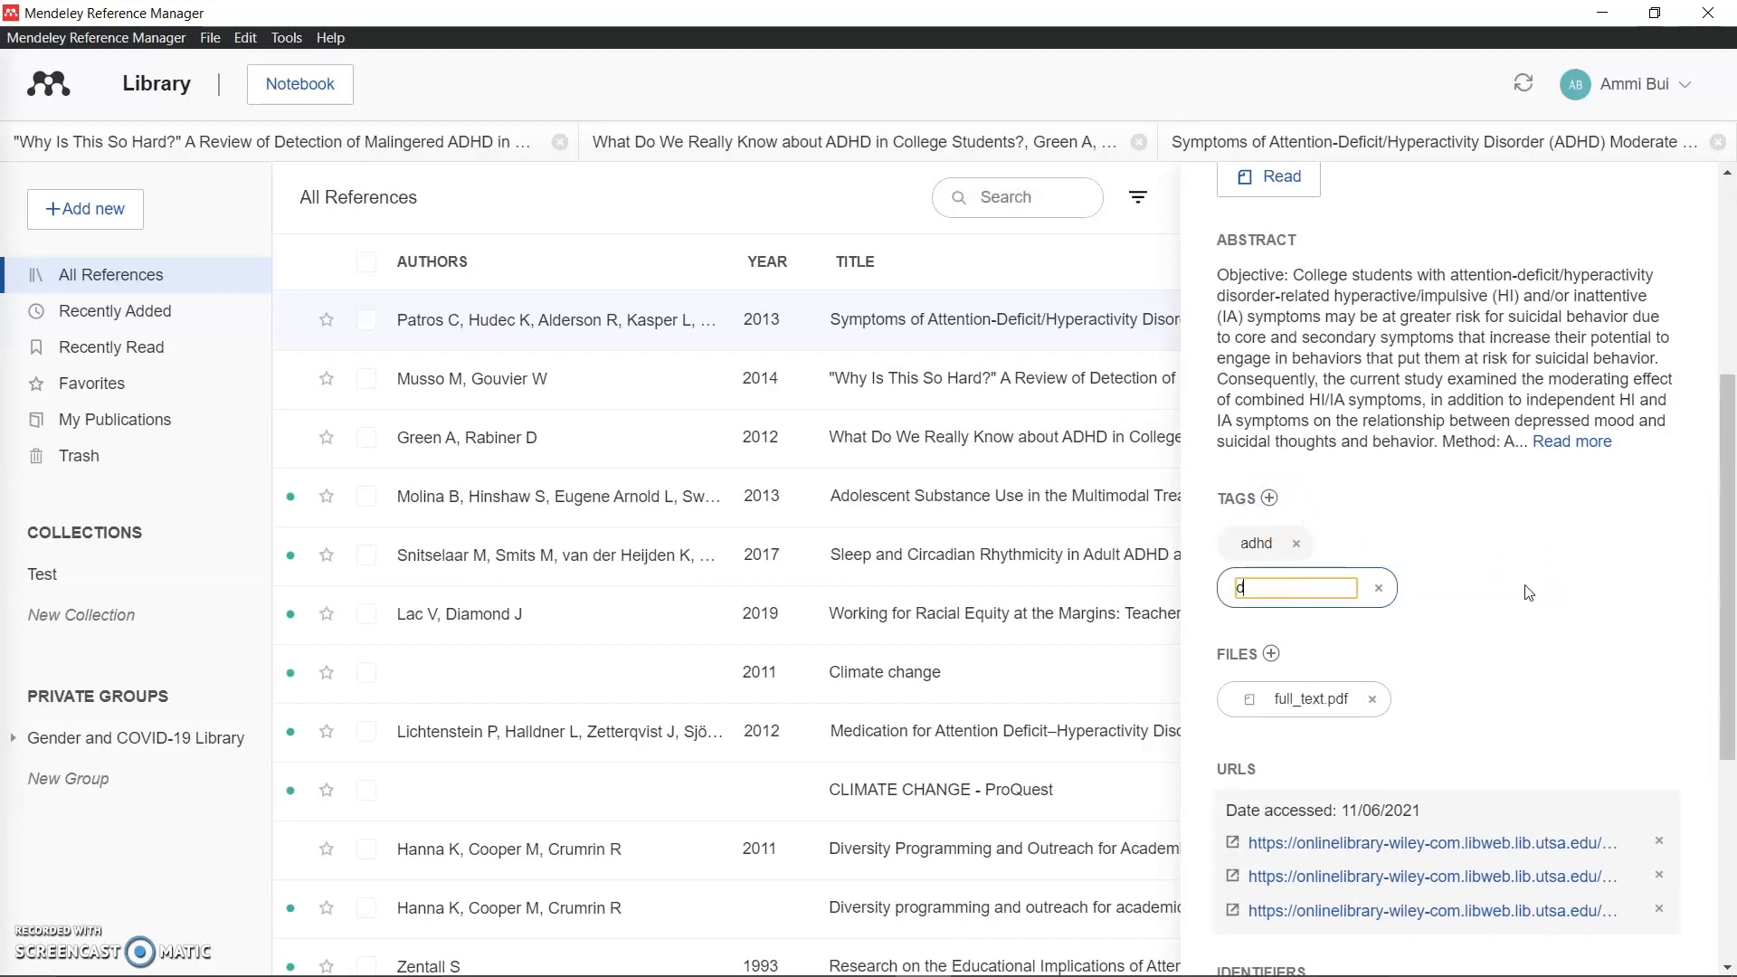
pyautogui.write('epression')
pyautogui.press('Return')
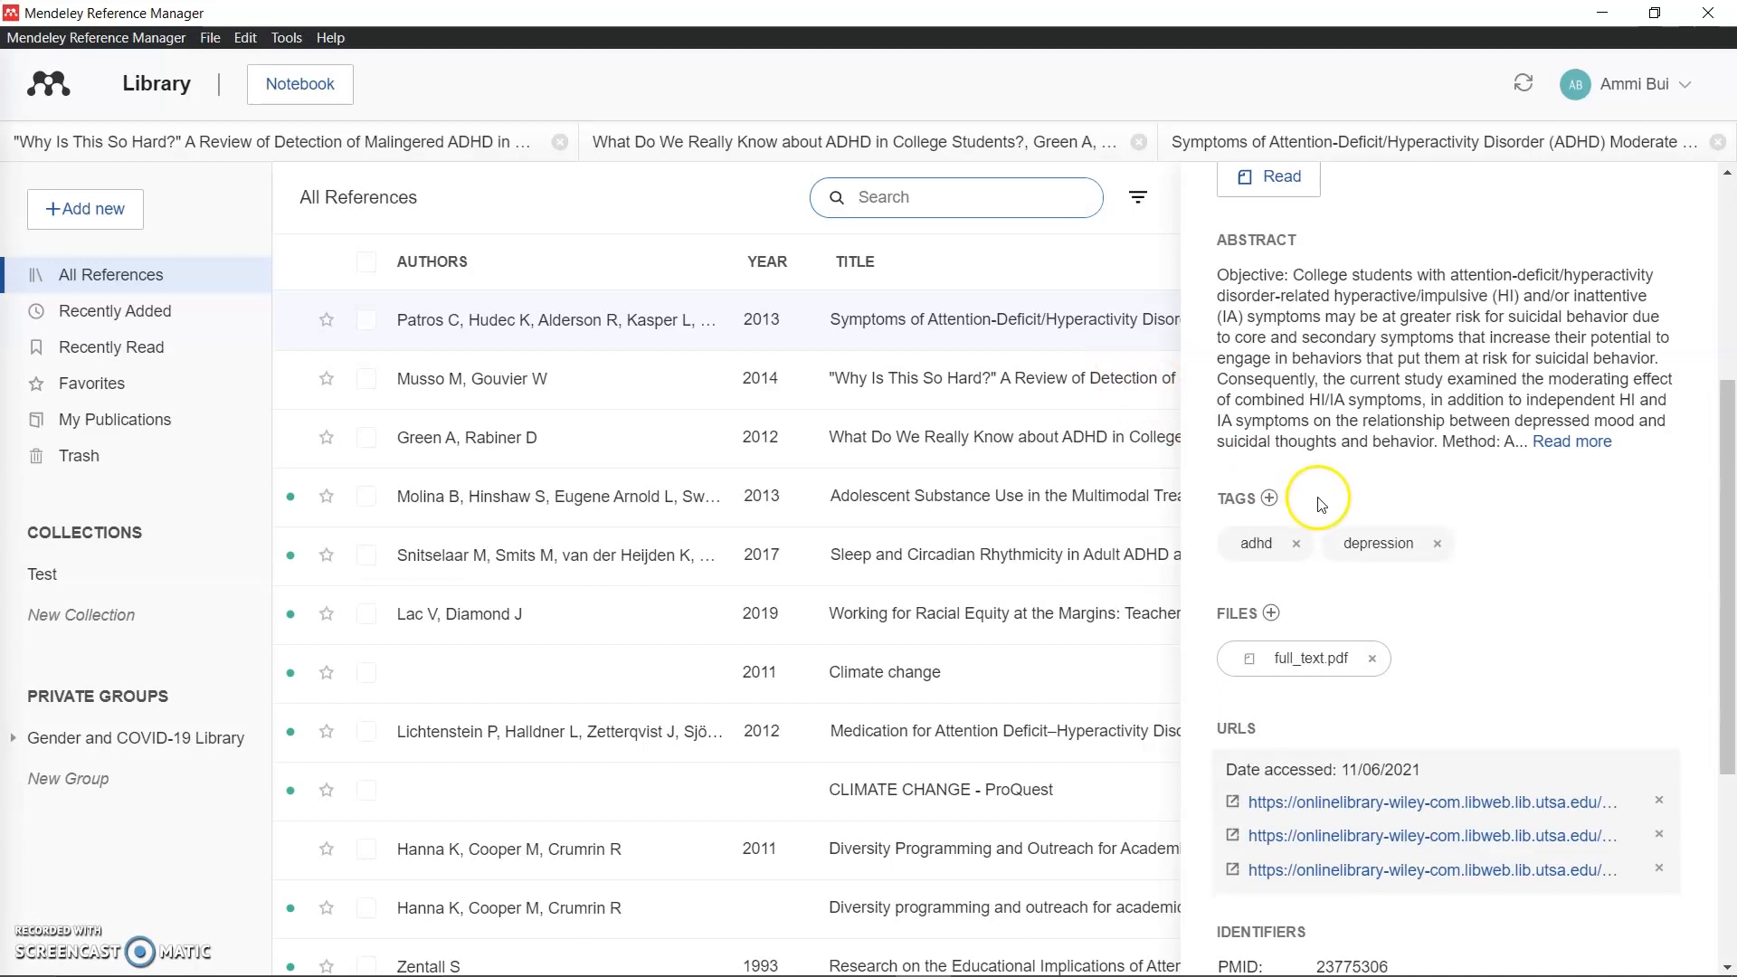
pyautogui.click(700, 209)
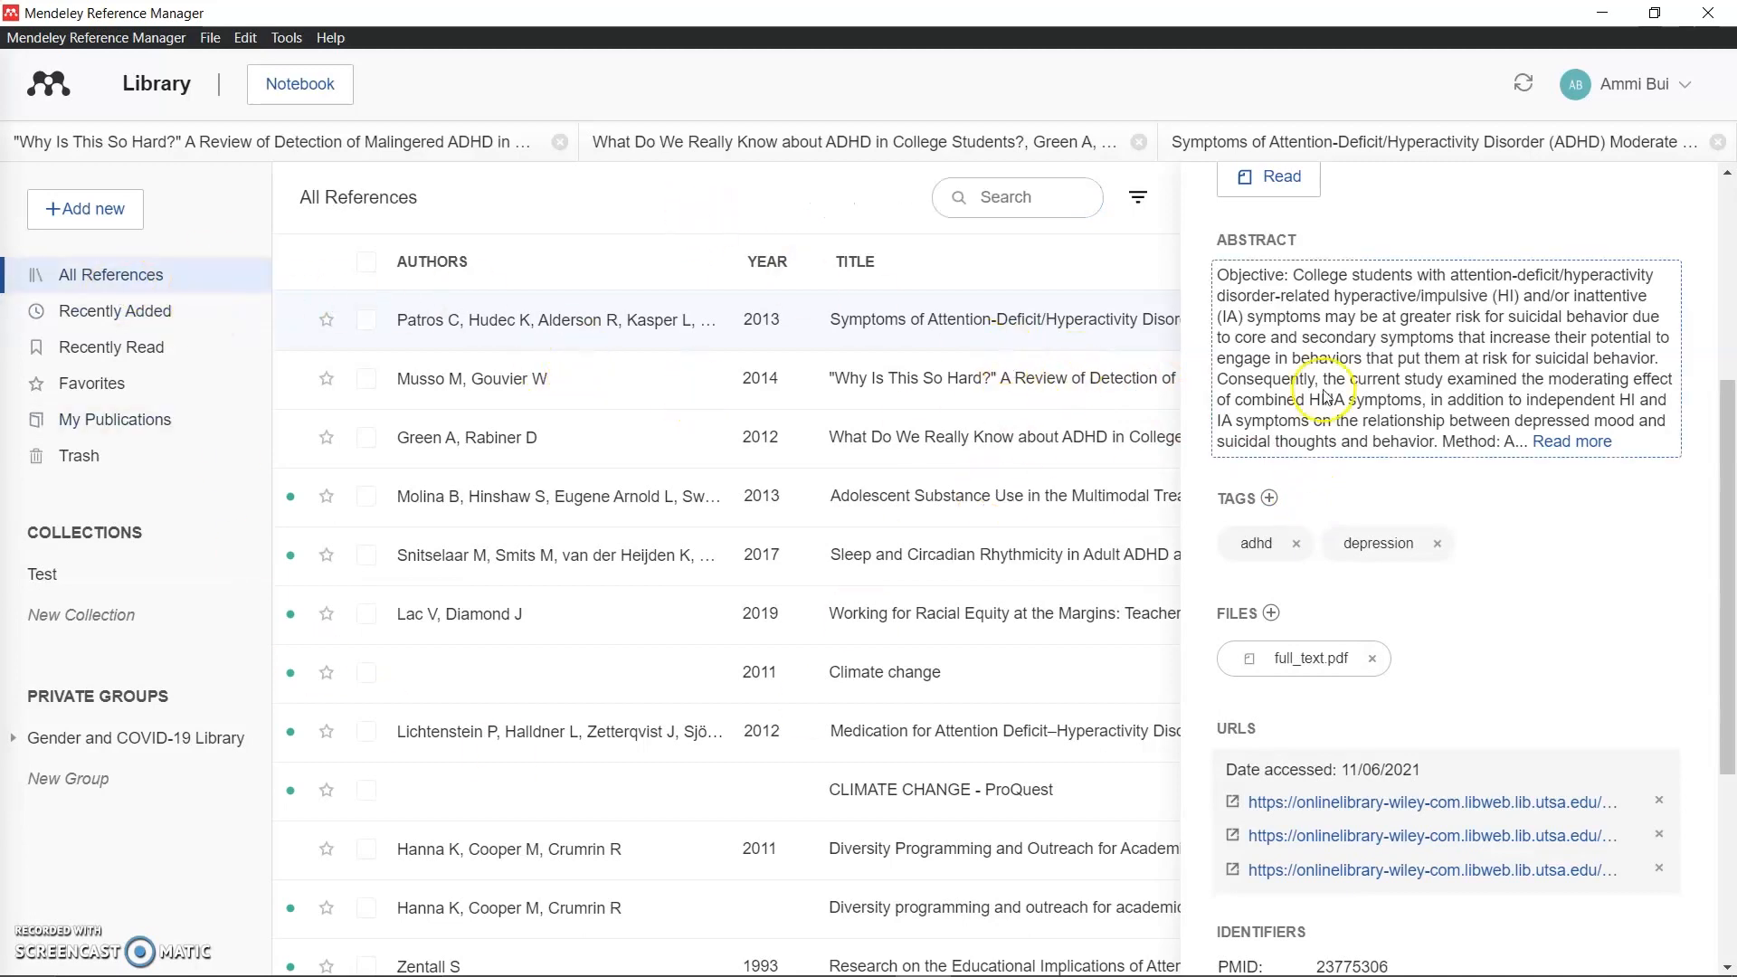
pyautogui.scroll(5, 1447, 389)
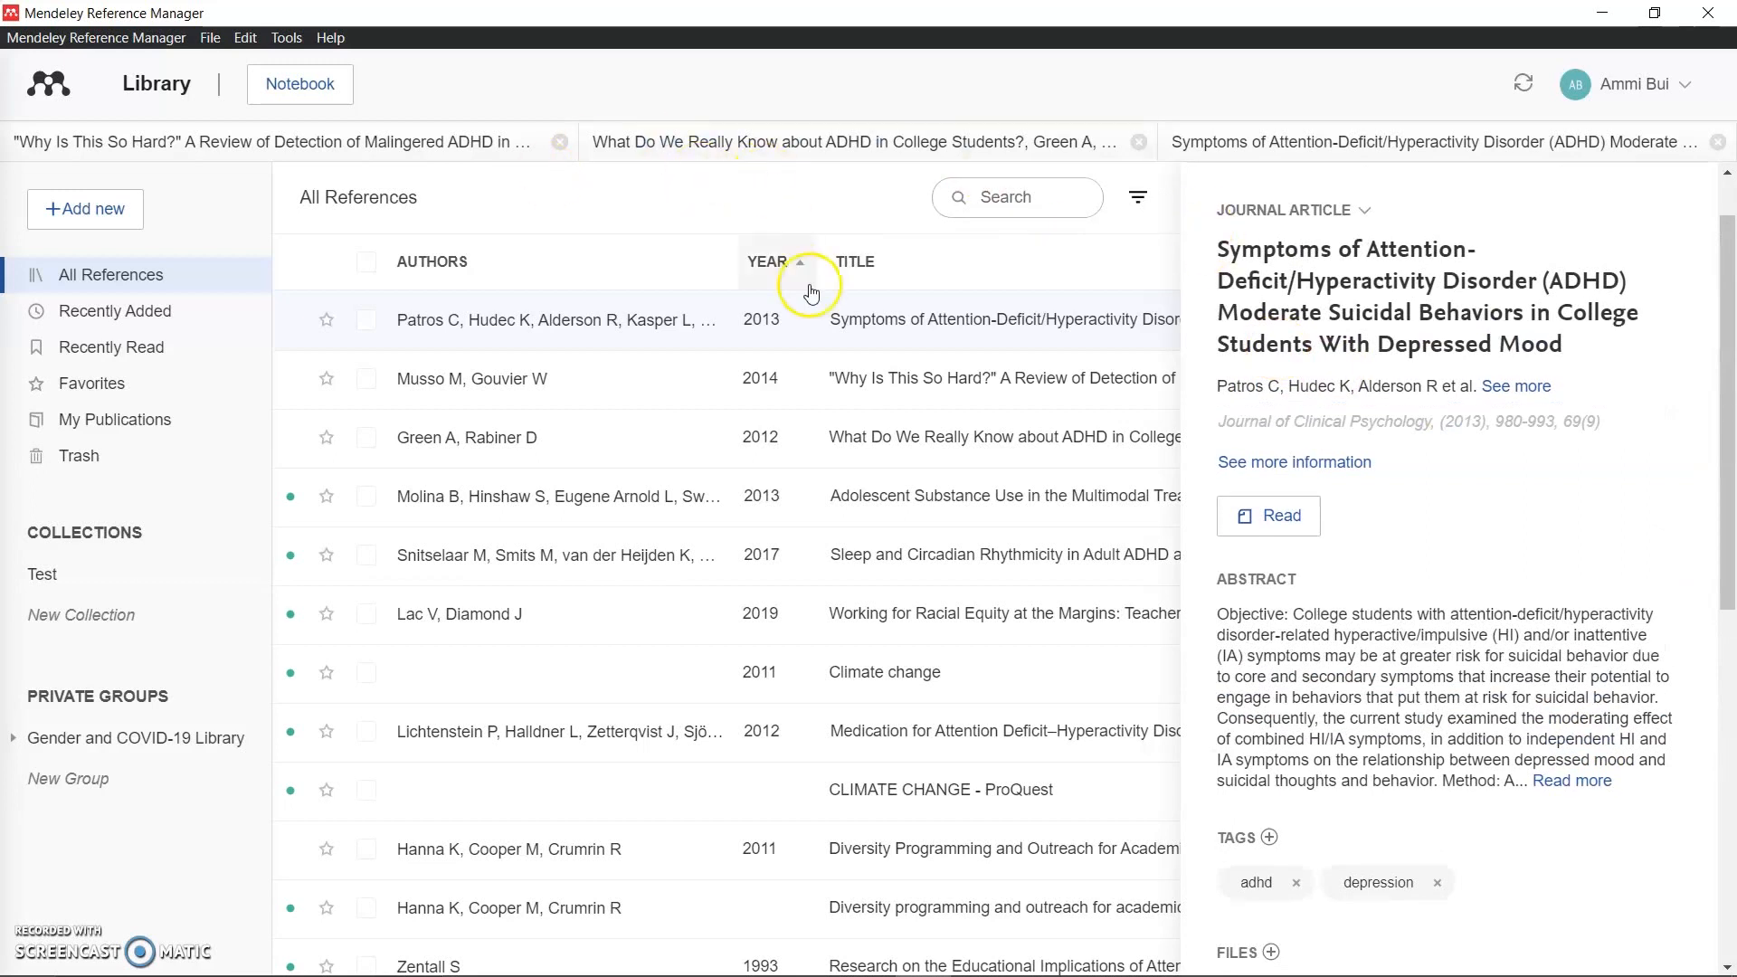
# Step: Filter All References by the adhd tag, narrowing the list to two articles
pyautogui.click(1138, 198)
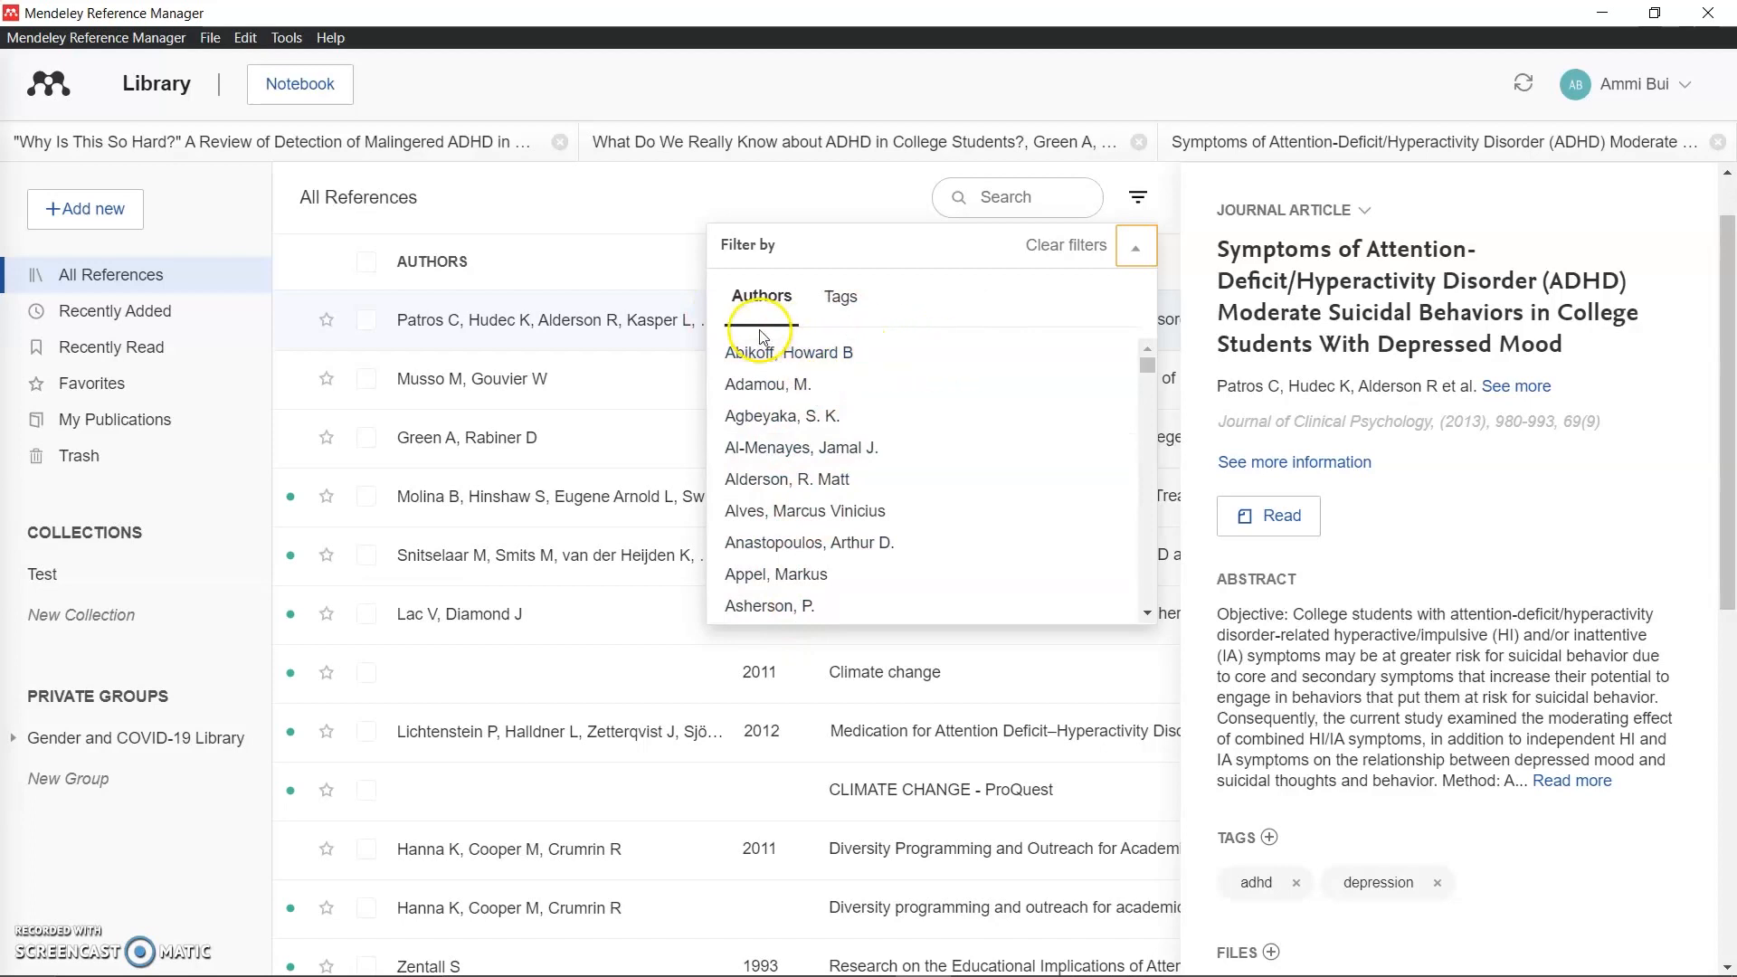
pyautogui.scroll(-2, 795, 538)
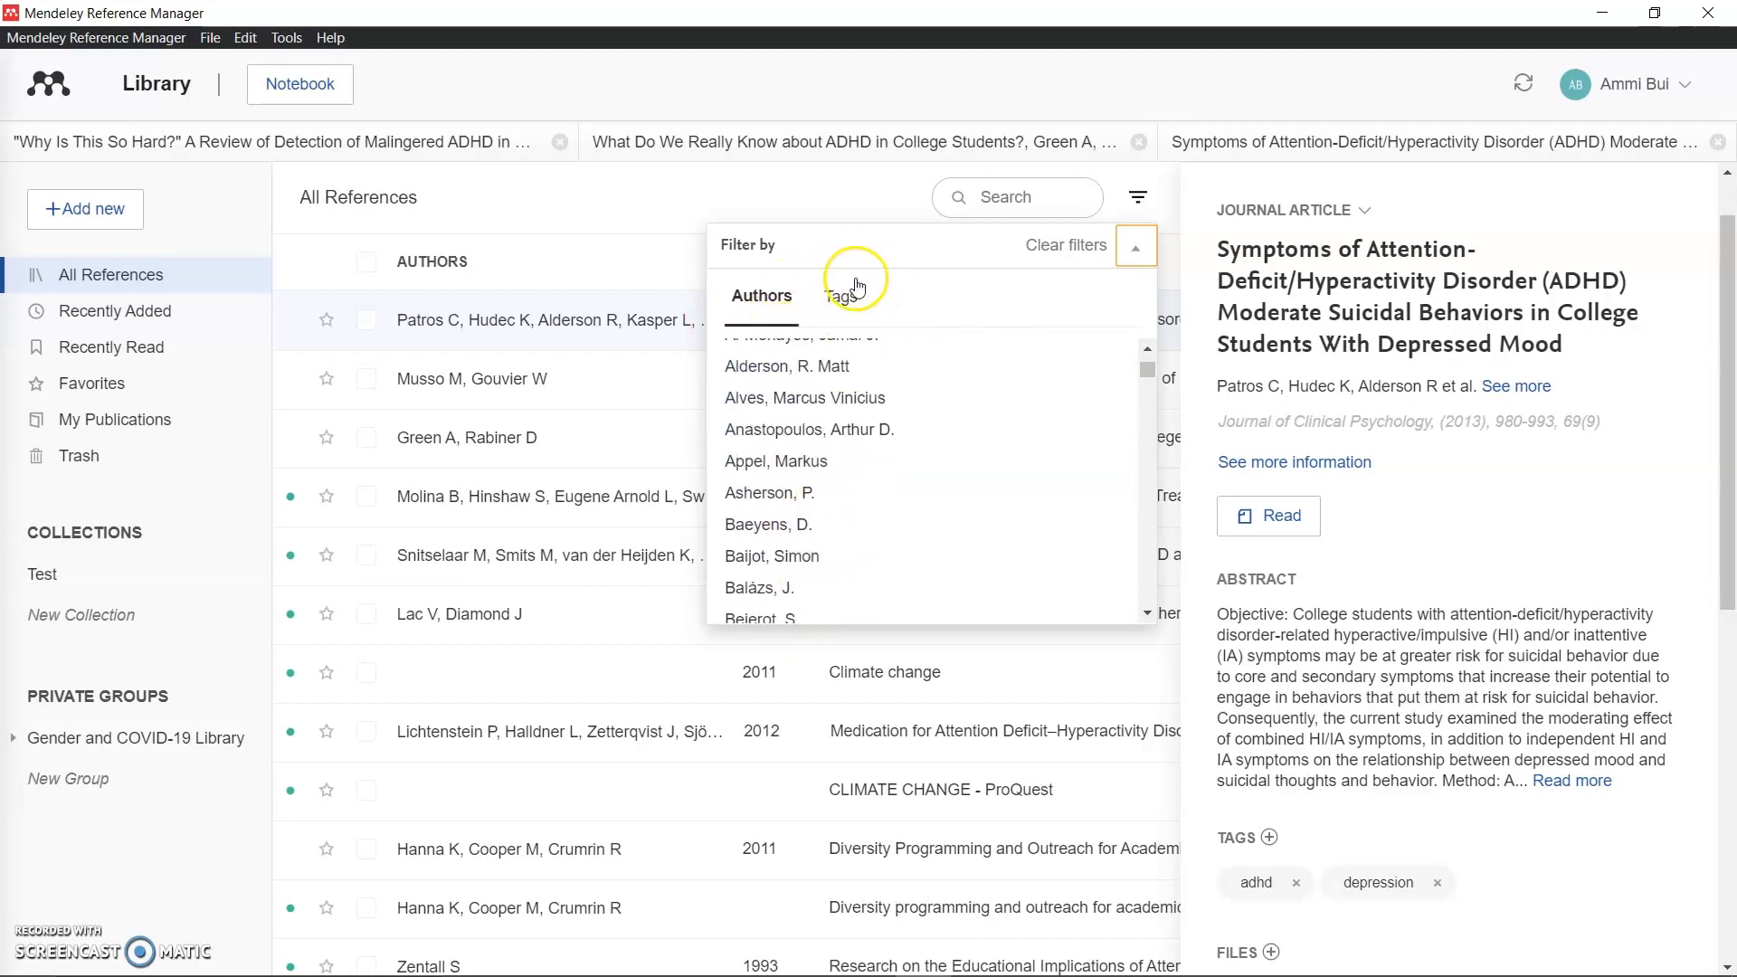
pyautogui.click(839, 293)
pyautogui.scroll(-1, 831, 393)
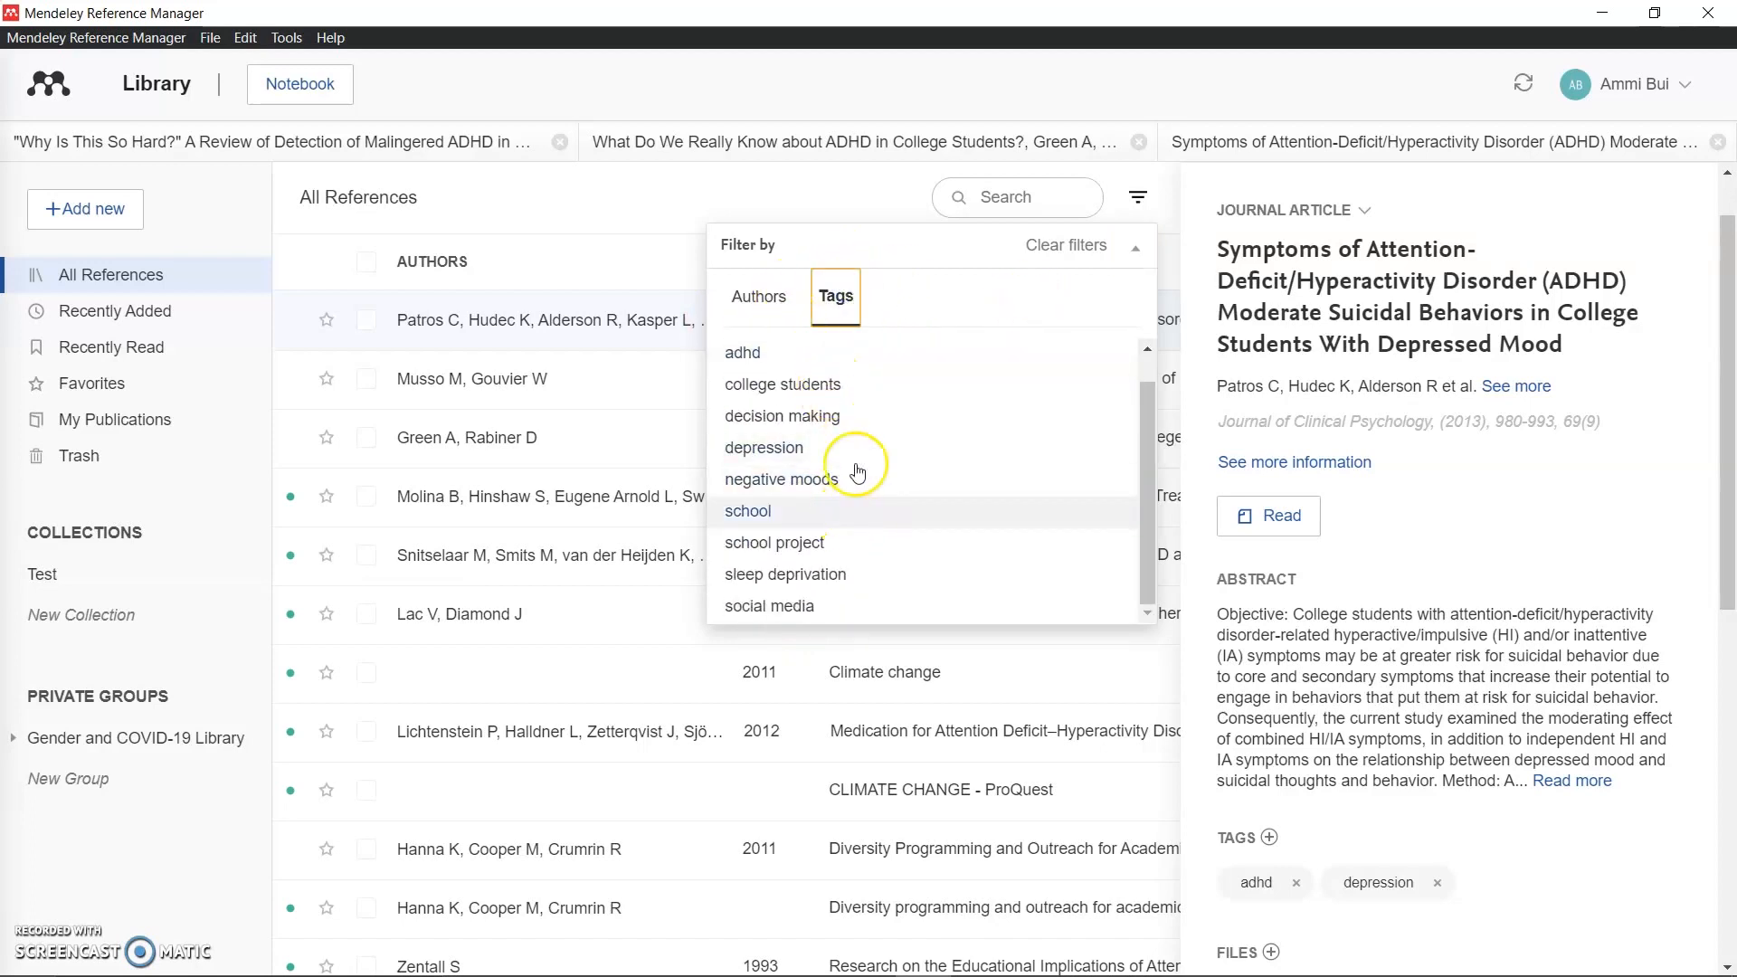
pyautogui.click(809, 361)
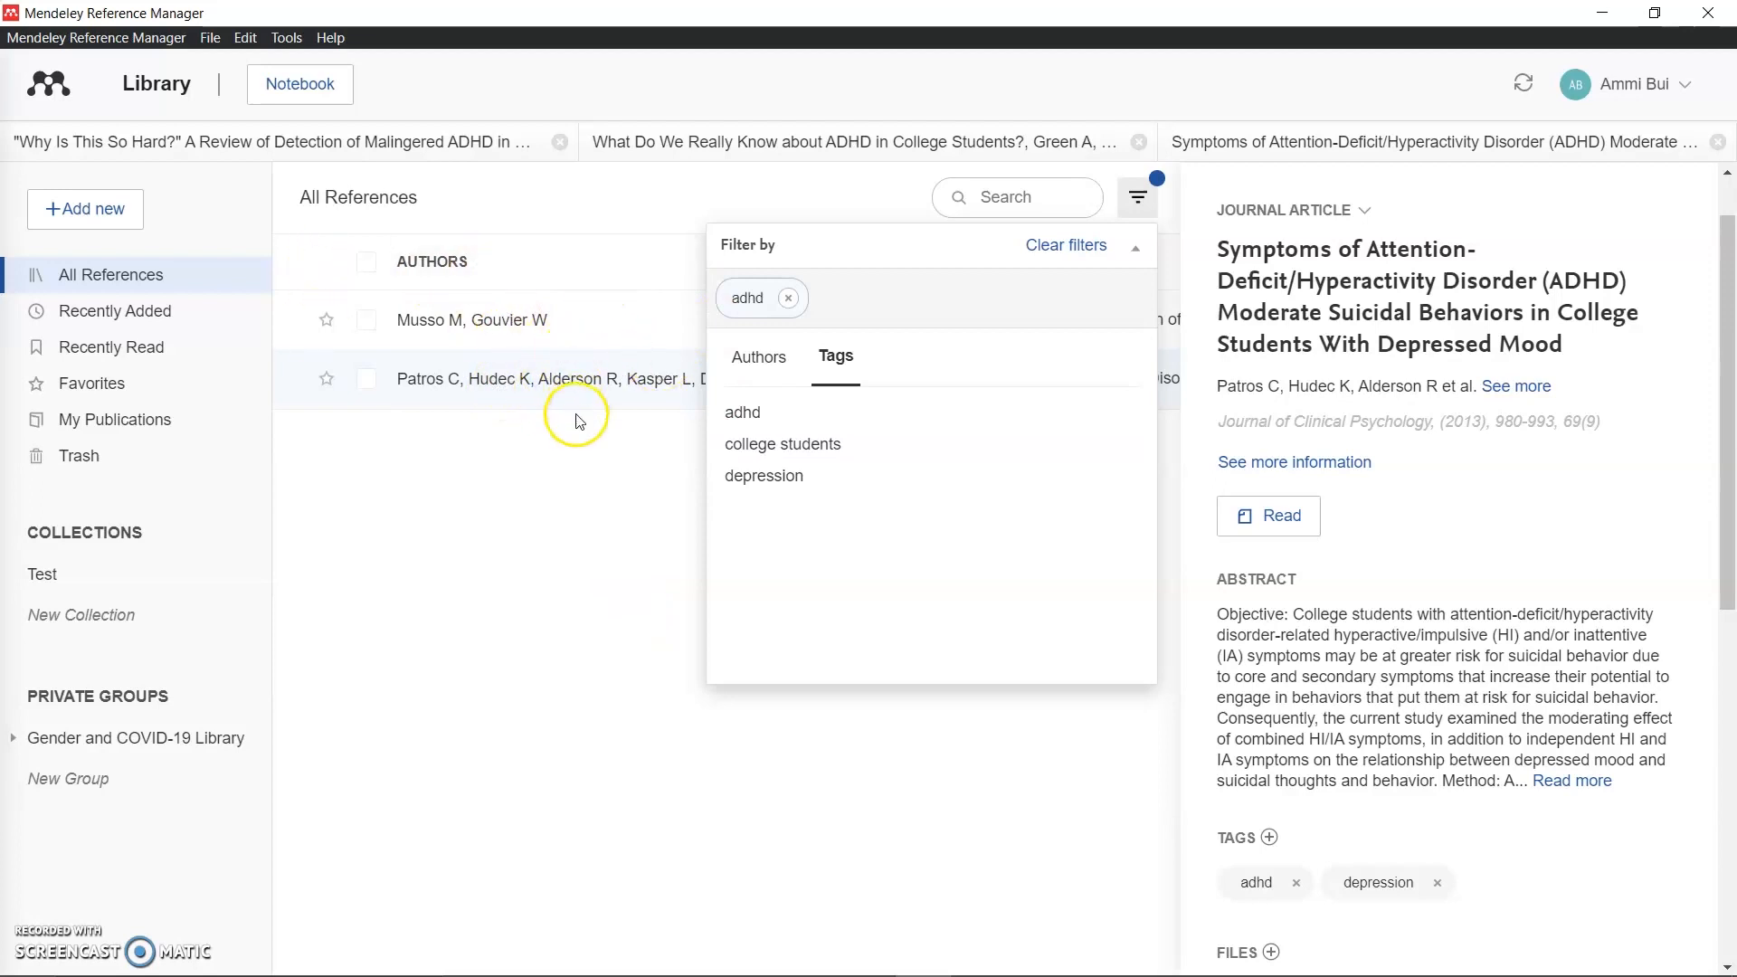
# Step: Open the 'Why Is This So Hard?' review PDF and scroll to the rating-scale passage
pyautogui.doubleClick(519, 335)
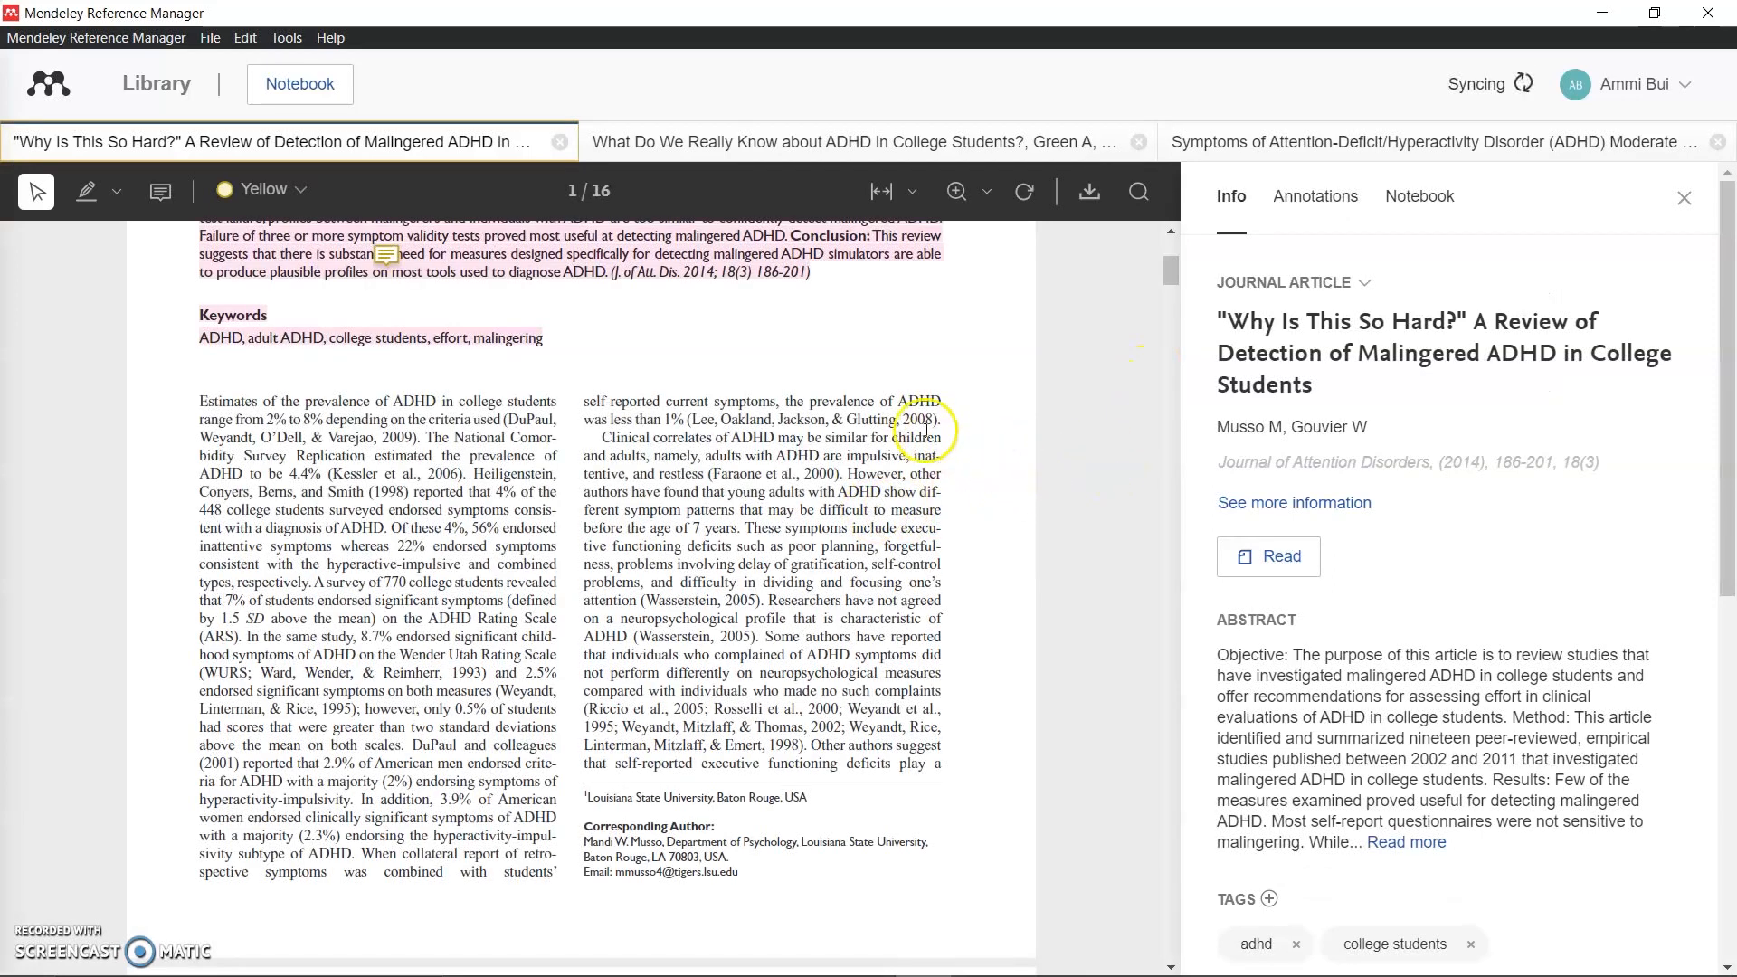
pyautogui.scroll(5, 923, 416)
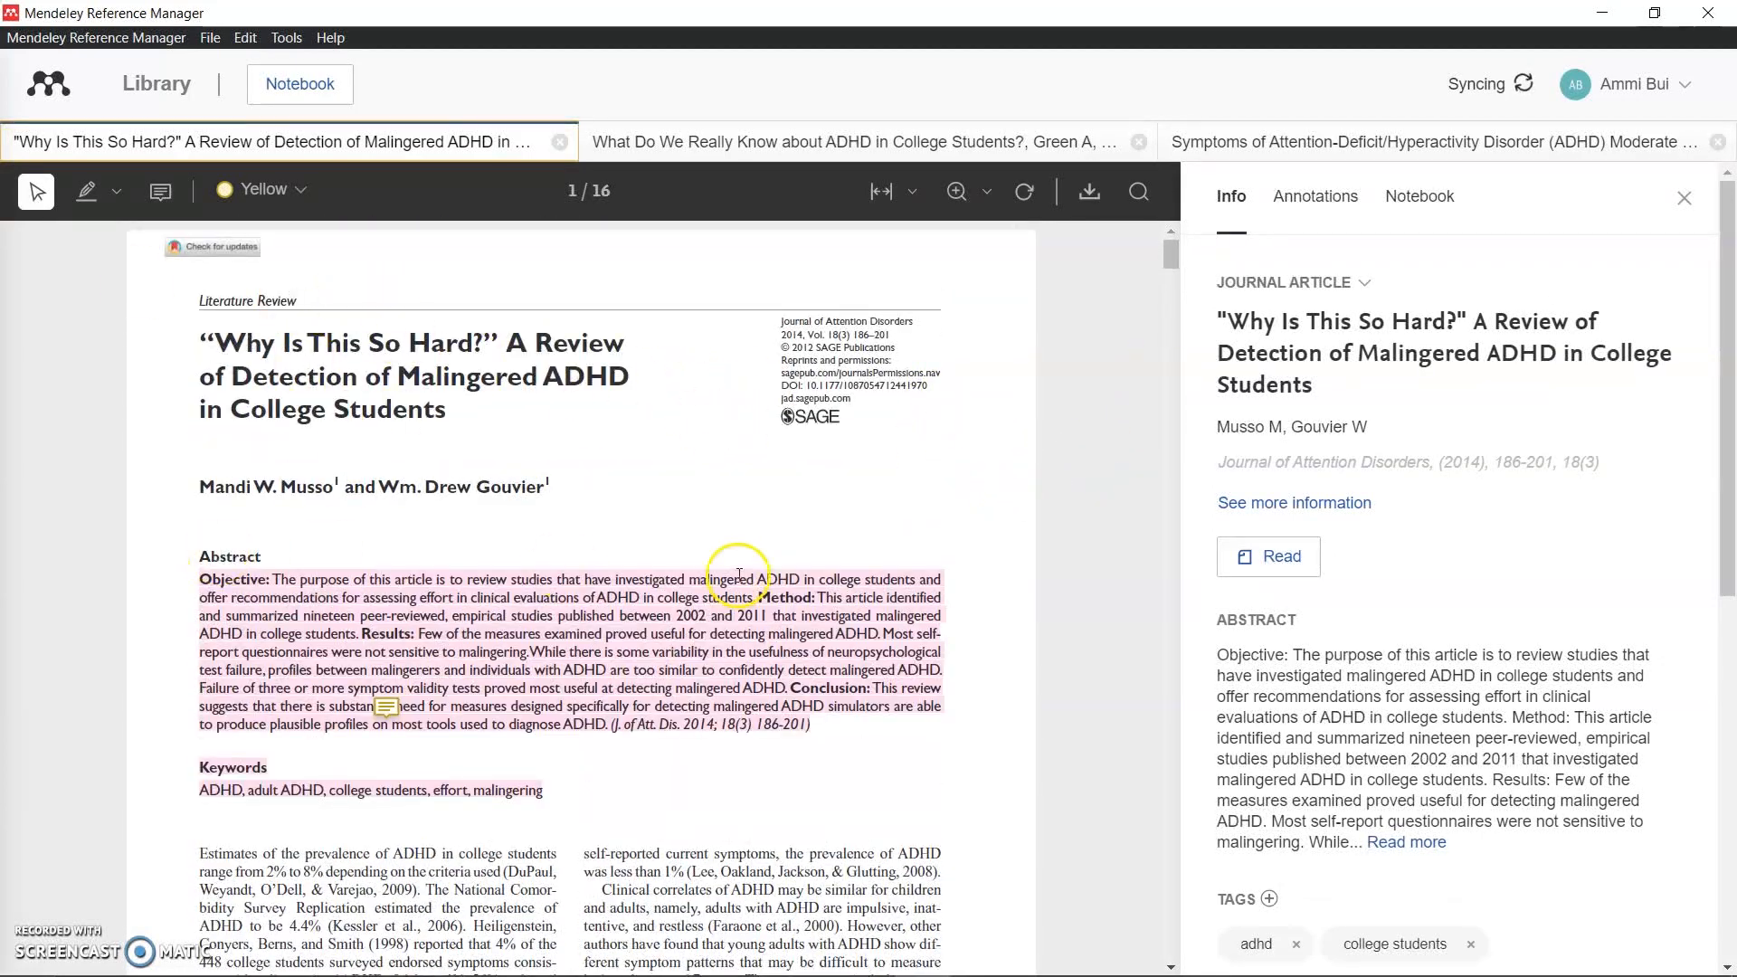
pyautogui.scroll(-1, 444, 561)
pyautogui.scroll(-2, 743, 478)
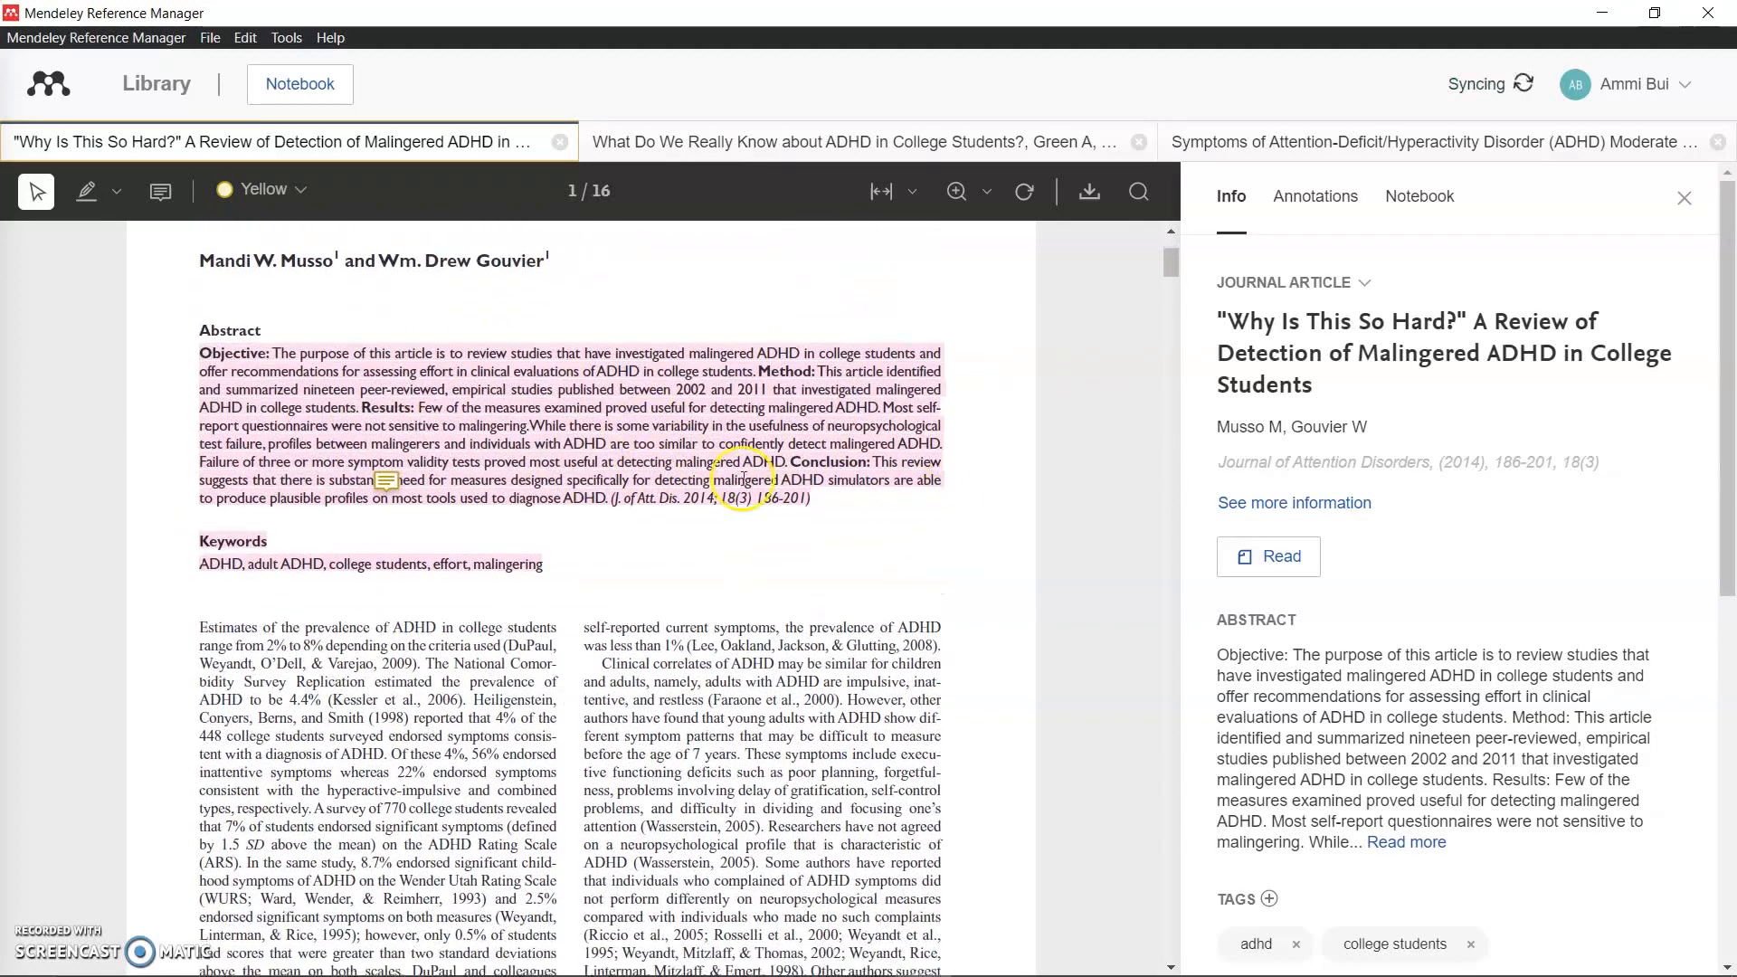
pyautogui.scroll(-2, 542, 492)
pyautogui.scroll(-3, 457, 353)
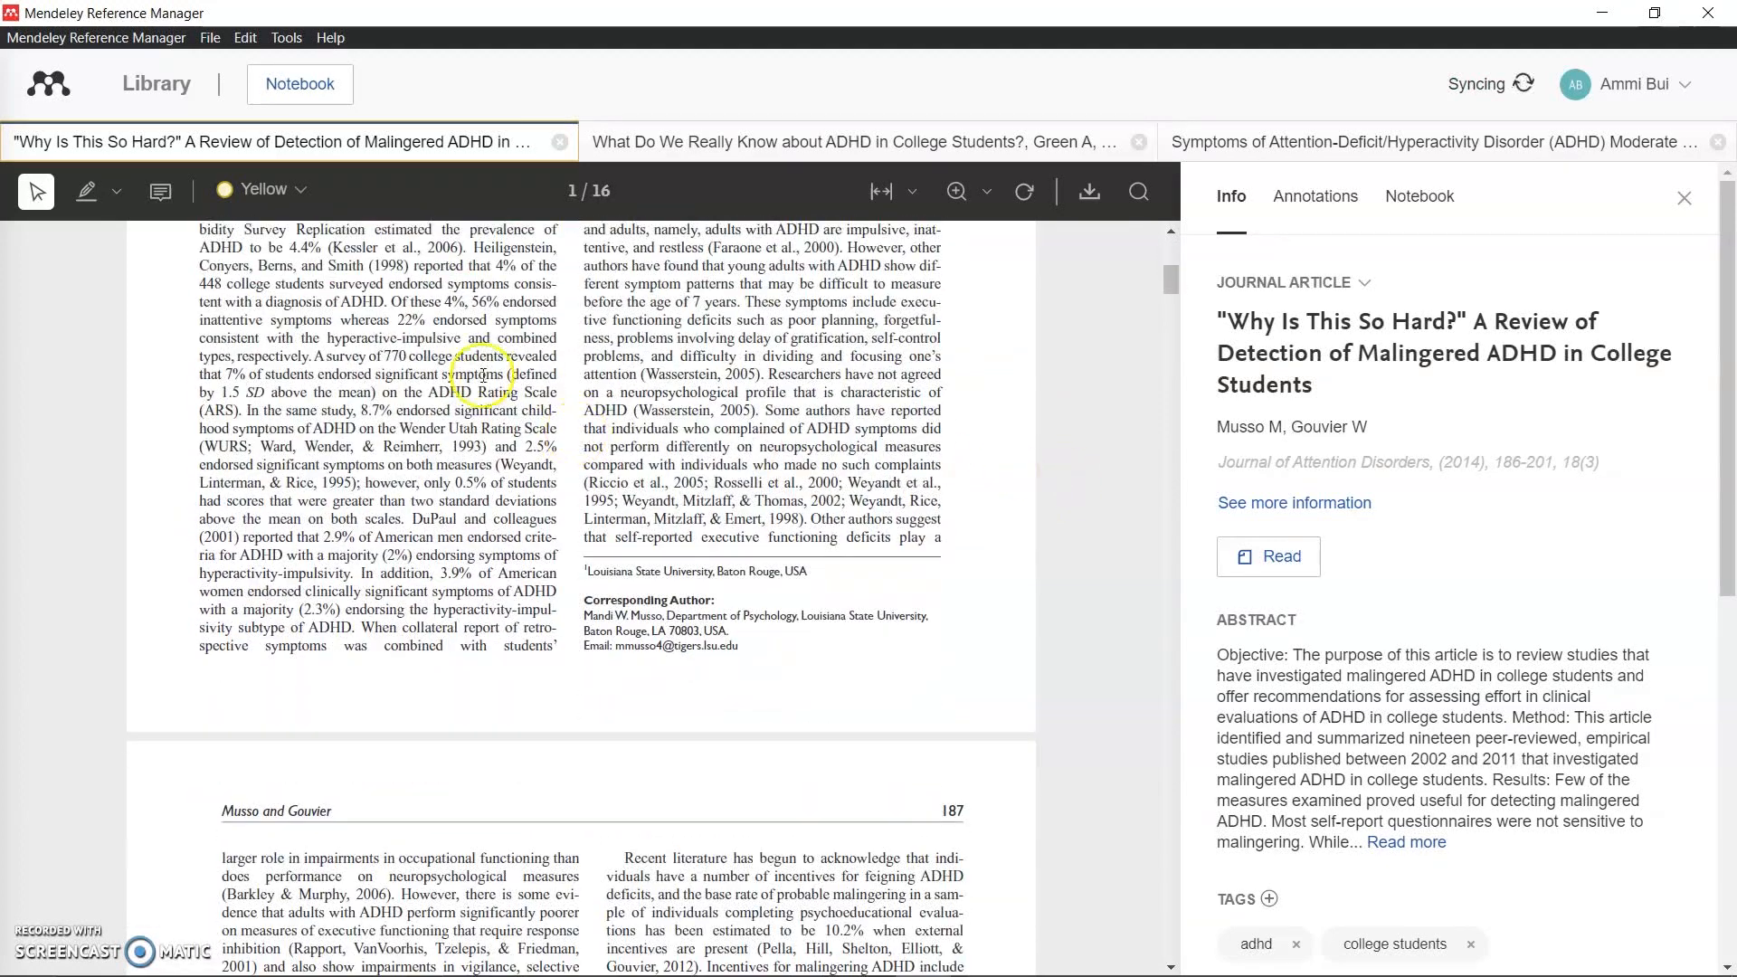
pyautogui.scroll(-1, 511, 353)
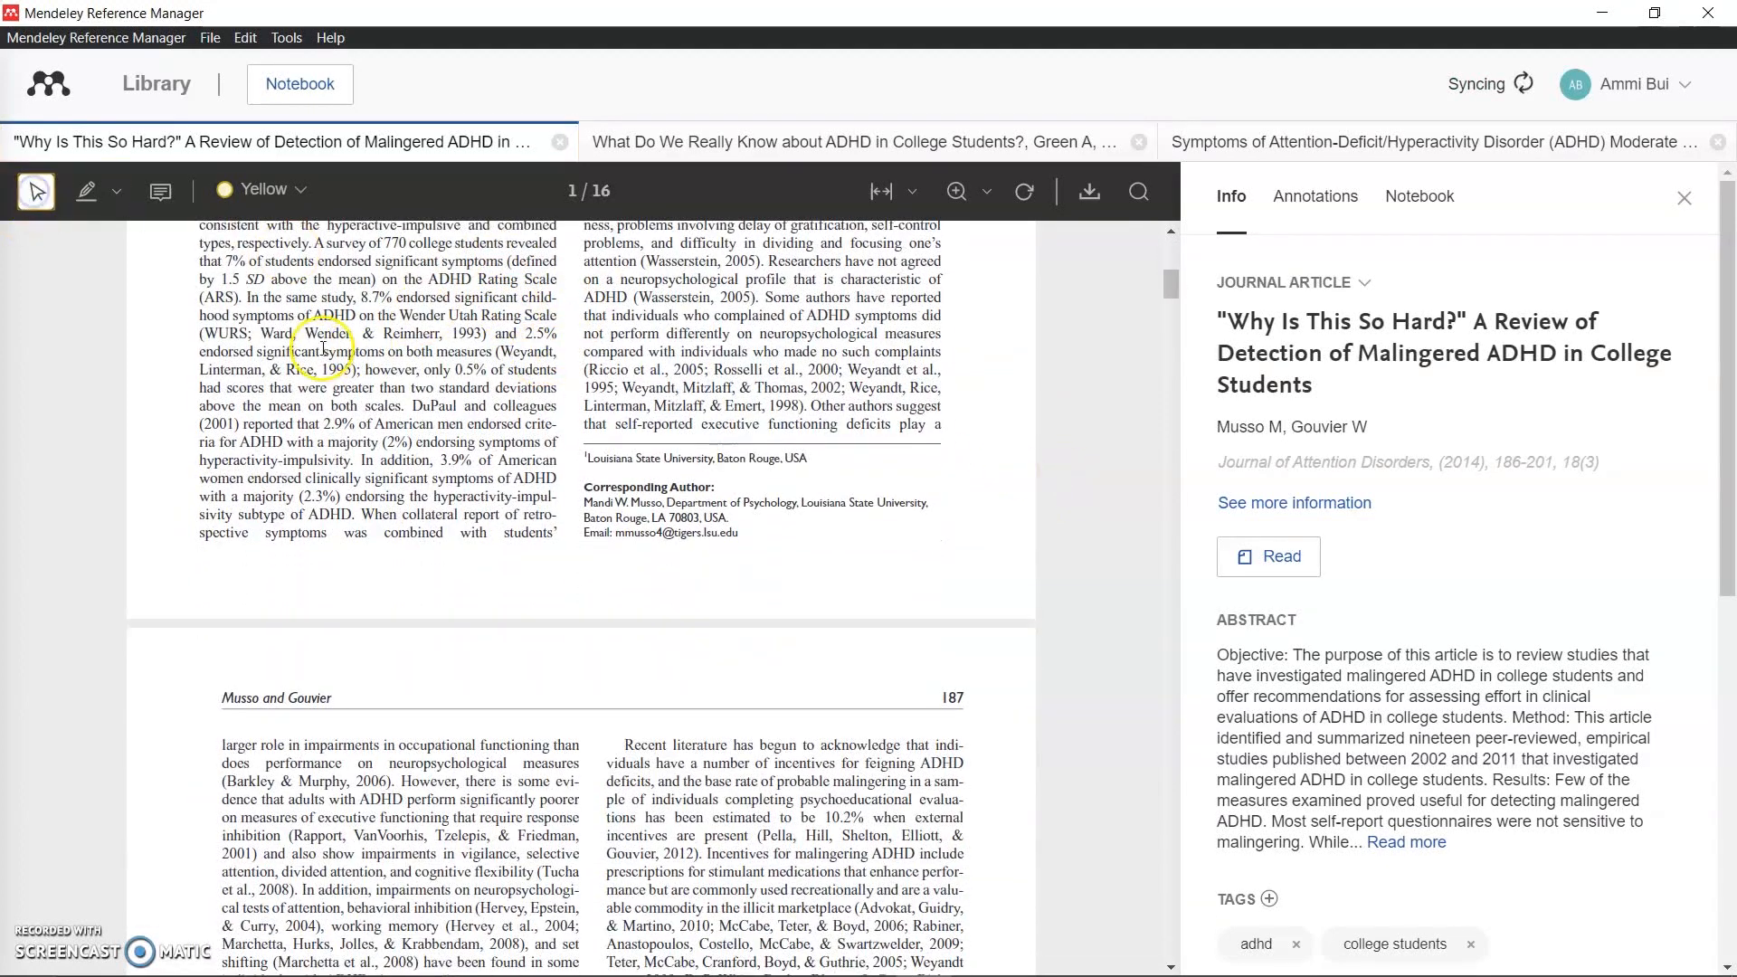
# Step: Highlight the page-1 passage starting at '(WURS;' and change its colour to pink
pyautogui.moveTo(211, 325); pyautogui.dragTo(357, 341)
pyautogui.moveTo(497, 446); pyautogui.dragTo(514, 496)
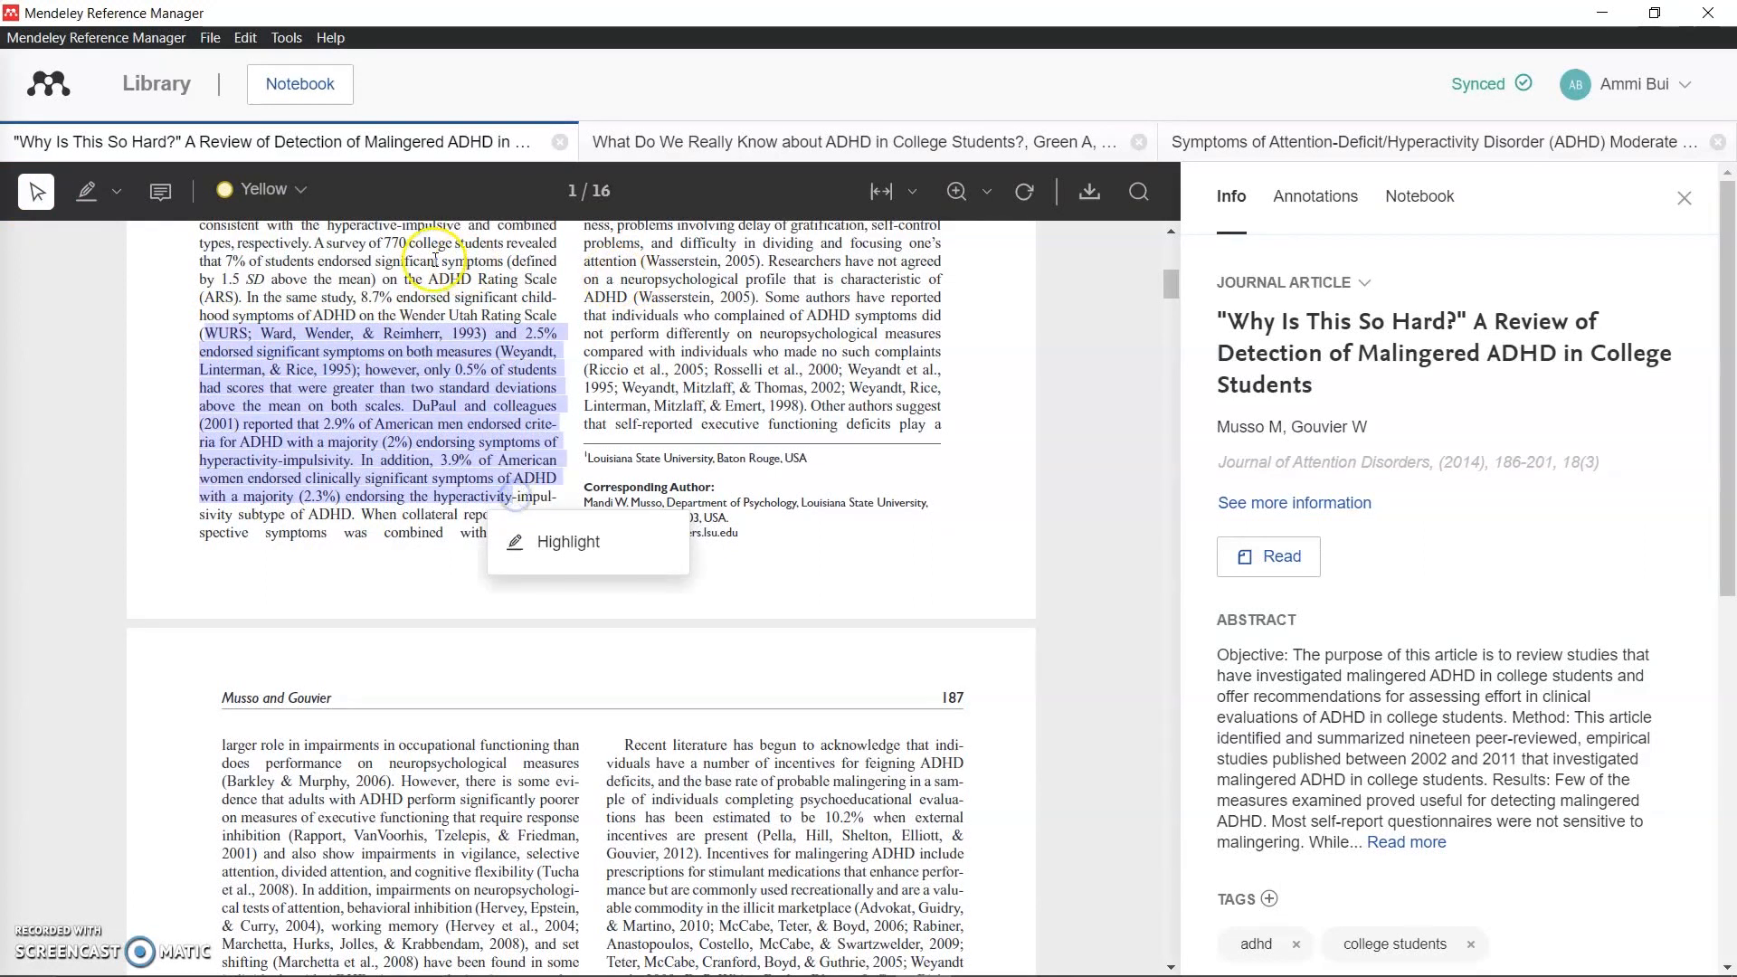
pyautogui.click(548, 542)
pyautogui.click(491, 441)
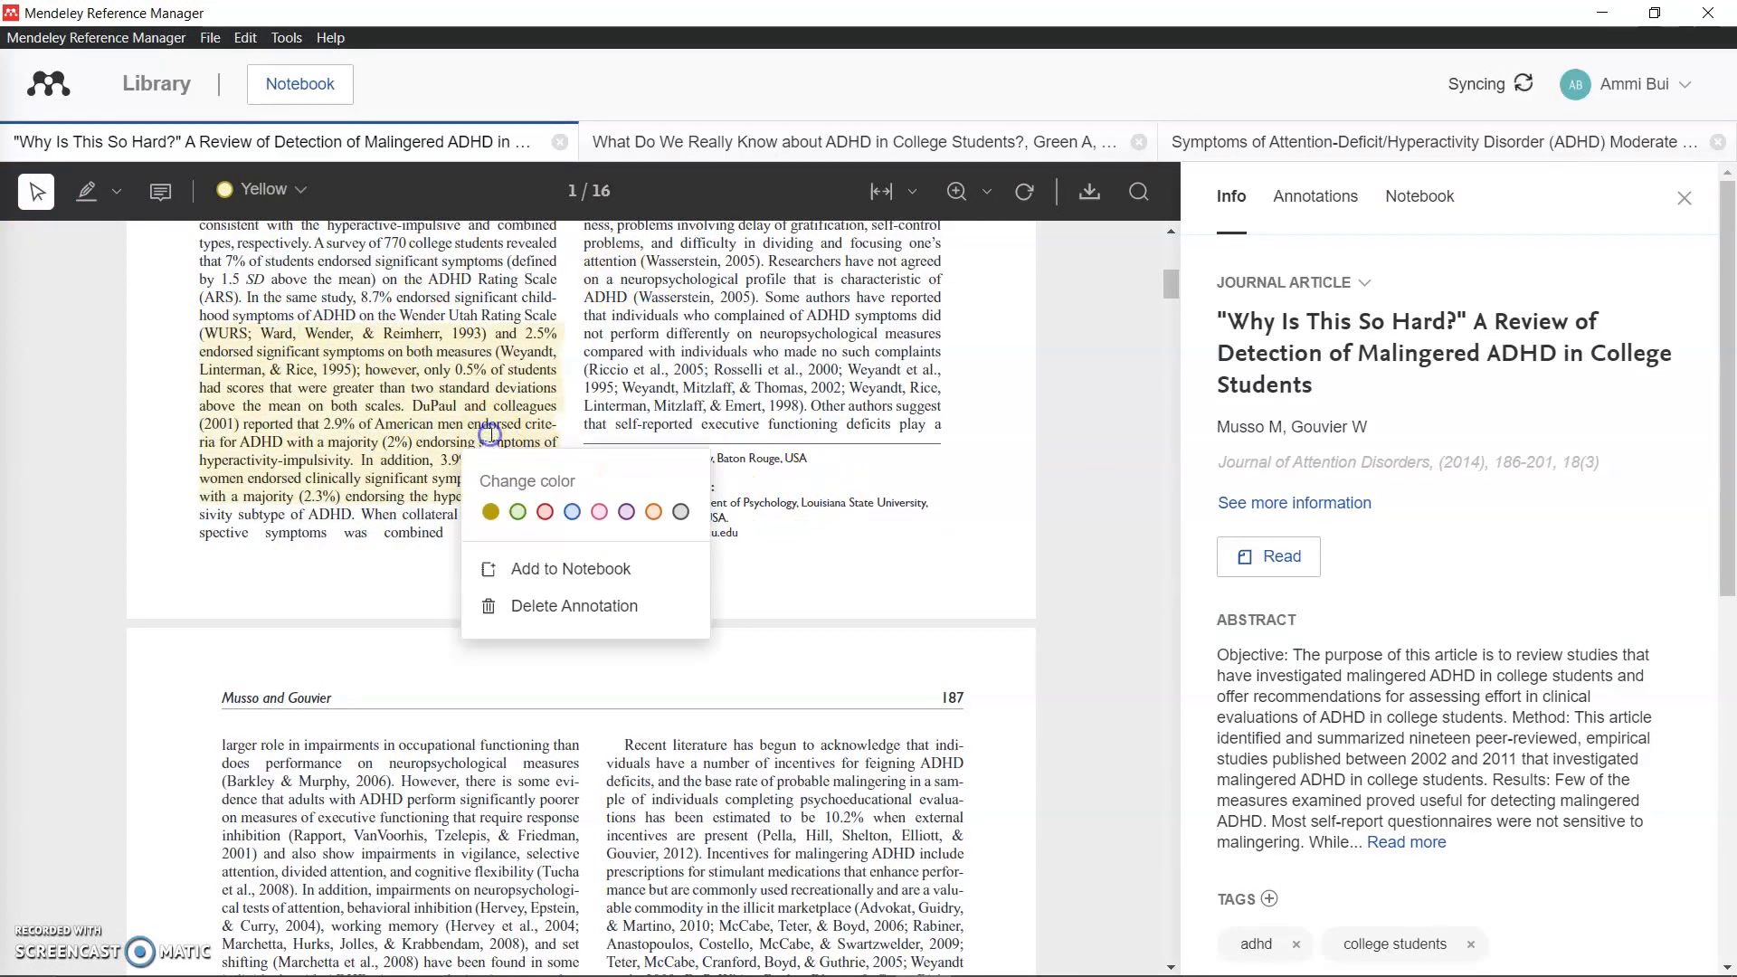
pyautogui.click(599, 512)
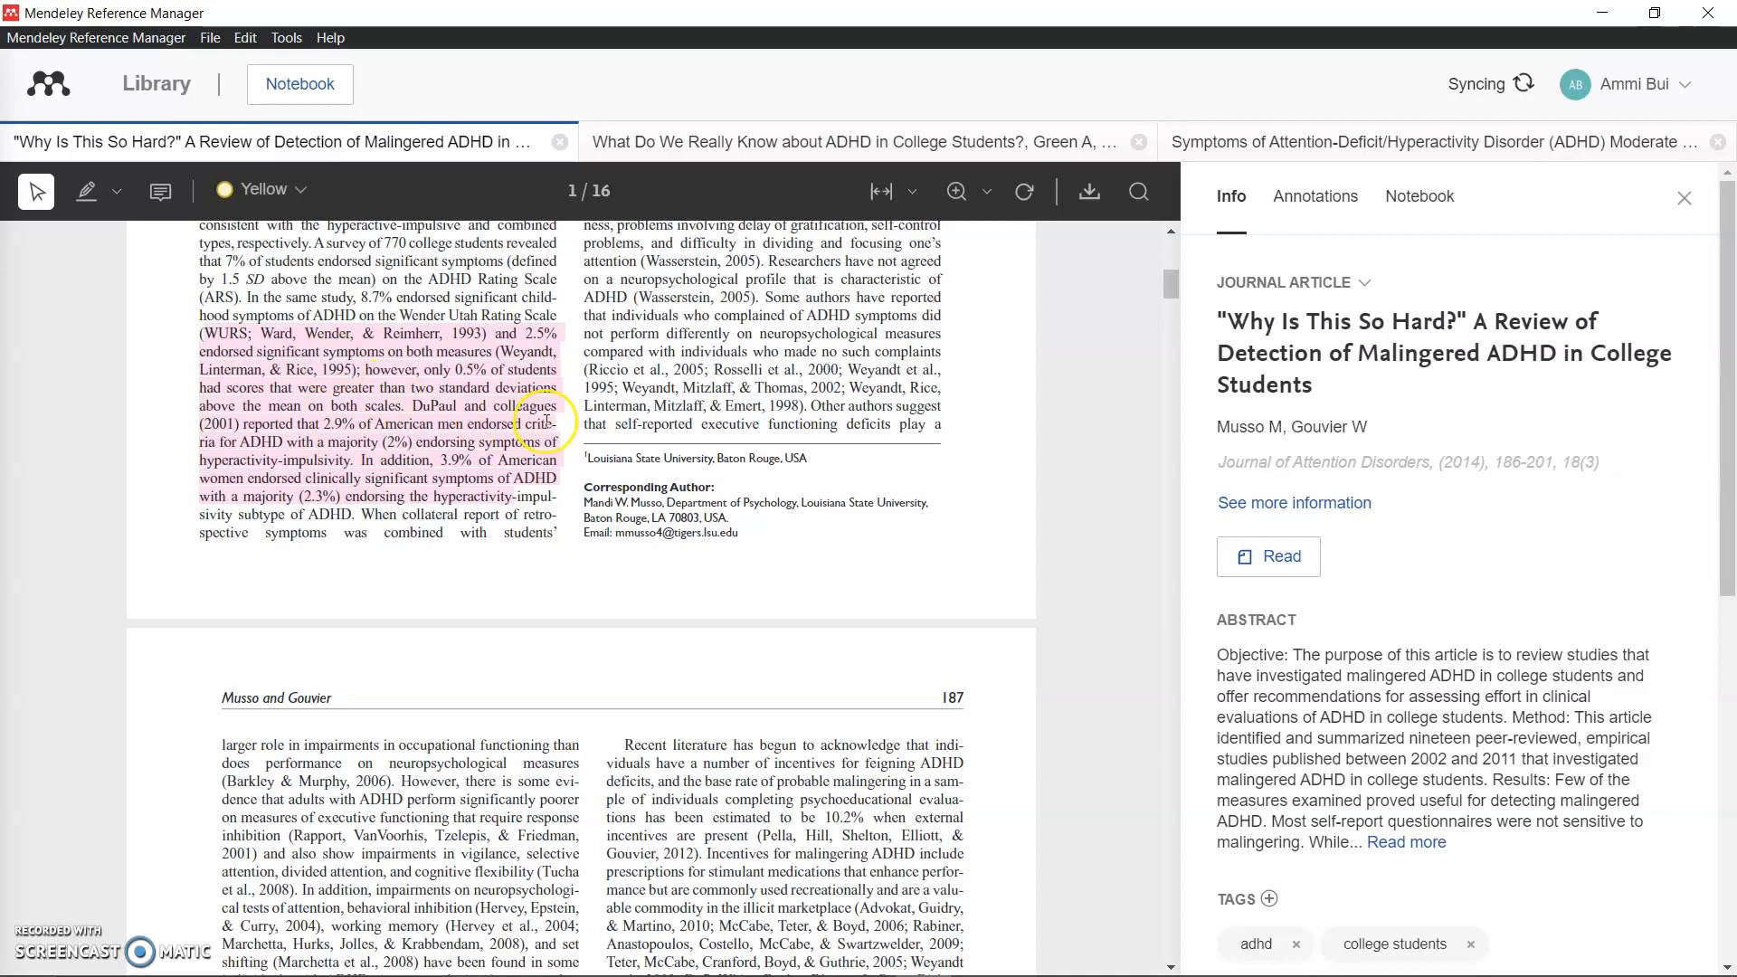
pyautogui.click(464, 407)
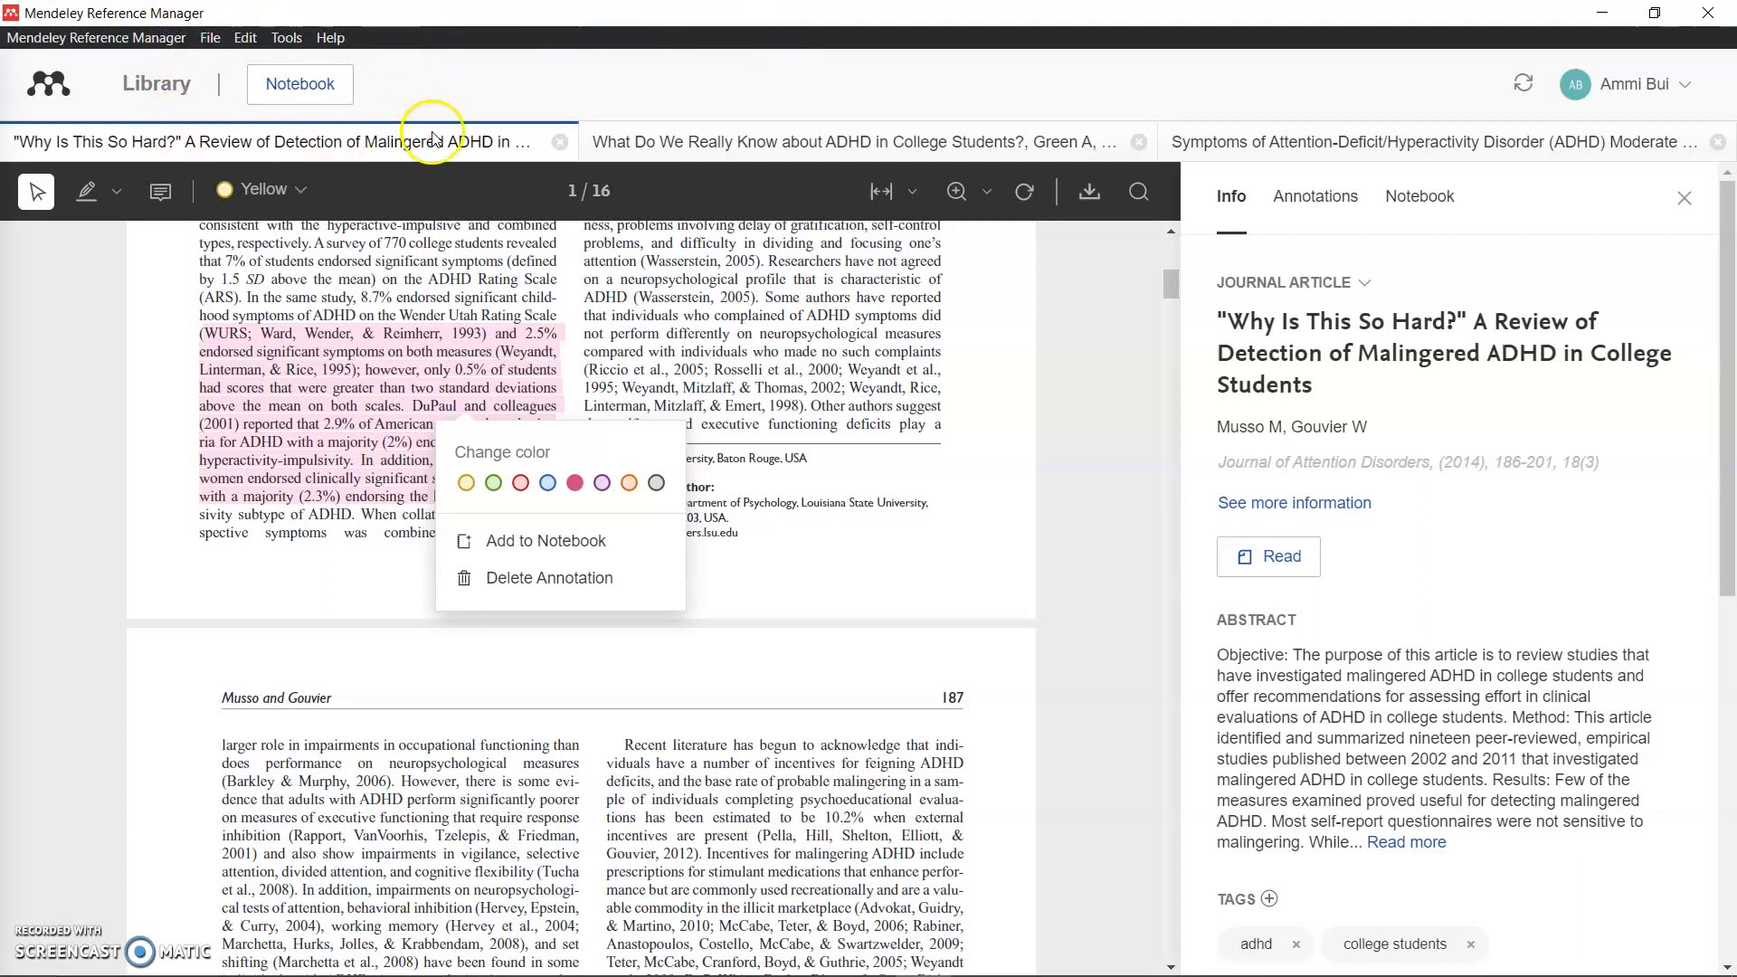
# Step: Quote the pink passage on the Testing 1 notebook page, then switch to the What Do We Really Know about ADHD PDF
pyautogui.click(548, 542)
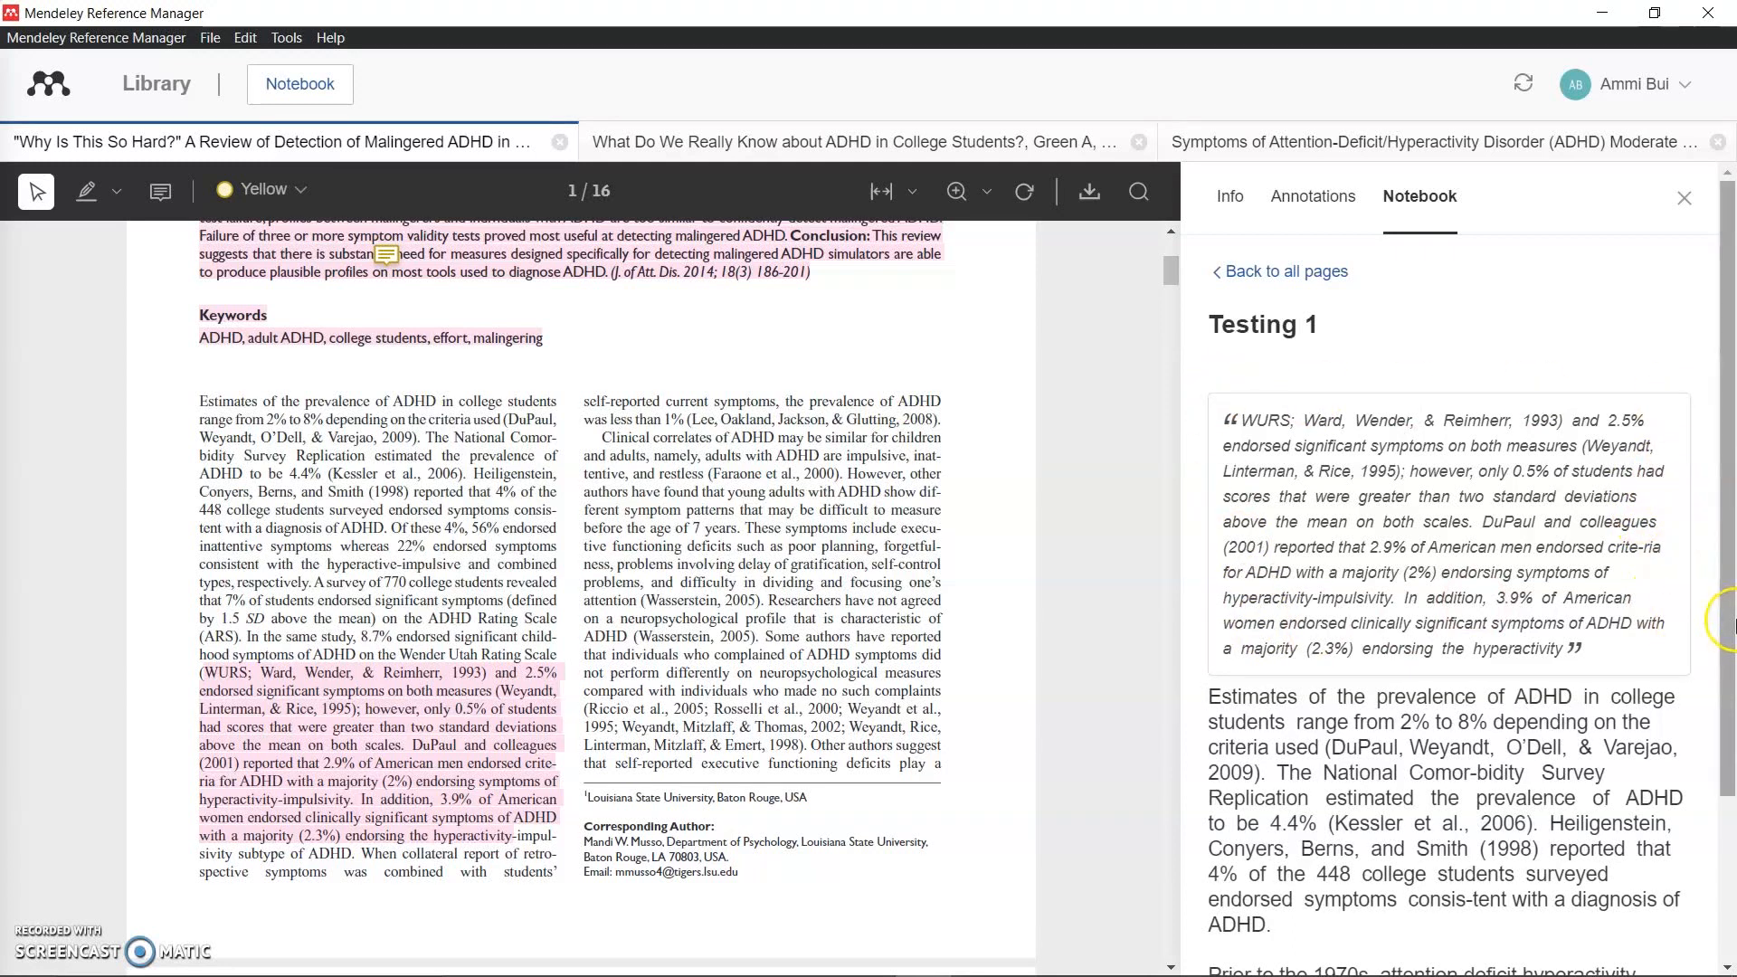
pyautogui.scroll(-3, 1364, 645)
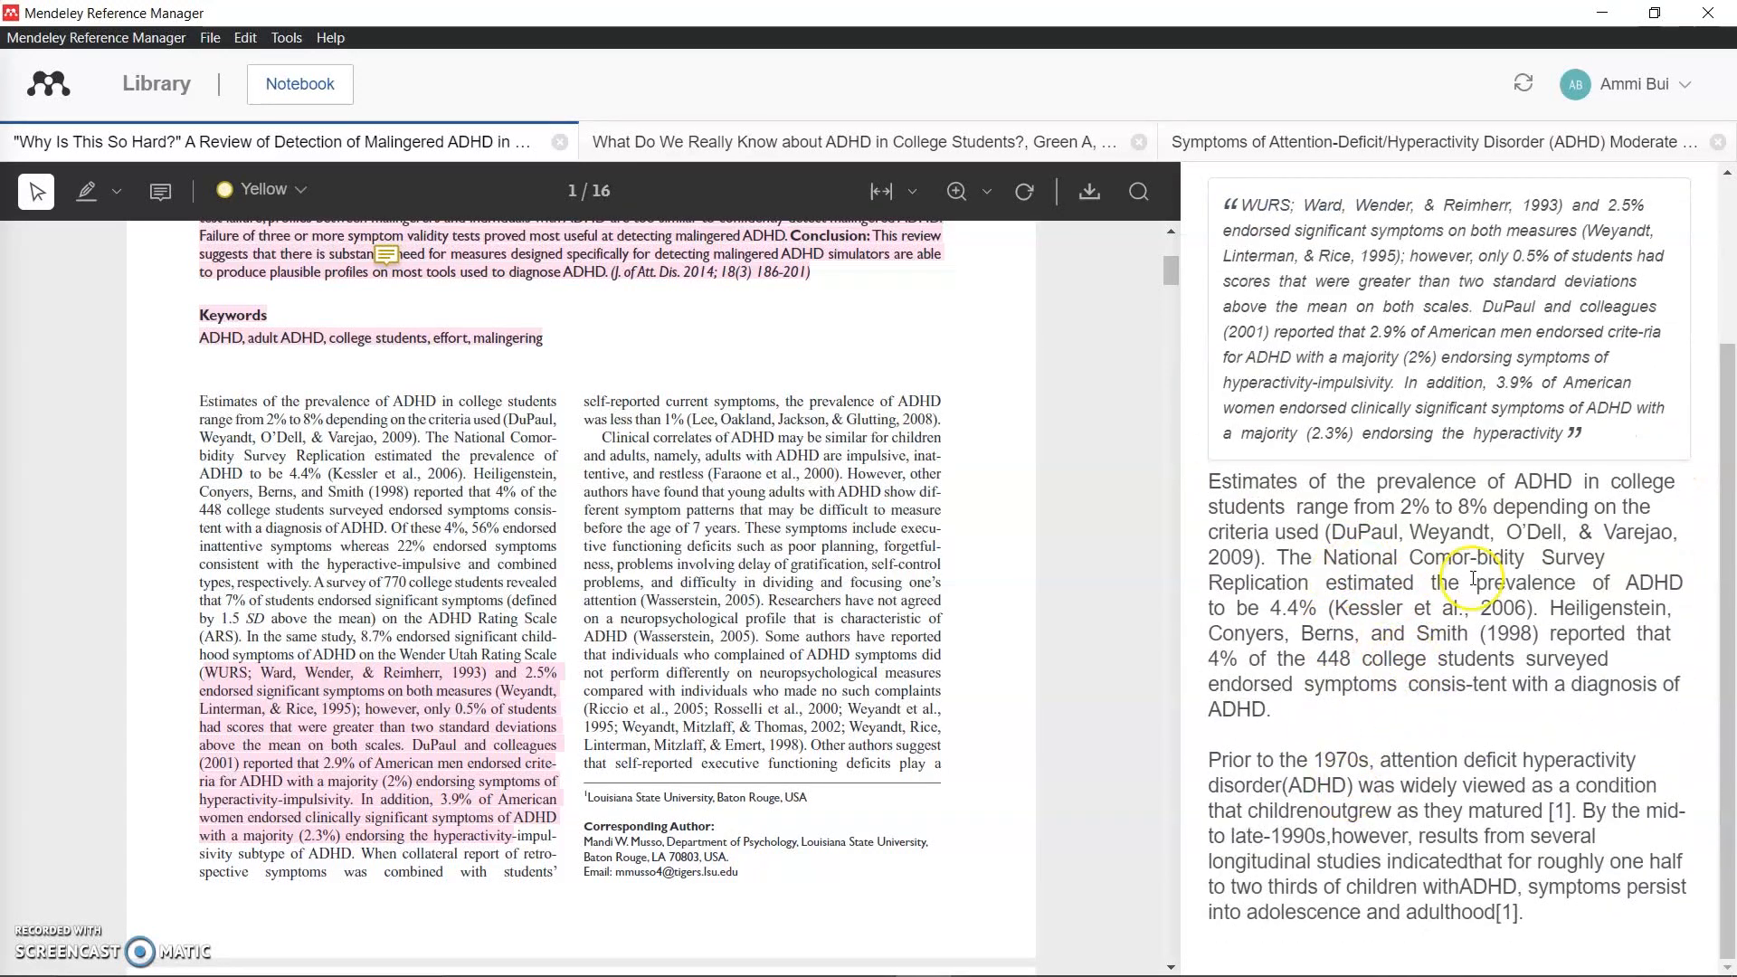
pyautogui.scroll(3, 1366, 579)
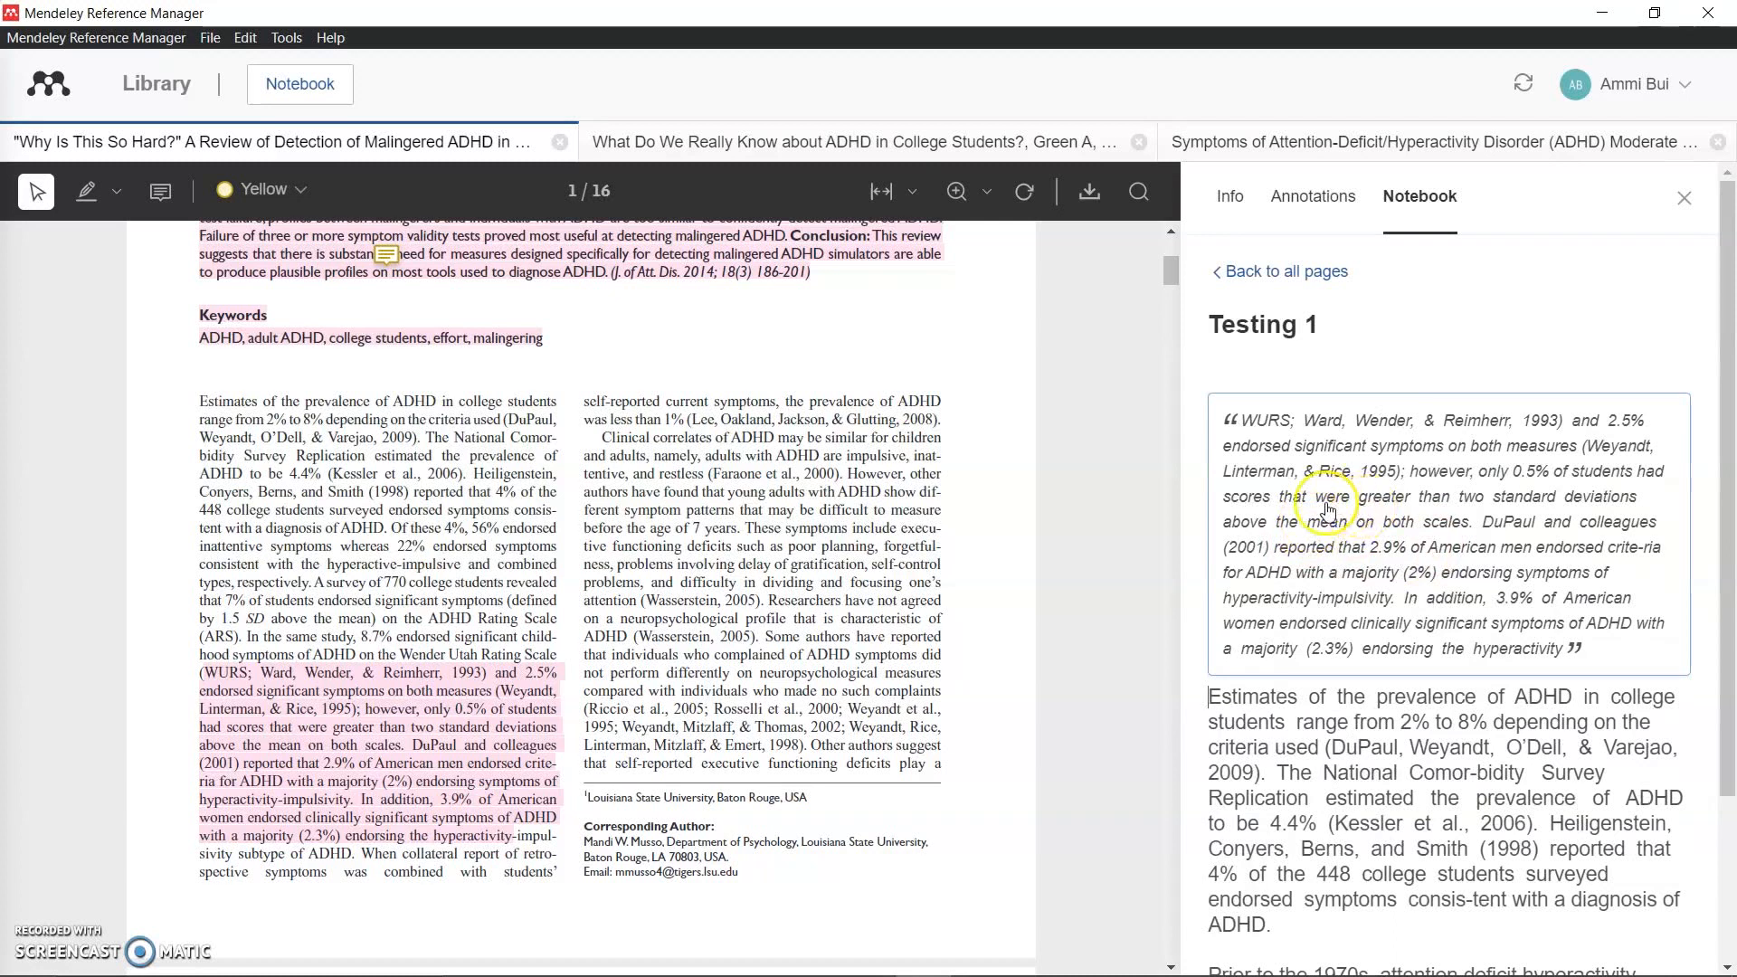
pyautogui.click(901, 143)
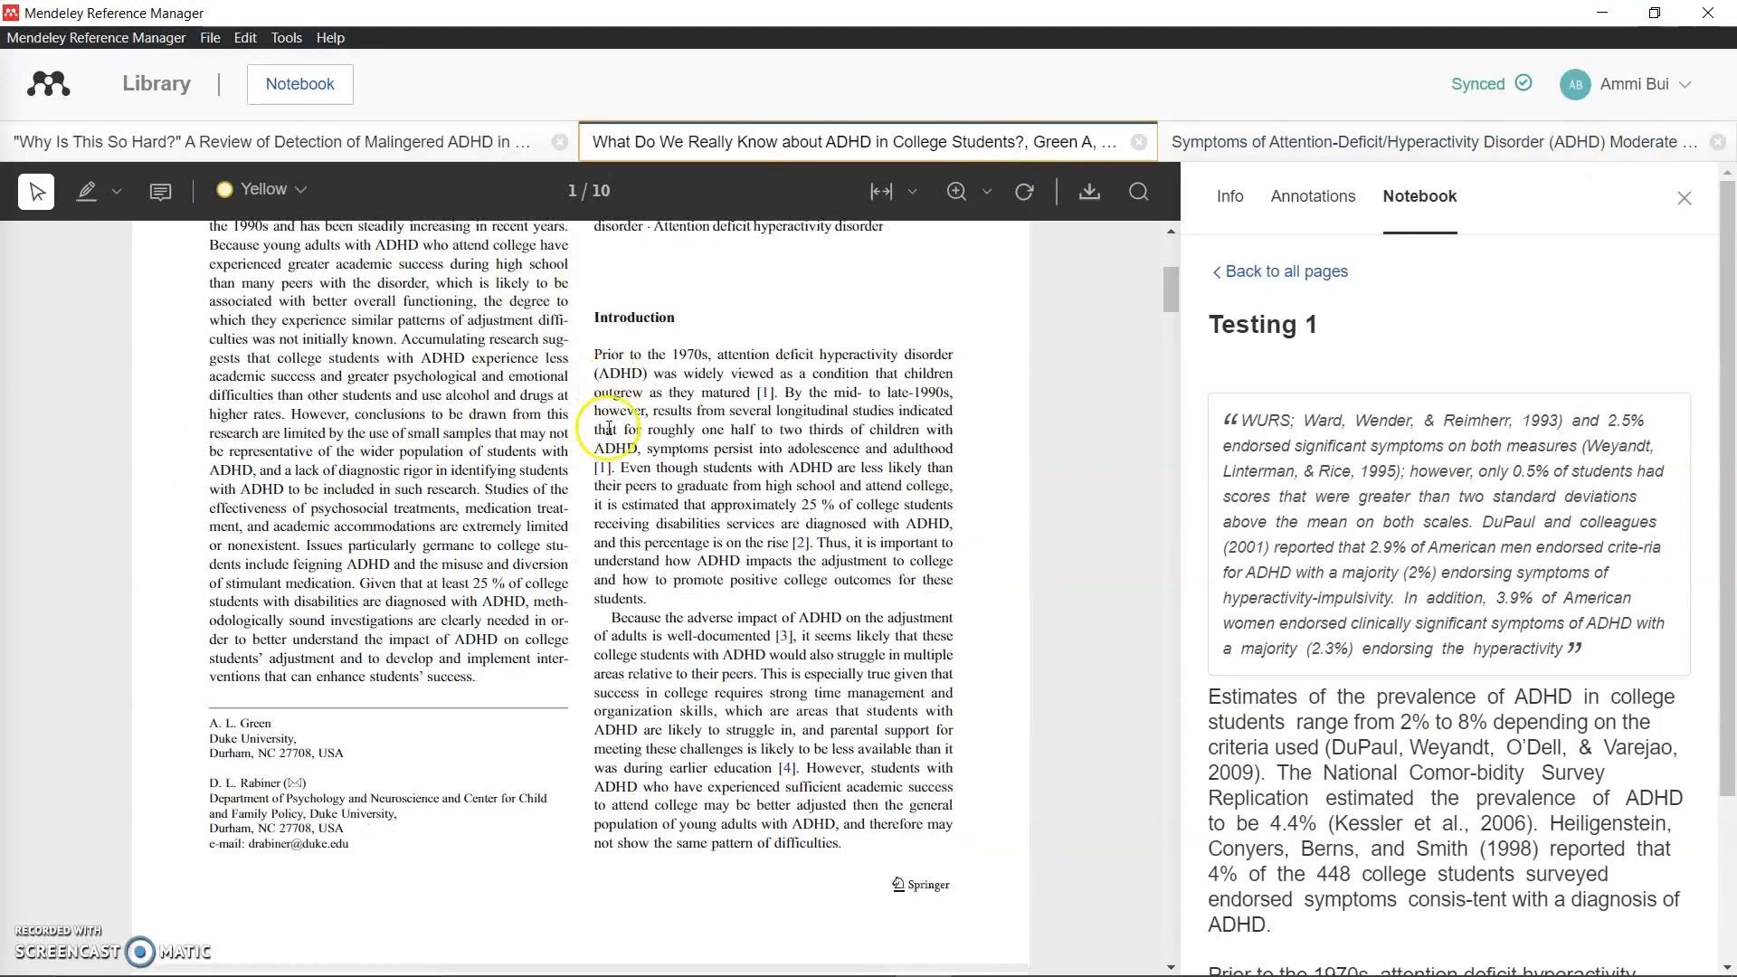
# Step: Highlight the page-2 passage through the prevalence paragraph in yellow and add it to the notebook
pyautogui.scroll(-8, 609, 428)
pyautogui.moveTo(363, 690); pyautogui.dragTo(432, 735)
pyautogui.click(316, 636)
pyautogui.moveTo(212, 671); pyautogui.dragTo(401, 677)
pyautogui.click(413, 688)
pyautogui.moveTo(517, 790); pyautogui.dragTo(208, 716)
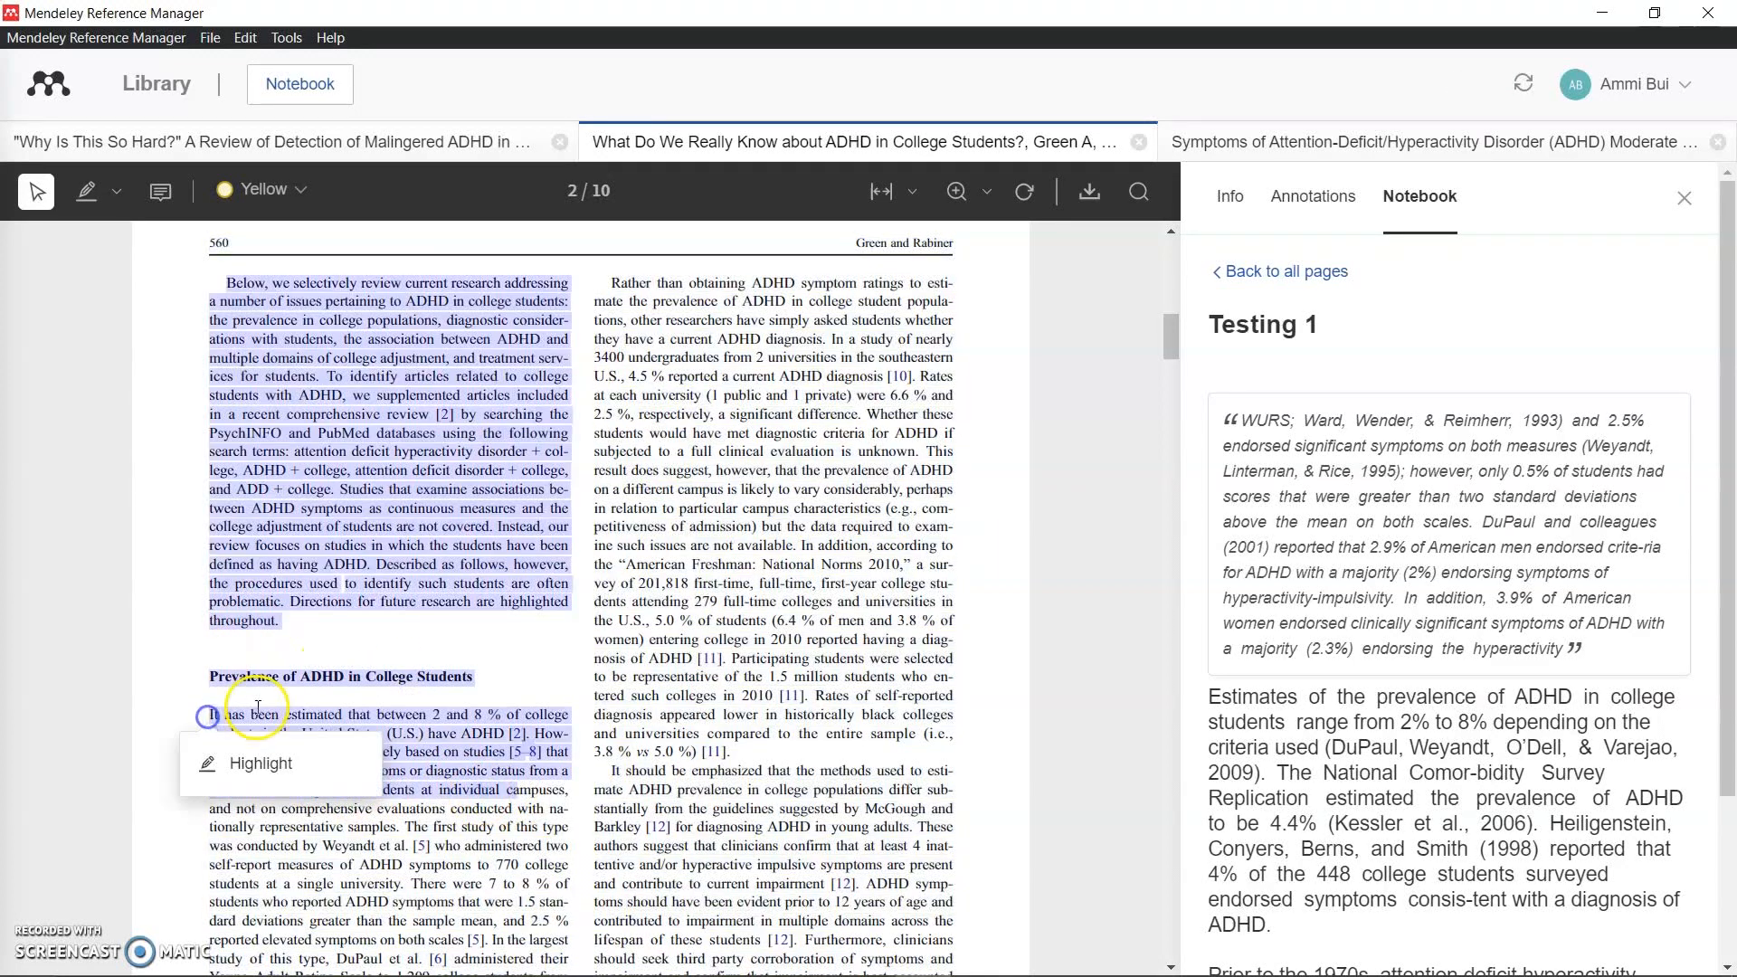
pyautogui.click(307, 768)
pyautogui.click(472, 407)
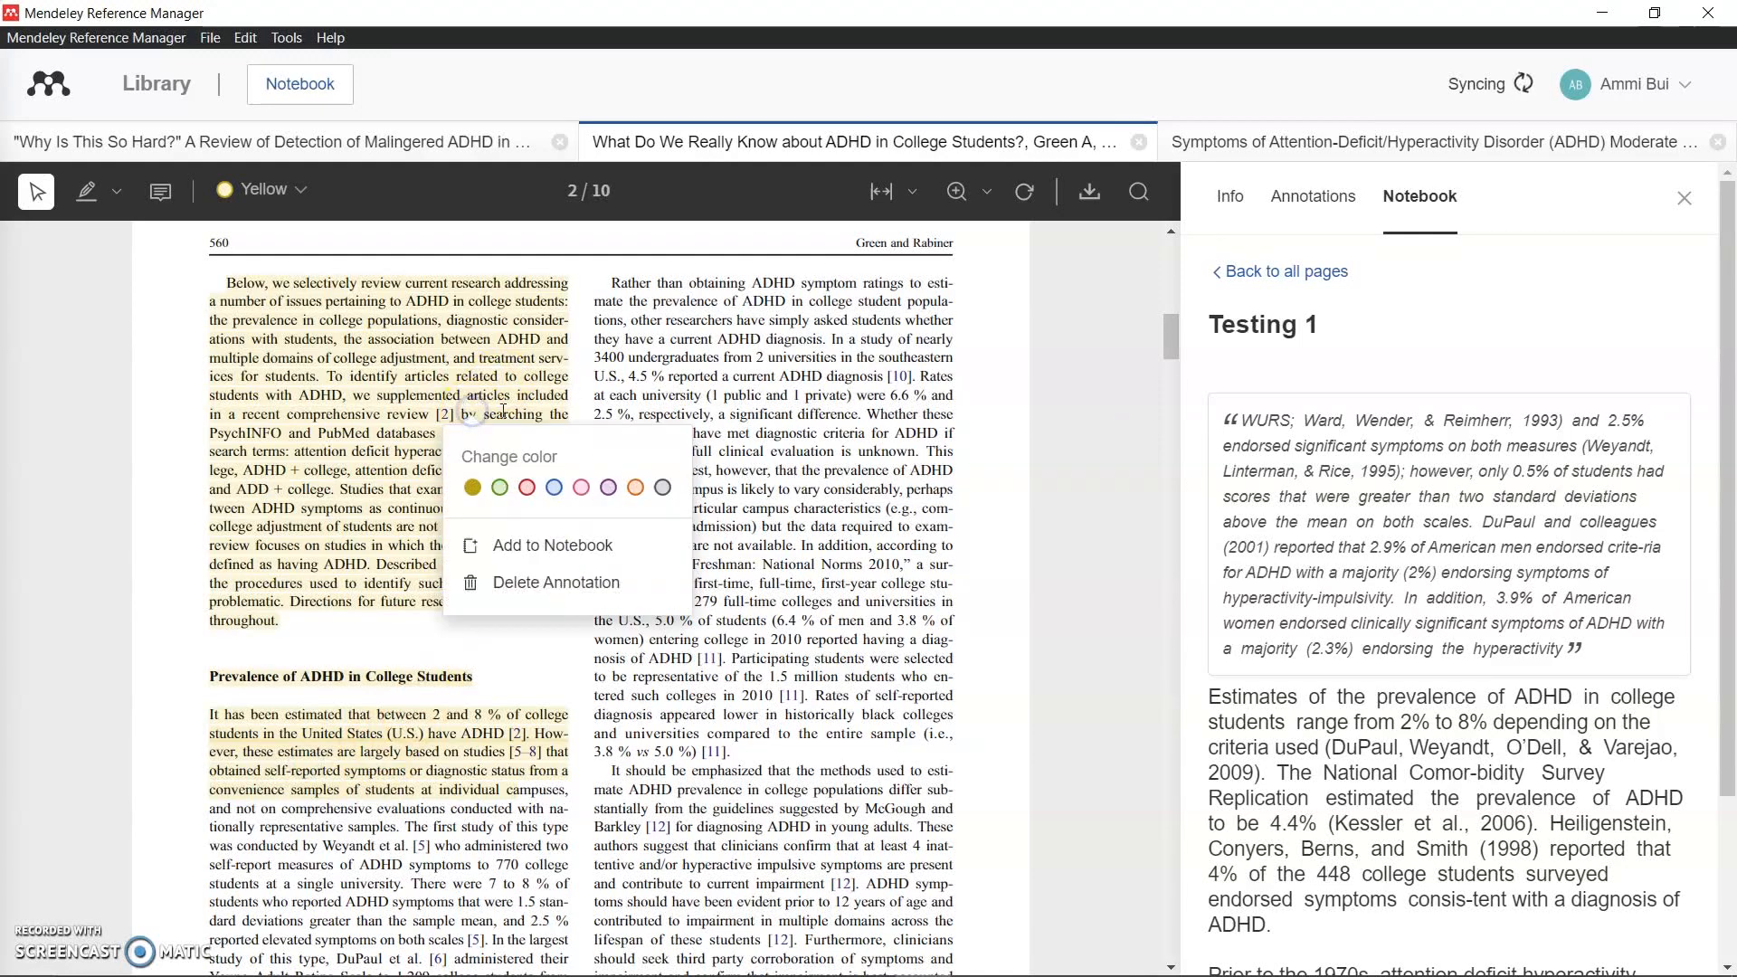
pyautogui.click(520, 544)
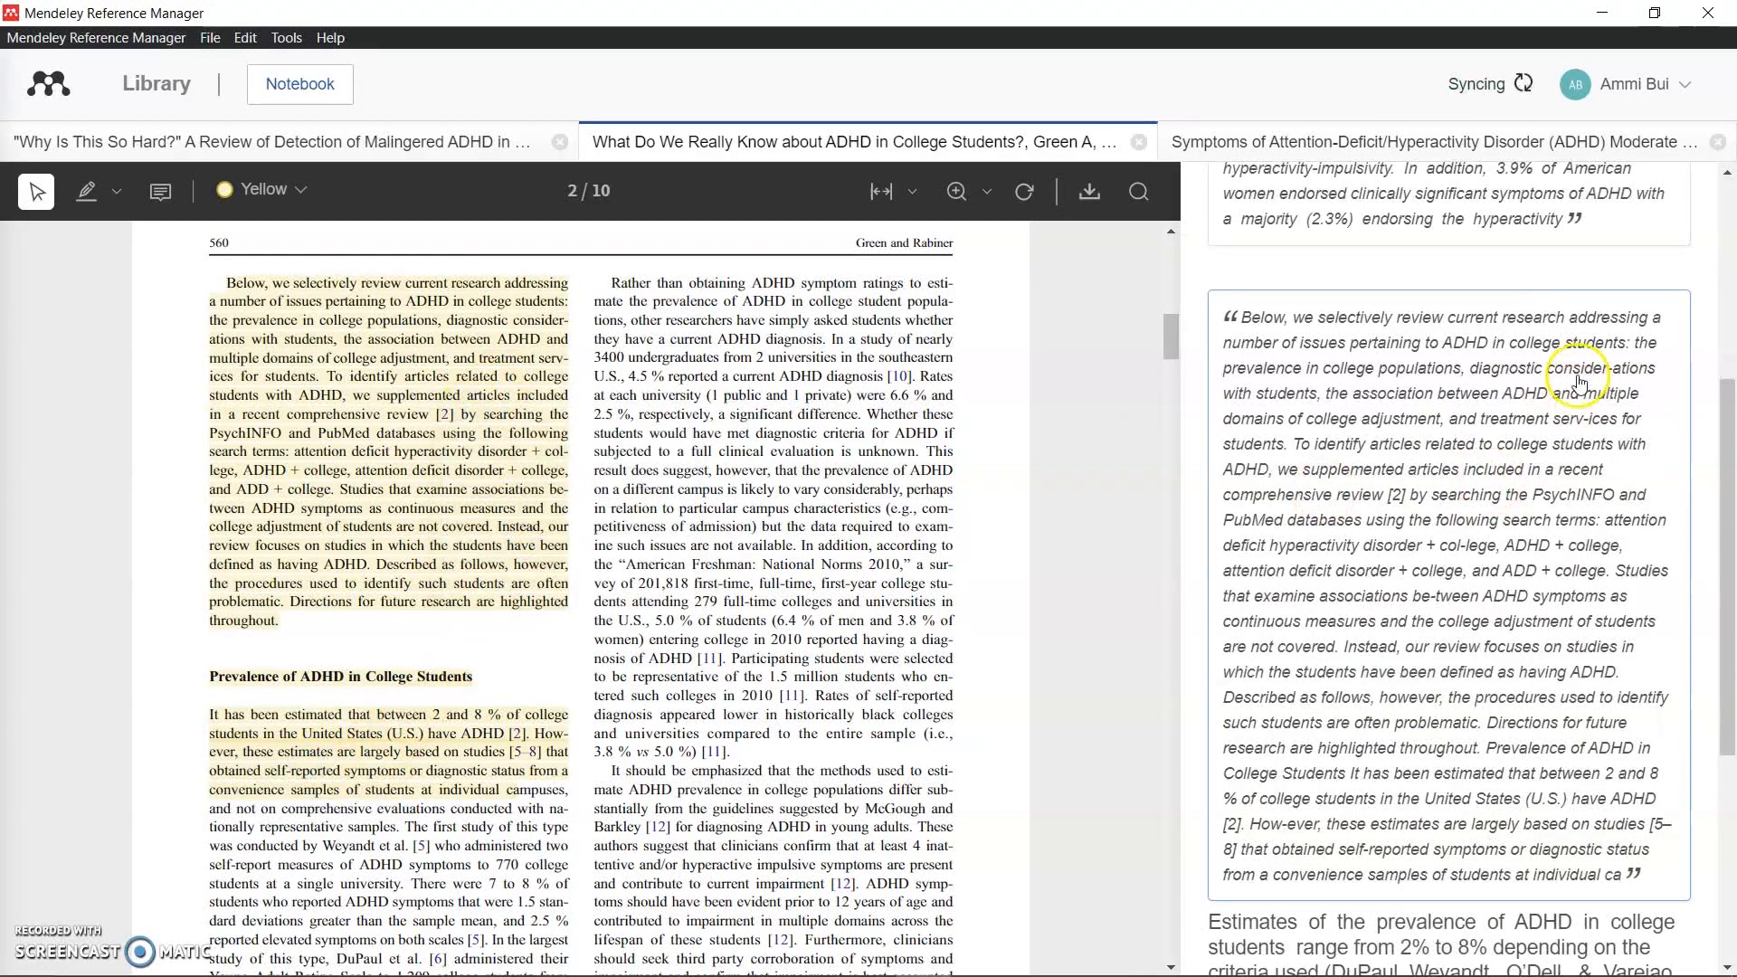
# Step: Review the Testing 1 quotes and jump from the new quote to its passage in the article
pyautogui.scroll(-3, 1537, 370)
pyautogui.scroll(-3, 1509, 376)
pyautogui.scroll(8, 1593, 353)
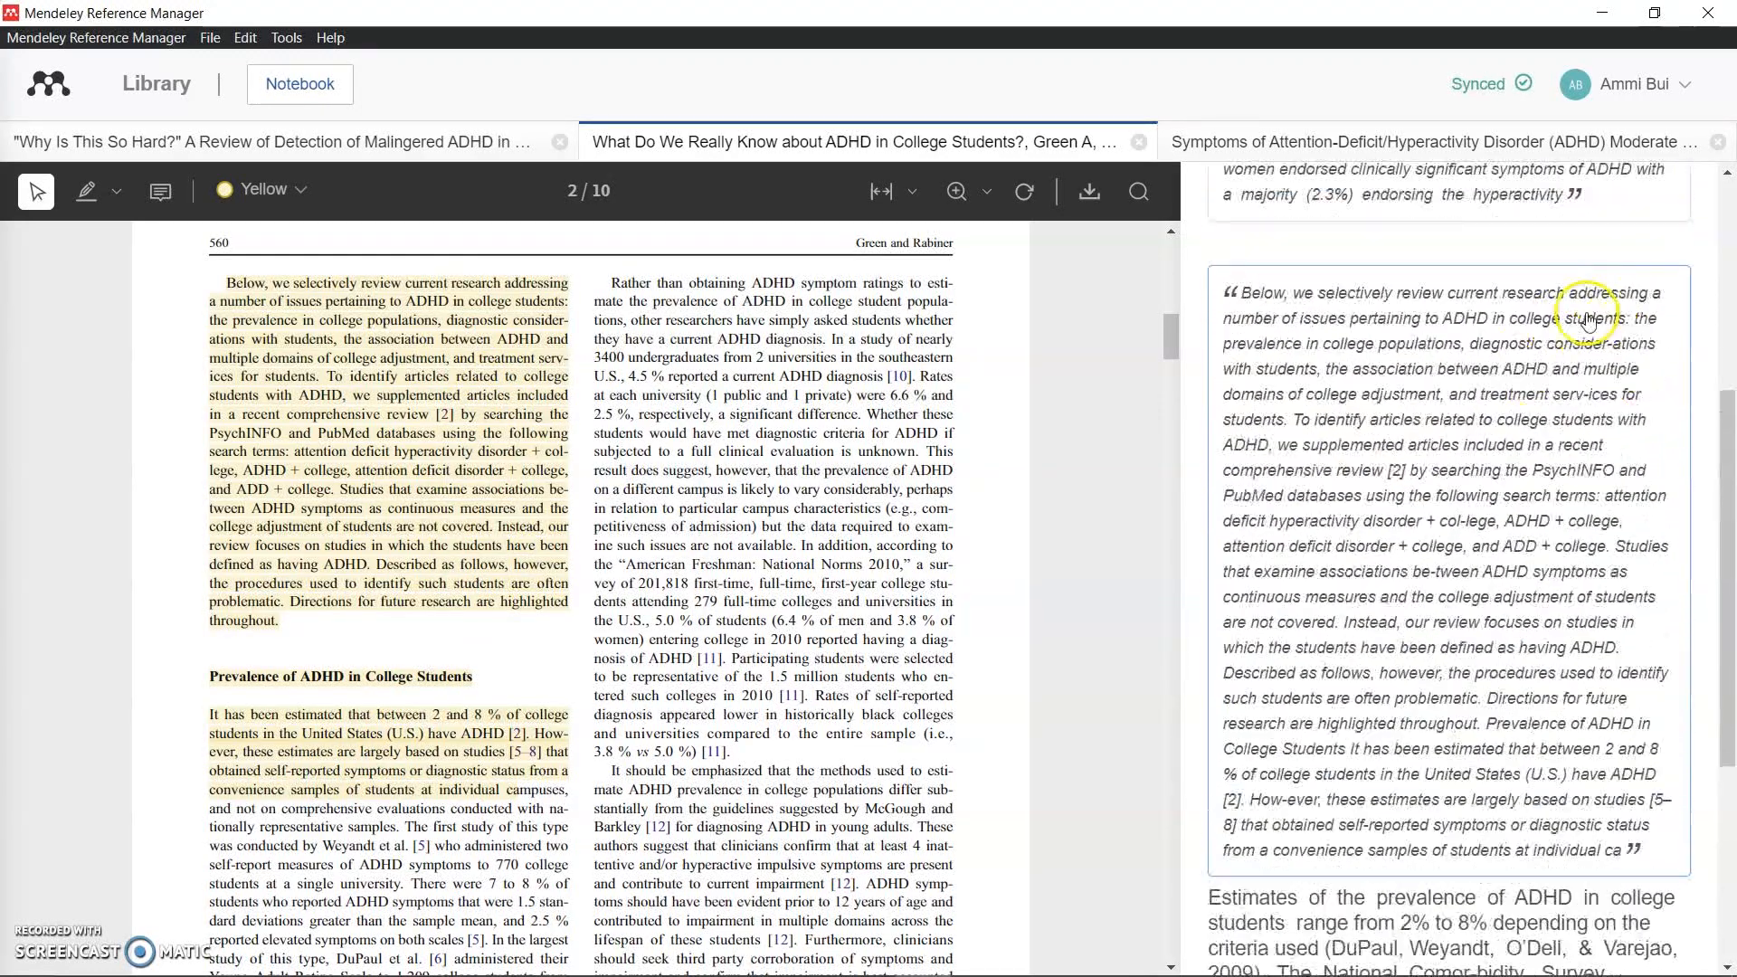
pyautogui.scroll(-2, 1484, 302)
pyautogui.scroll(-1, 1504, 312)
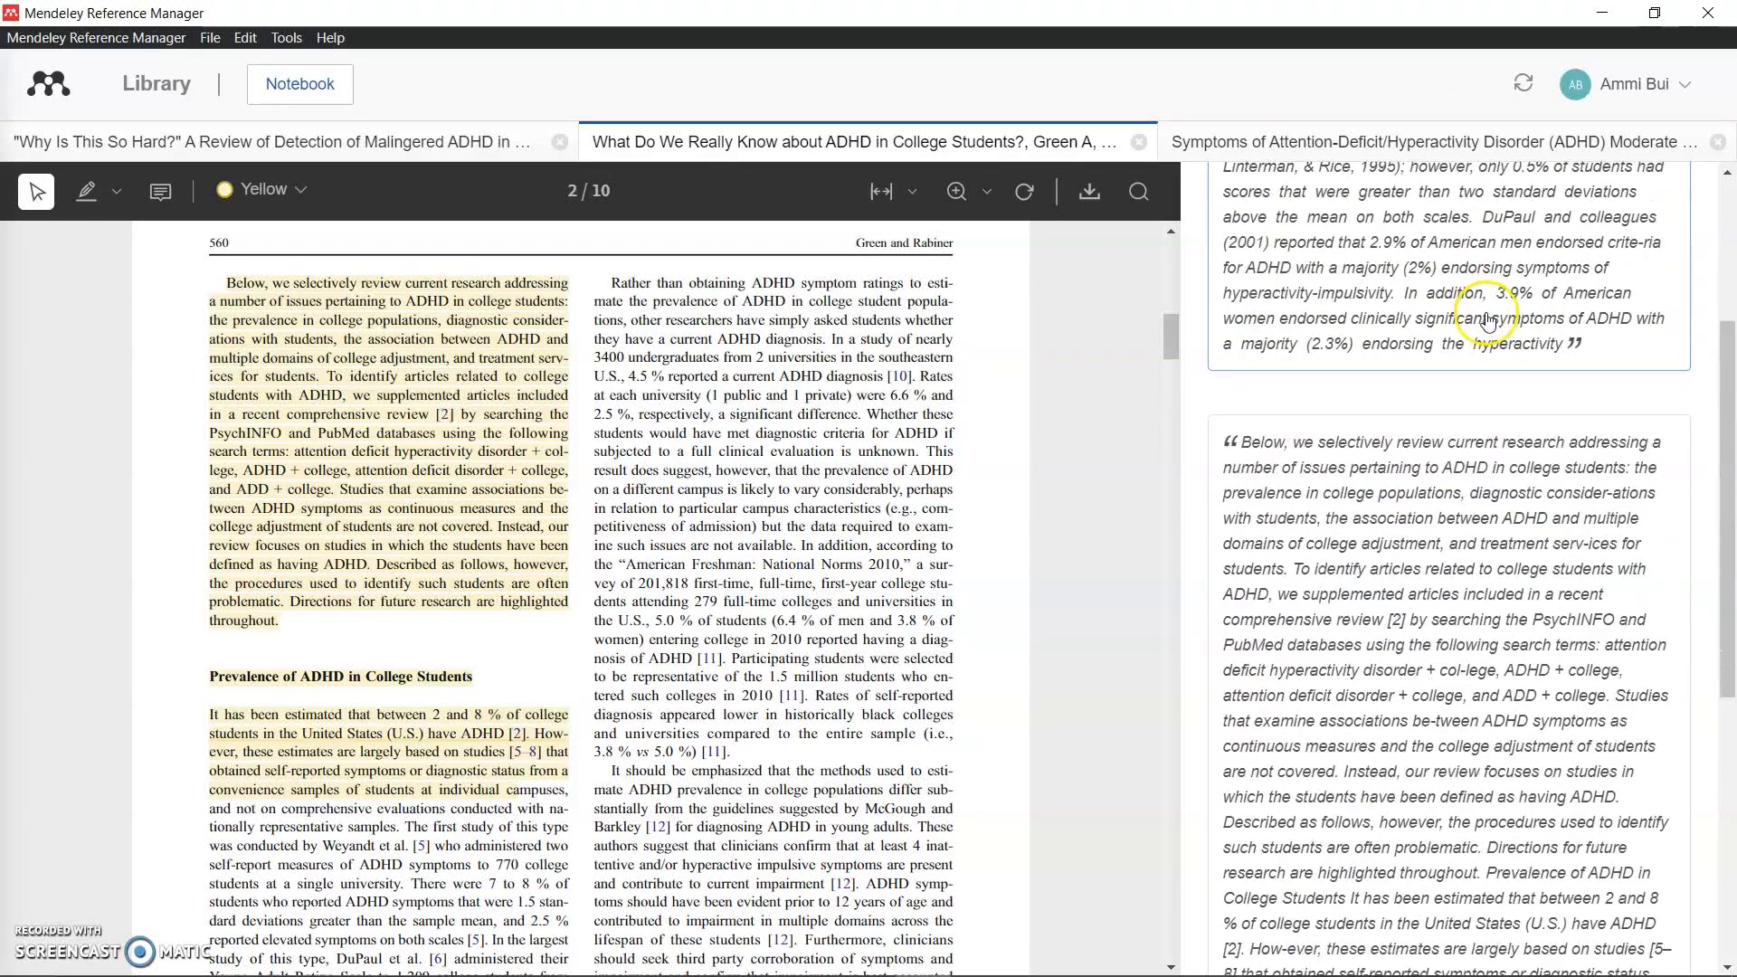
pyautogui.scroll(3, 1593, 330)
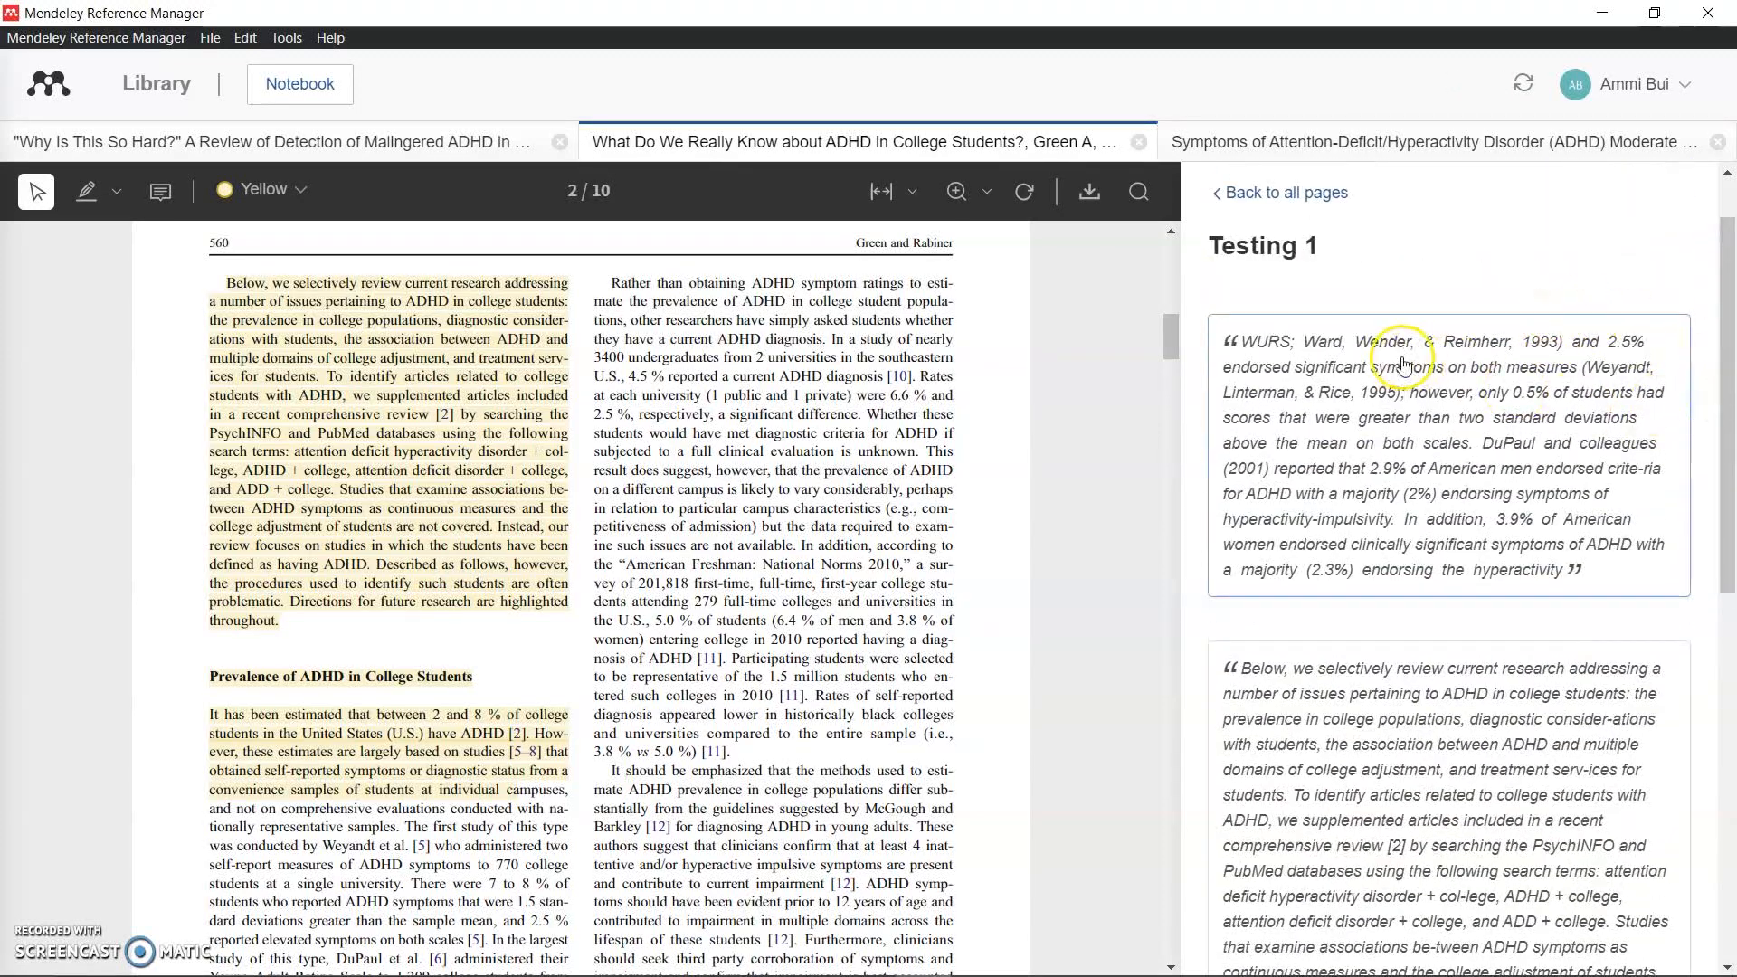
pyautogui.scroll(-2, 1584, 398)
pyautogui.scroll(-5, 1592, 380)
pyautogui.click(1453, 357)
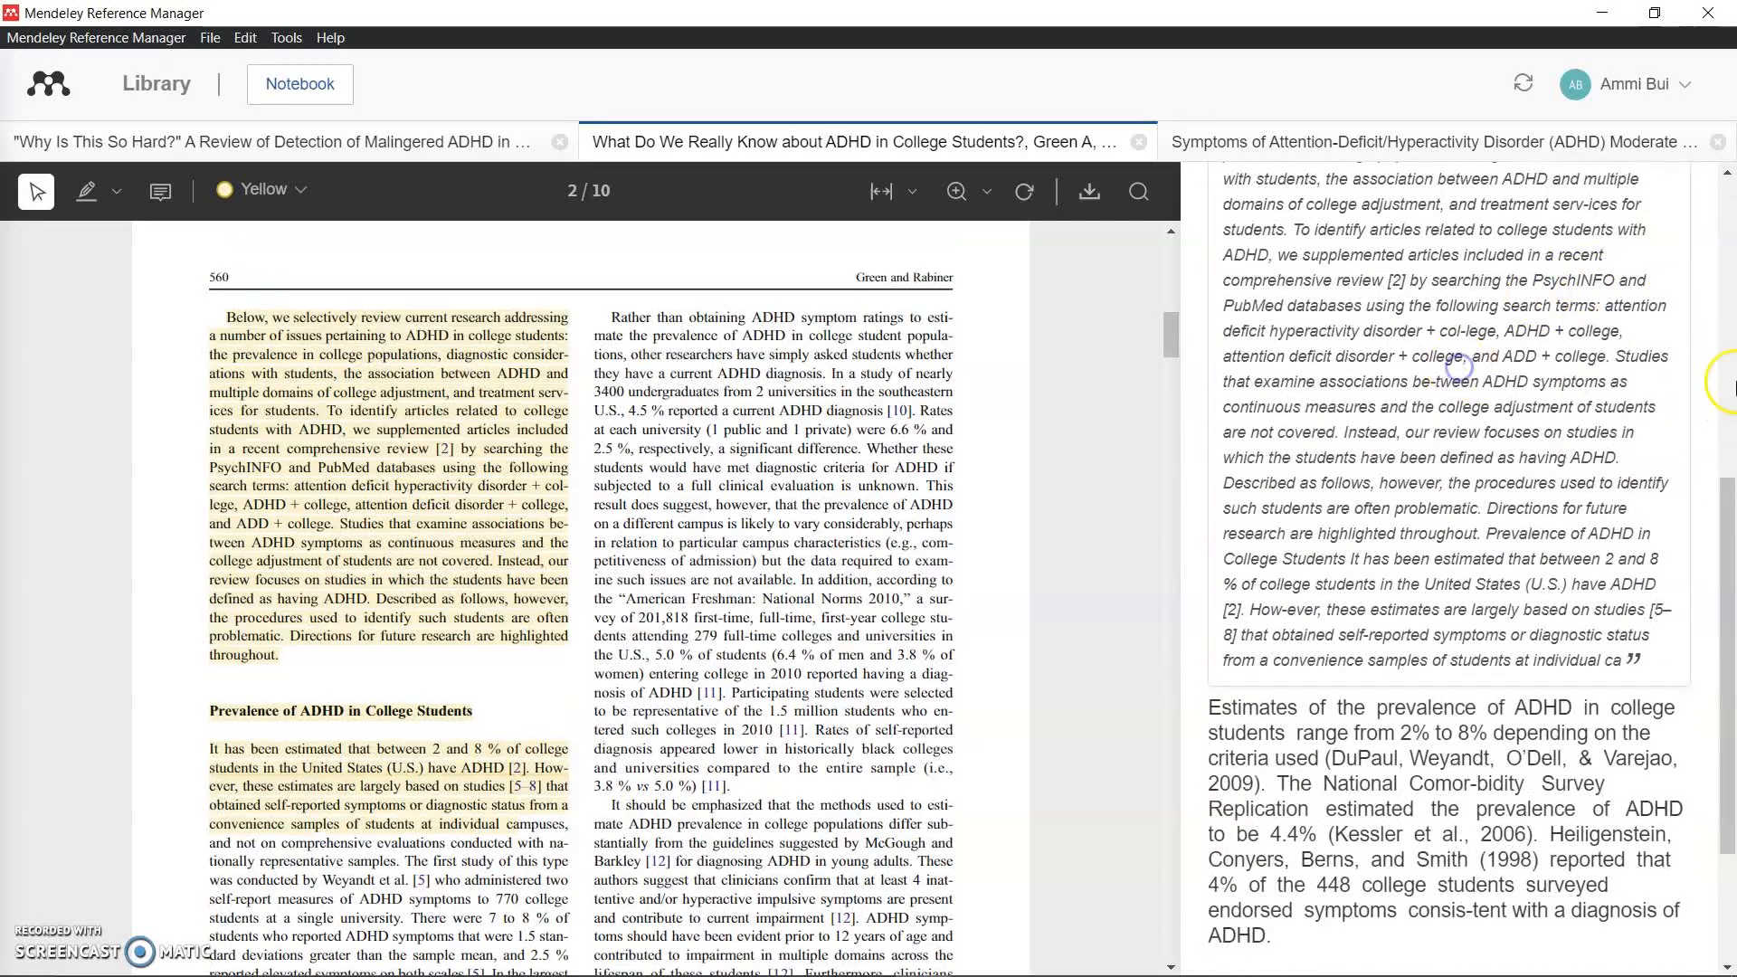
# Step: Jump to the WURS quote's source article, then back to the college-students highlight
pyautogui.scroll(5, 1544, 373)
pyautogui.scroll(2, 1539, 335)
pyautogui.scroll(-1, 1638, 372)
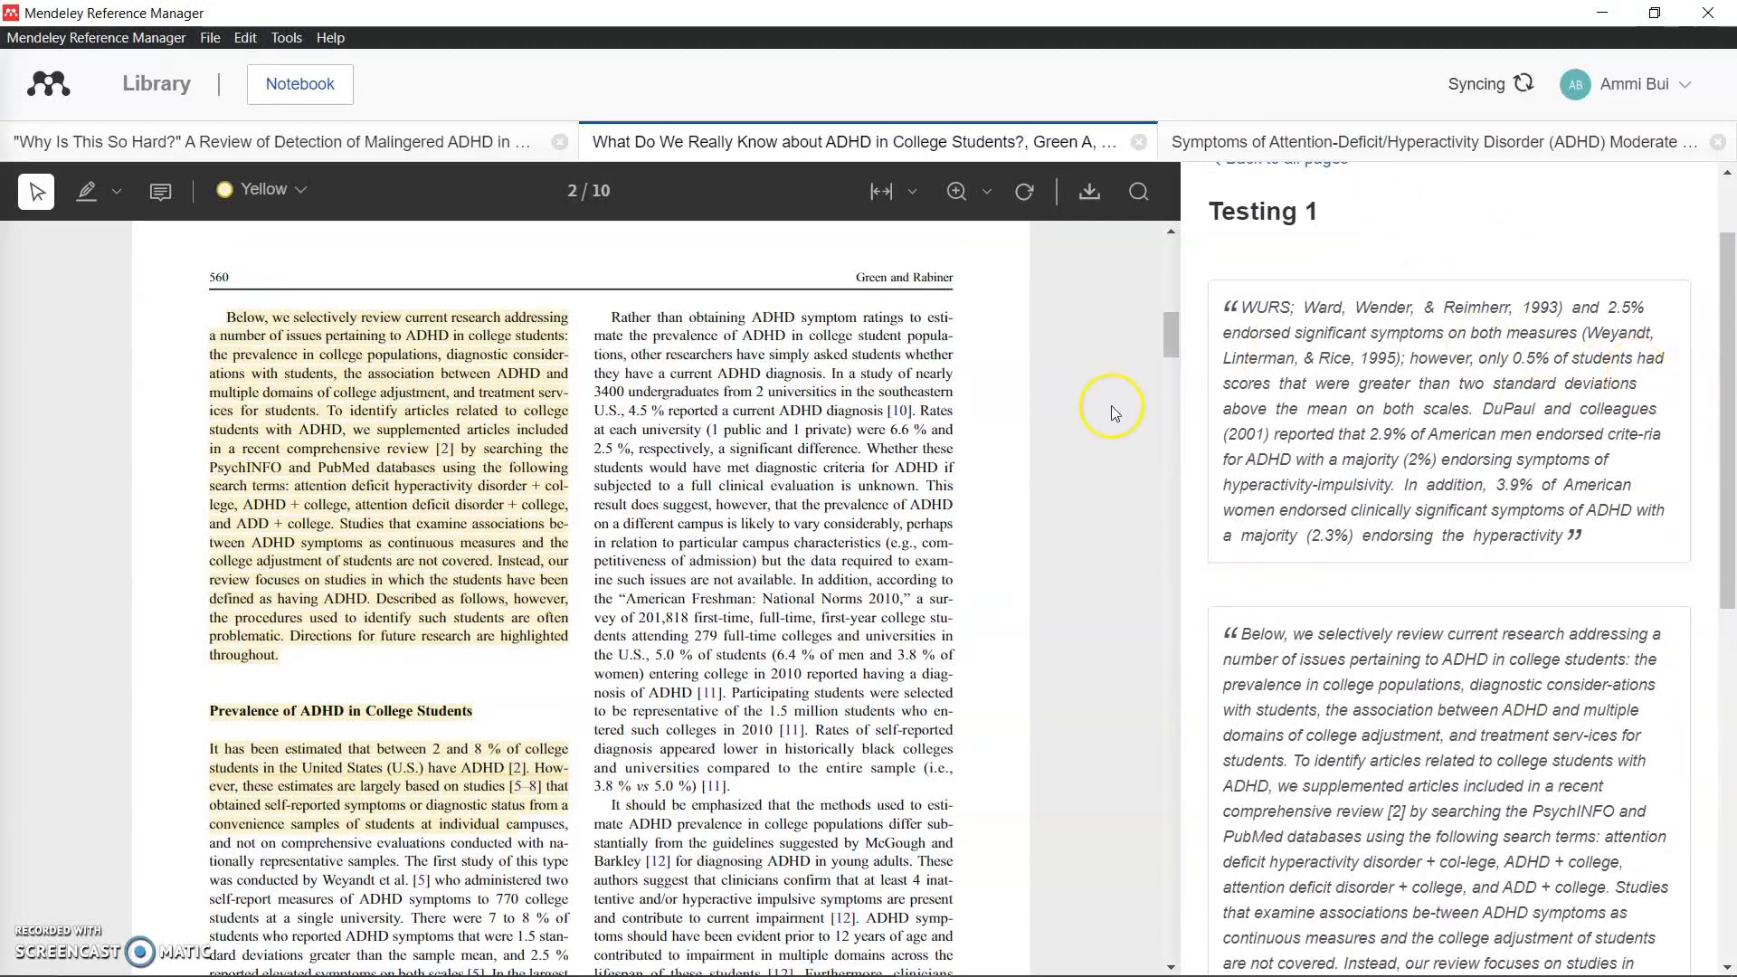
pyautogui.scroll(2, 1113, 407)
pyautogui.scroll(1, 1593, 471)
pyautogui.click(1513, 391)
pyautogui.scroll(-5, 1447, 543)
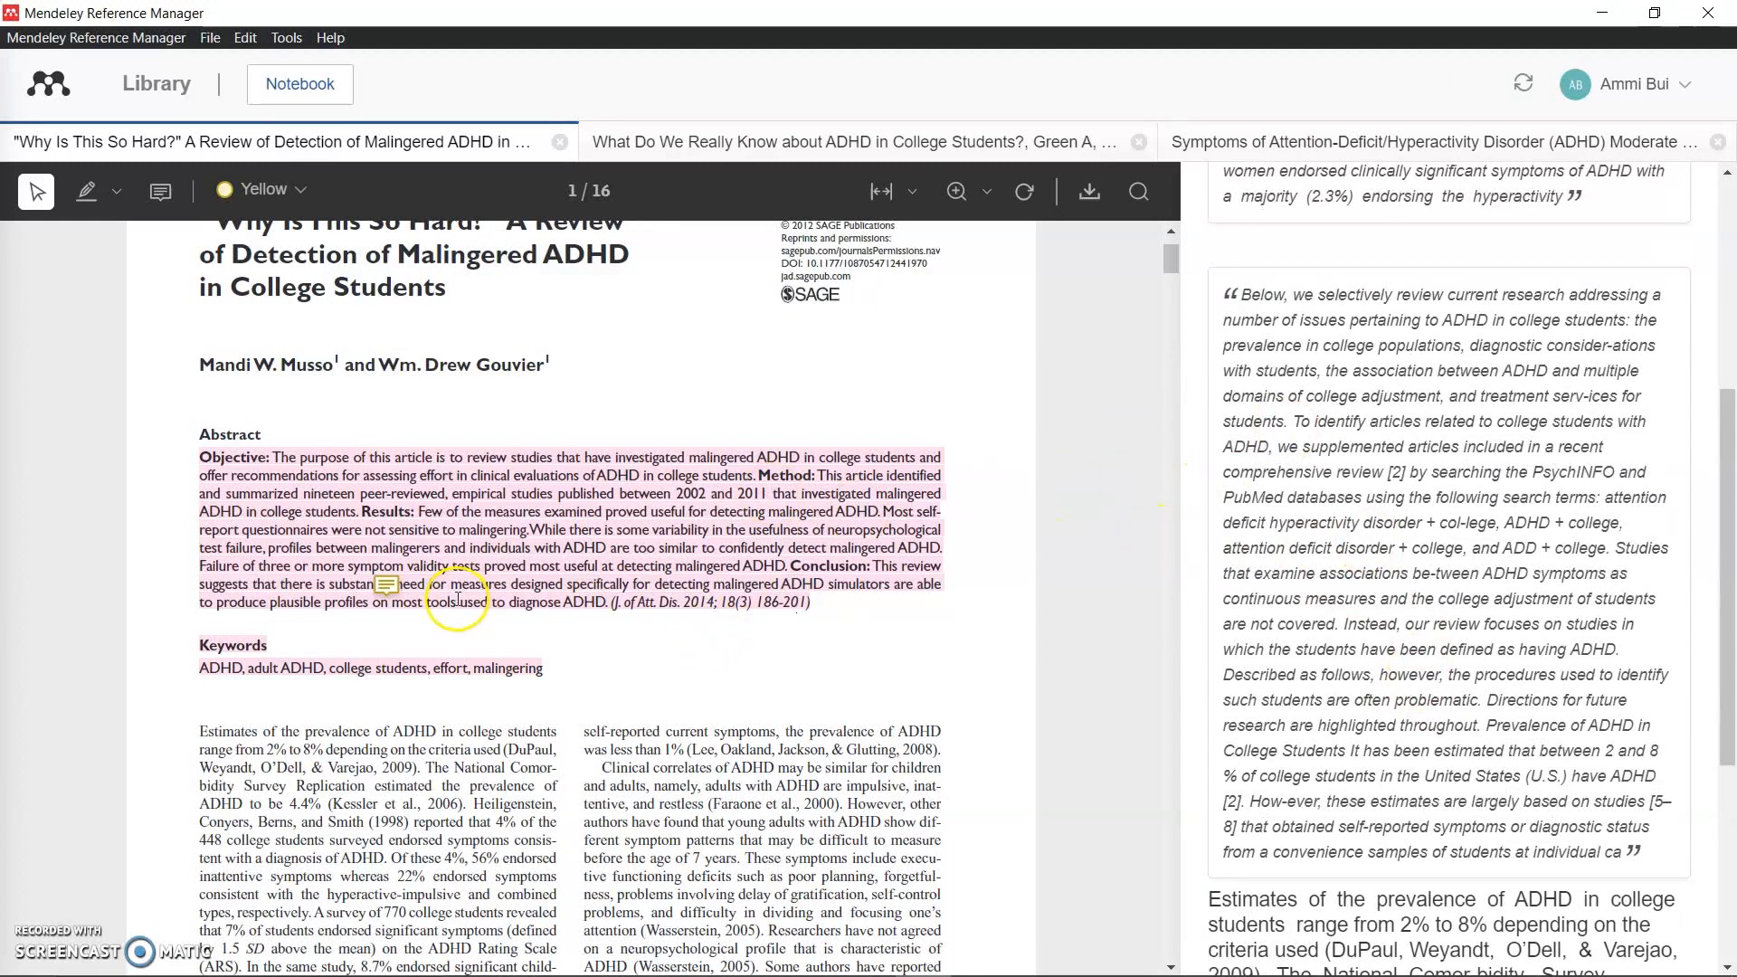
pyautogui.scroll(-3, 1700, 579)
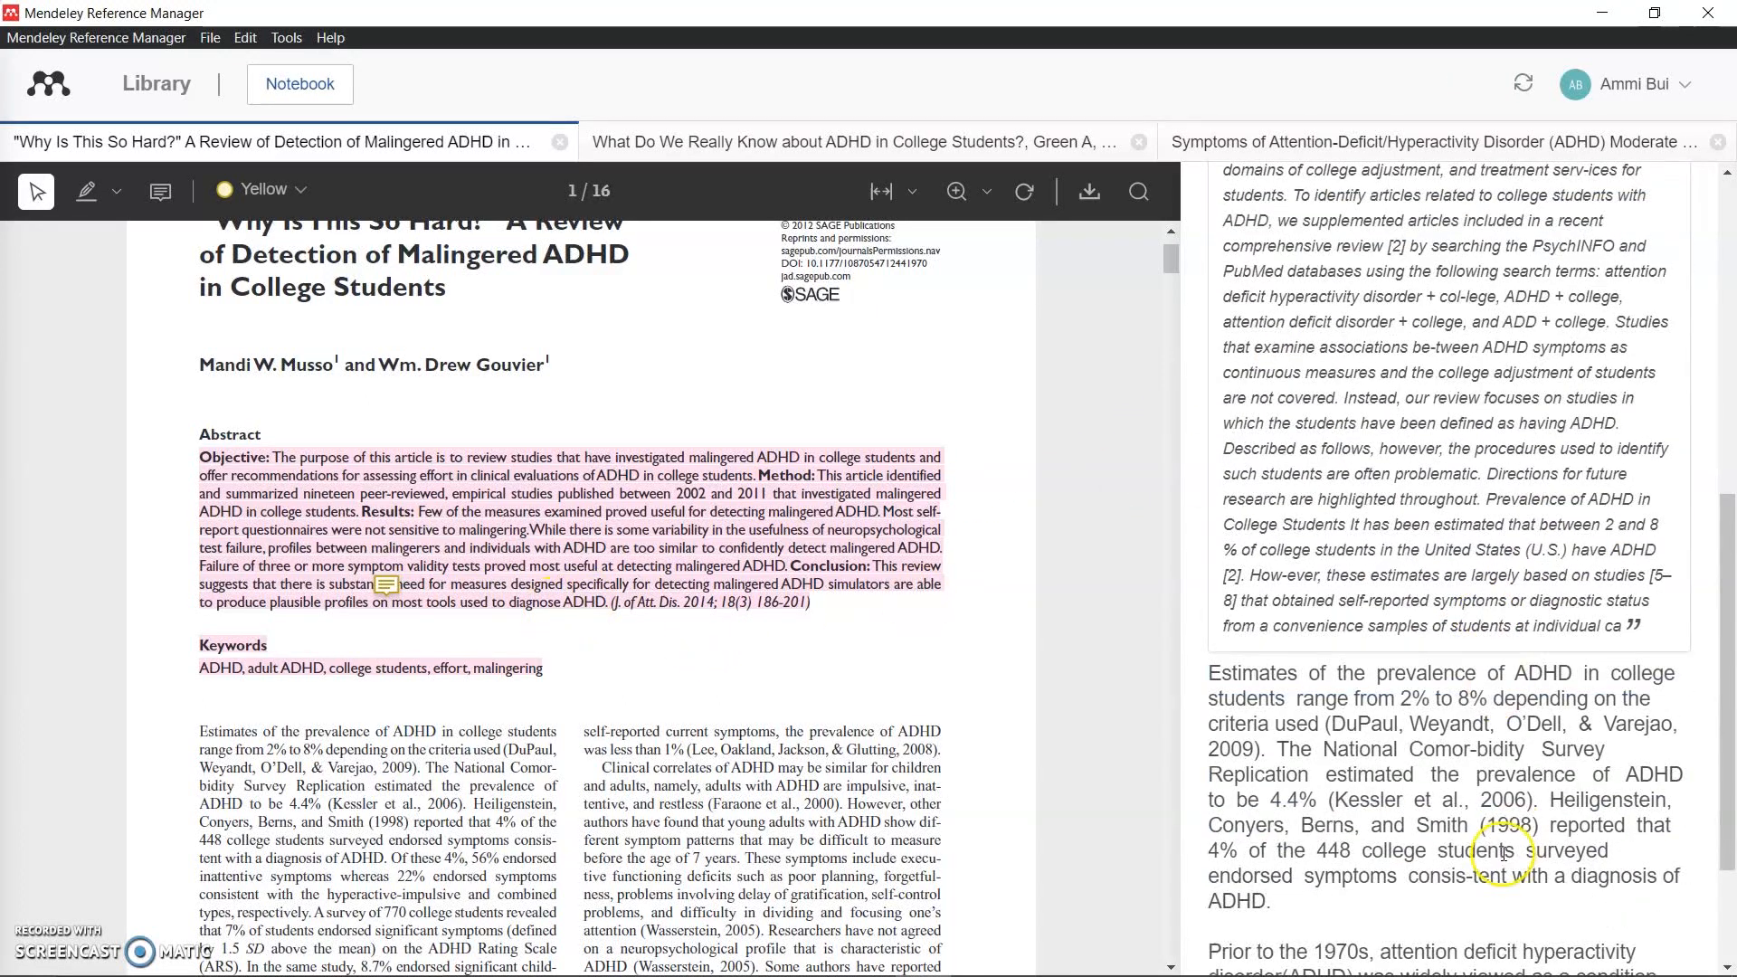
pyautogui.click(1444, 451)
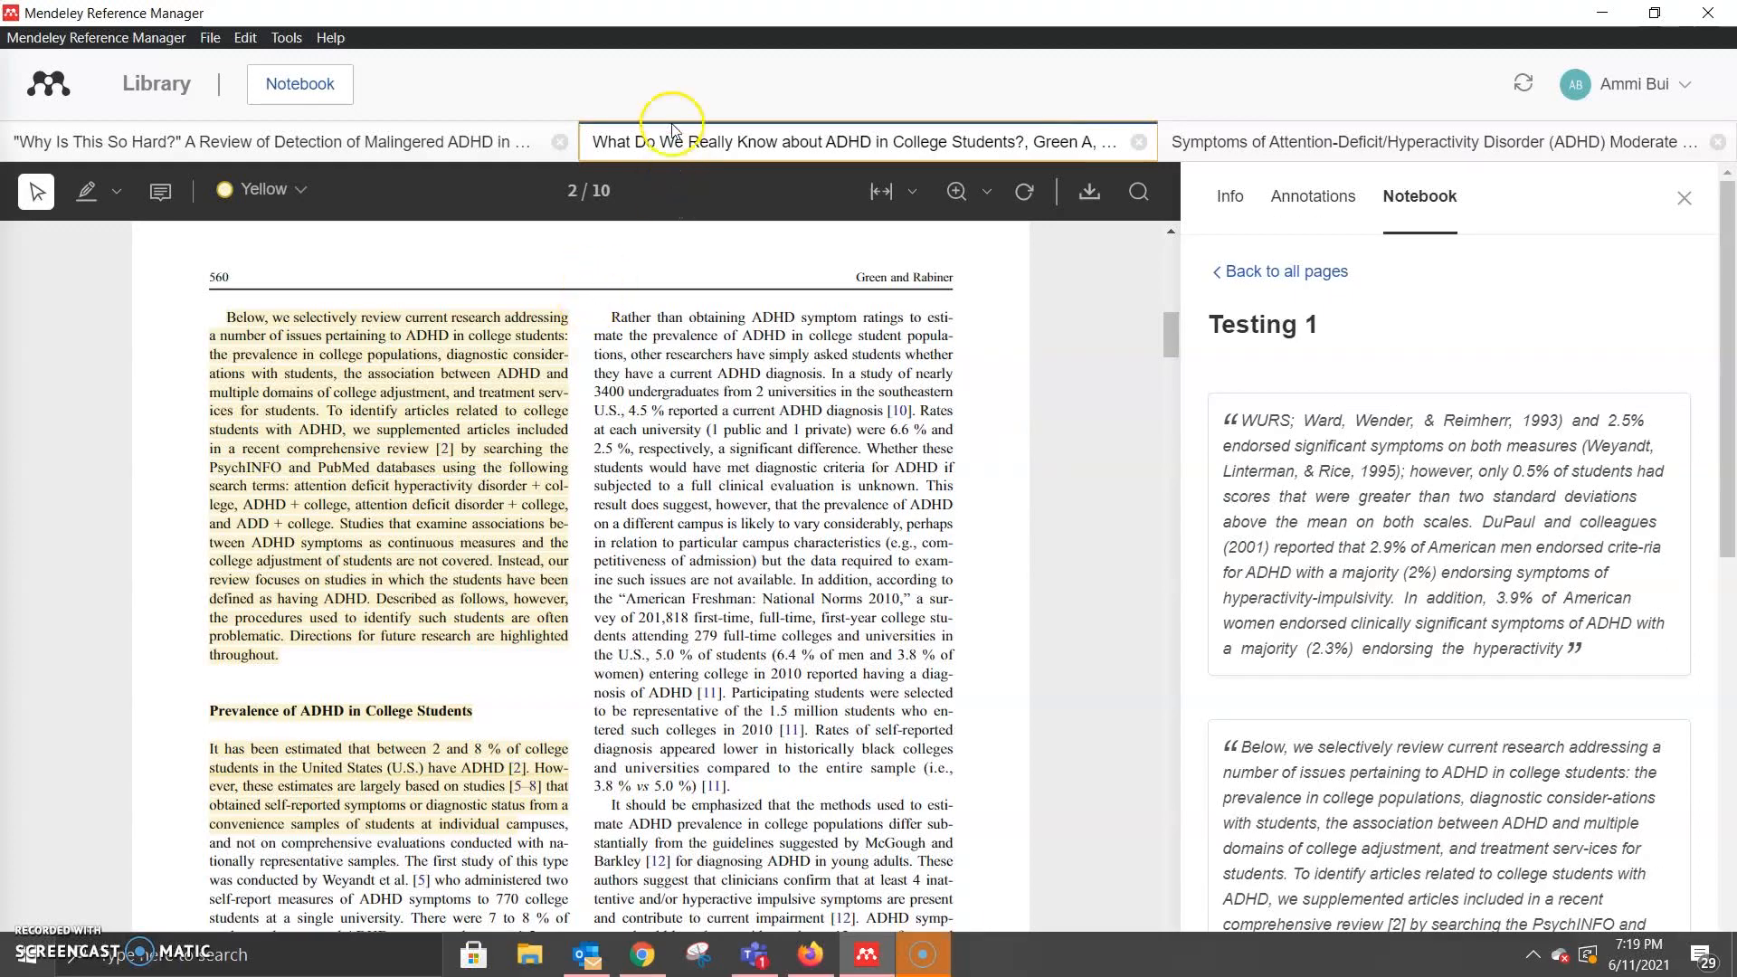
# Step: Leave the reader and browse My Publications, the Test collection, and the Gender and COVID-19 Library group
pyautogui.click(169, 86)
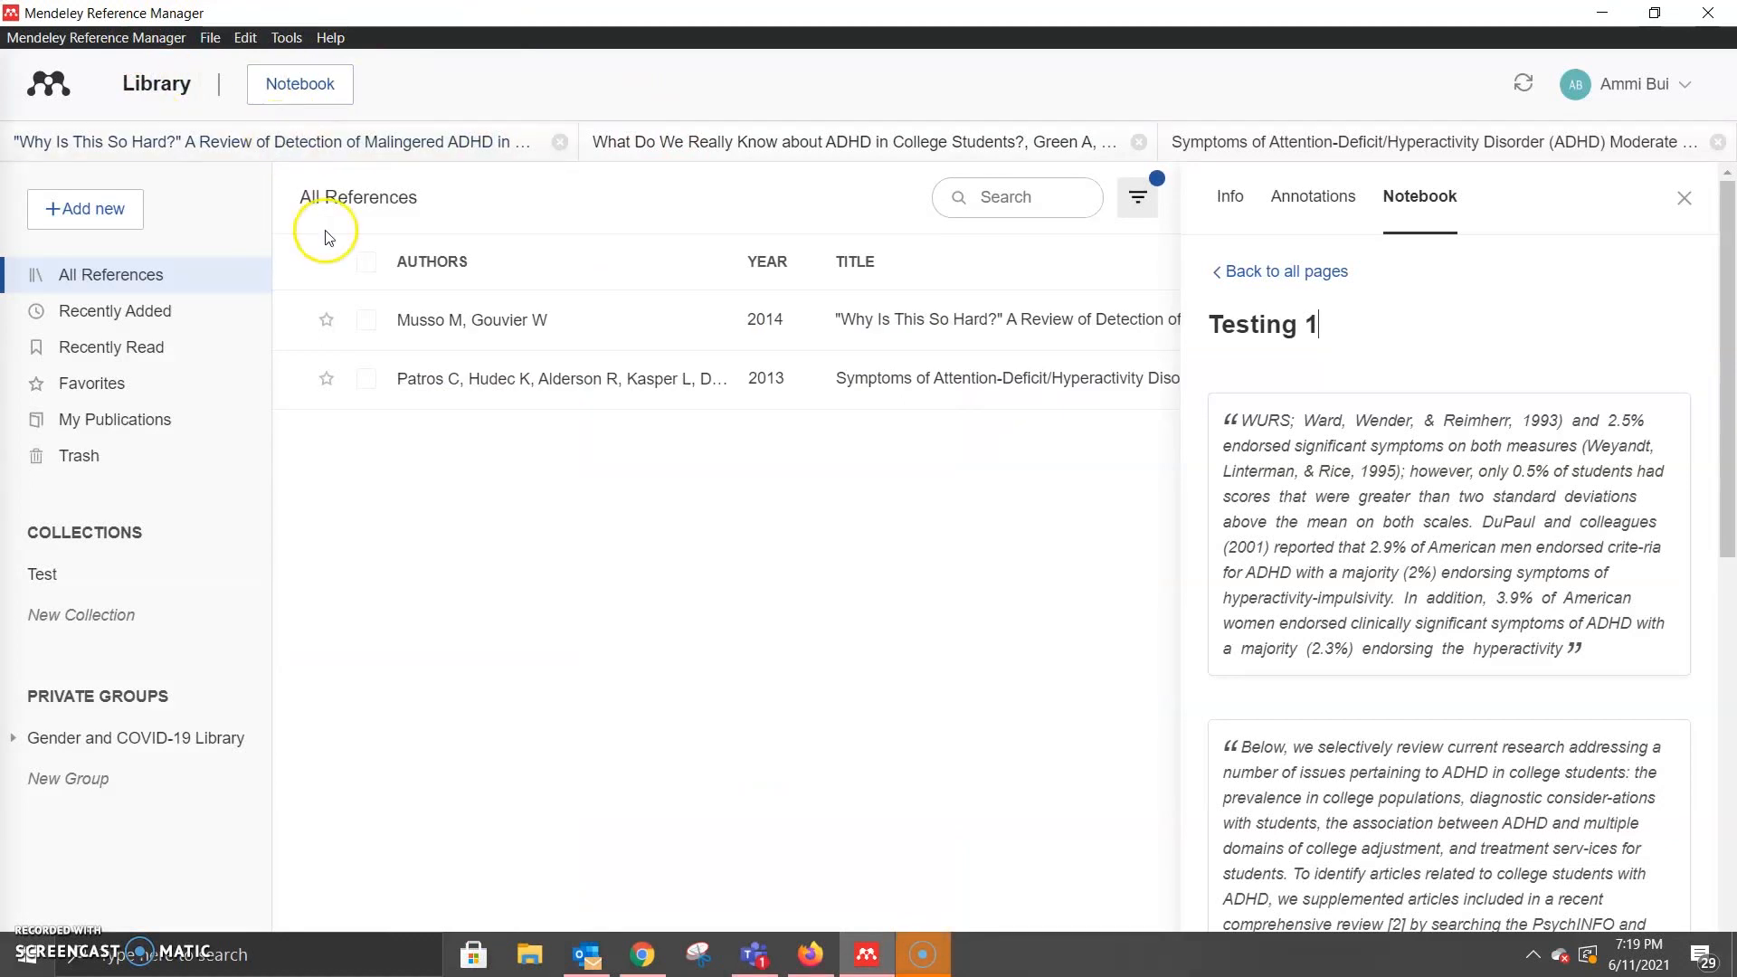
pyautogui.click(159, 419)
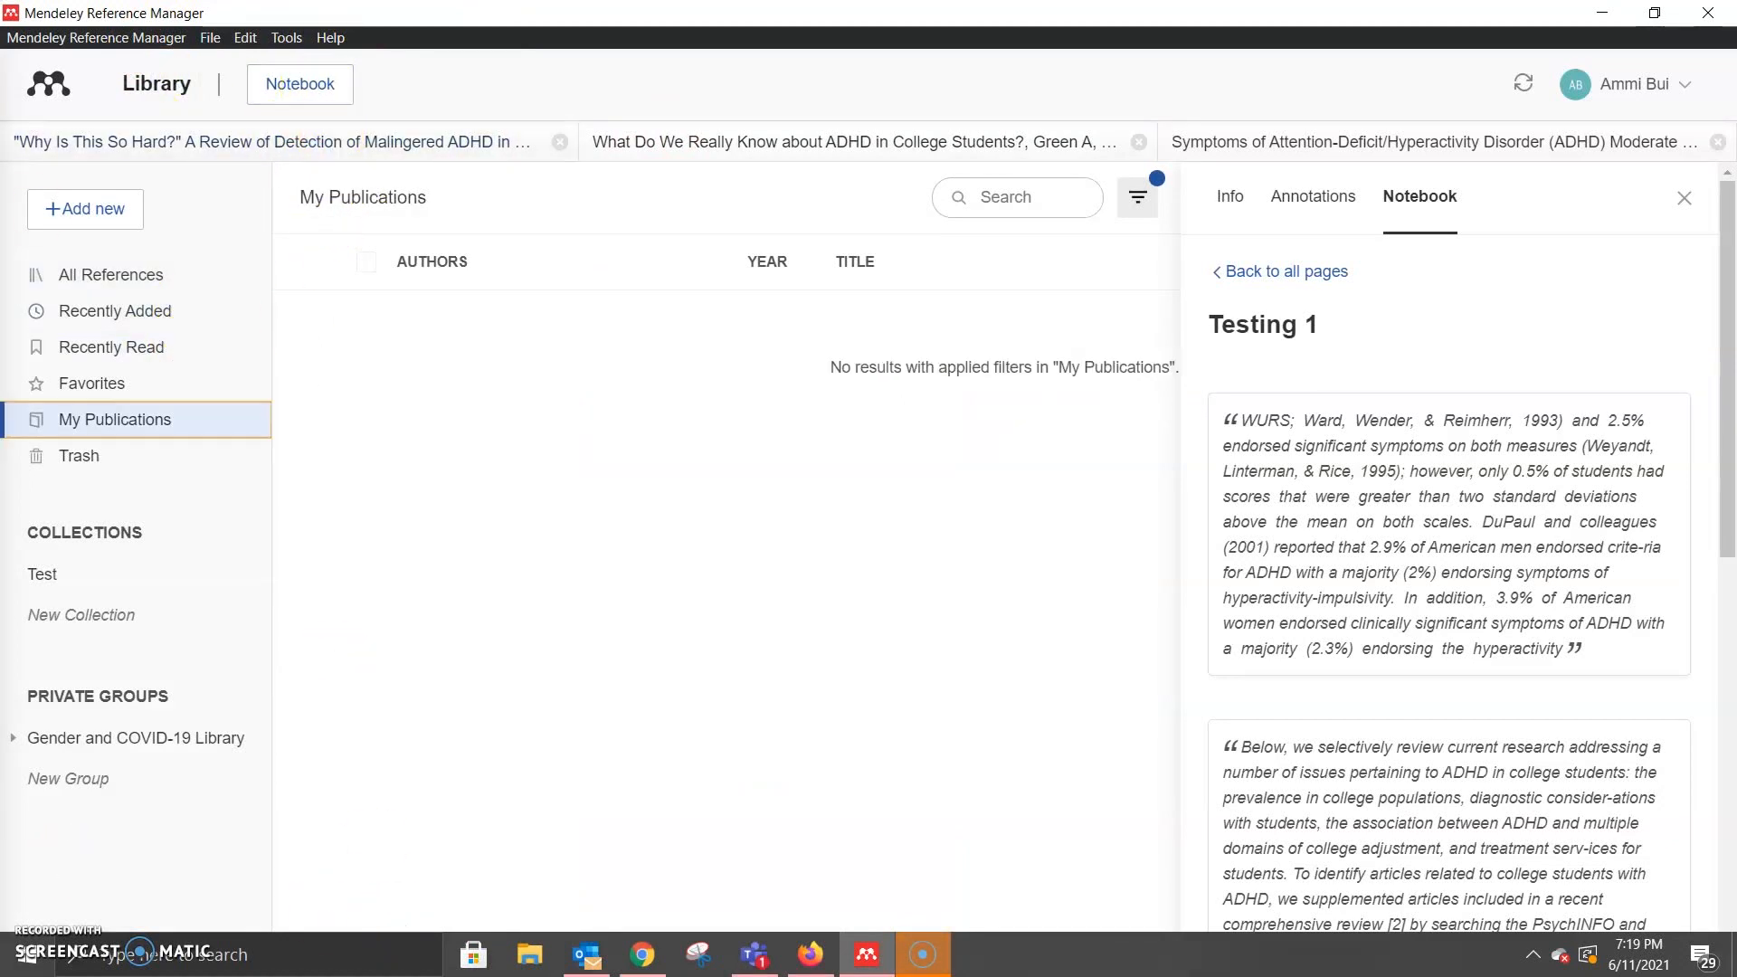
pyautogui.click(104, 575)
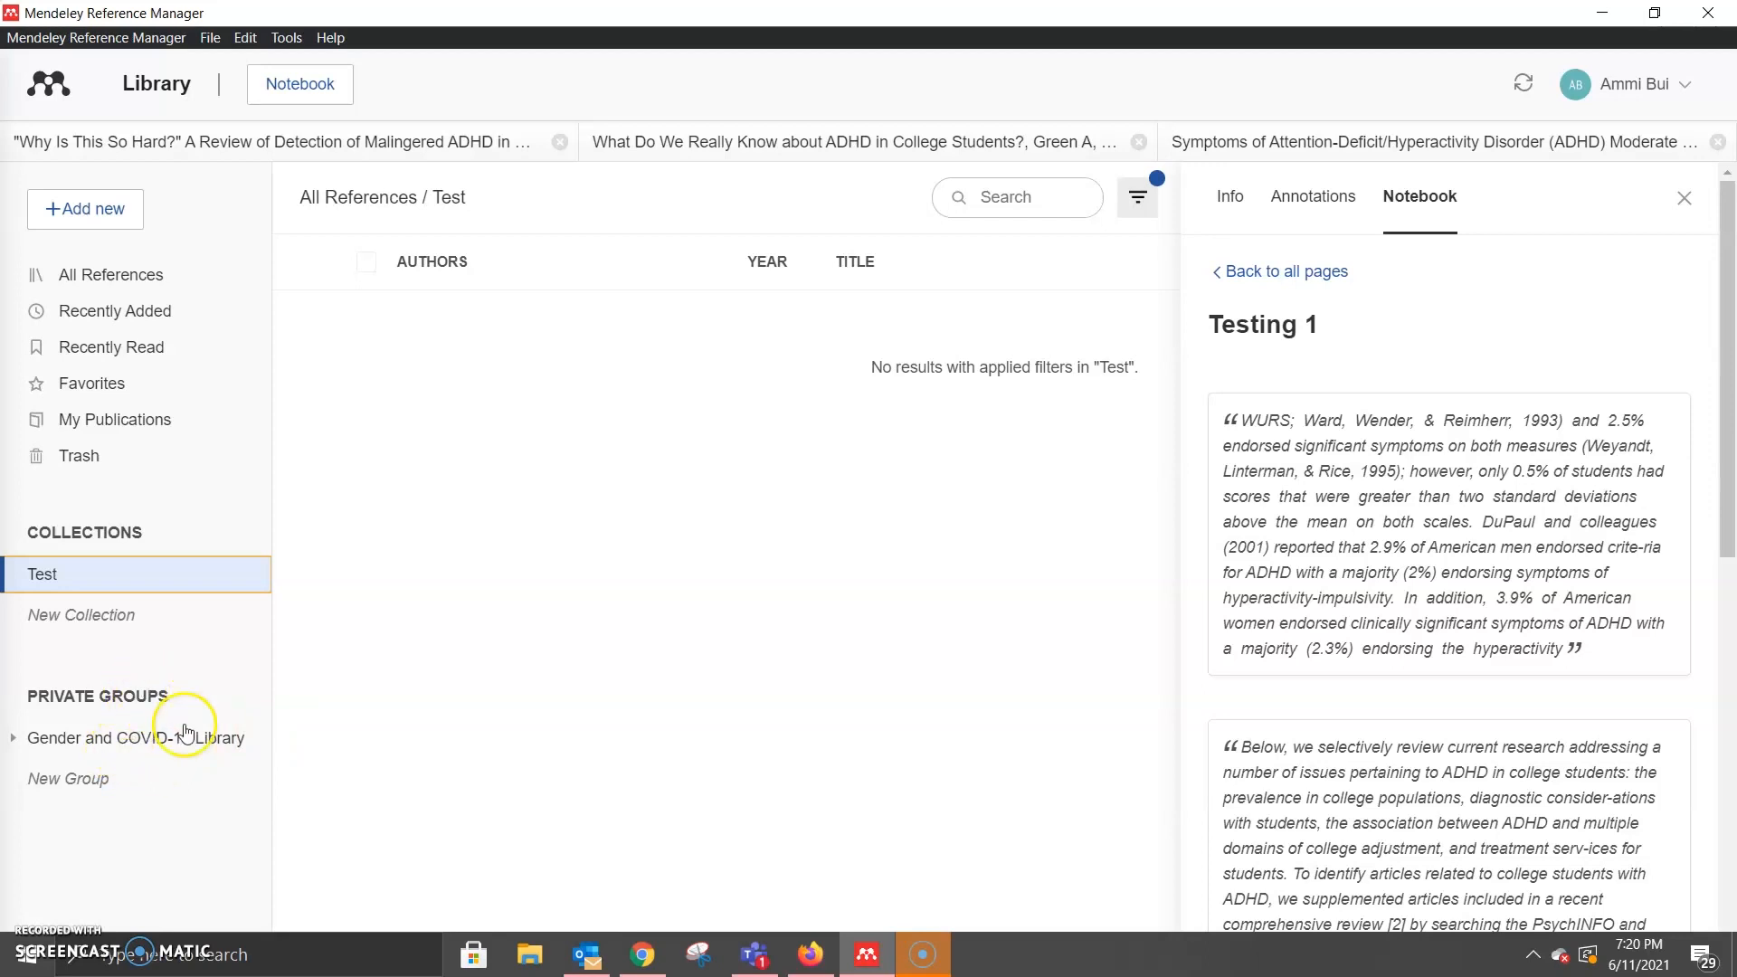
pyautogui.click(111, 744)
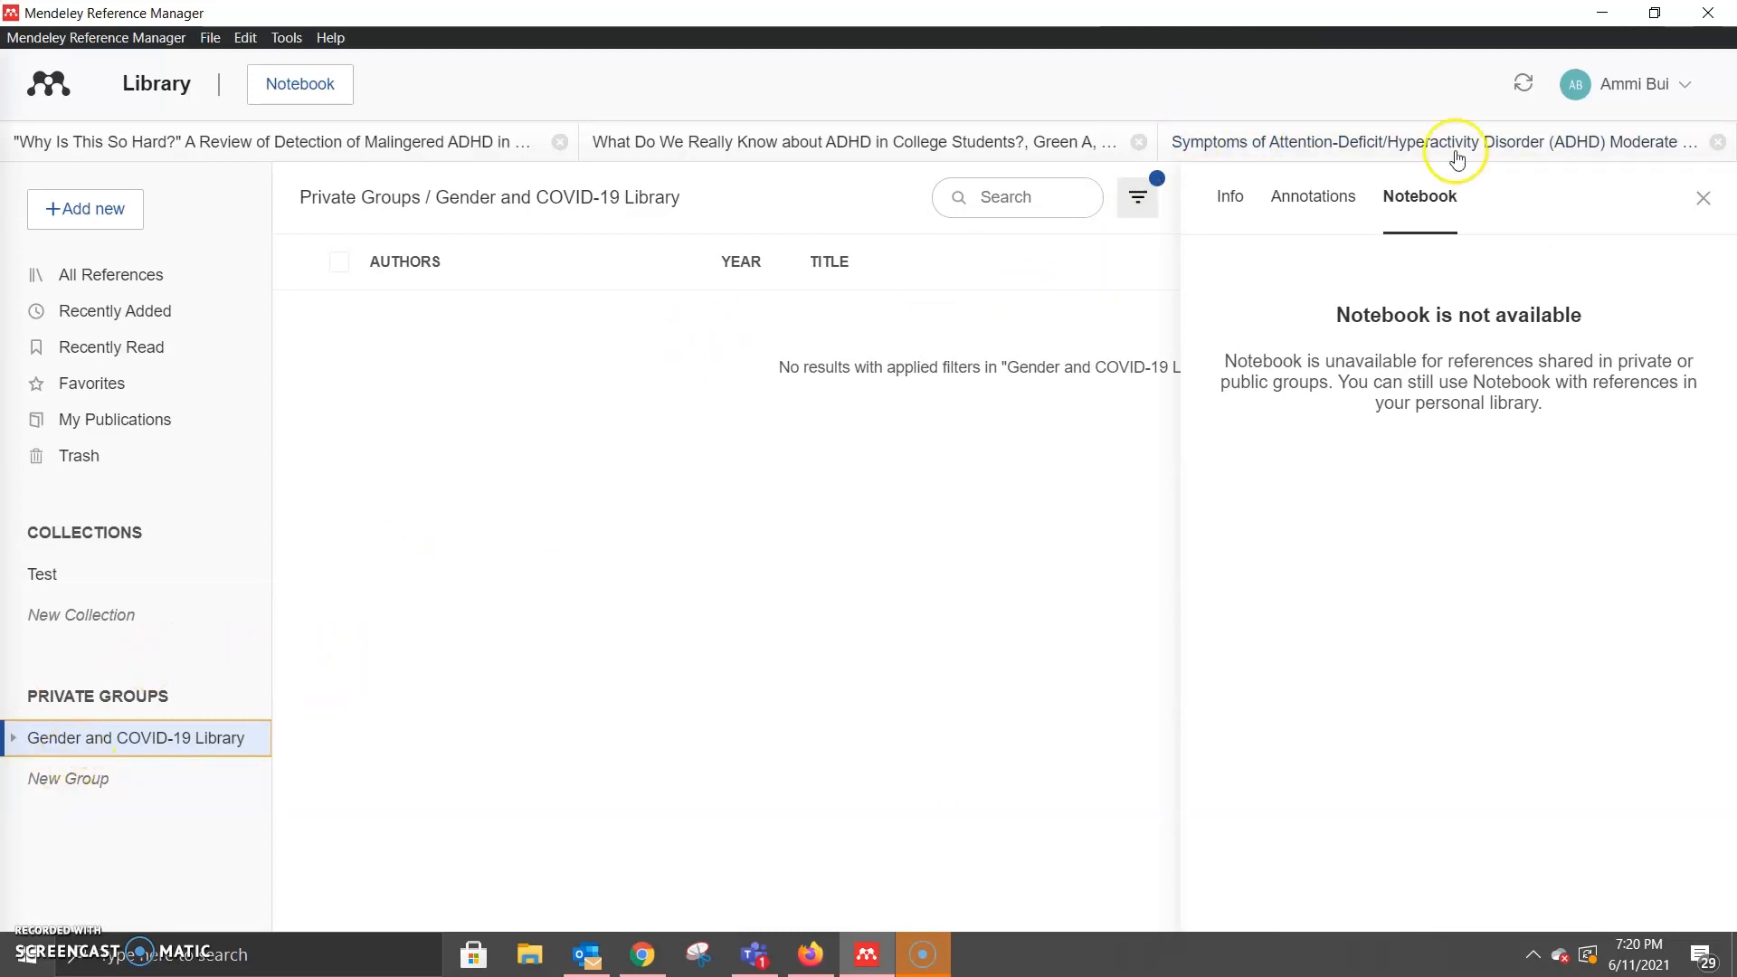
# Step: Close the Notebook panel, view All References, then return to the Gender and COVID-19 Library group
pyautogui.click(1706, 206)
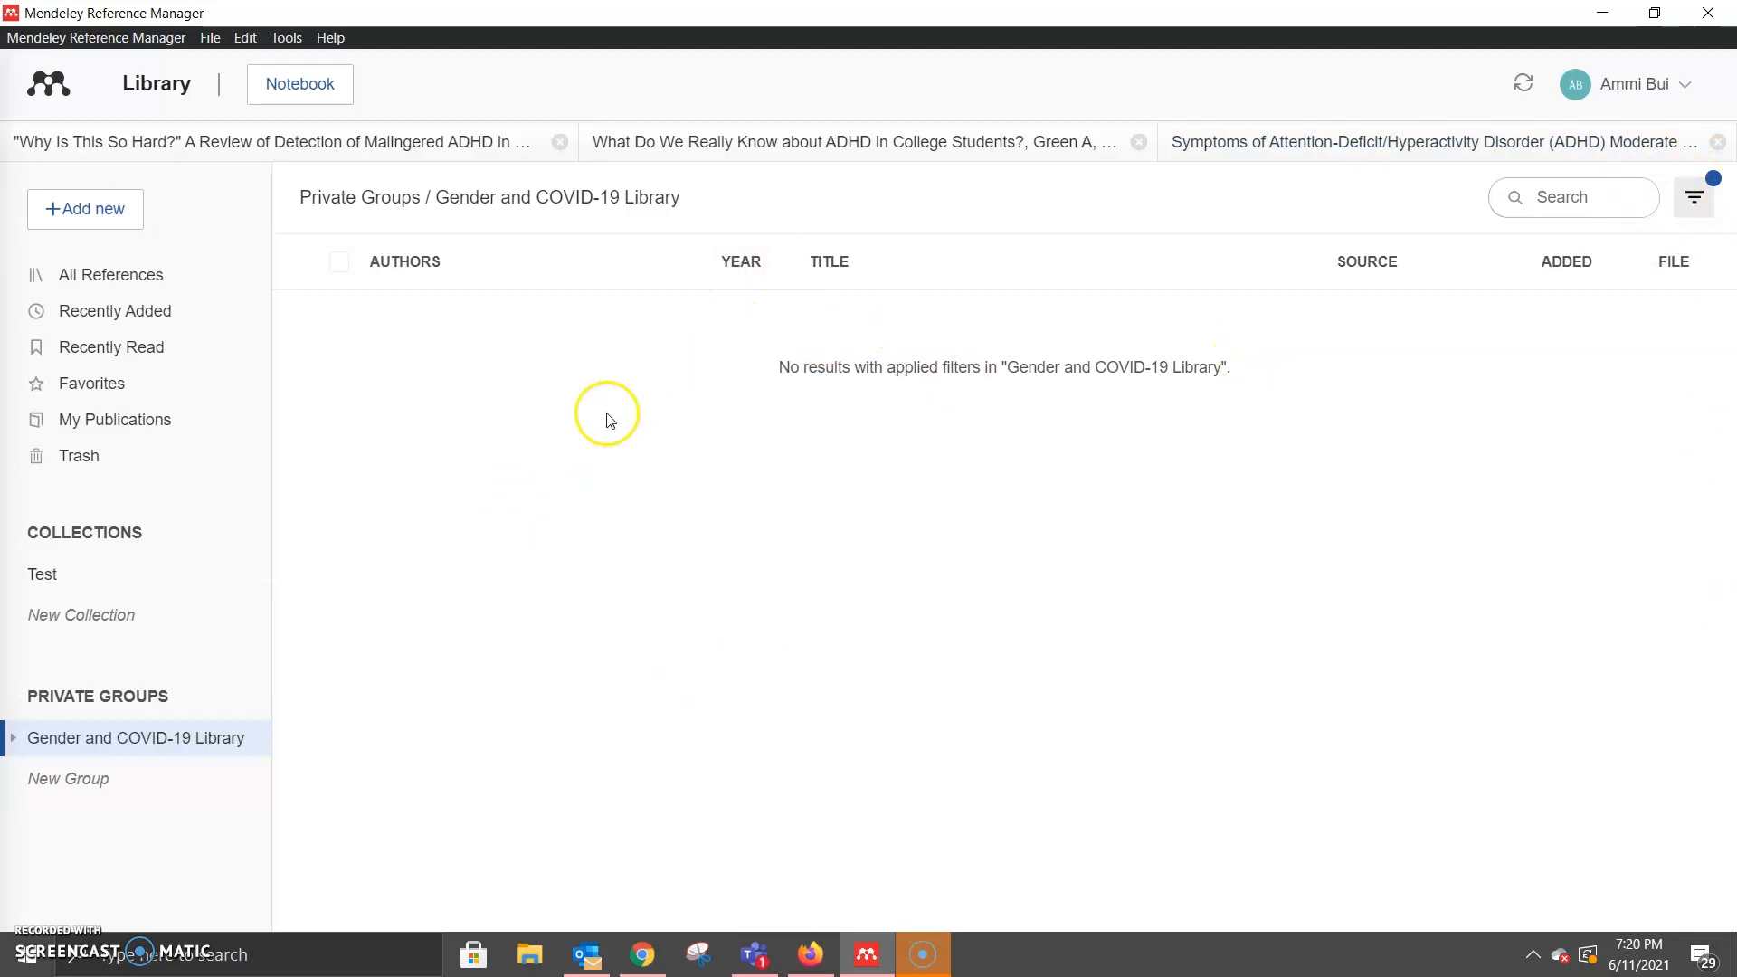
pyautogui.click(93, 277)
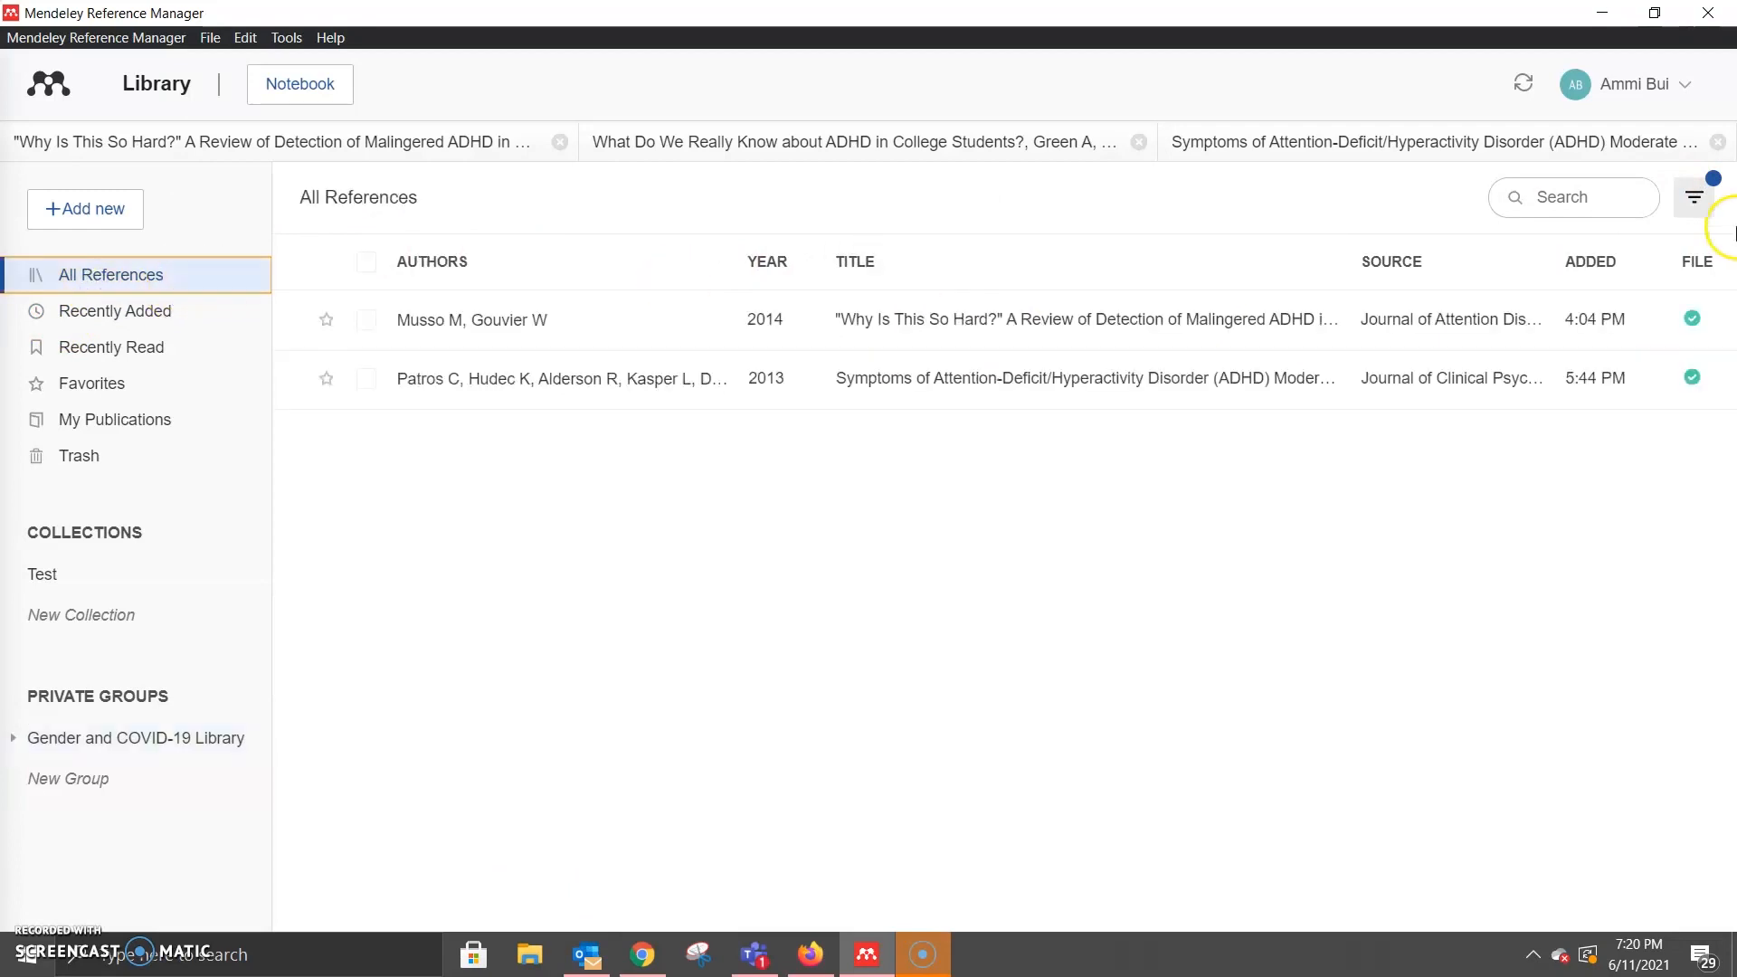
pyautogui.click(140, 739)
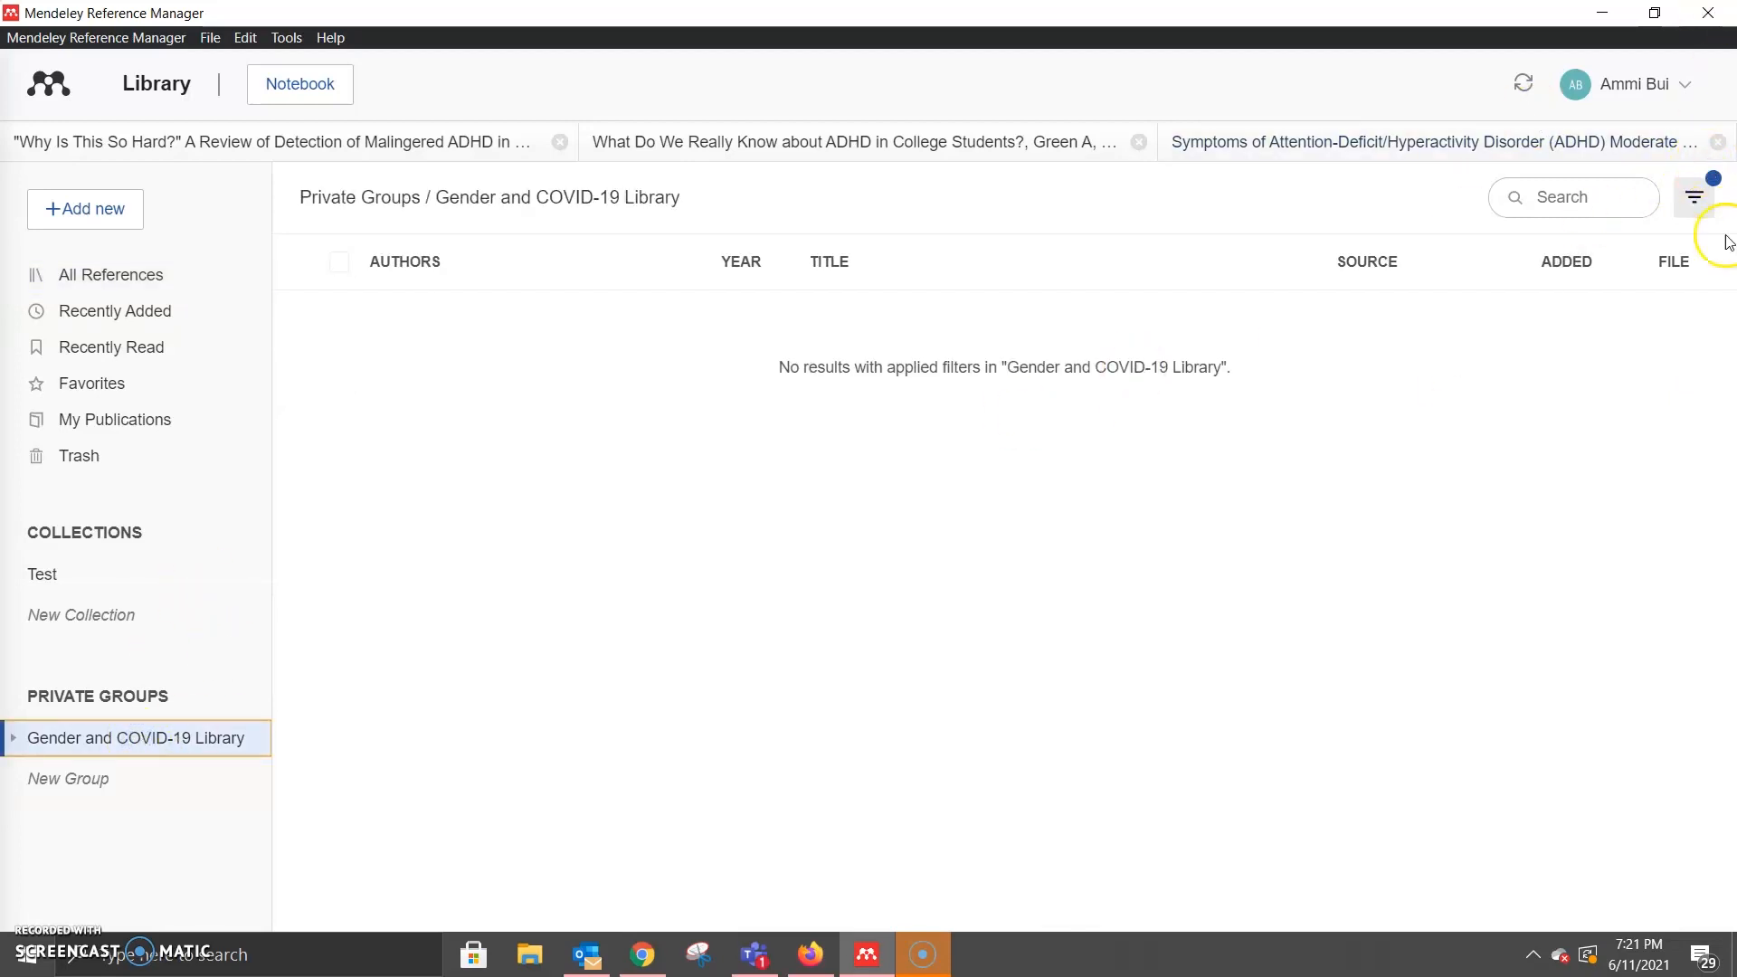
# Step: Remove the 'adhd' filter from the Gender and COVID-19 Library list
pyautogui.click(1697, 200)
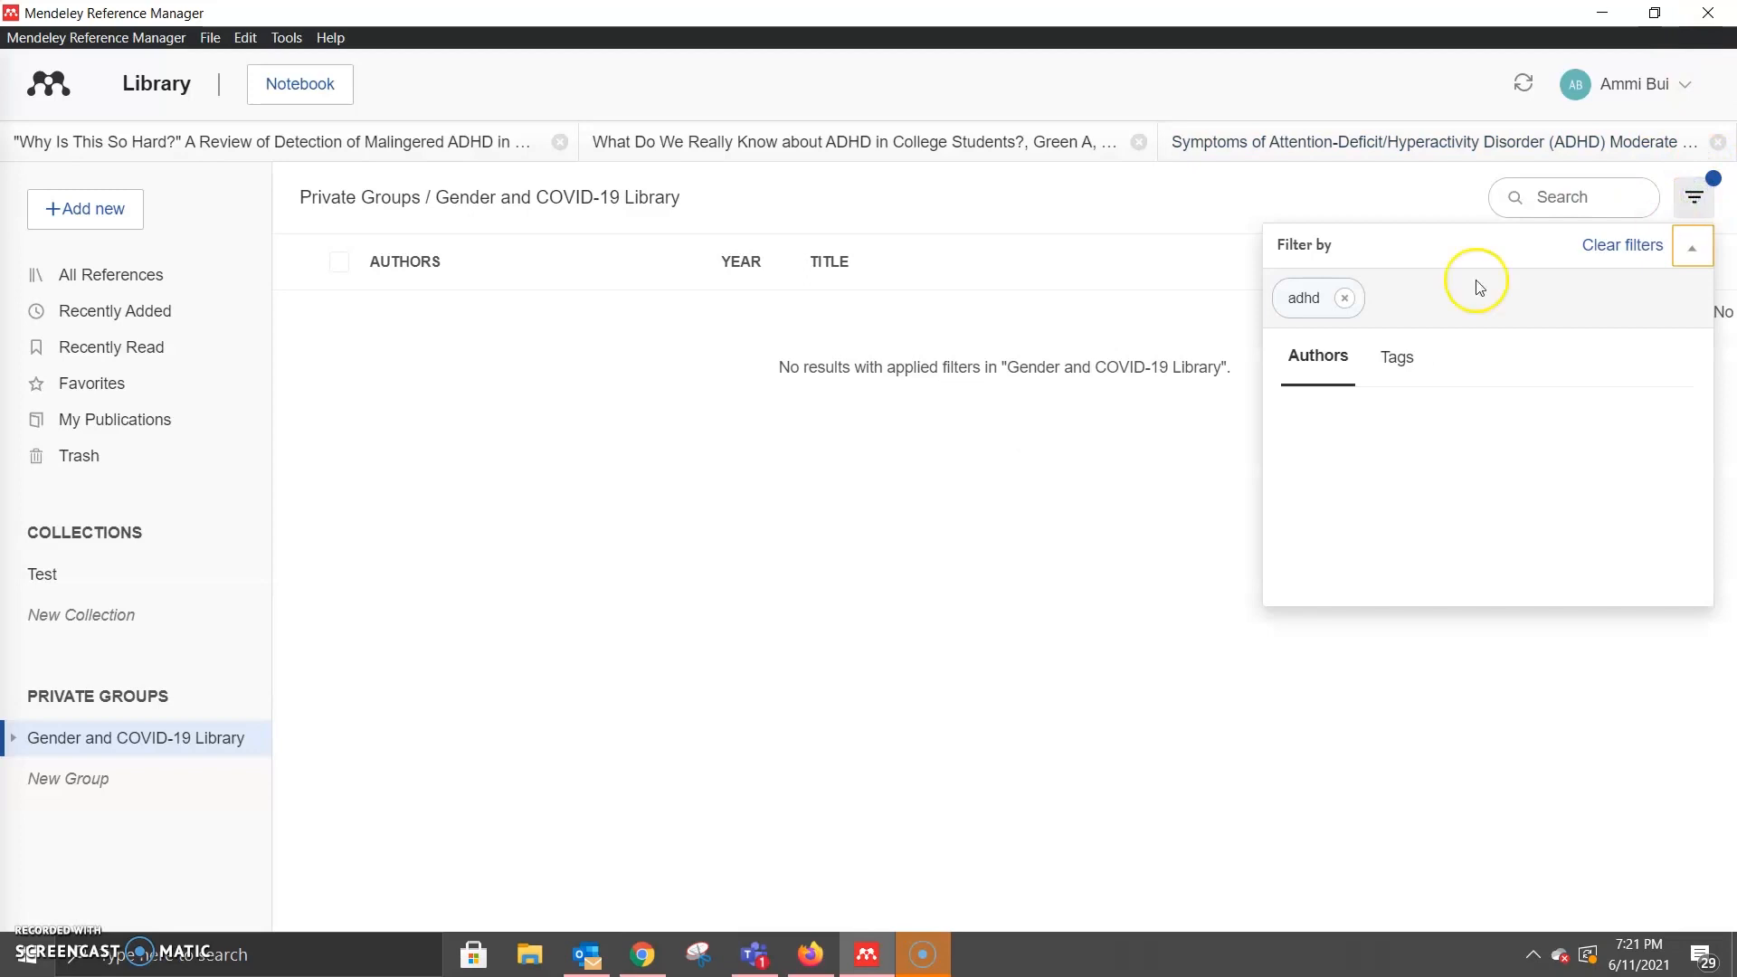
pyautogui.click(1344, 297)
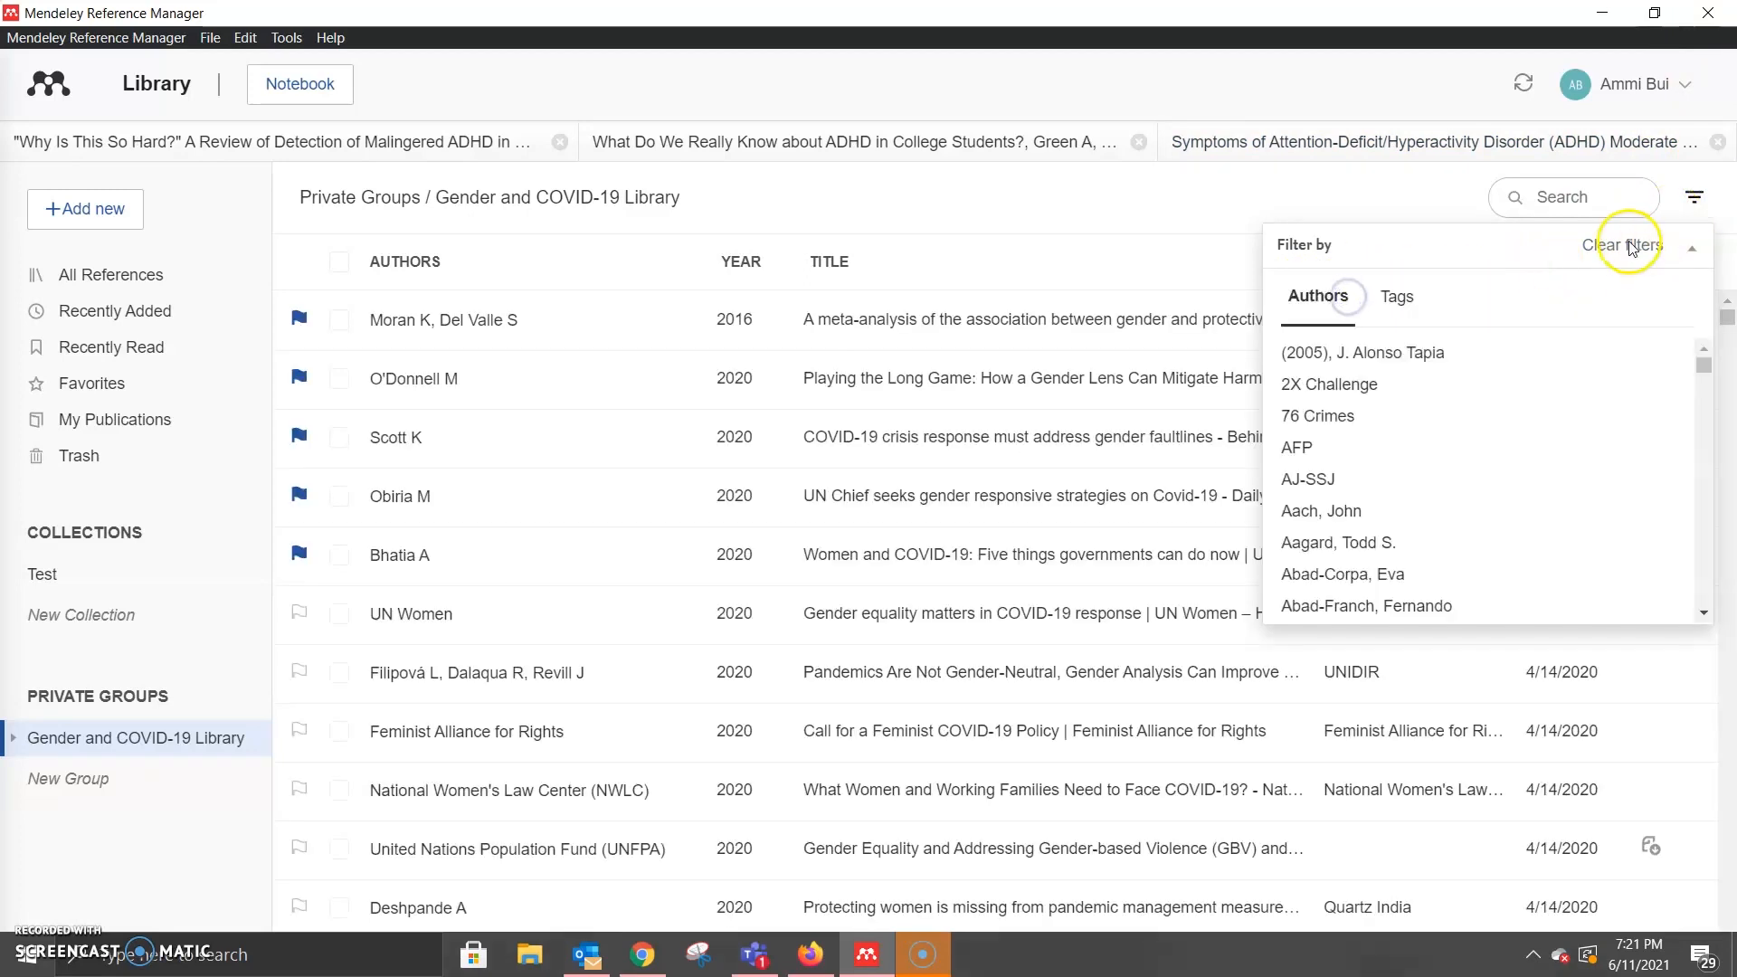
pyautogui.click(1112, 185)
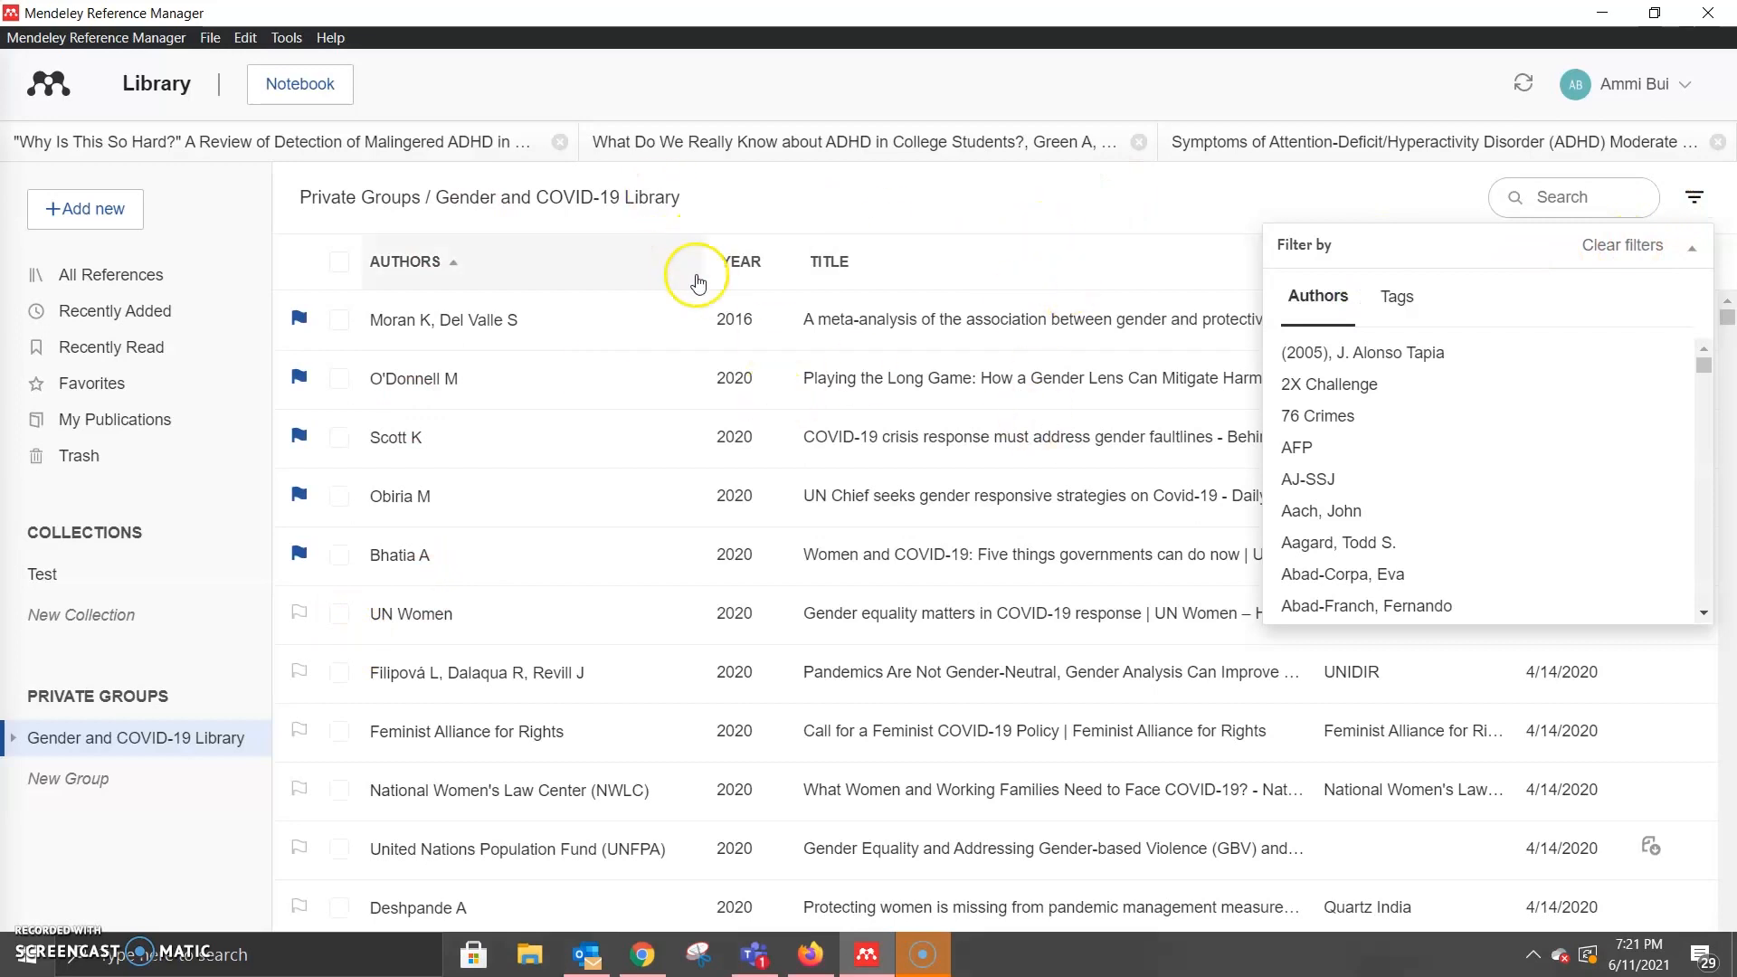
# Step: Scroll through the group's 2020 references and start a new group with an empty name box
pyautogui.scroll(-2, 929, 362)
pyautogui.scroll(-2, 995, 380)
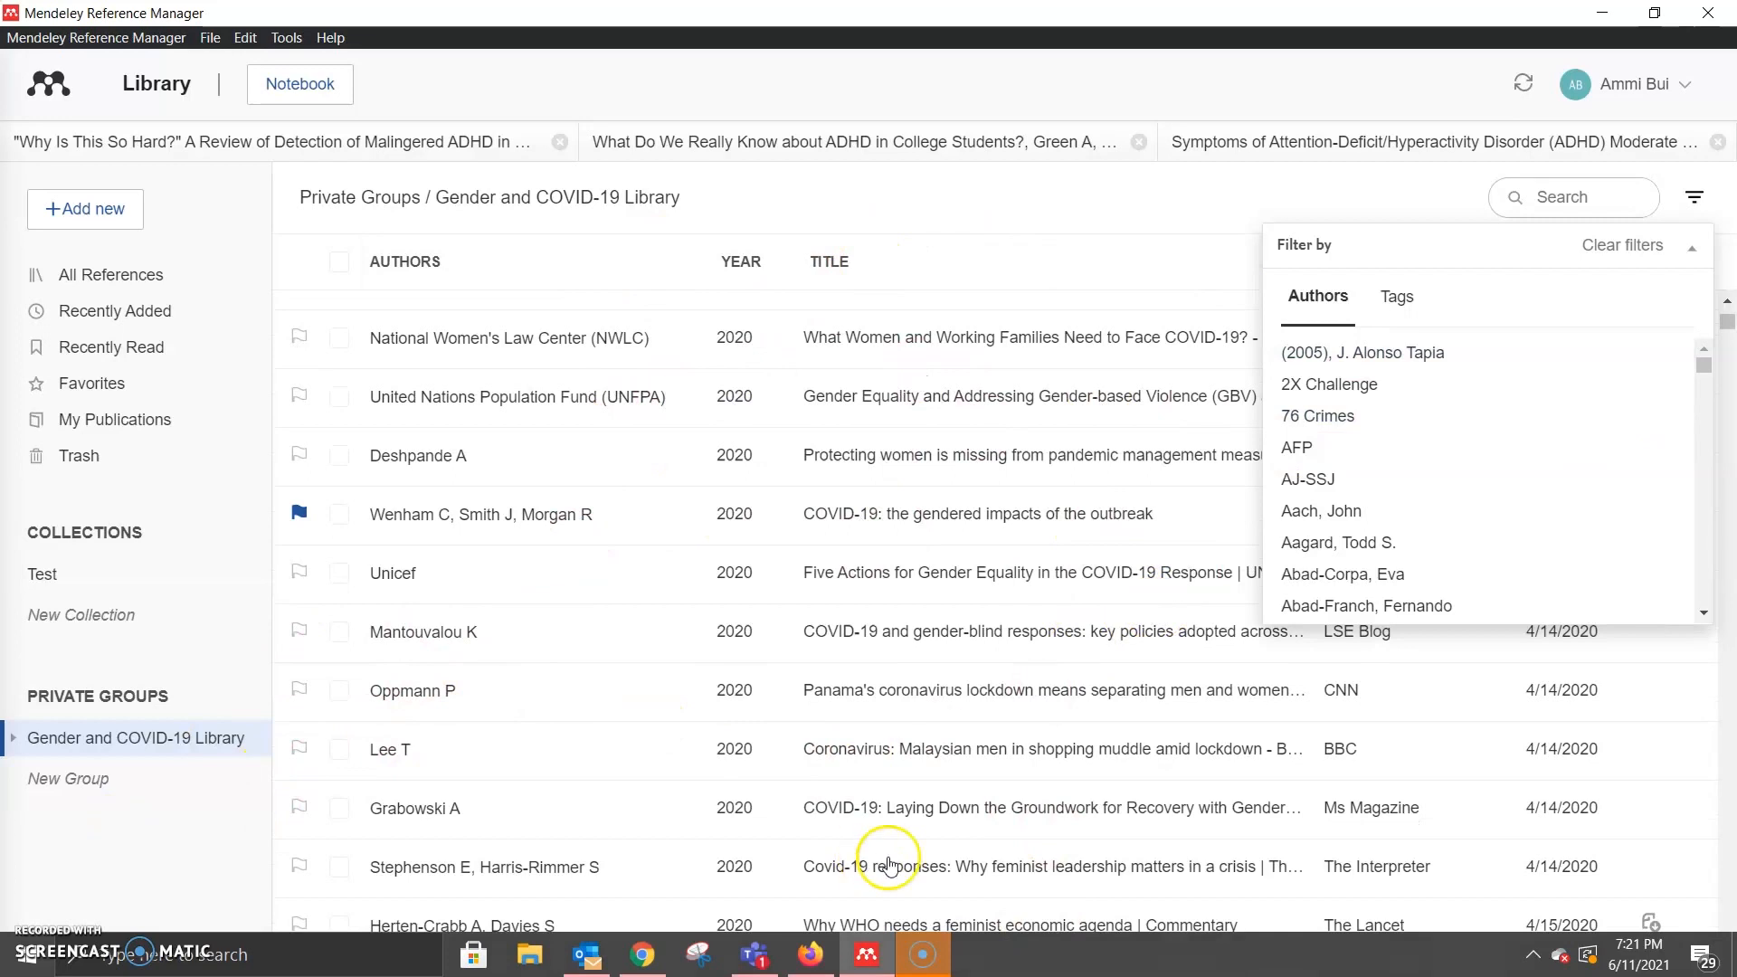
pyautogui.scroll(-1, 511, 731)
pyautogui.scroll(-5, 511, 731)
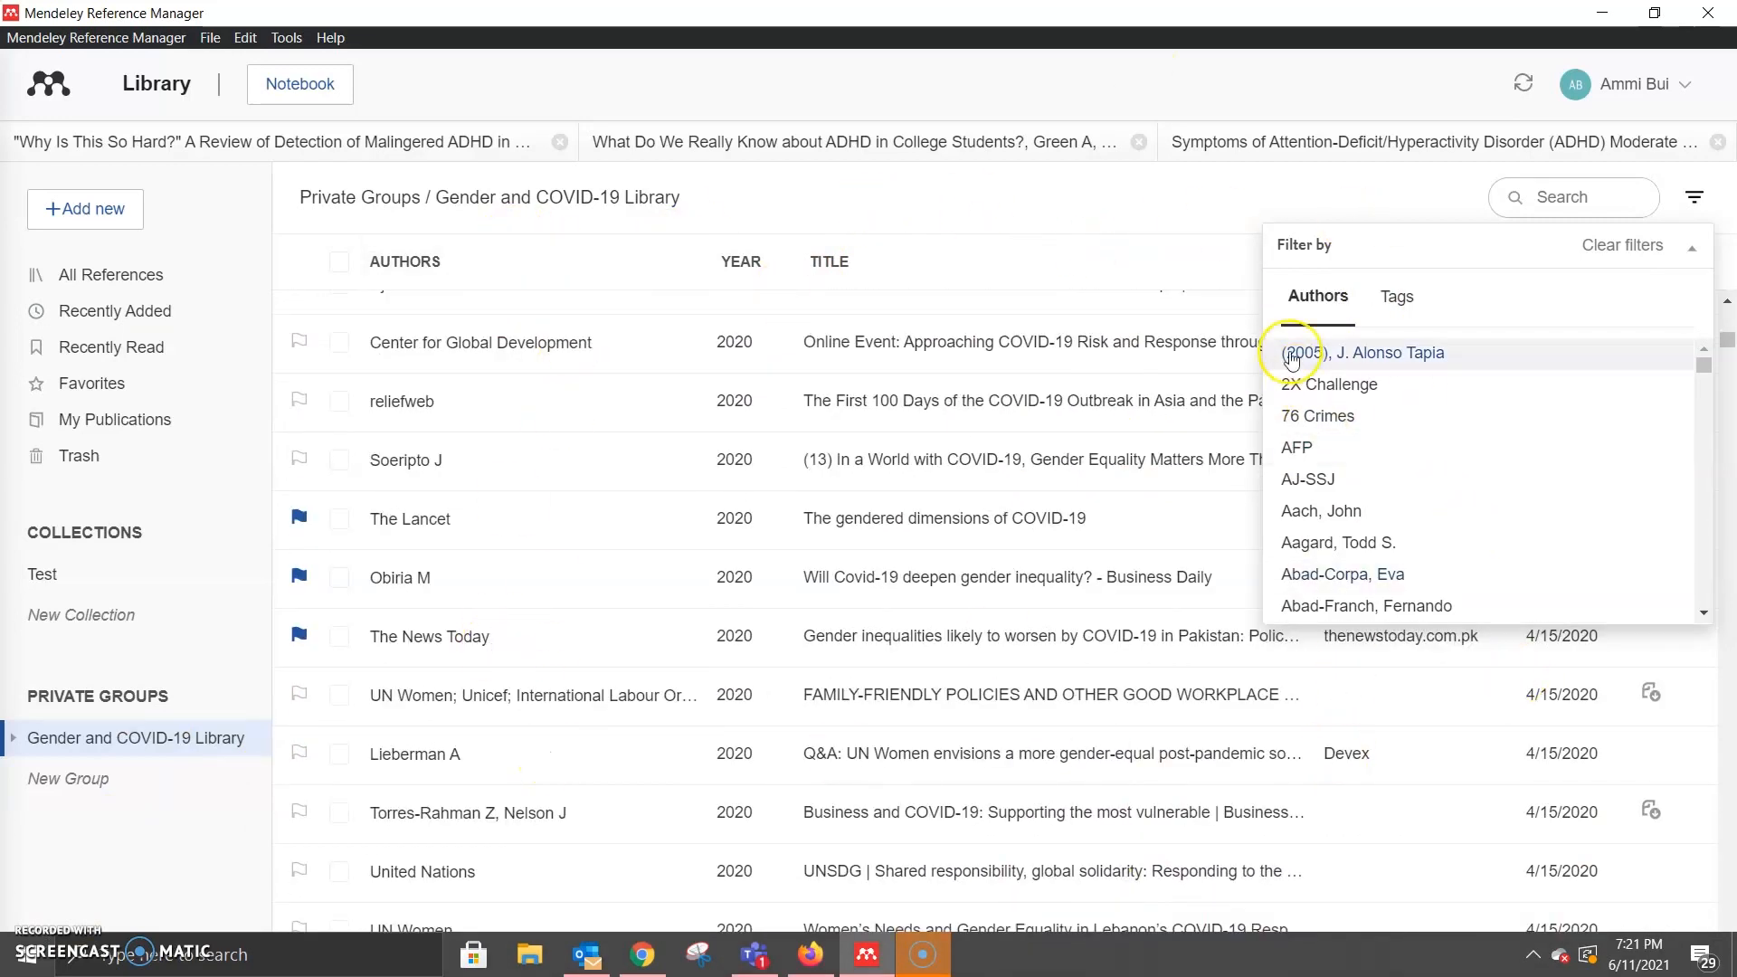
pyautogui.scroll(-5, 917, 416)
pyautogui.scroll(-2, 980, 554)
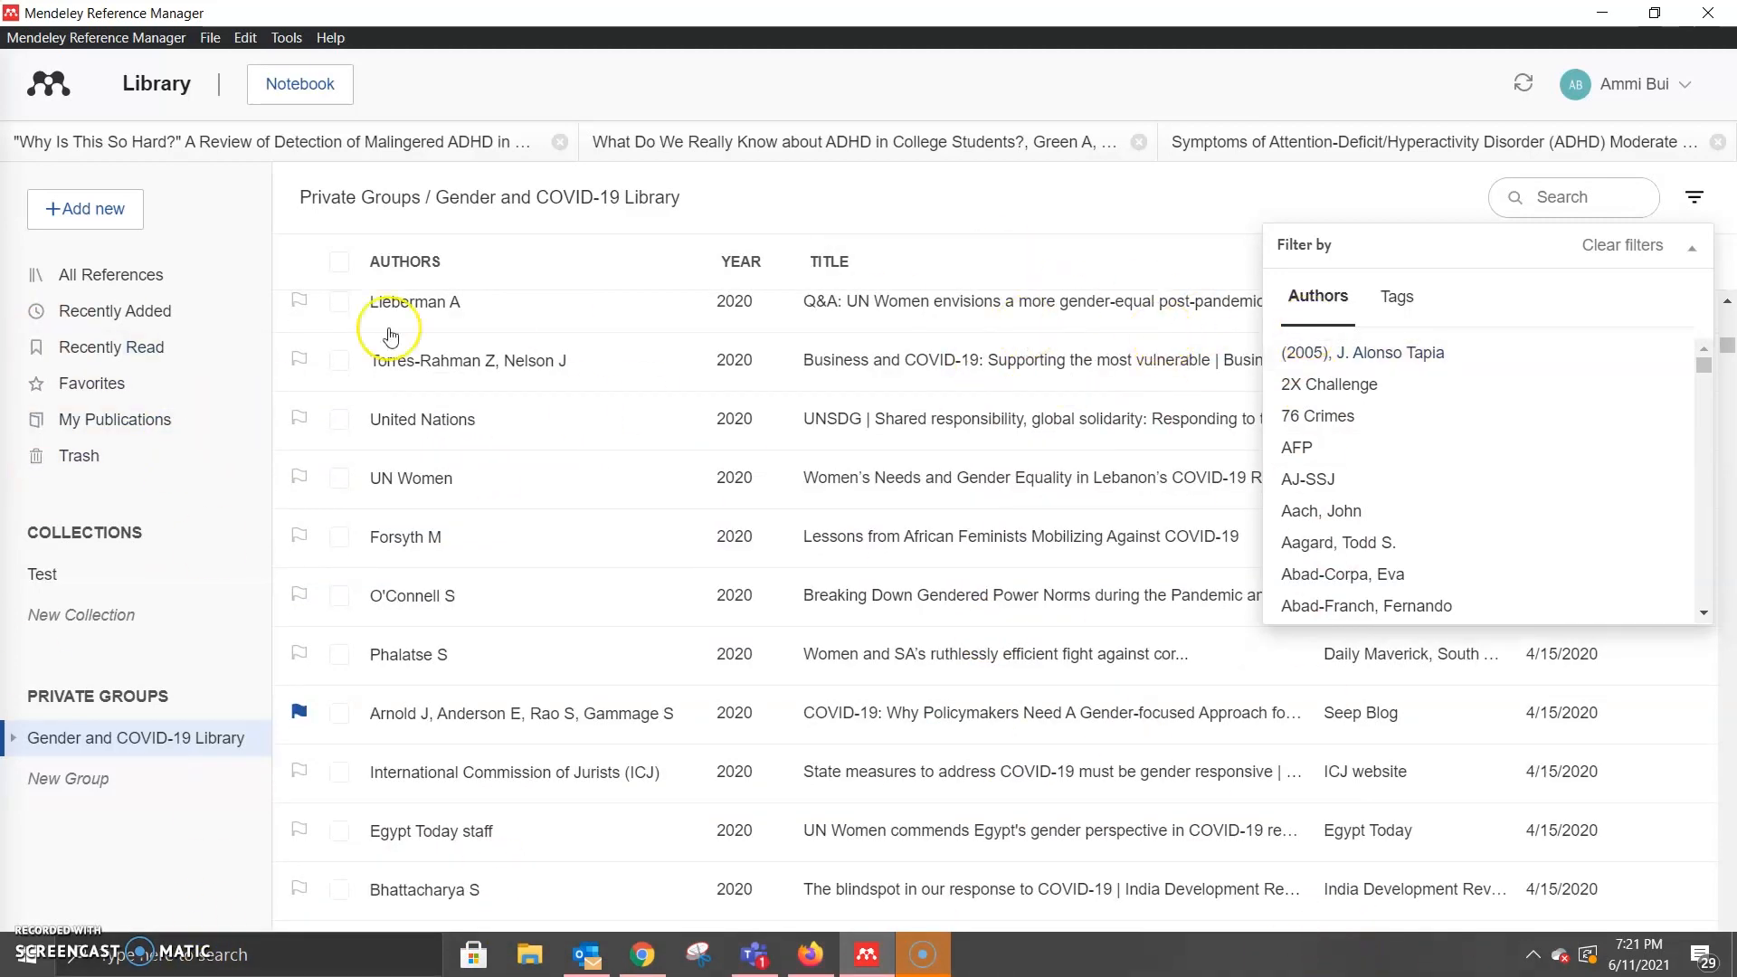
pyautogui.scroll(-5, 999, 496)
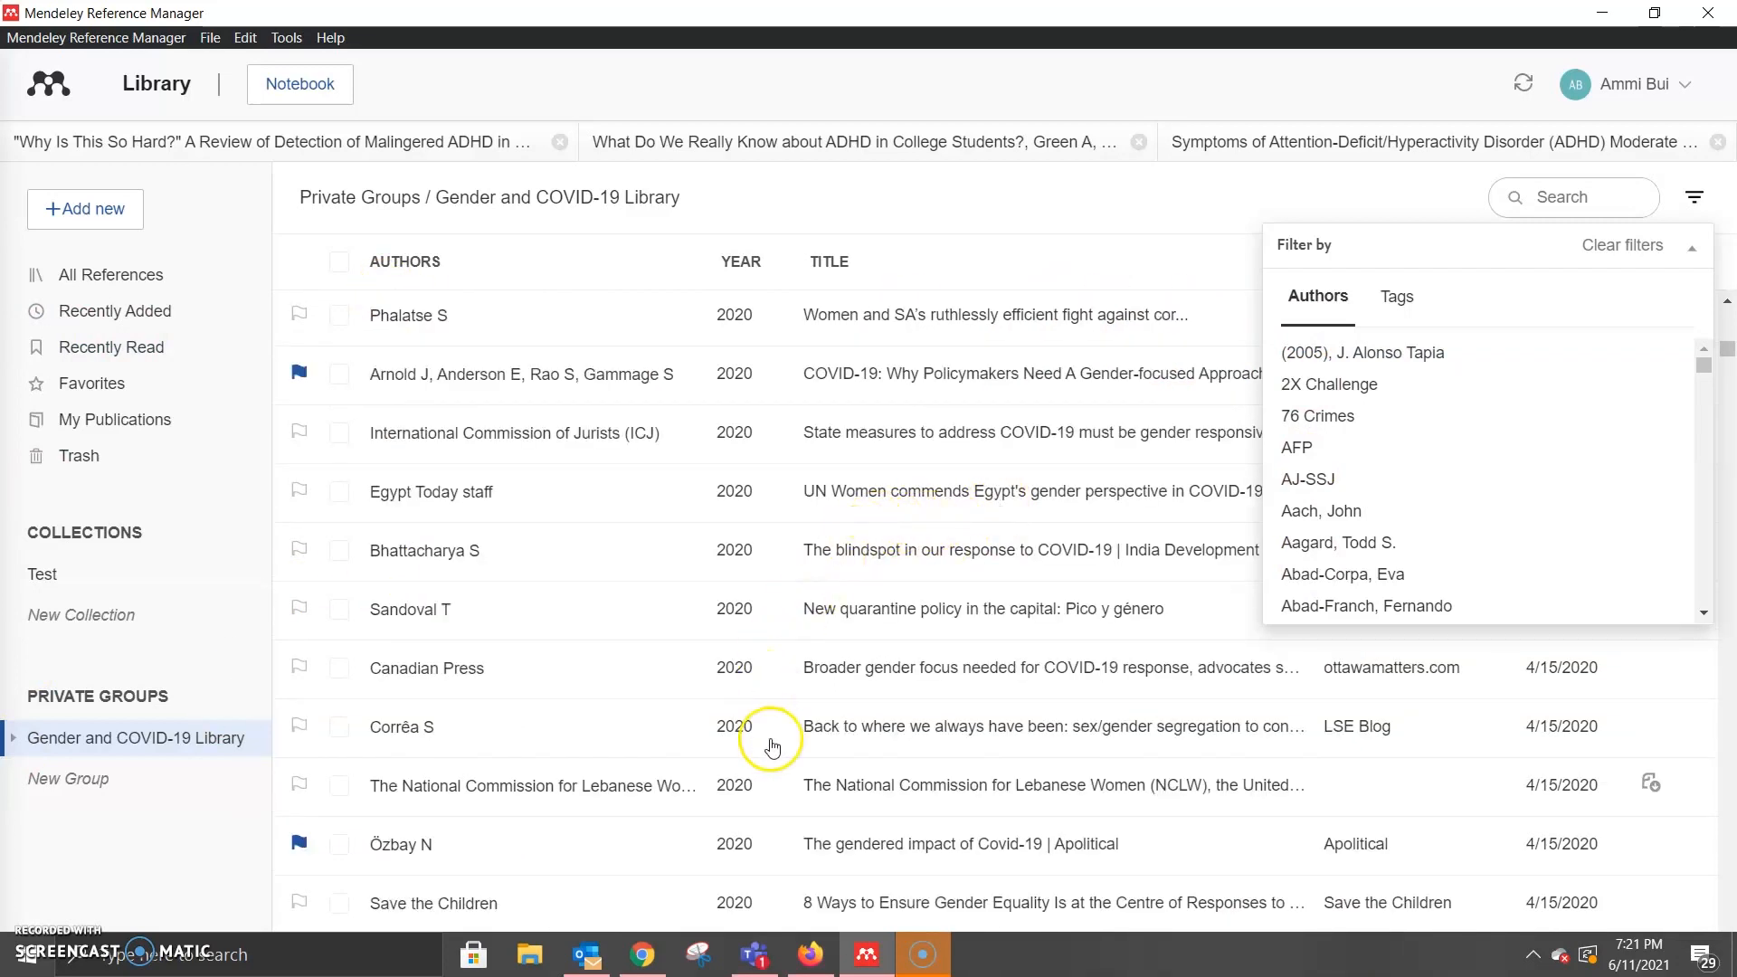
pyautogui.click(68, 778)
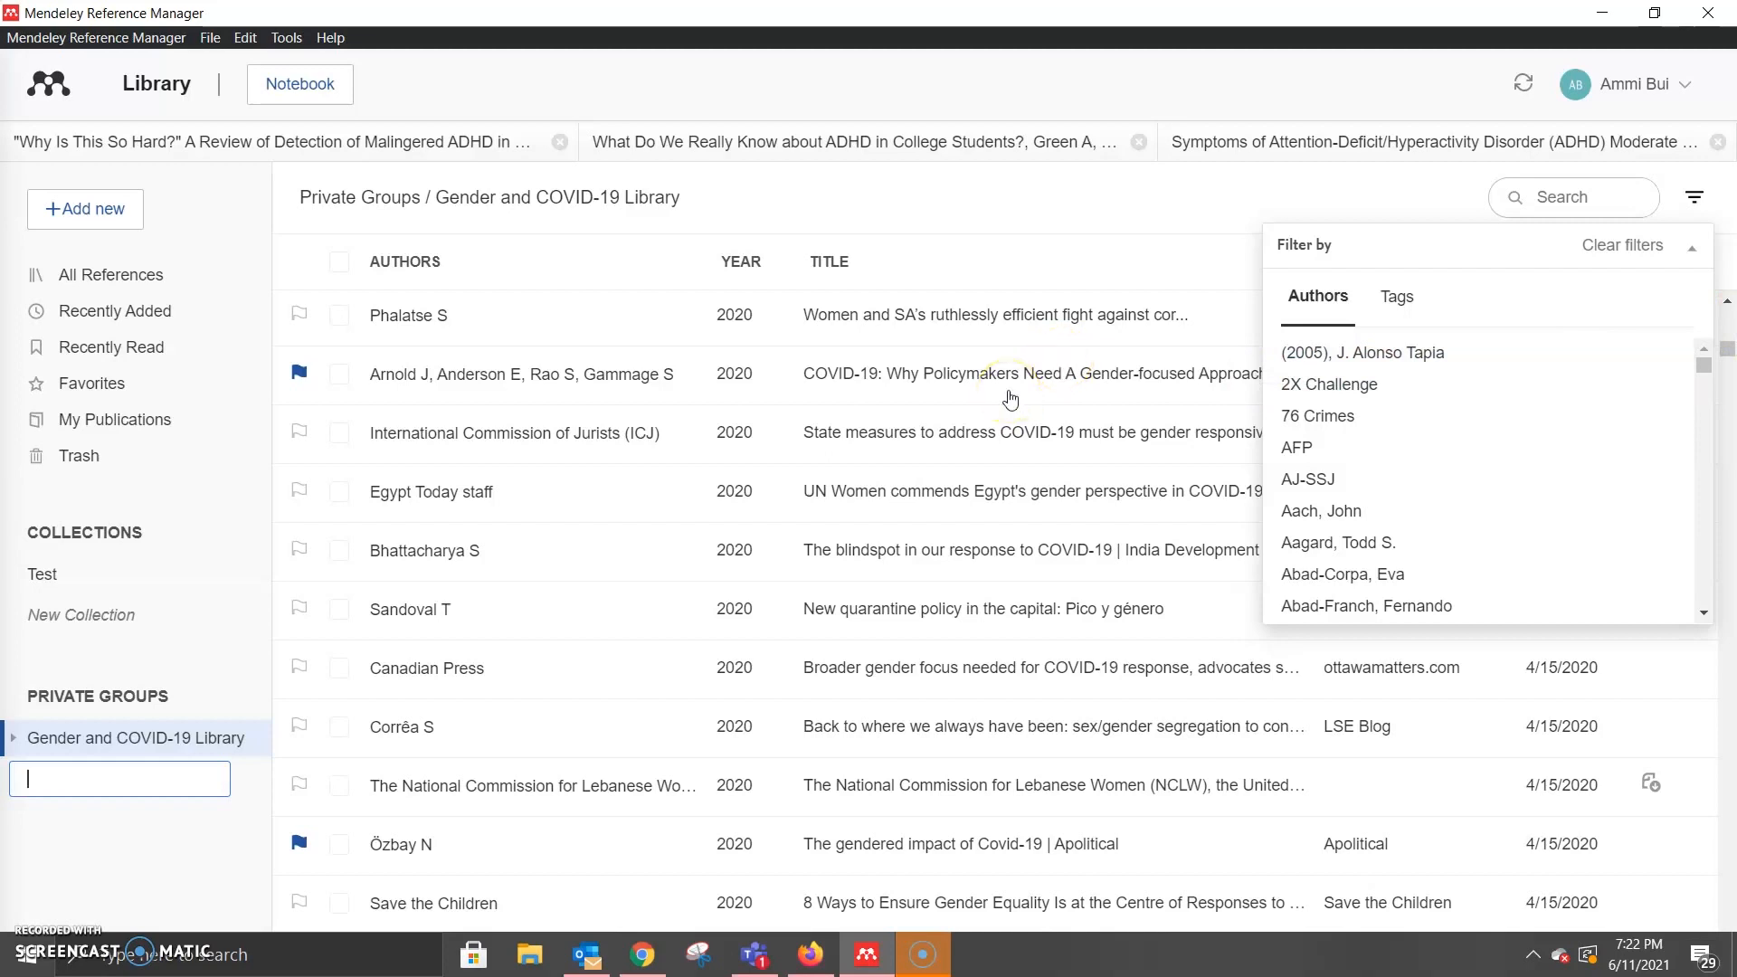
# Step: Open the 1996 article on youth with ADHD from All References
pyautogui.click(109, 275)
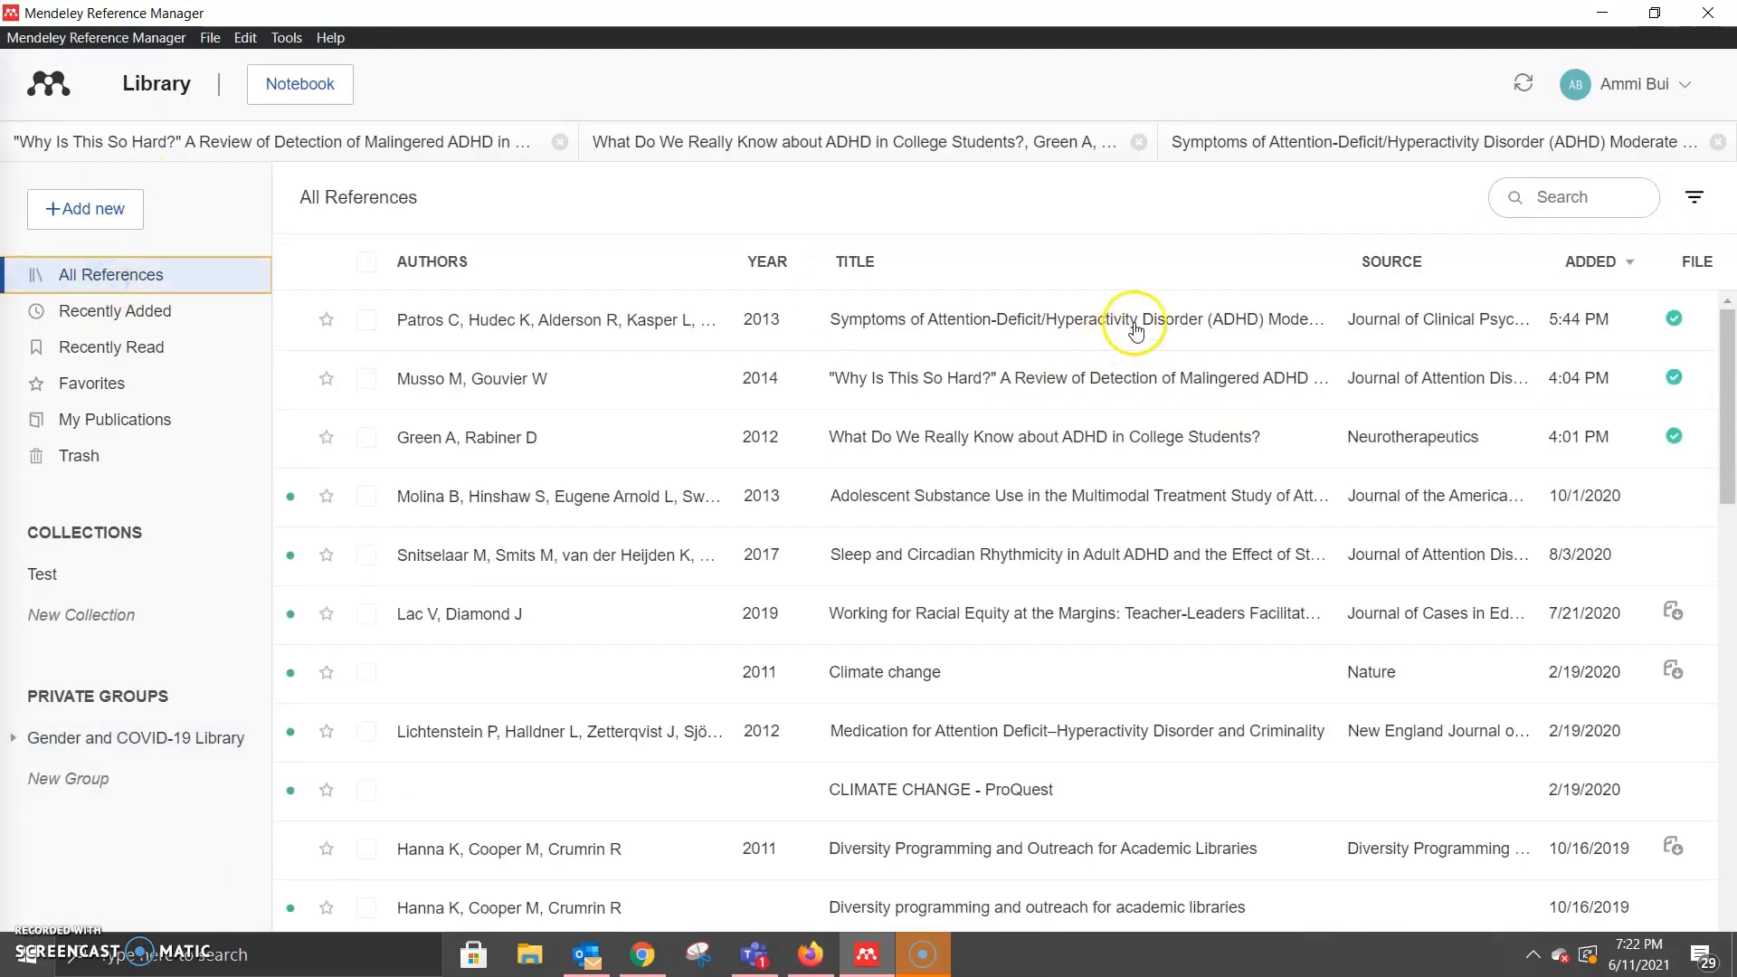
pyautogui.scroll(-3, 1144, 493)
pyautogui.scroll(-6, 1158, 487)
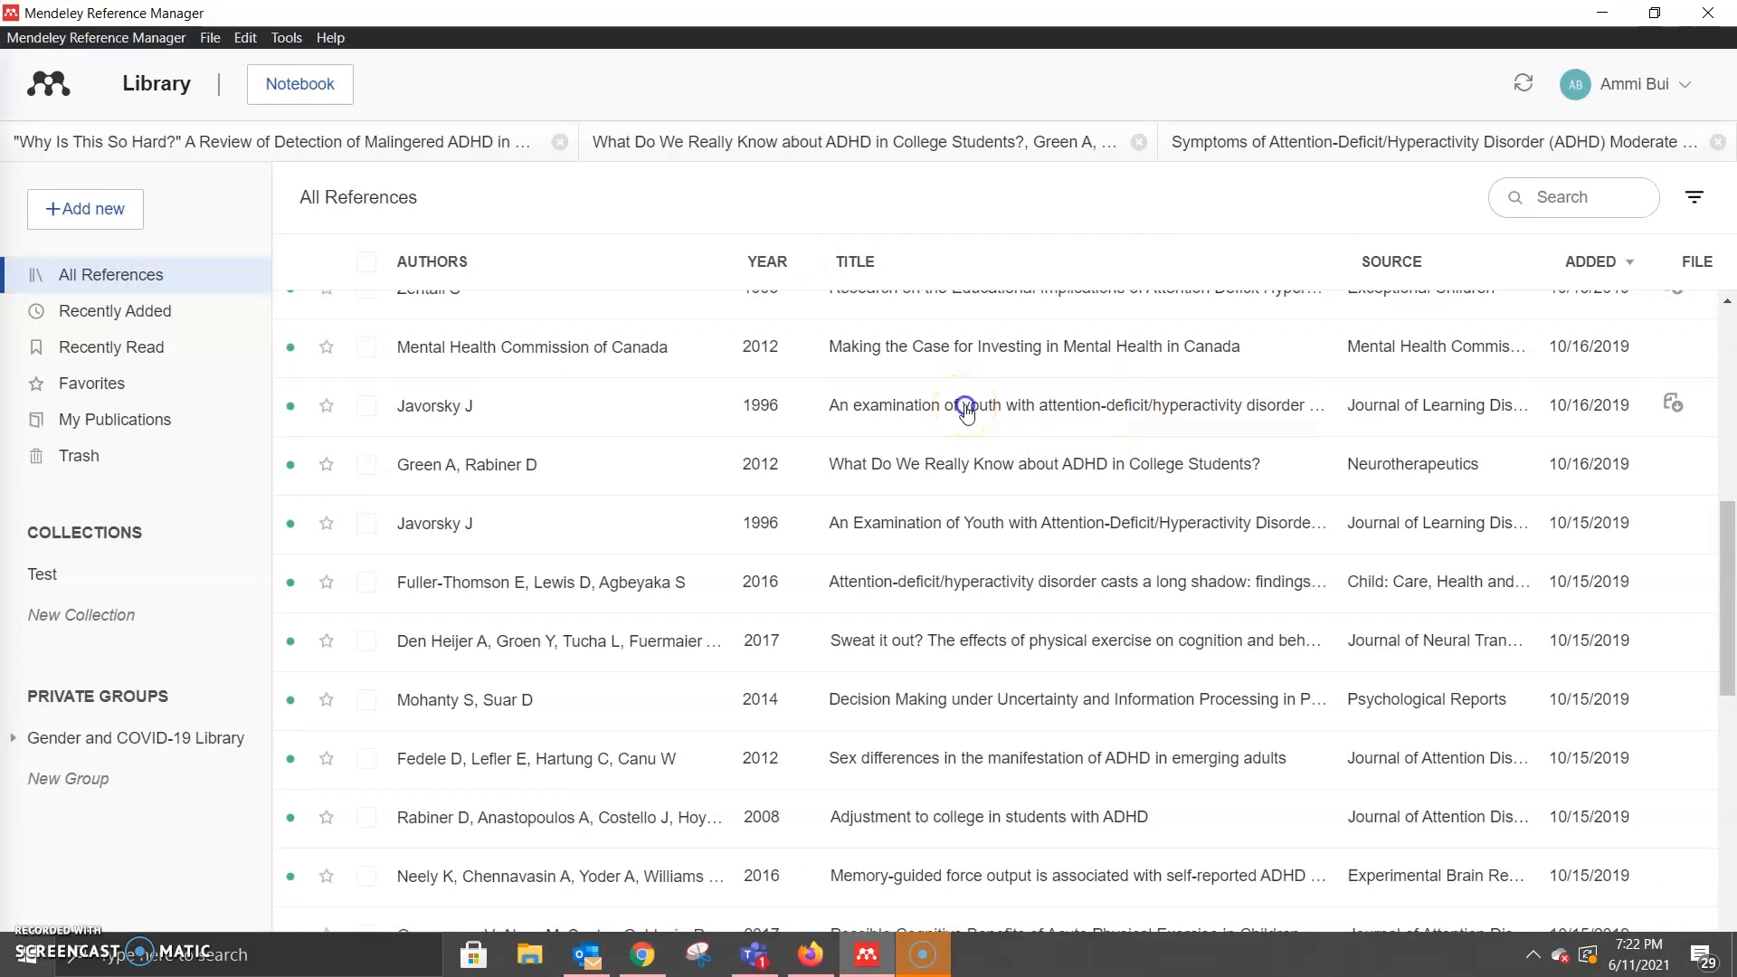
pyautogui.click(965, 408)
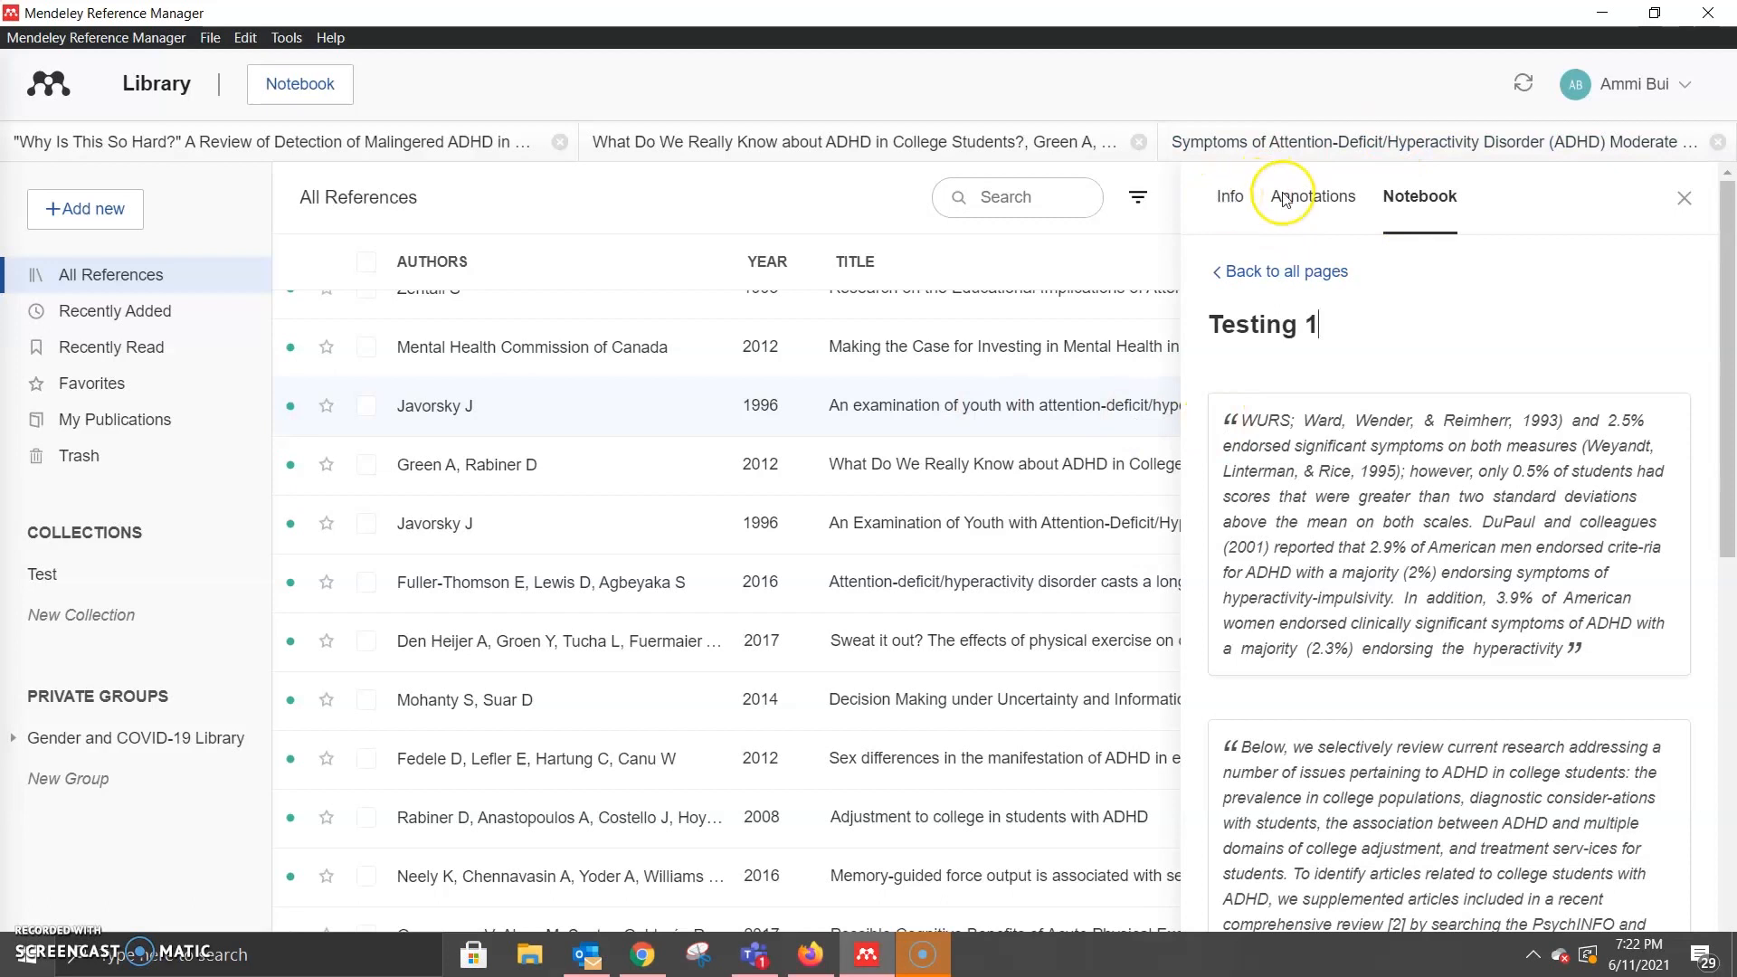
# Step: Show the article's Info details and start adding a URL, dated accessed 16/10/2019
pyautogui.click(1247, 197)
pyautogui.scroll(-3, 1466, 452)
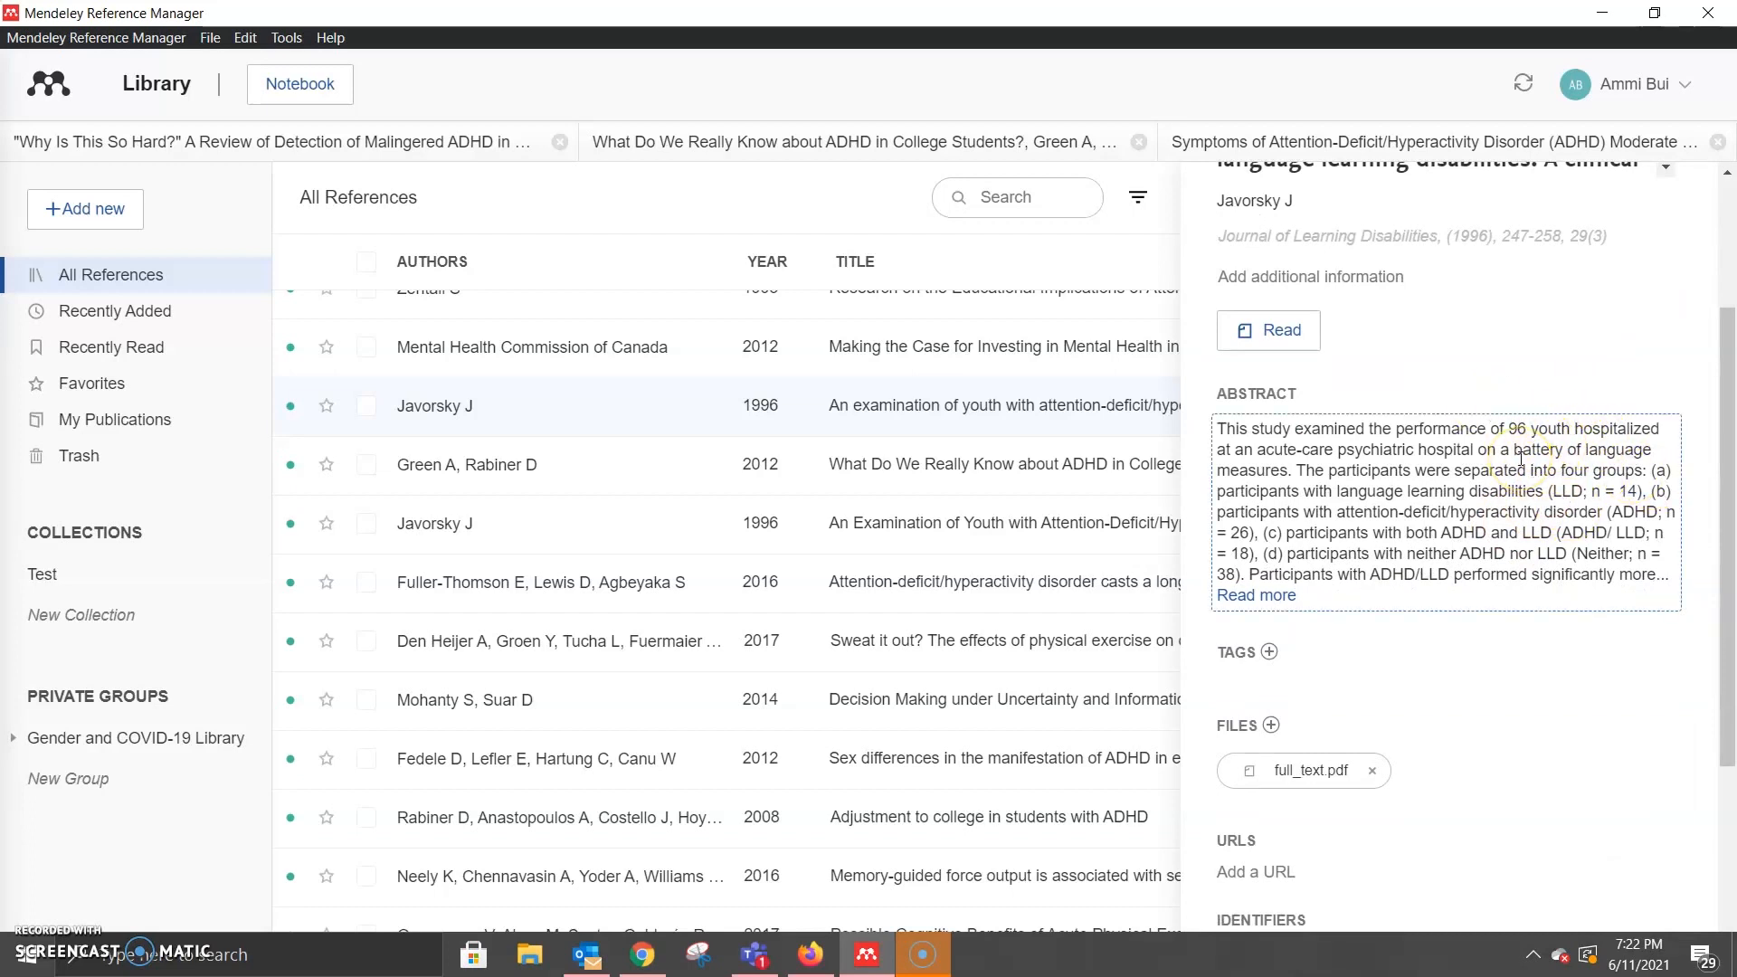
pyautogui.scroll(-4, 1521, 459)
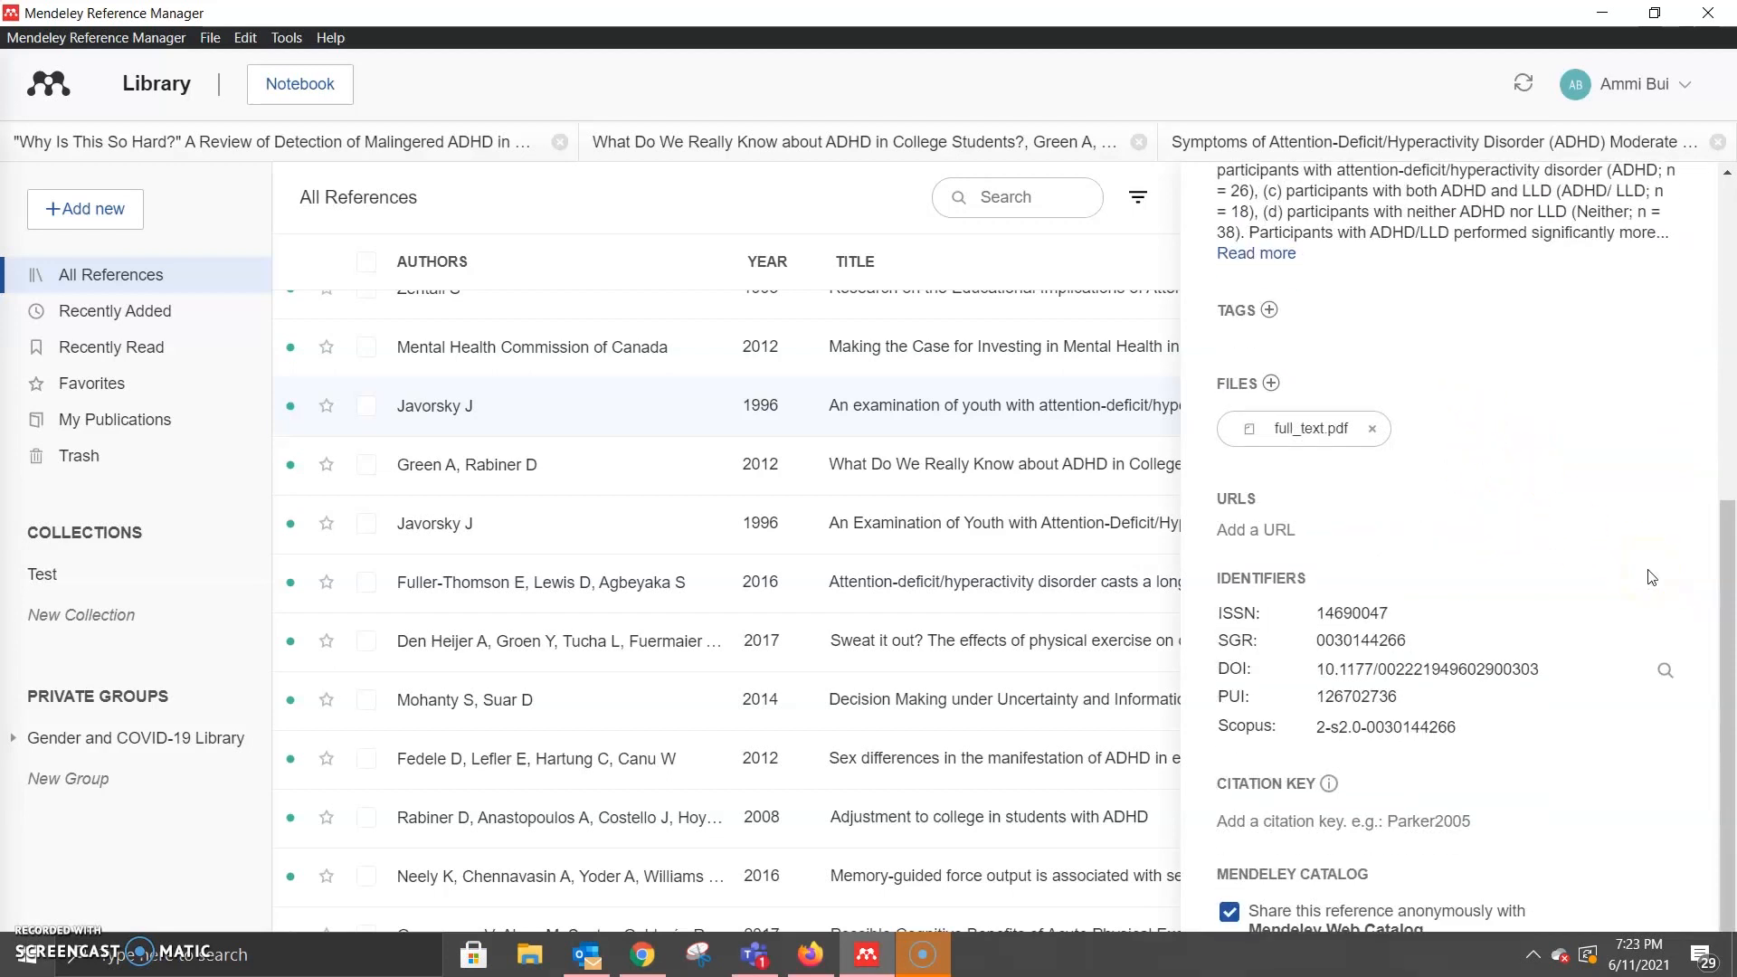
pyautogui.scroll(4, 1640, 447)
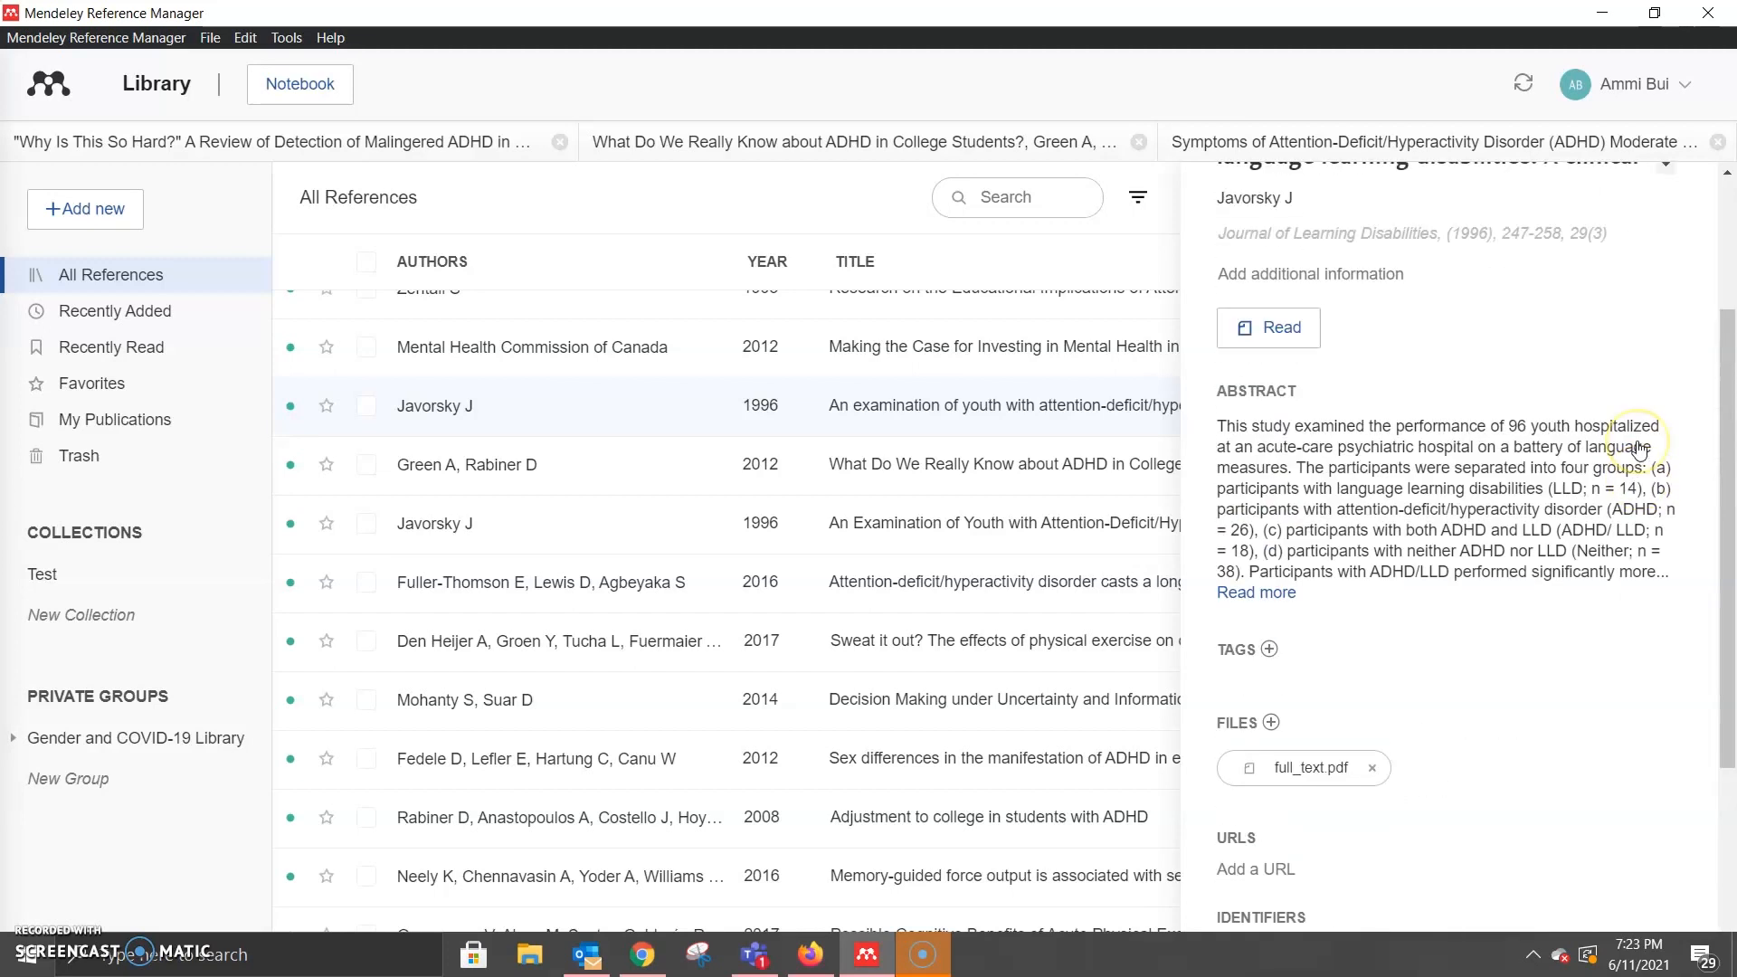
pyautogui.scroll(-1, 1642, 452)
pyautogui.scroll(3, 1533, 298)
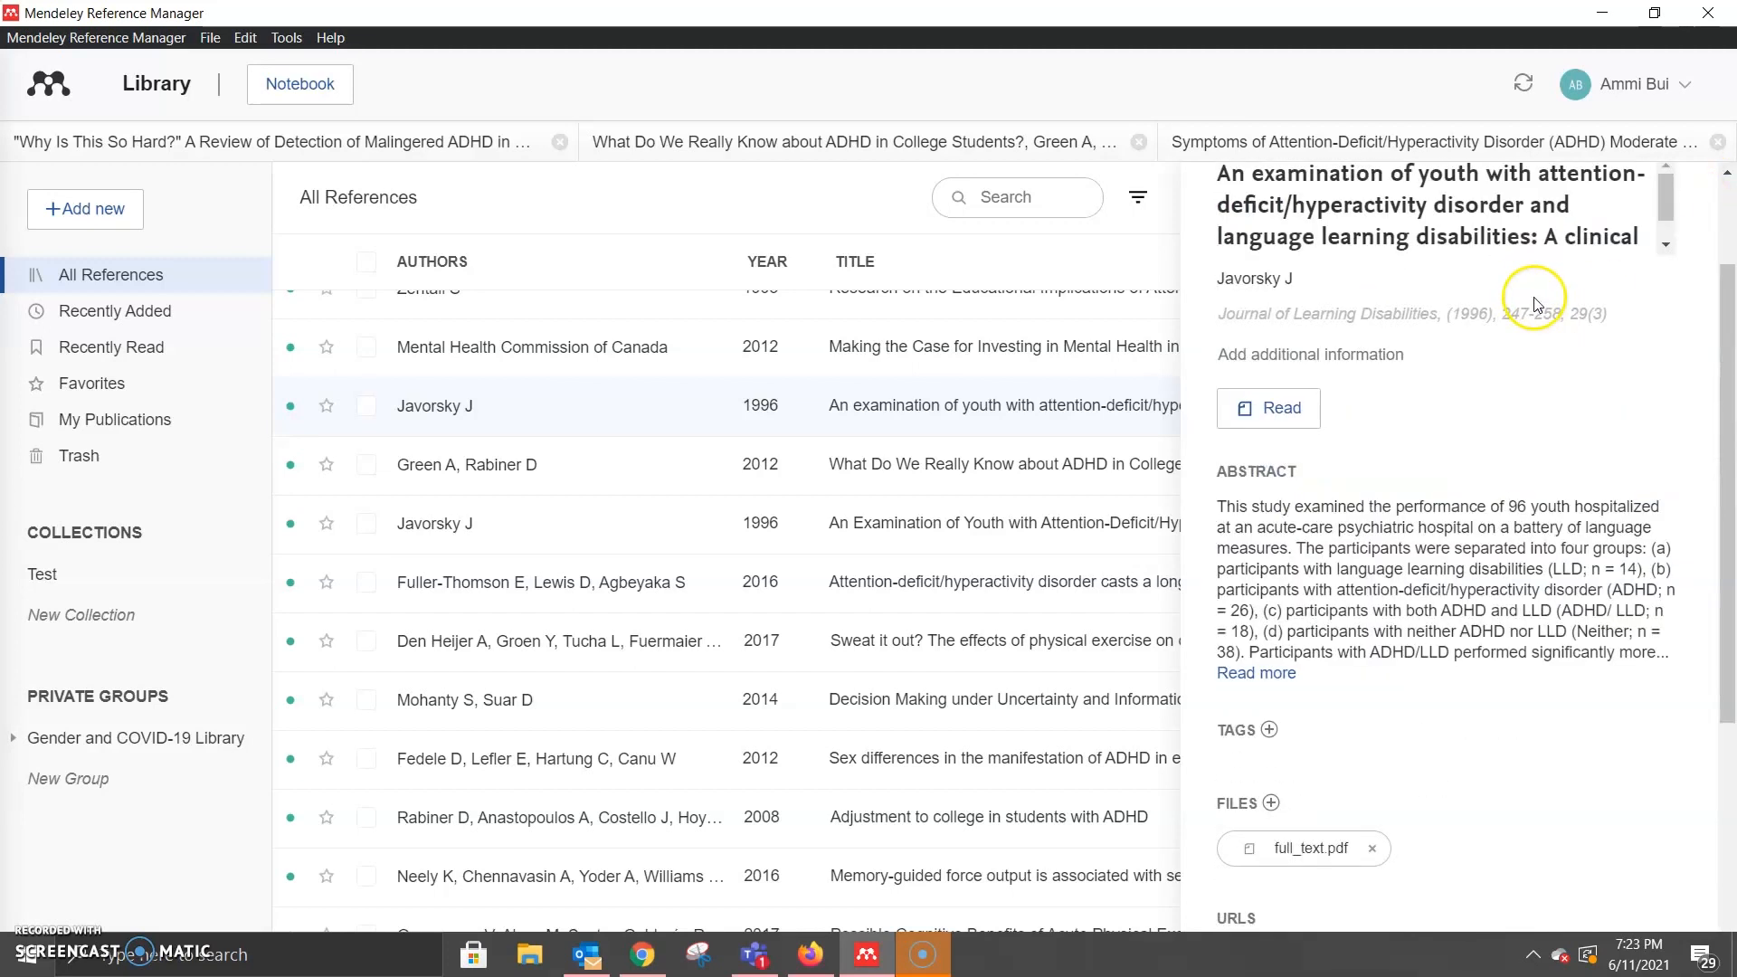
pyautogui.scroll(-2, 1128, 271)
pyautogui.scroll(-2, 1423, 450)
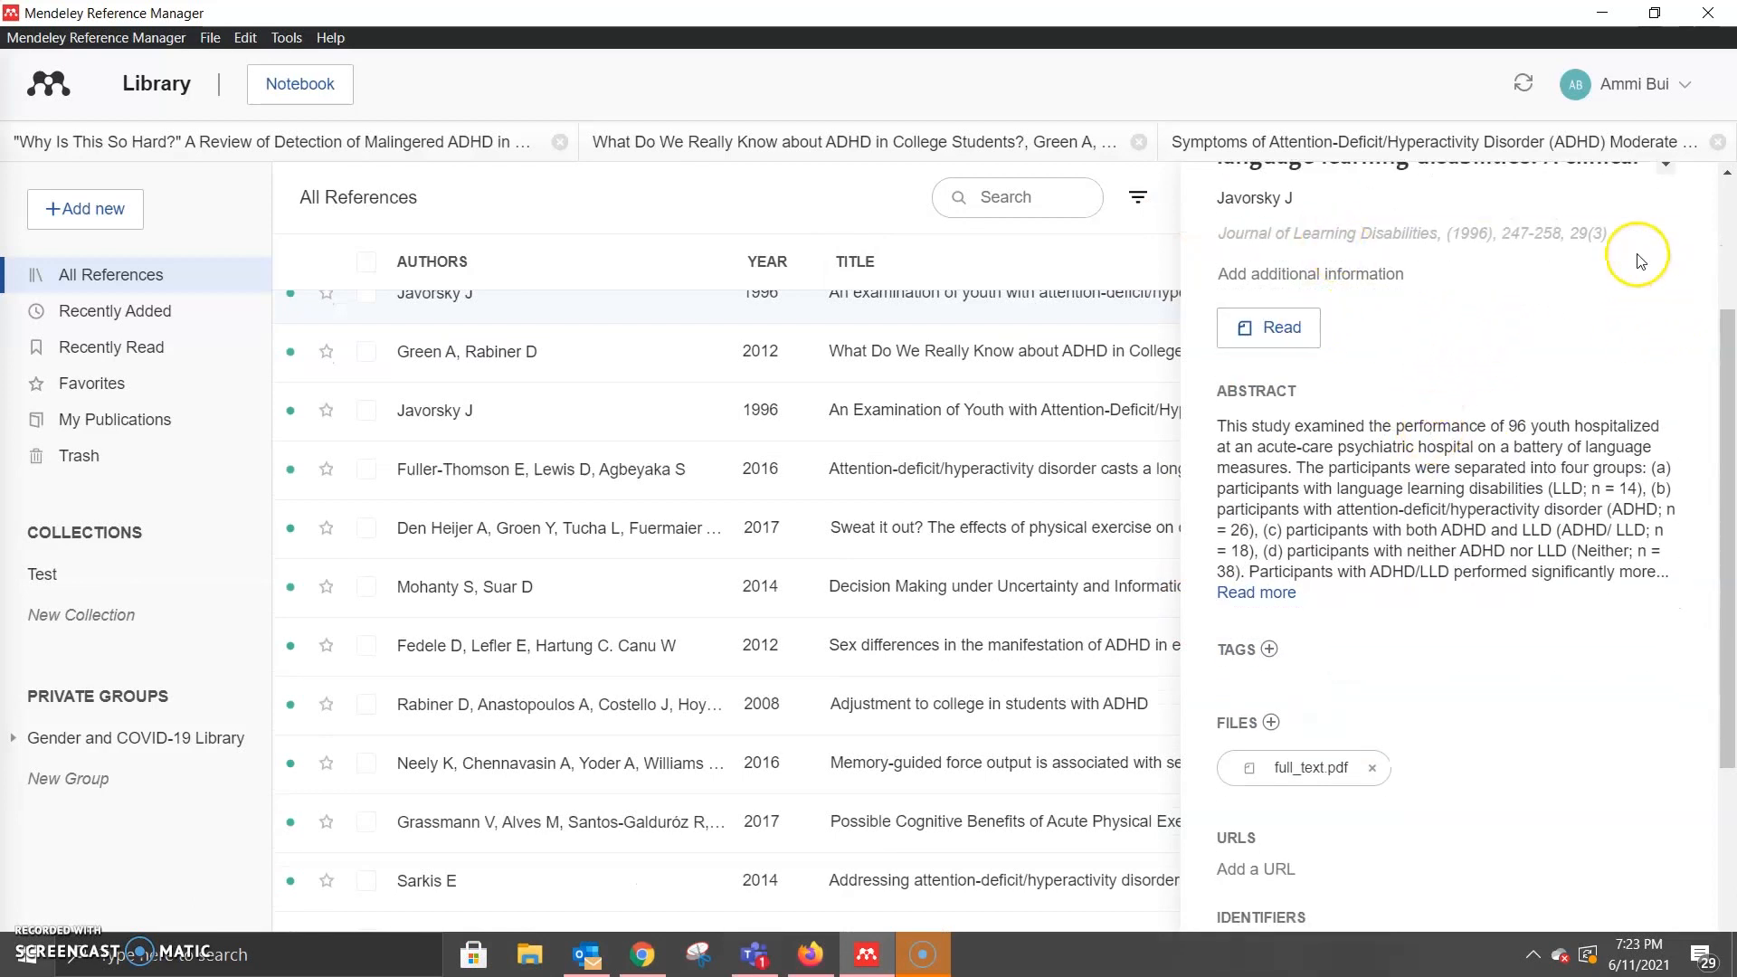
pyautogui.scroll(-2, 1628, 457)
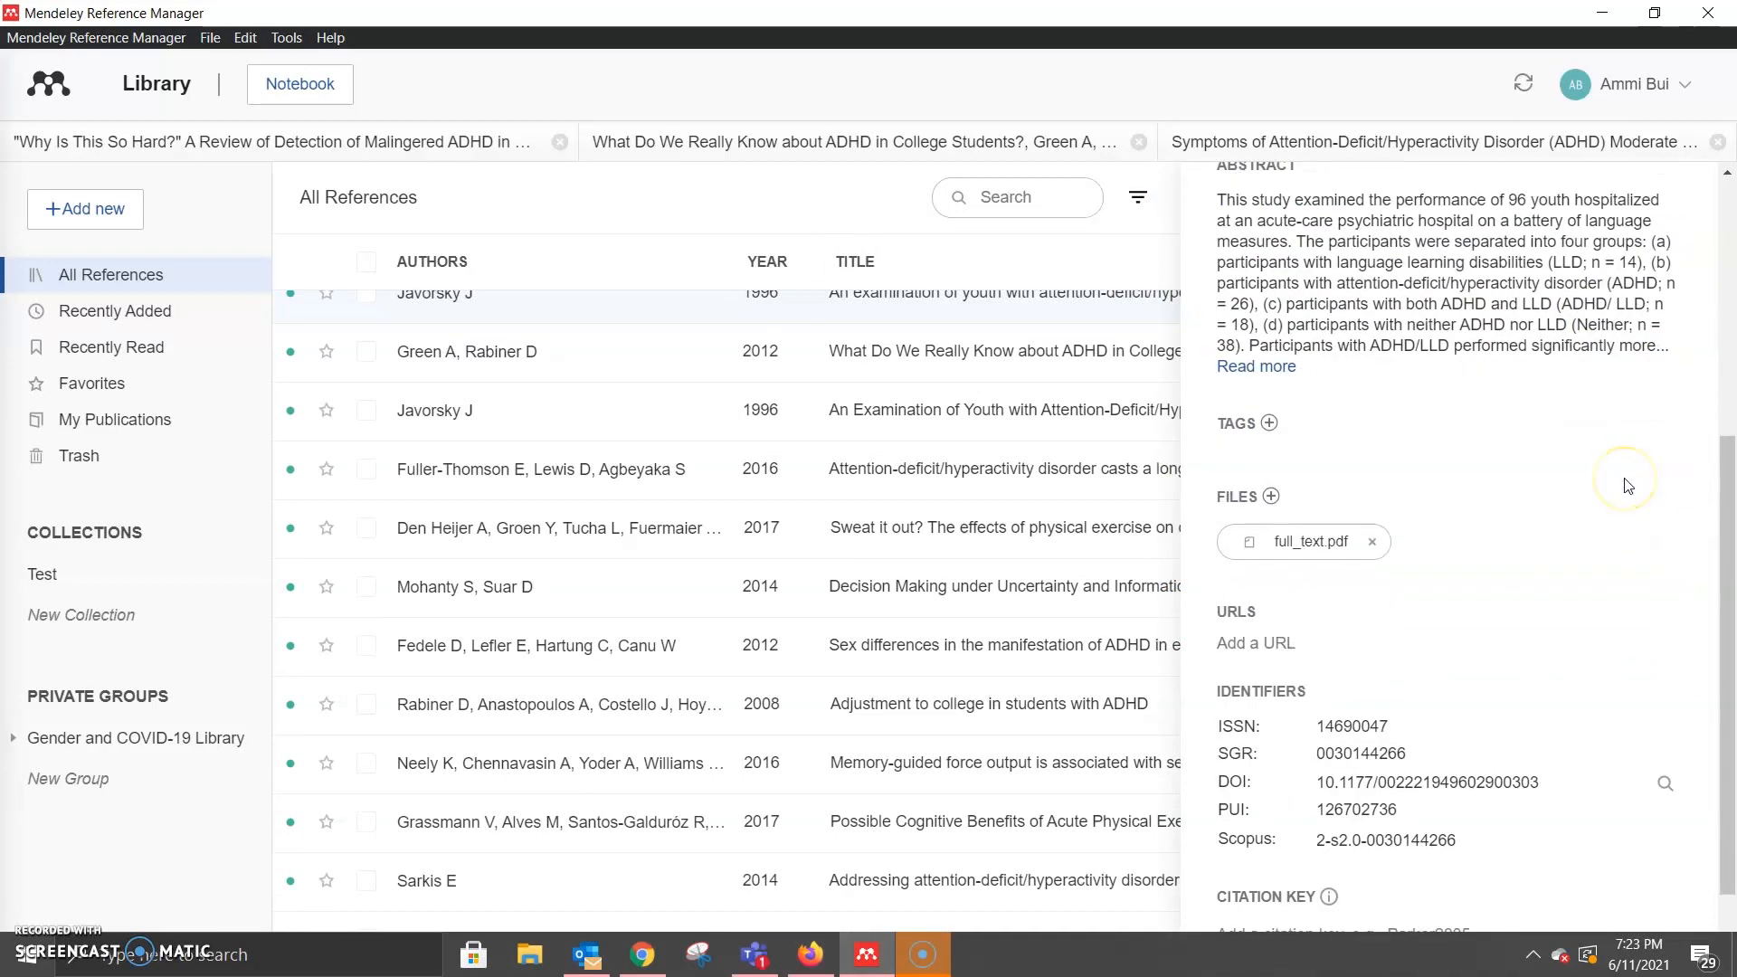
pyautogui.scroll(-1, 1628, 486)
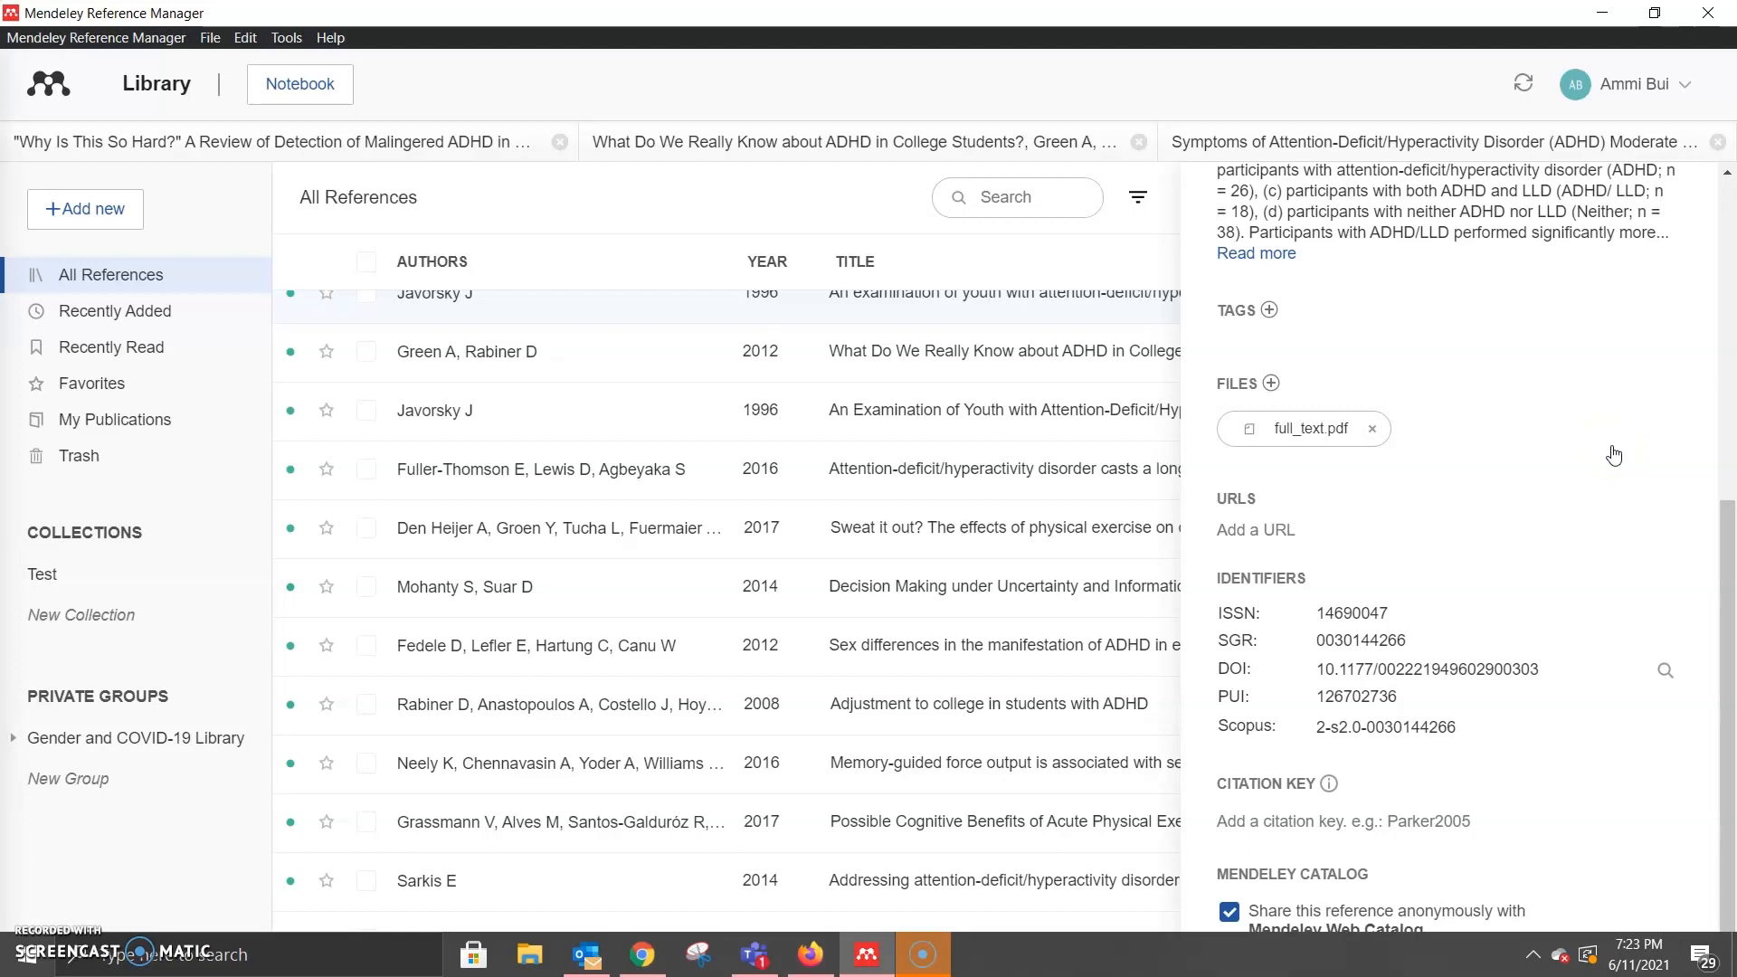
pyautogui.click(1294, 526)
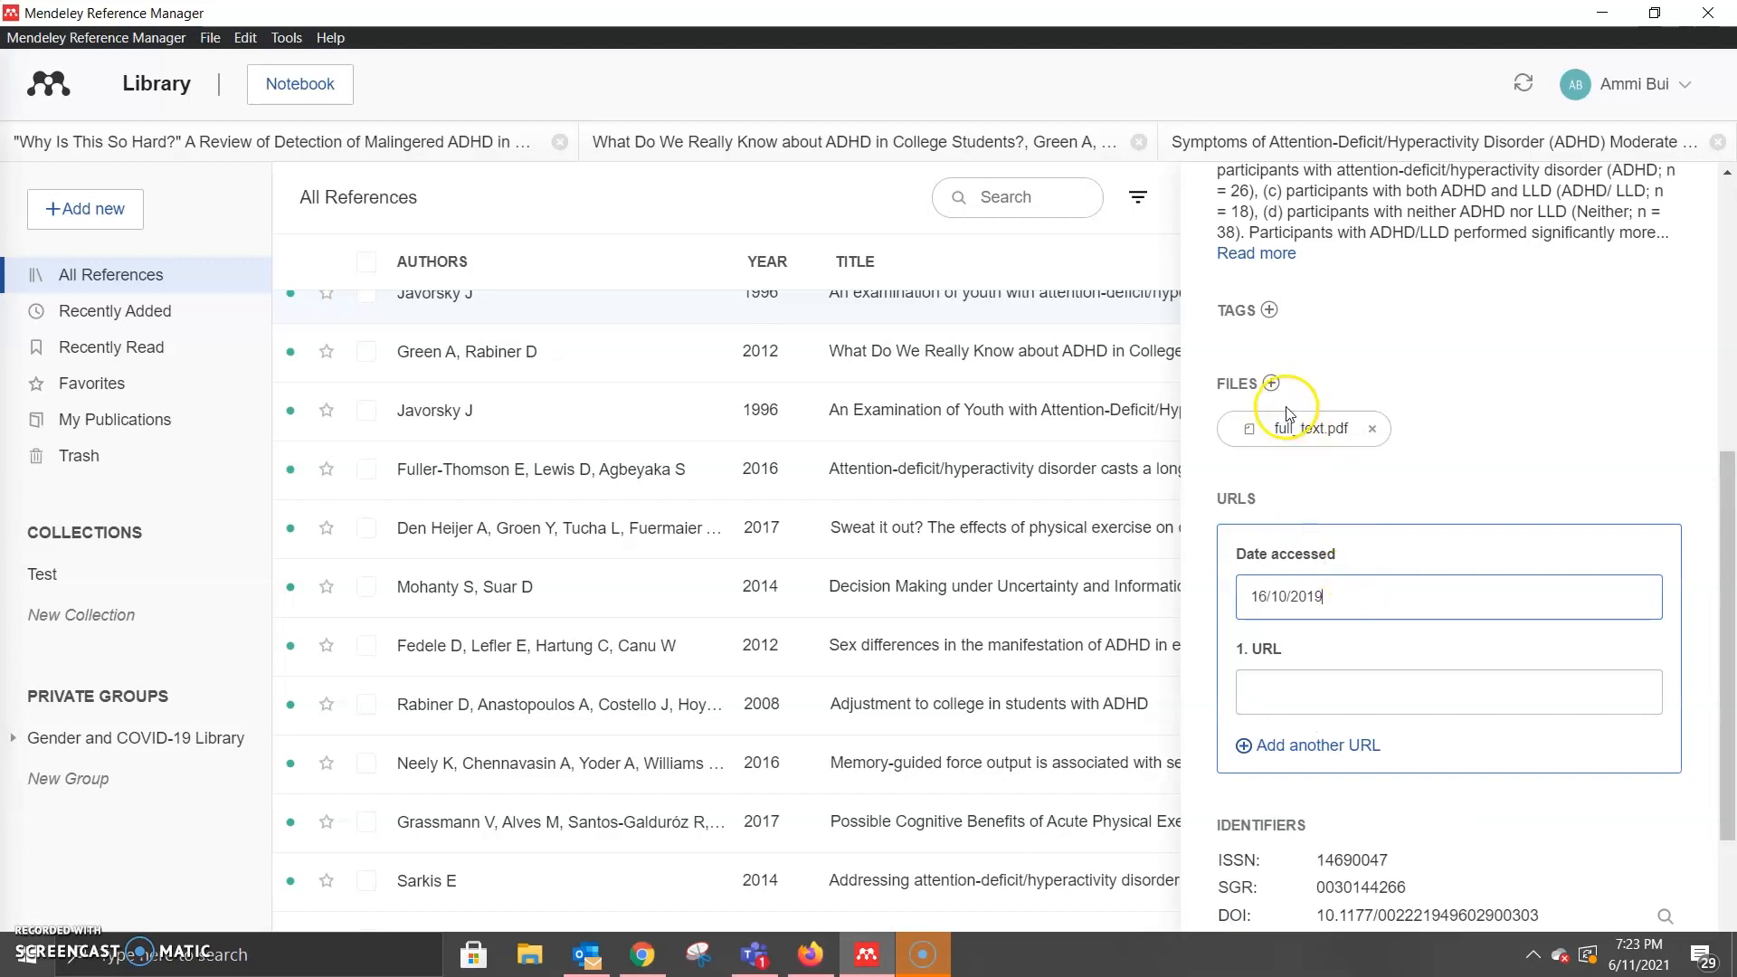
# Step: Show the Tools menu's options to install Mendeley Web Importer and Mendeley Cite for Word
pyautogui.scroll(3, 1270, 296)
pyautogui.scroll(5, 1270, 295)
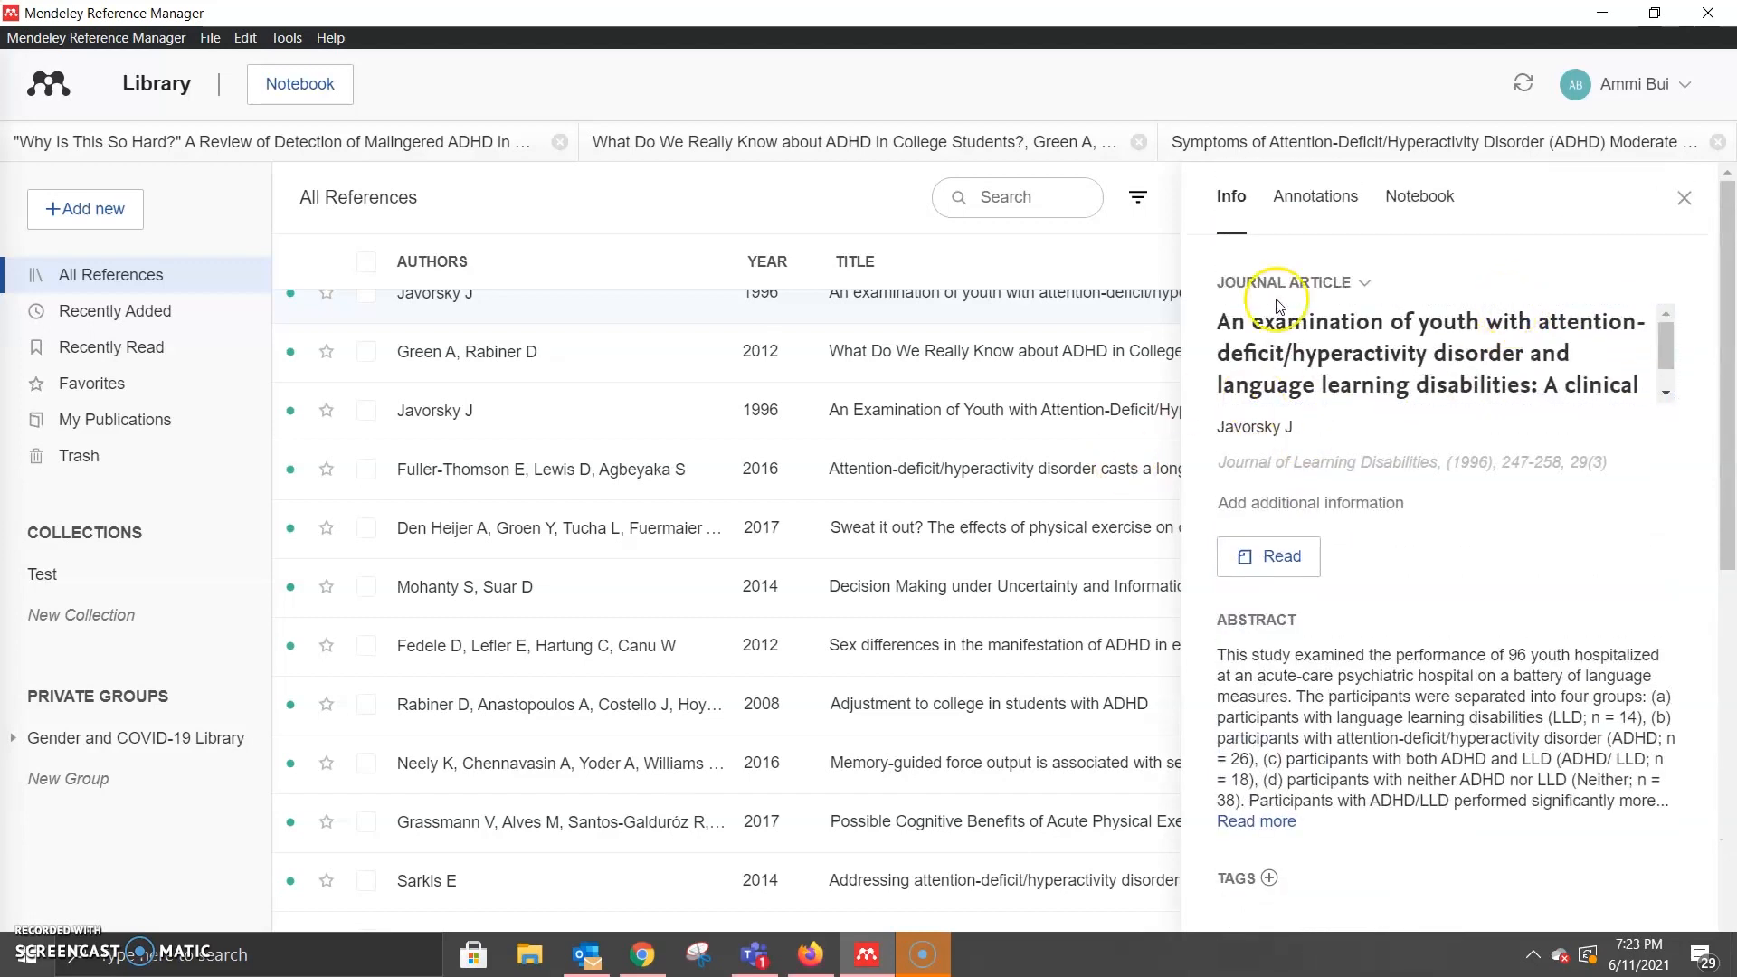
pyautogui.scroll(-5, 1538, 633)
pyautogui.scroll(-7, 1549, 667)
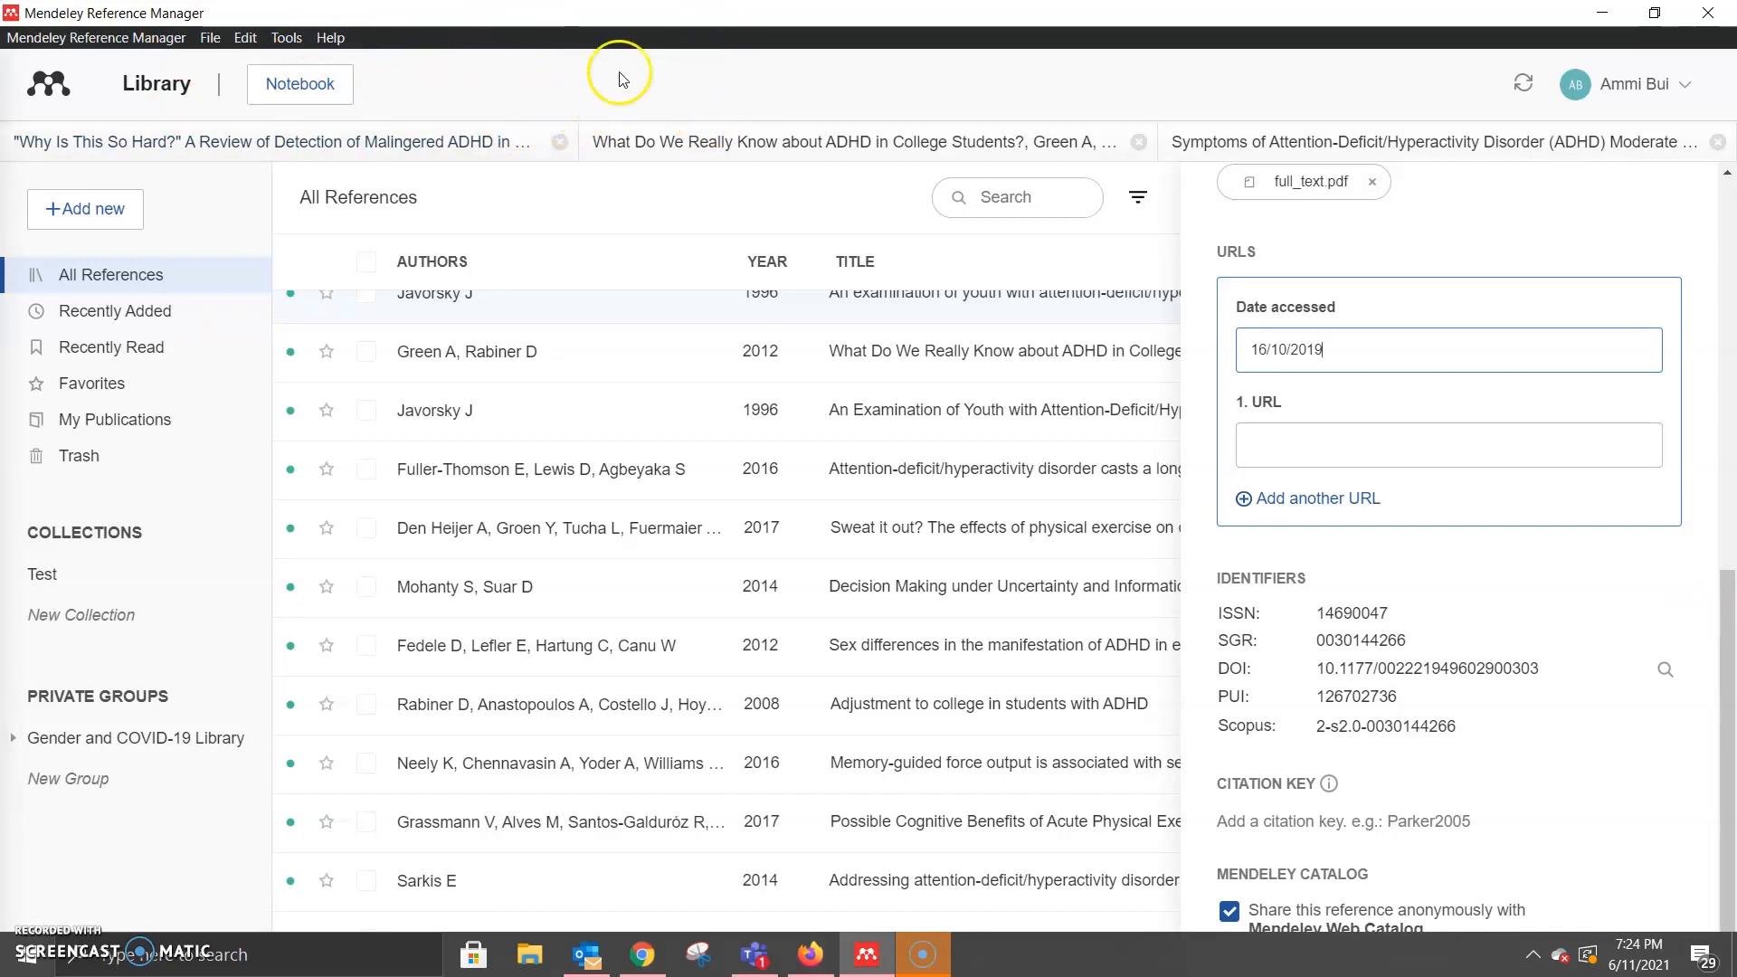
pyautogui.click(288, 38)
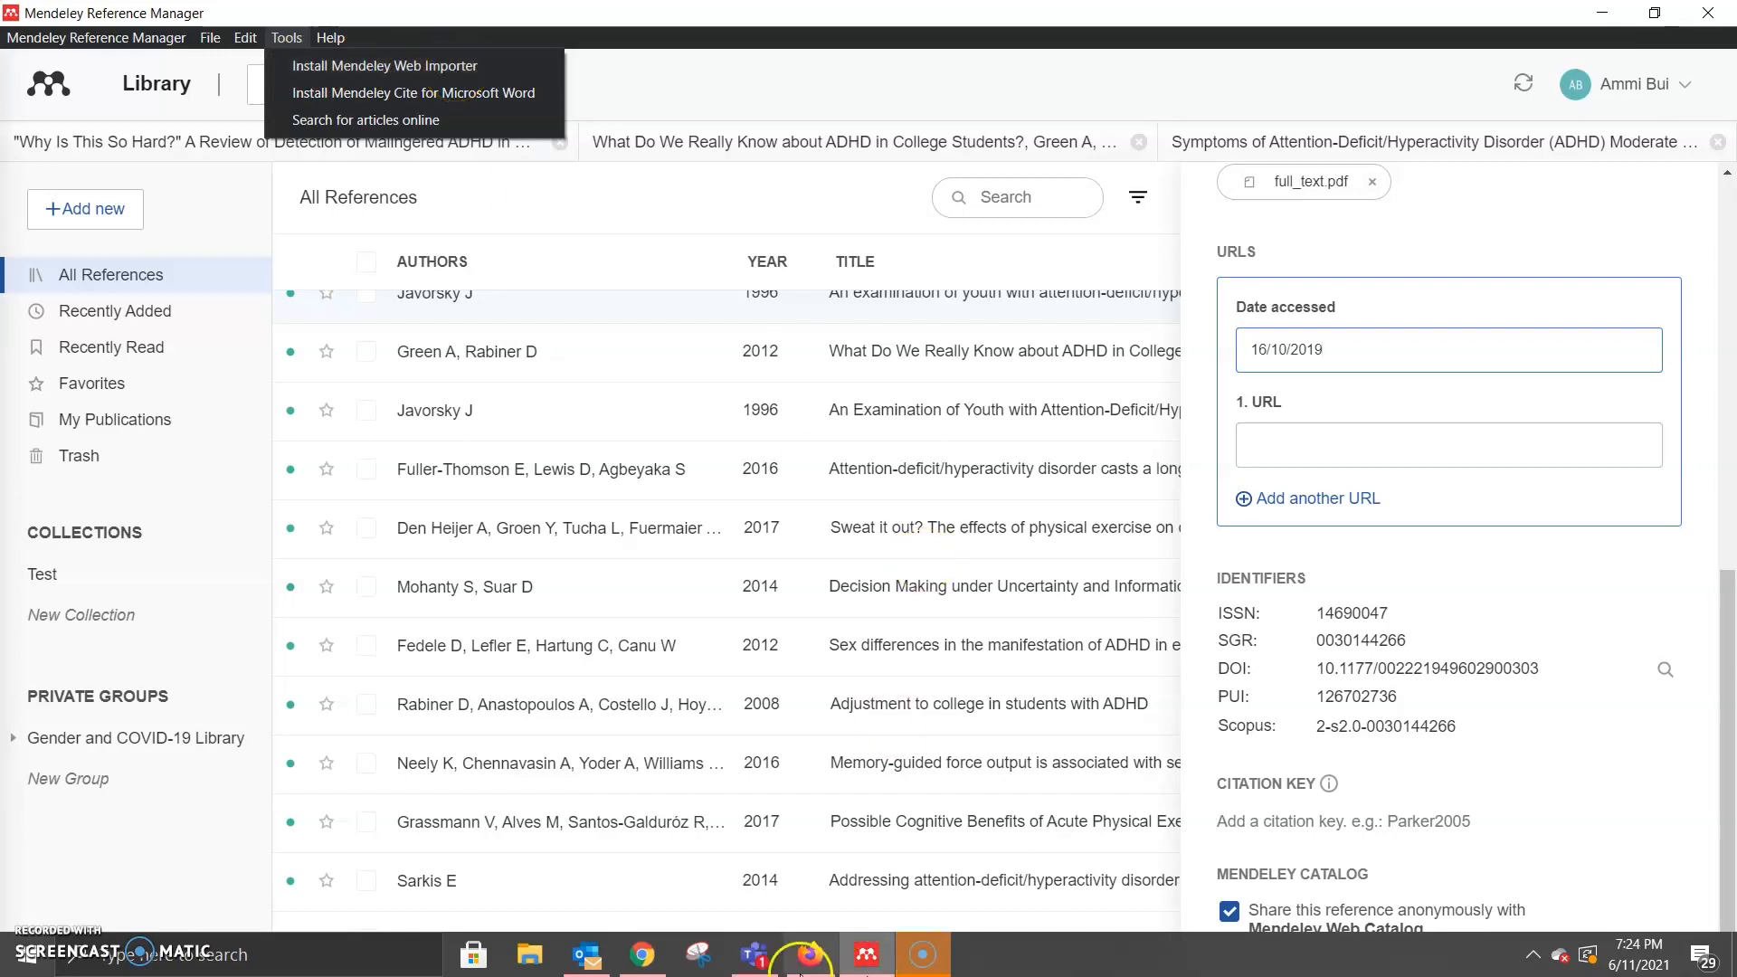
pyautogui.moveTo(813, 967)
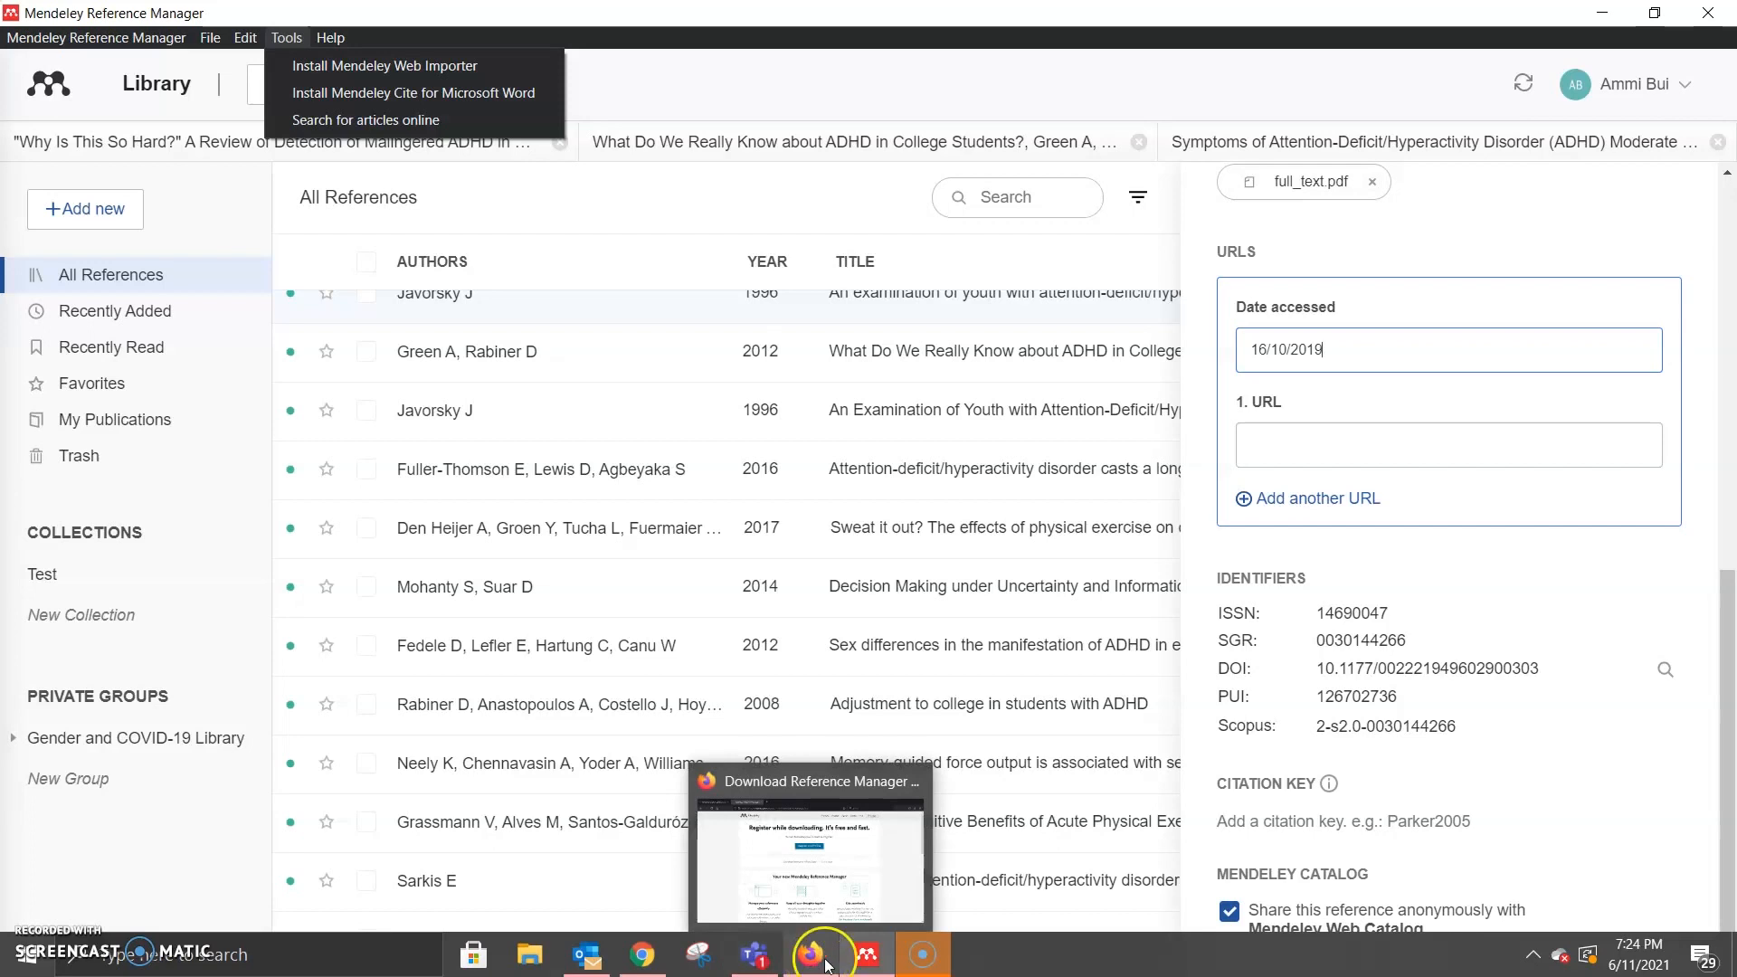
# Step: In Firefox, go to mendeley.com's Web Importer download page via the footer link
pyautogui.click(825, 964)
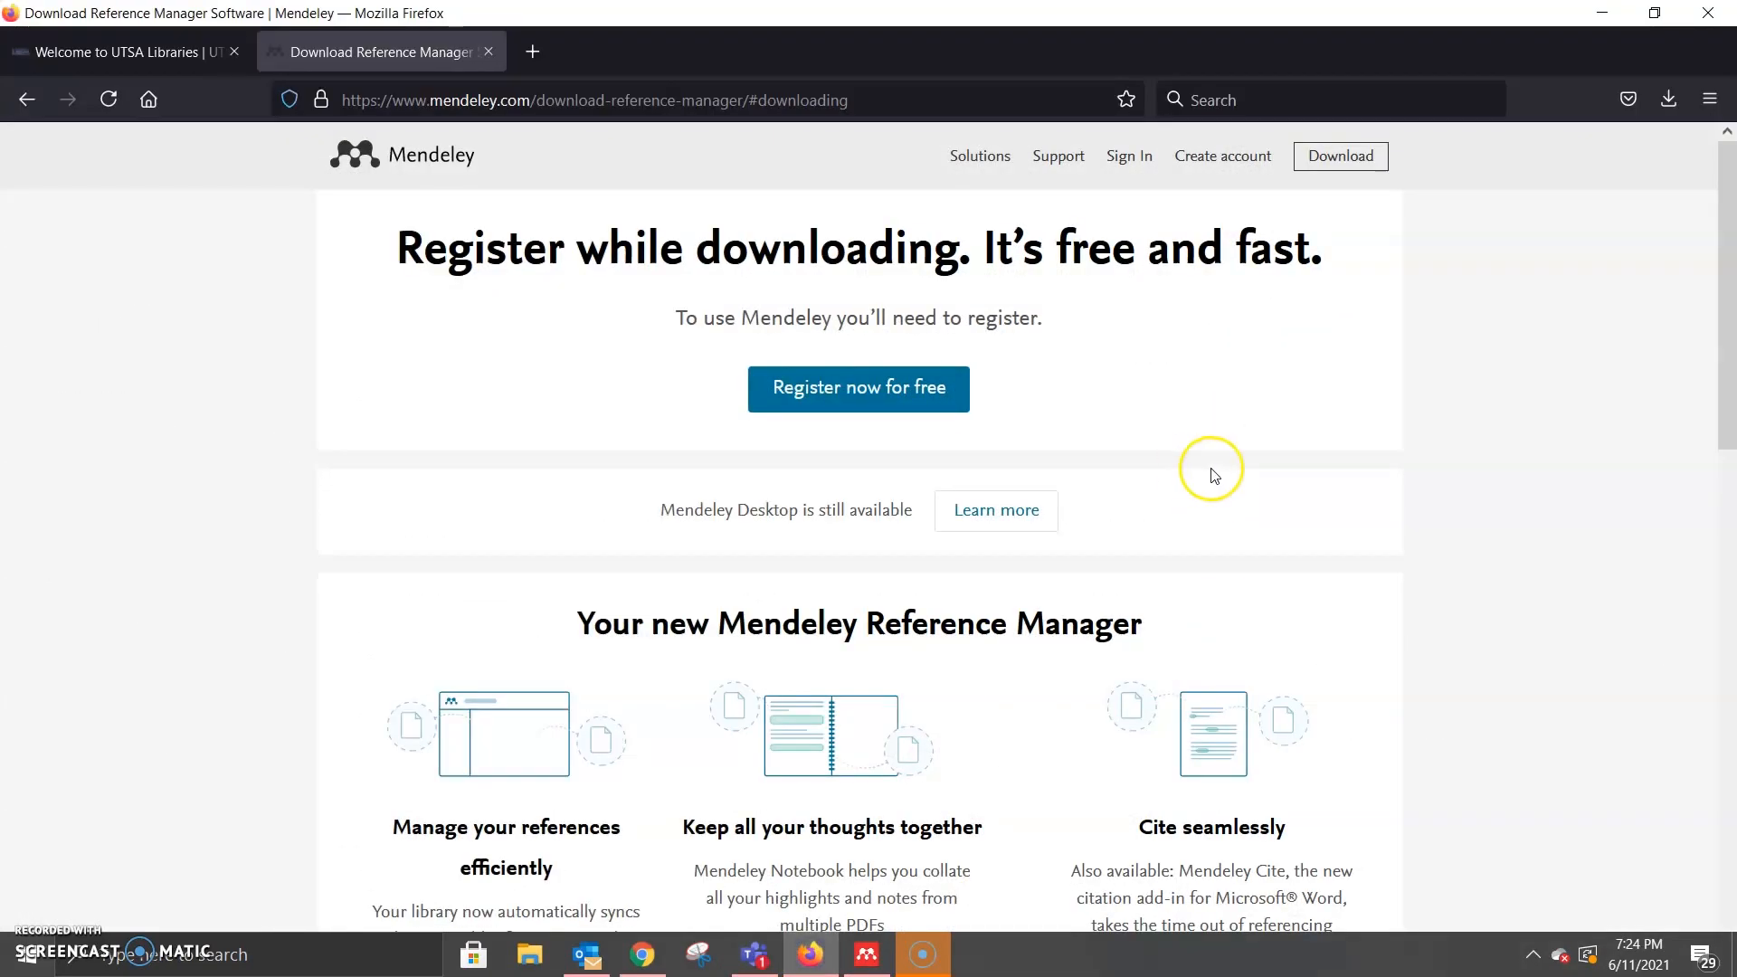
pyautogui.scroll(-3, 1271, 479)
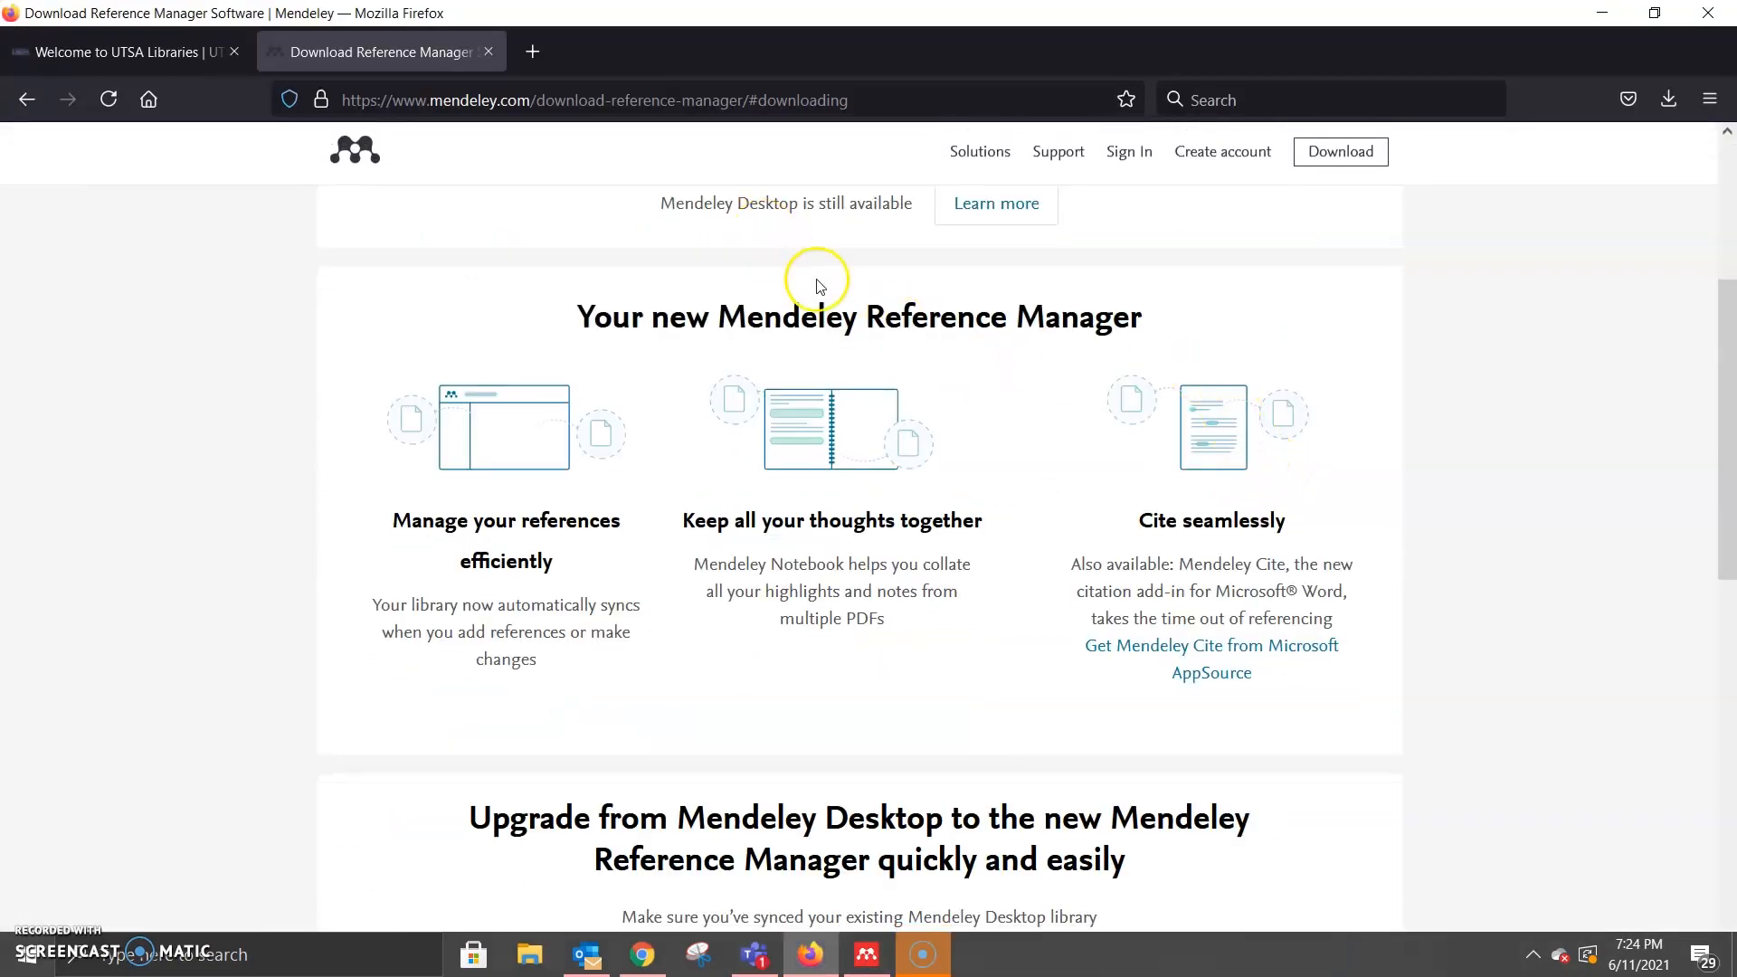
pyautogui.scroll(-10, 817, 285)
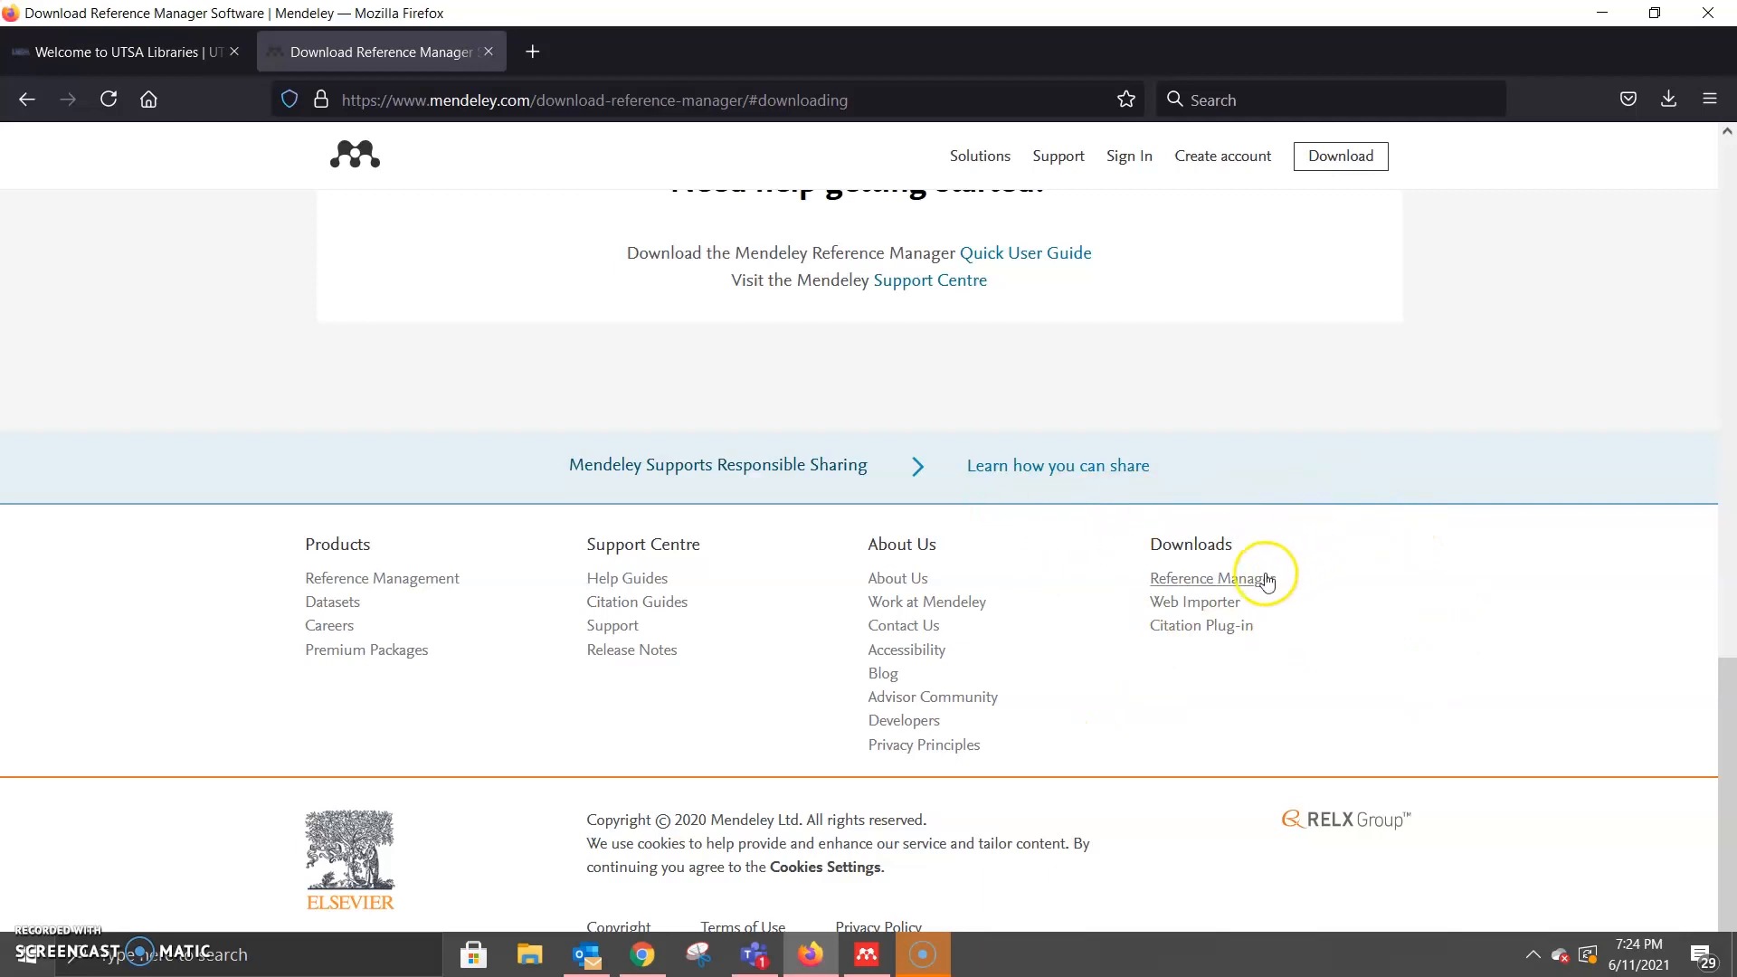
pyautogui.click(1211, 603)
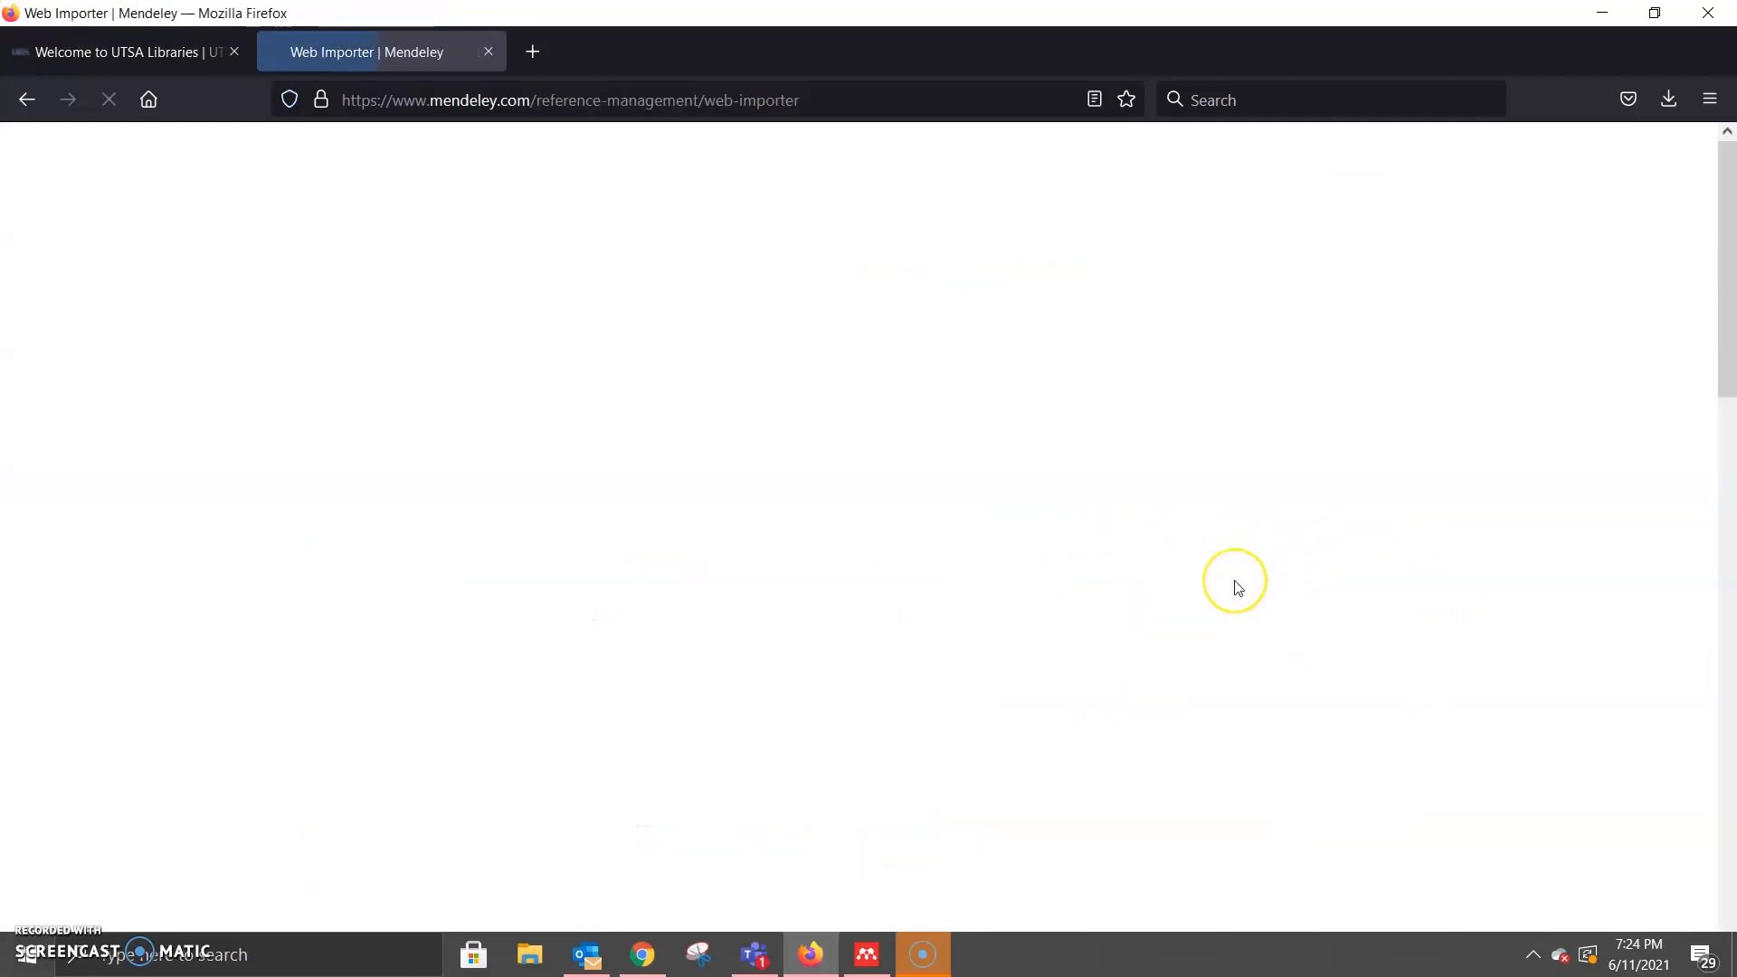
# Step: Follow Get Web Importer for Firefox to the Mendeley Web Importer add-ons page
pyautogui.scroll(-2, 1371, 289)
pyautogui.scroll(3, 1563, 302)
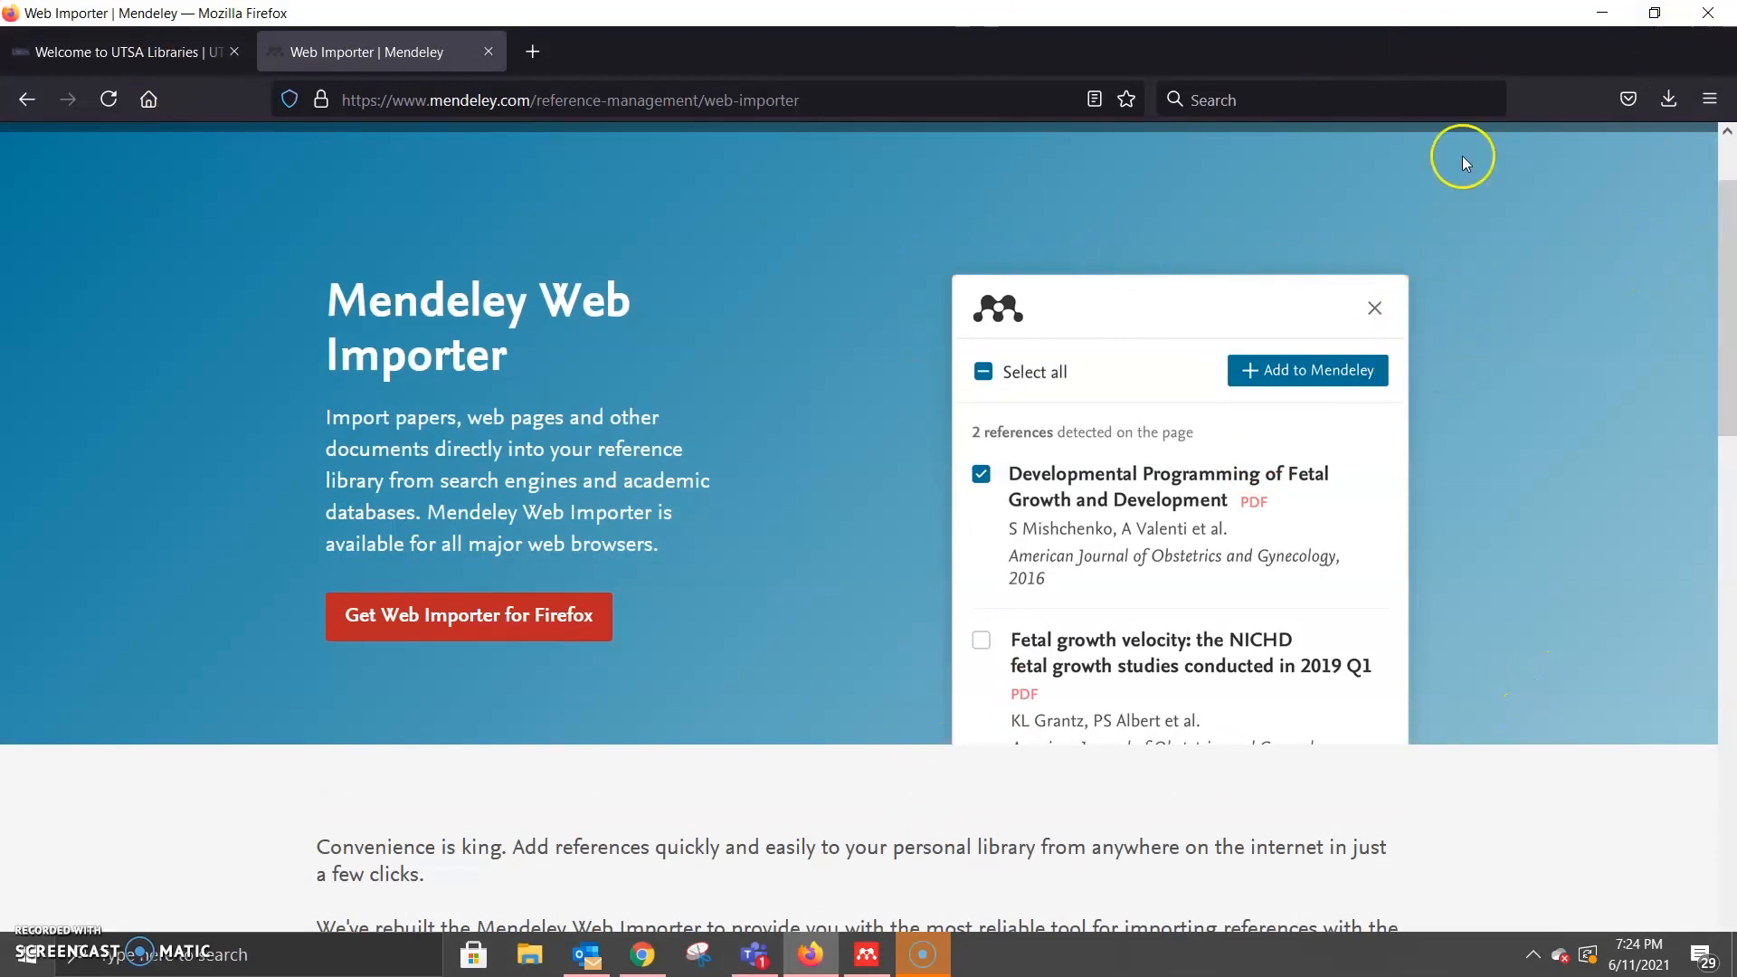
pyautogui.scroll(-2, 868, 506)
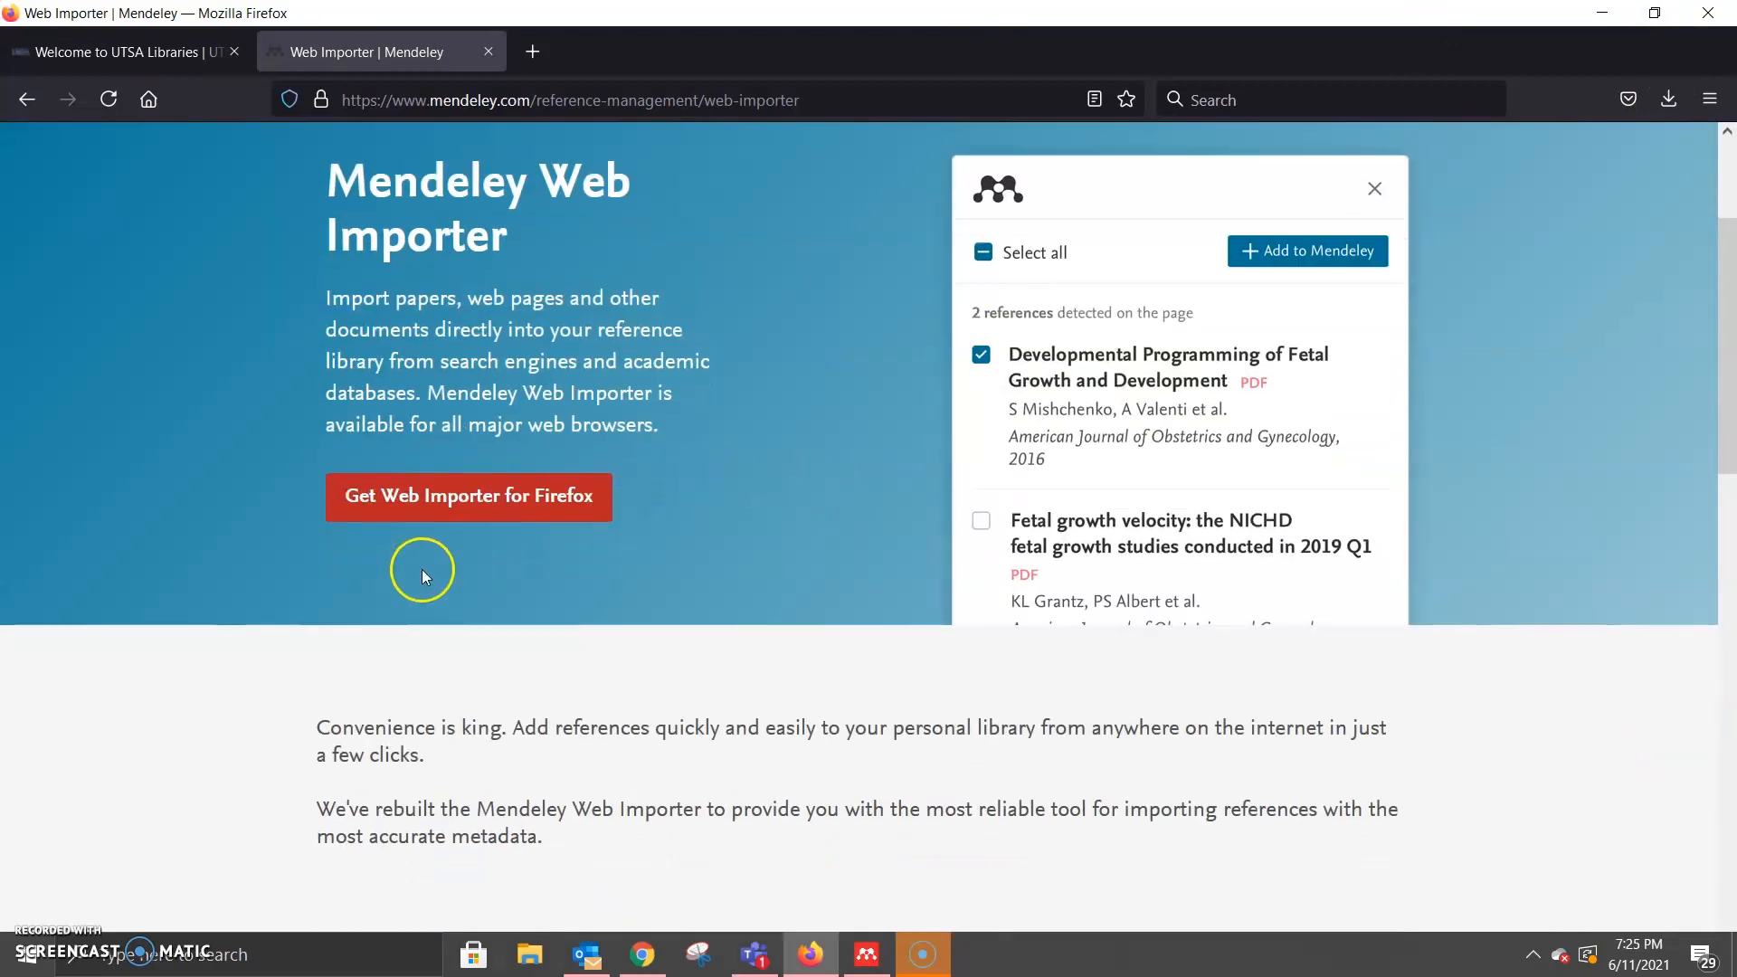
pyautogui.click(430, 507)
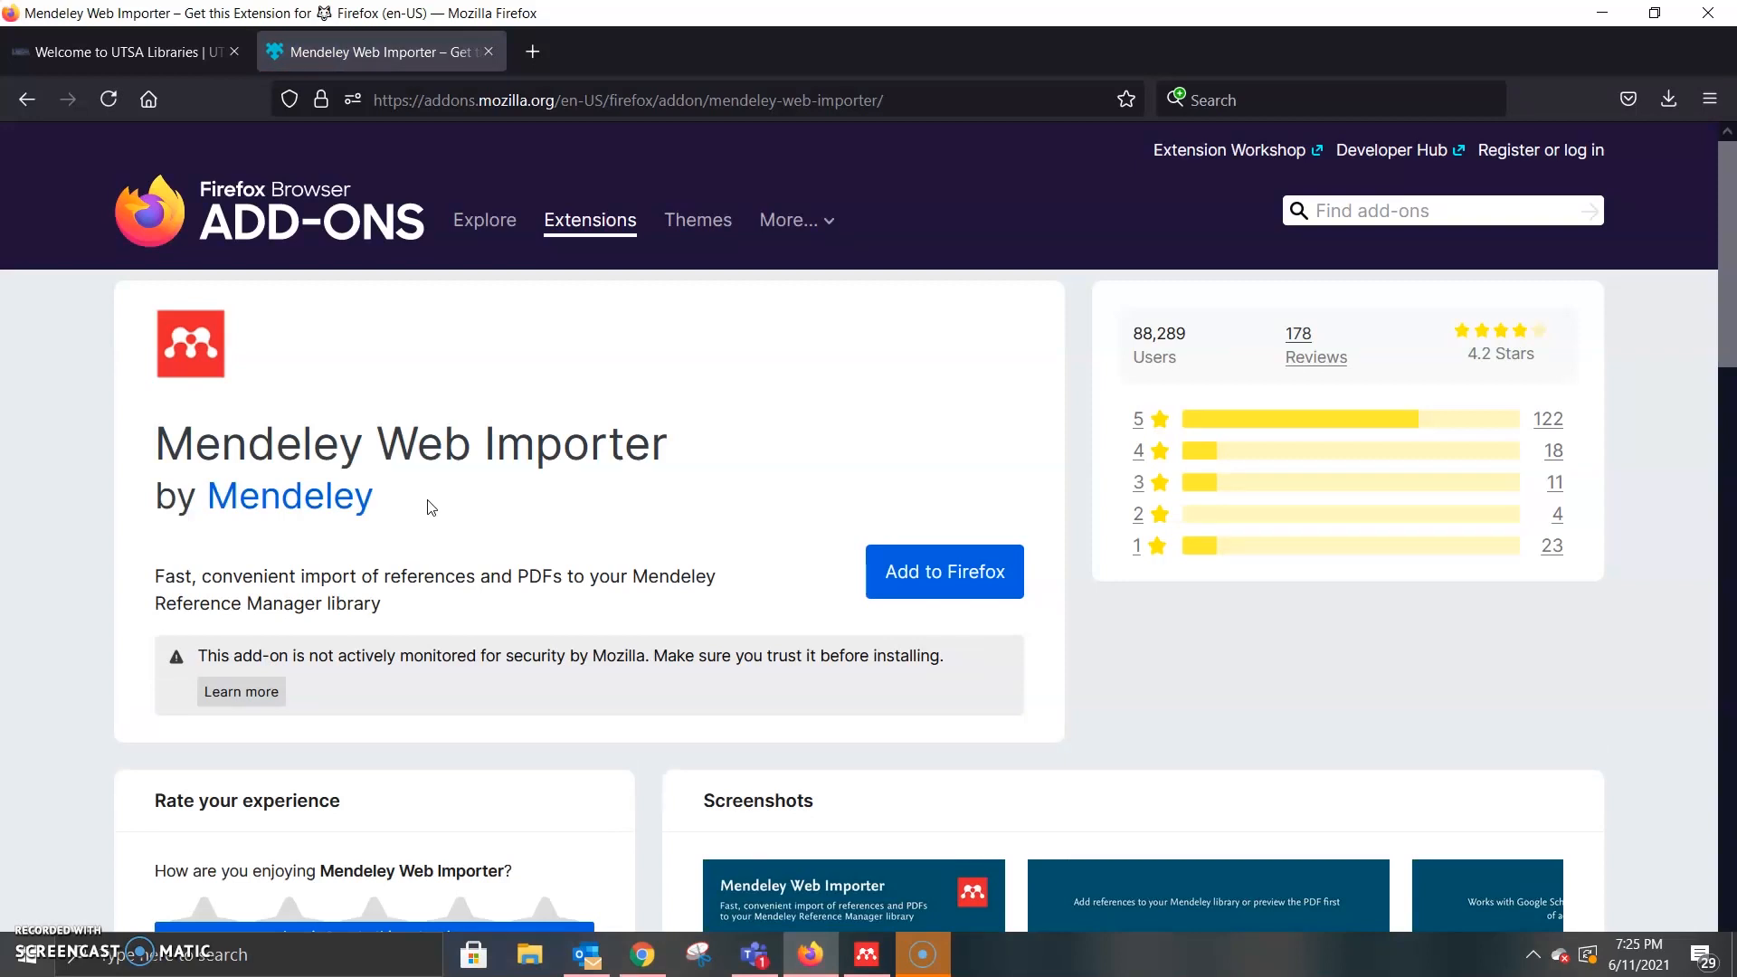
# Step: Add Mendeley Web Importer to Firefox, approve its permissions, and dismiss the confirmation
pyautogui.click(918, 563)
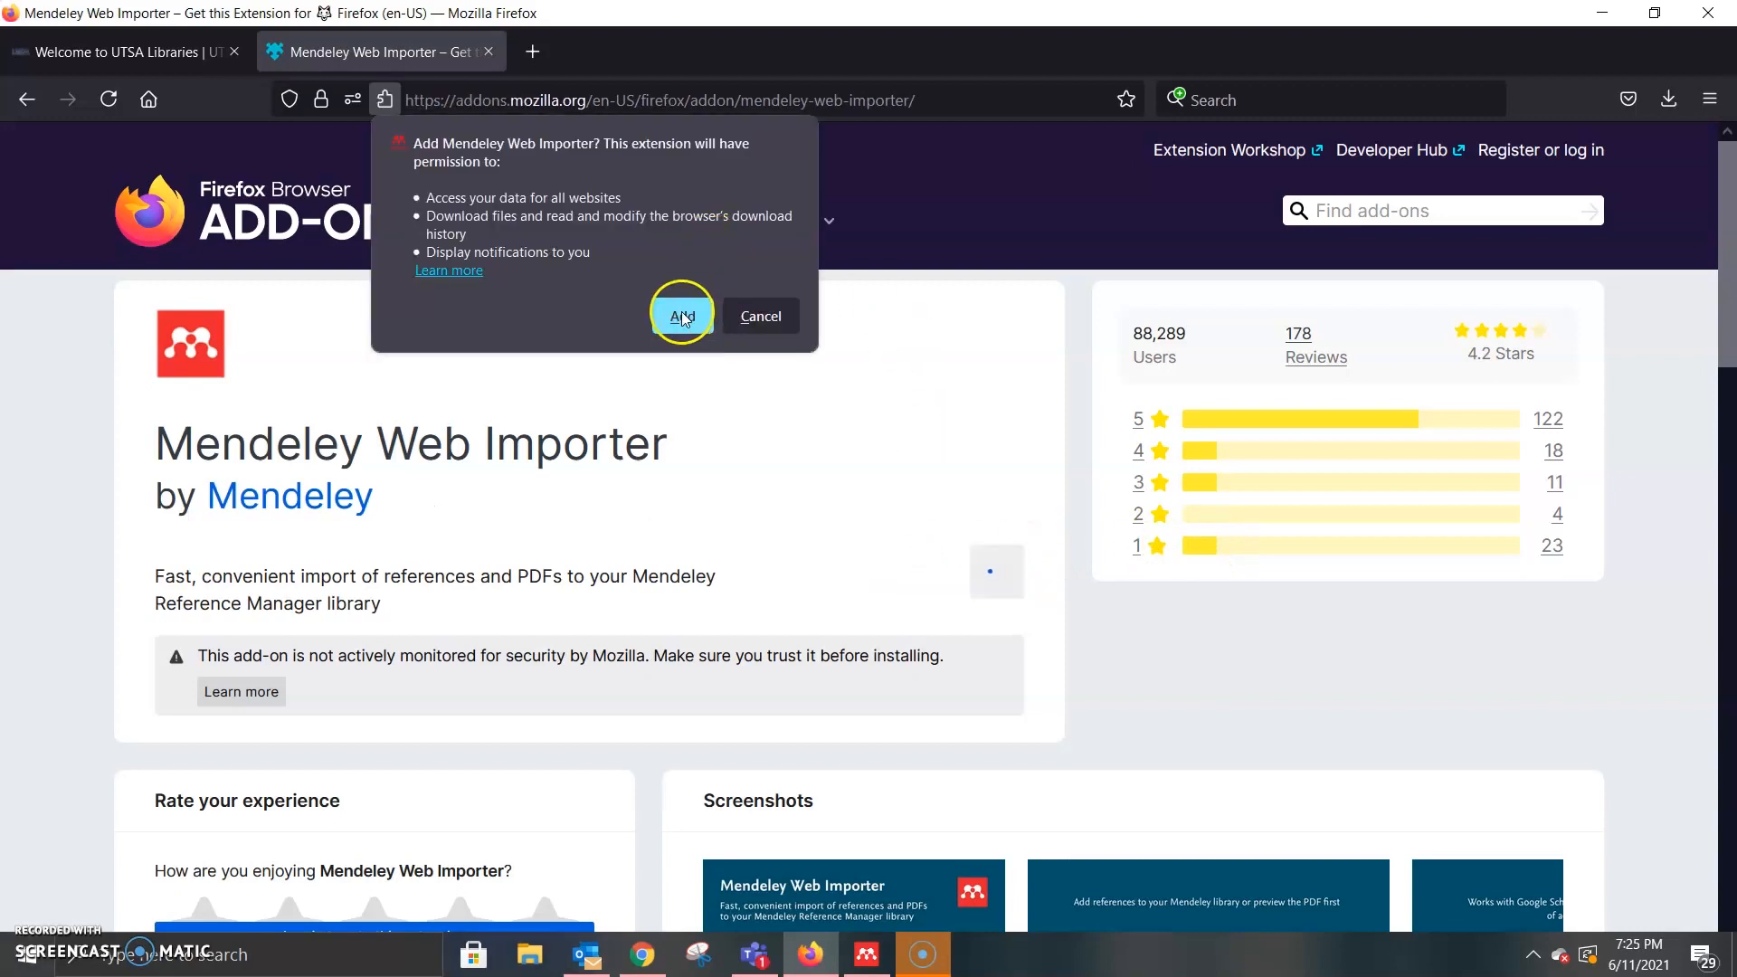
pyautogui.click(681, 317)
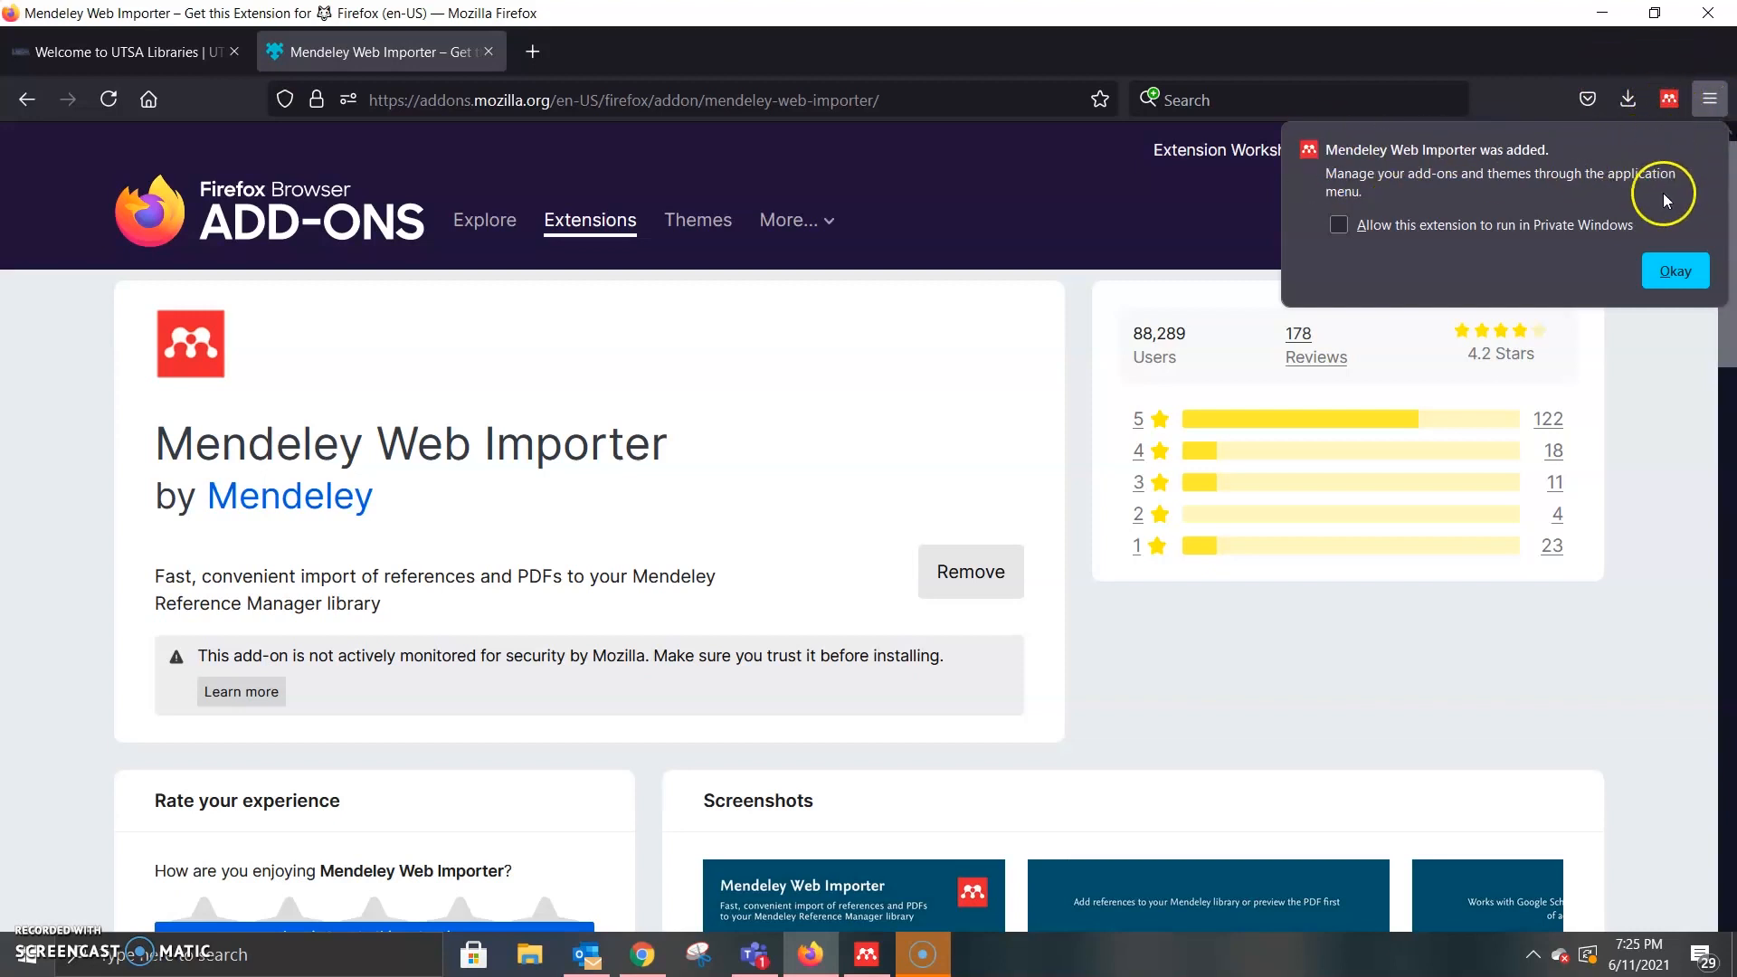
pyautogui.click(1665, 274)
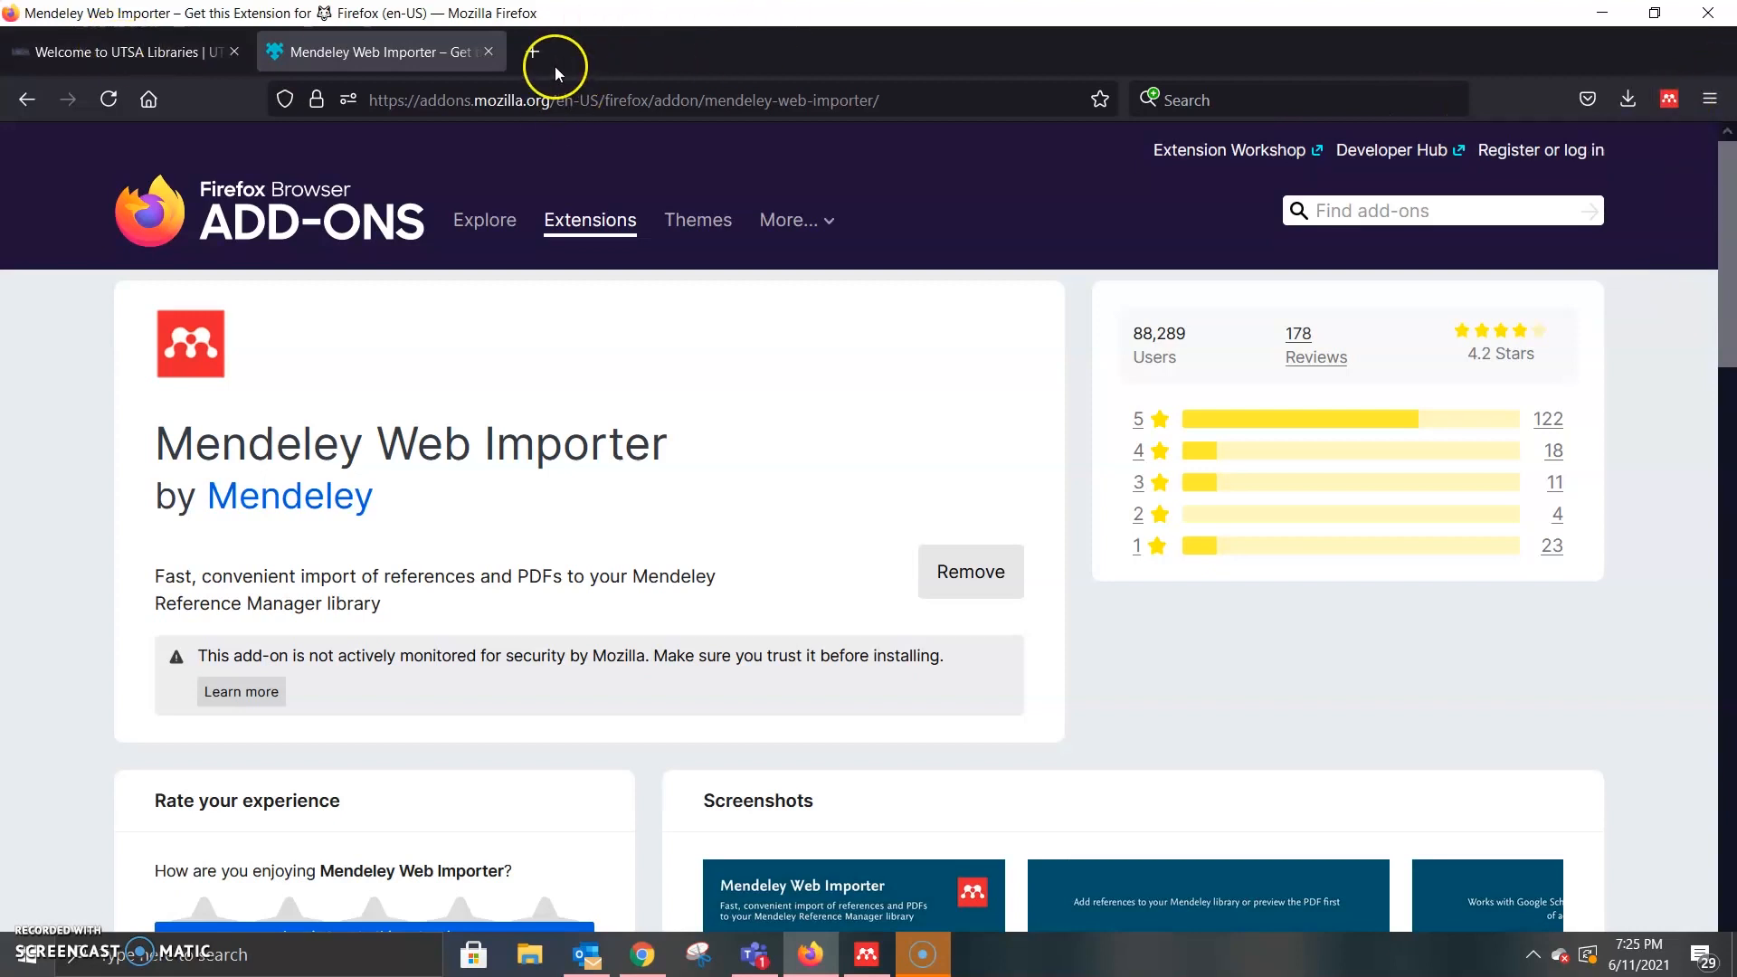
# Step: Back in UTSA Libraries, search Quick Search for 'adhd college students'
pyautogui.click(488, 52)
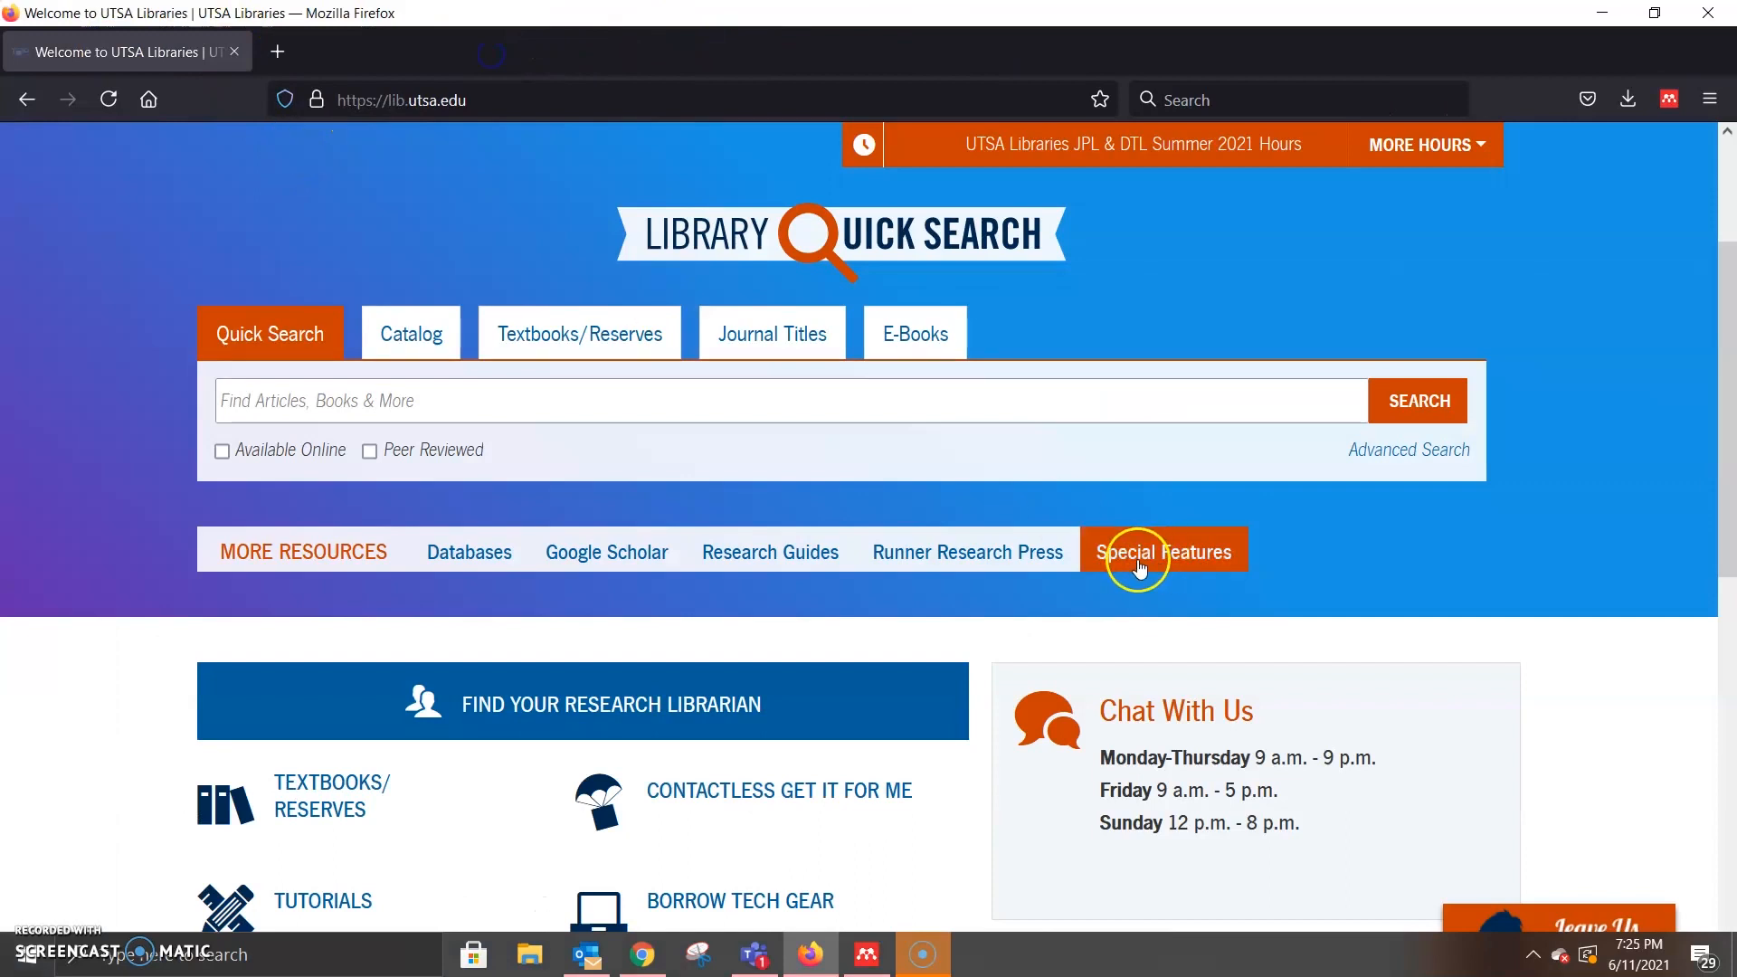
pyautogui.click(967, 411)
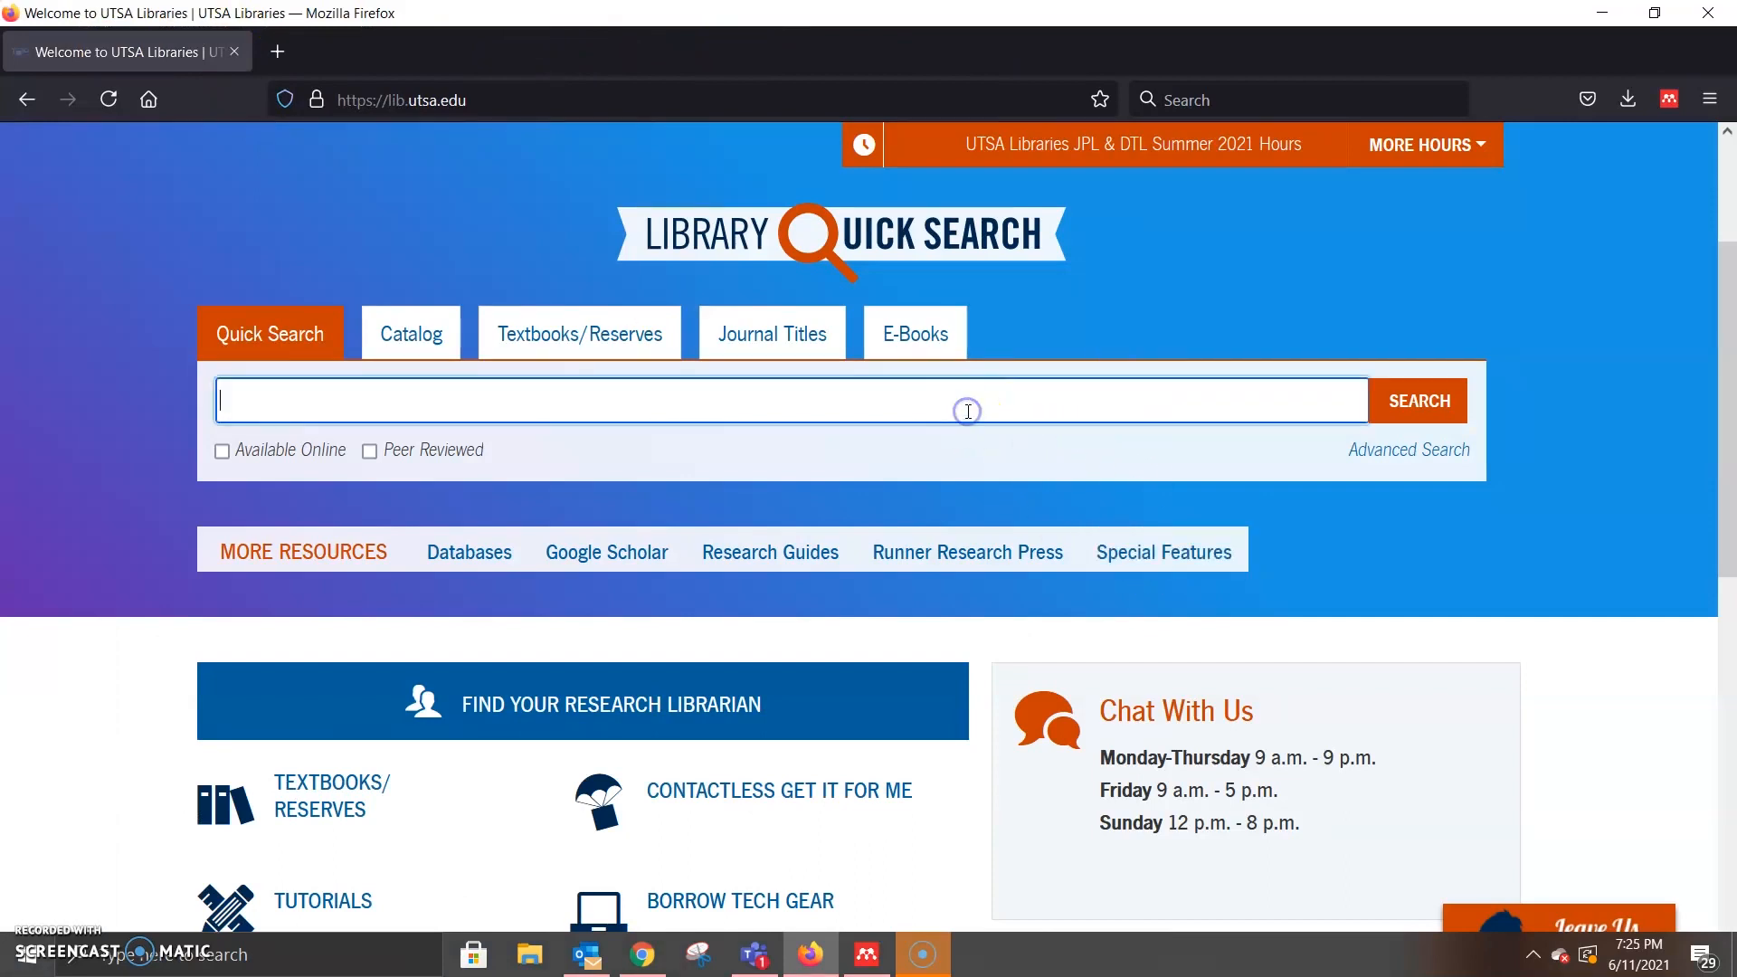
pyautogui.write('adhd college students')
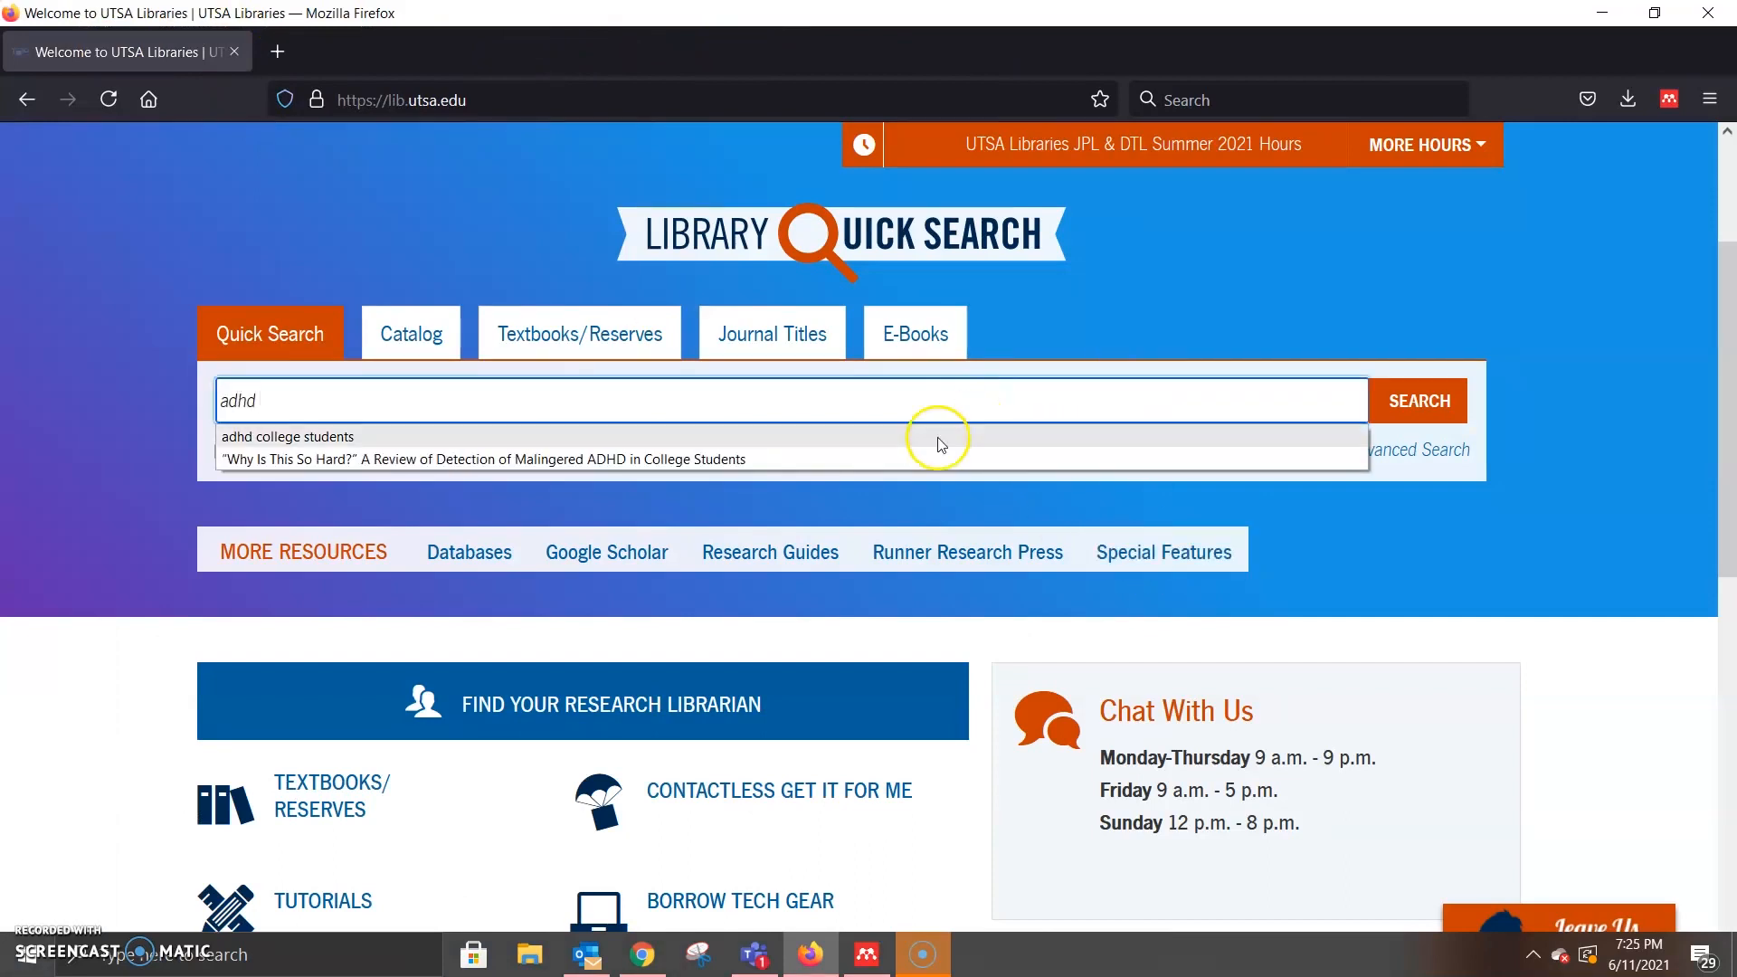
pyautogui.click(935, 438)
pyautogui.click(1413, 404)
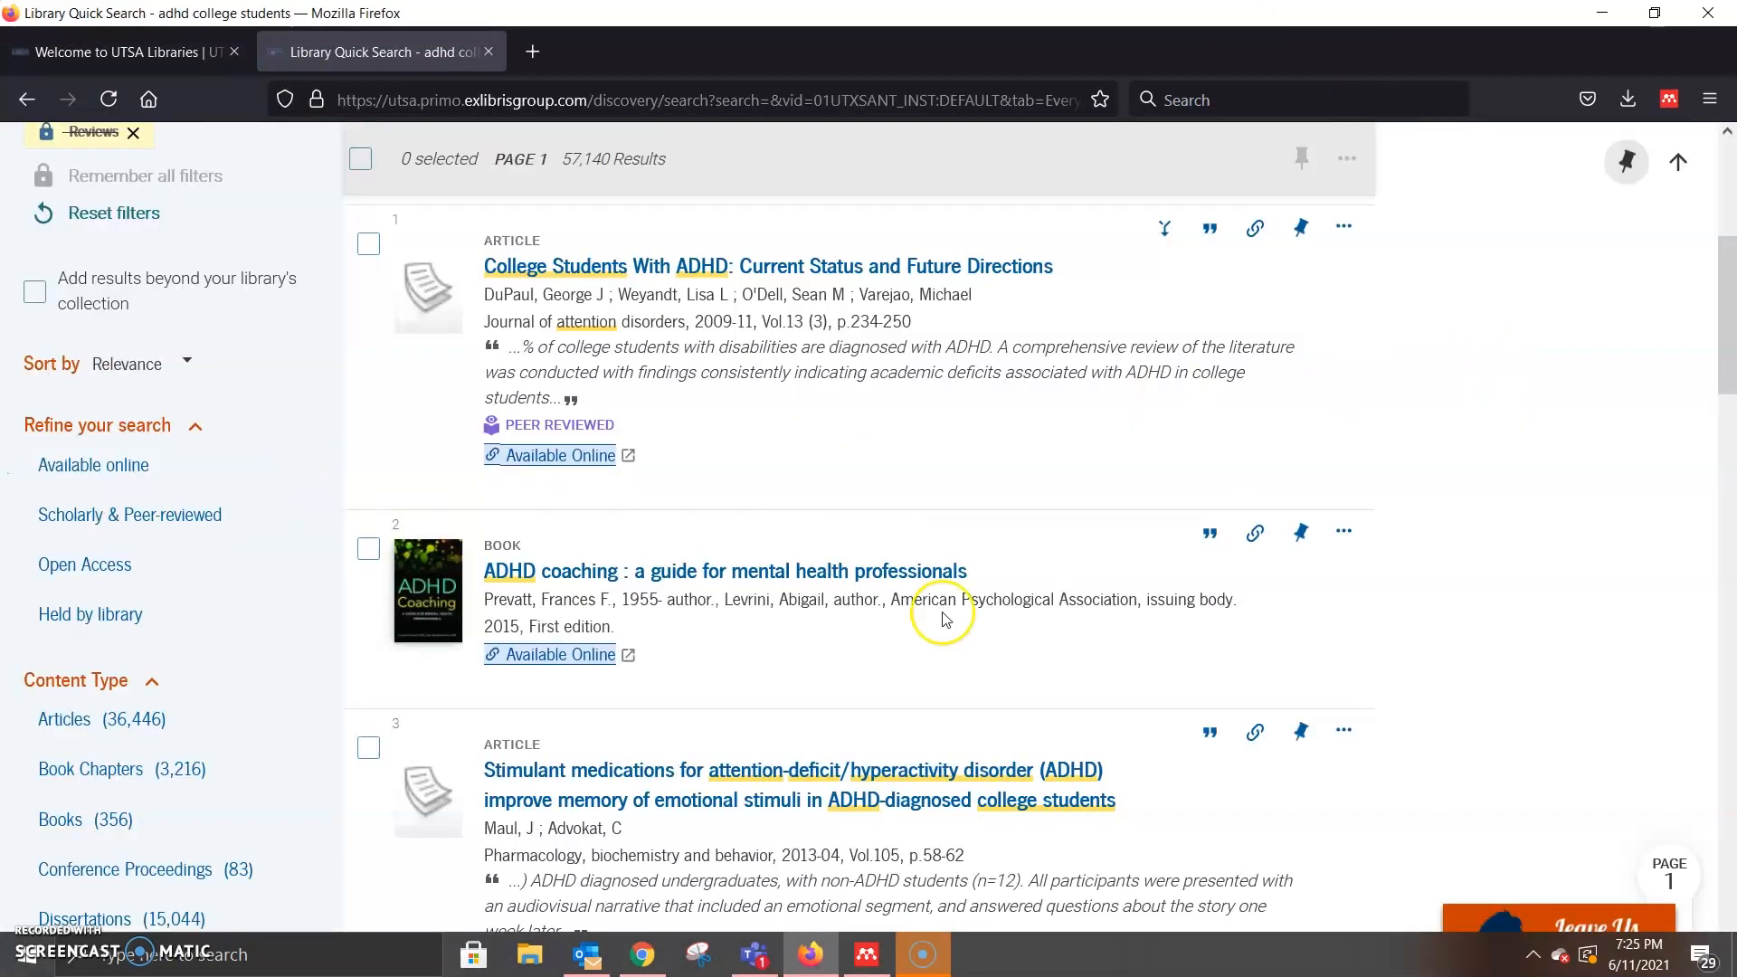
# Step: Limit to Scholarly & Peer-reviewed and open the 'Occupational experiences of college students with ADHD' record
pyautogui.click(100, 516)
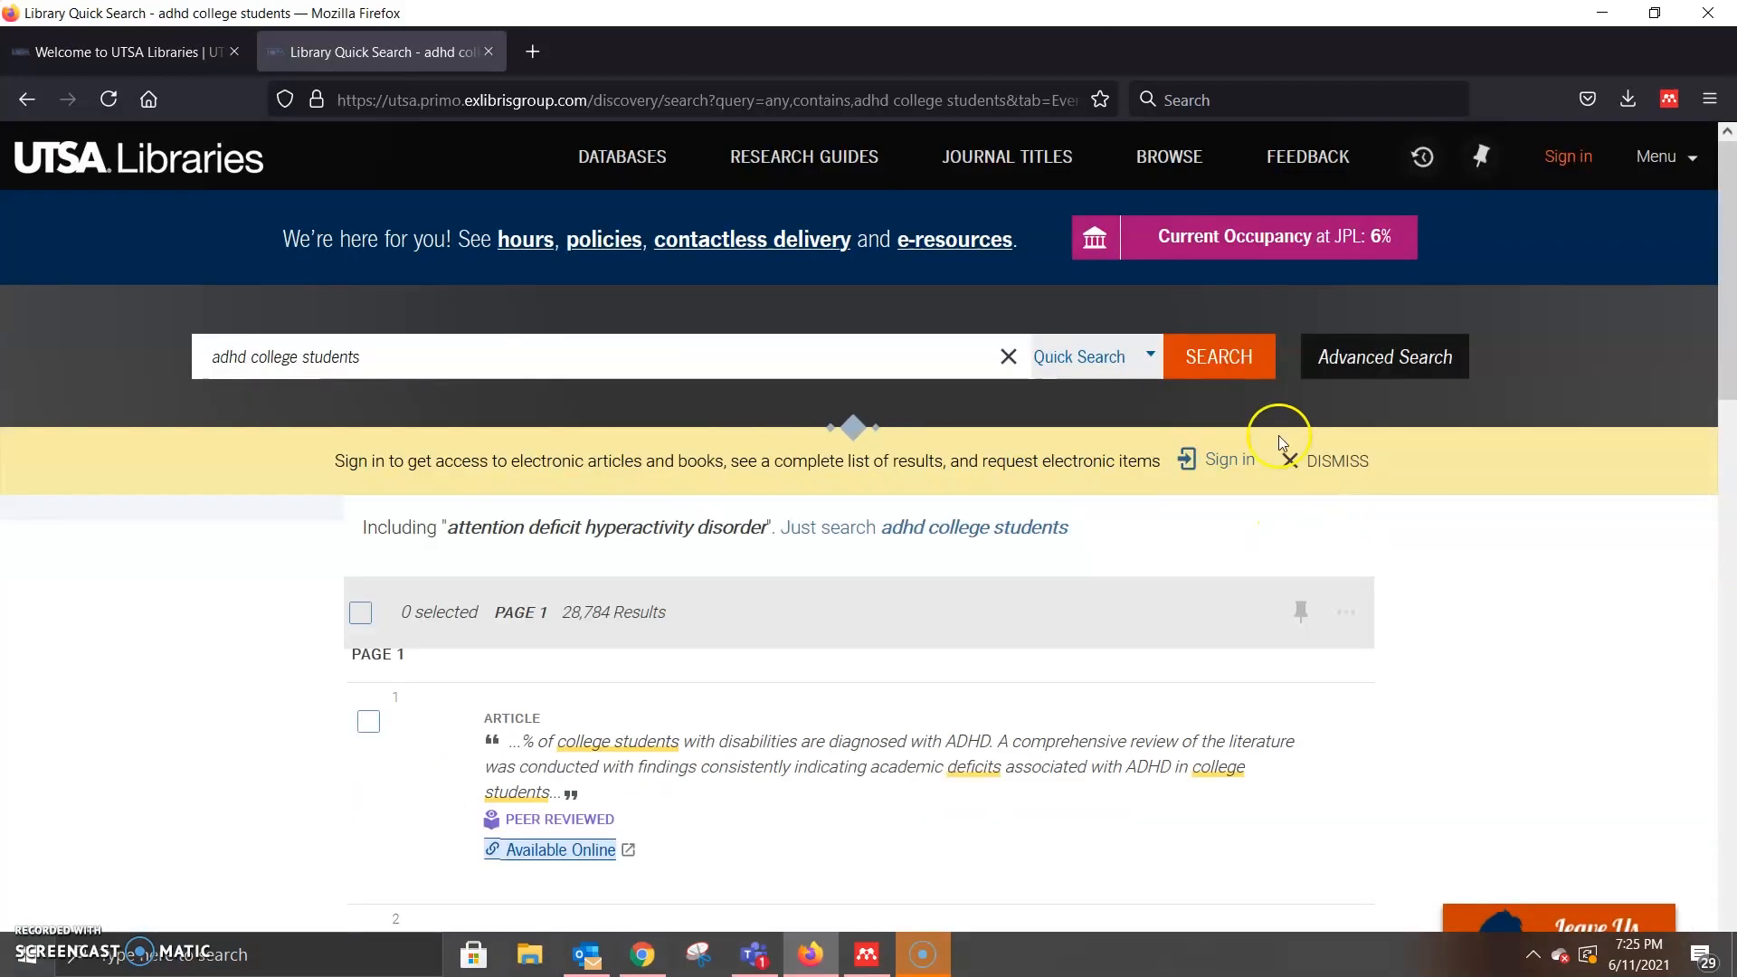
pyautogui.scroll(-20, 1550, 458)
pyautogui.scroll(-5, 1568, 453)
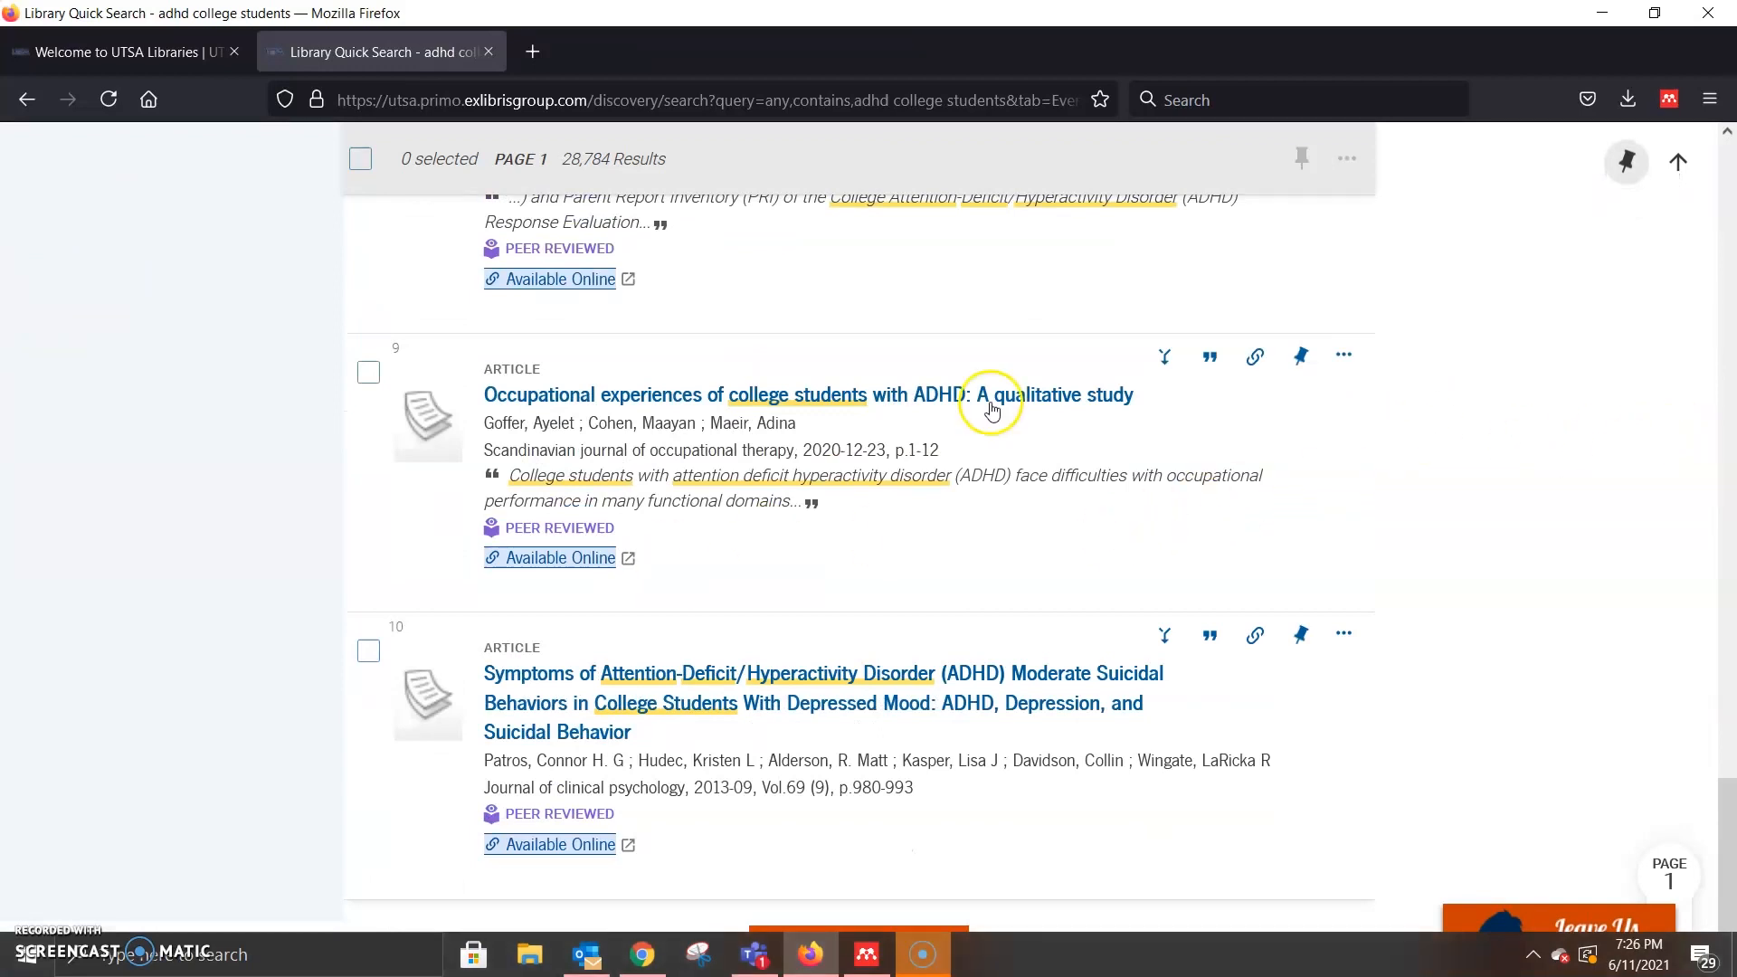
pyautogui.click(813, 398)
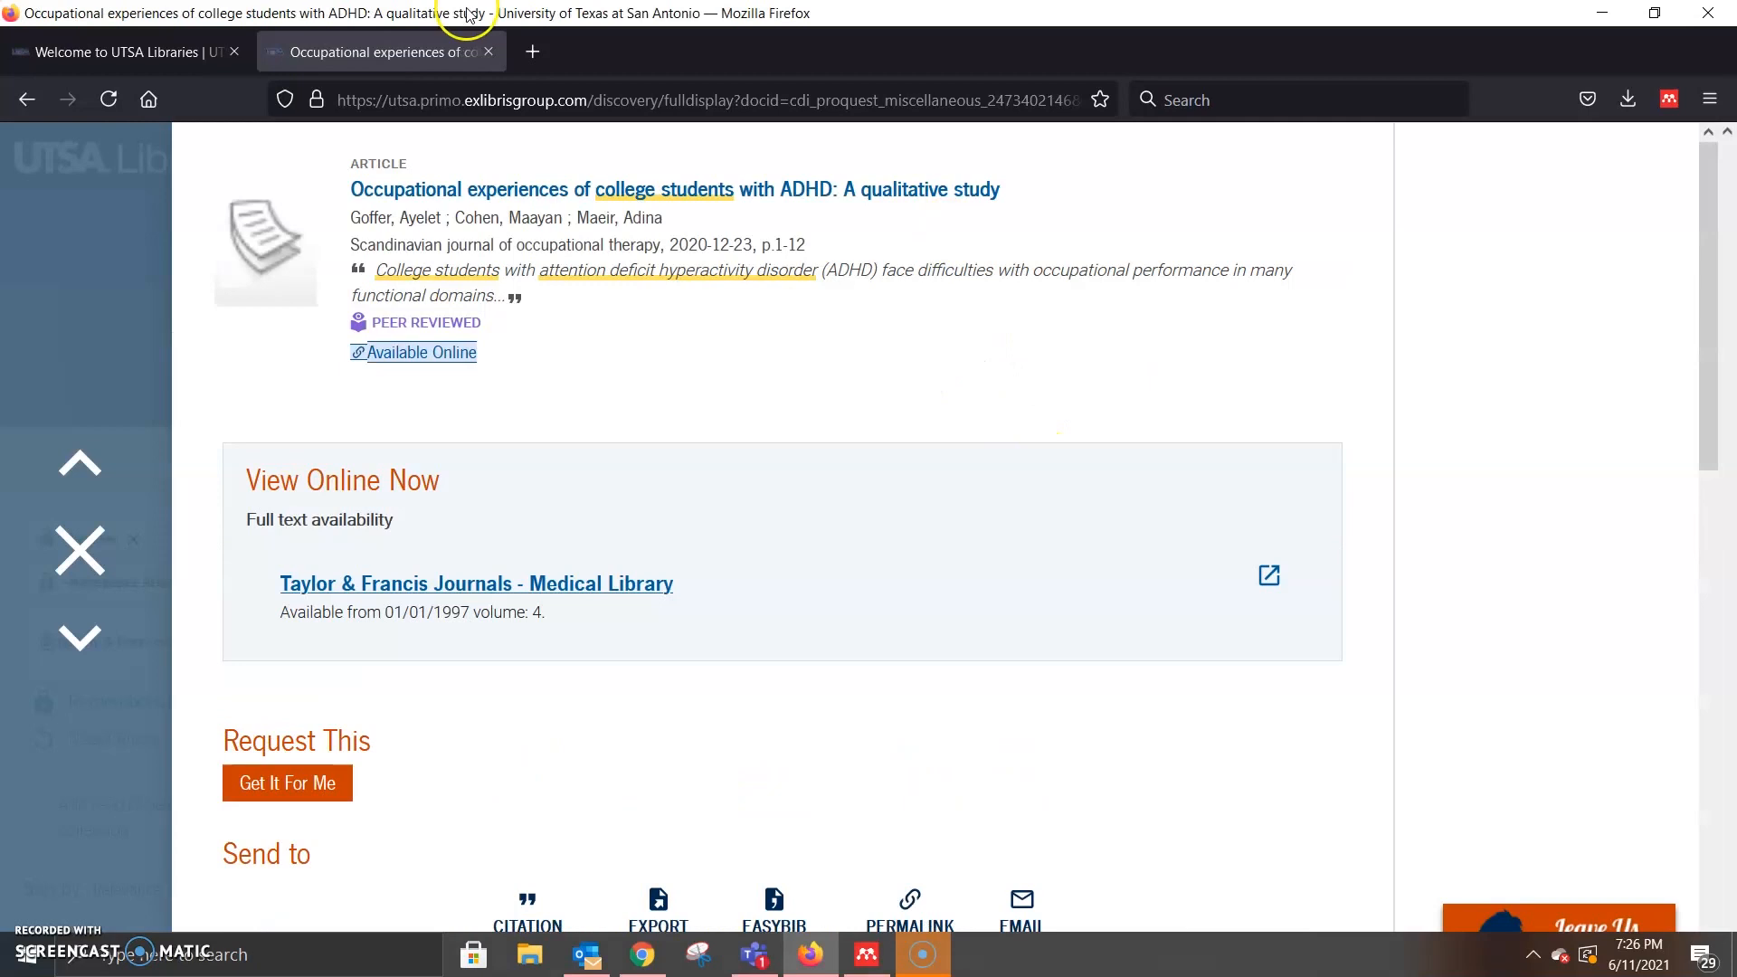
# Step: Open Mendeley Web Importer on the ADHD article record, listing it as a web page
pyautogui.scroll(-1, 1098, 345)
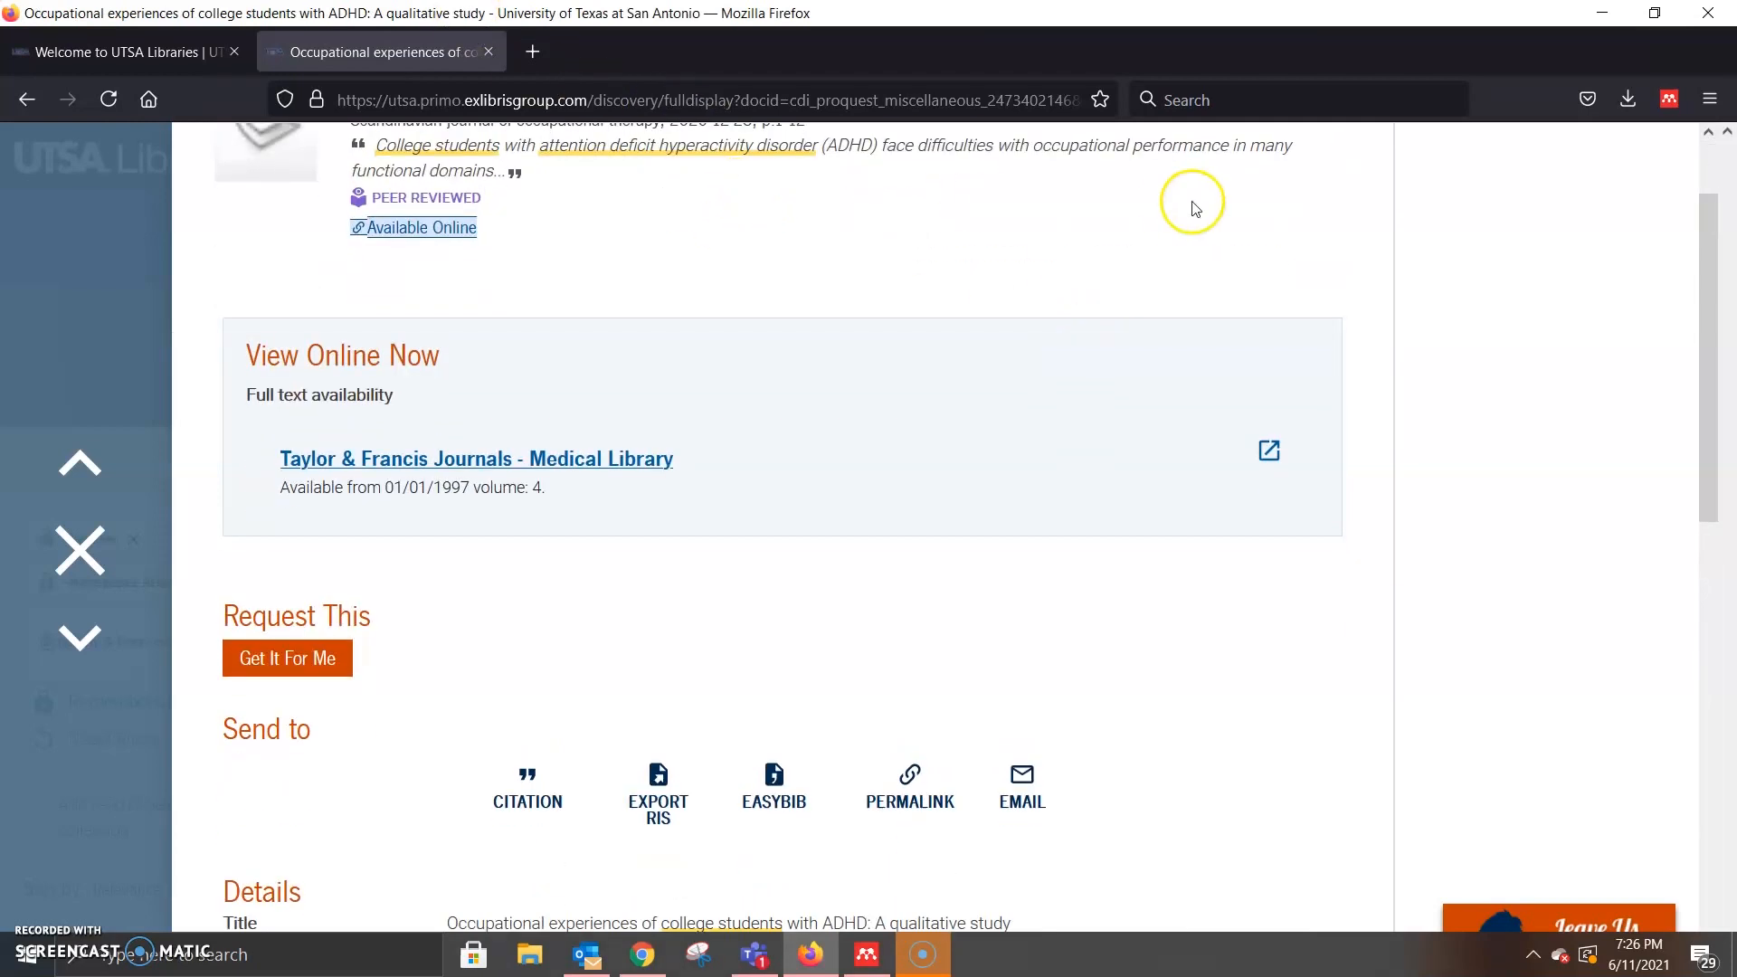
pyautogui.click(1669, 98)
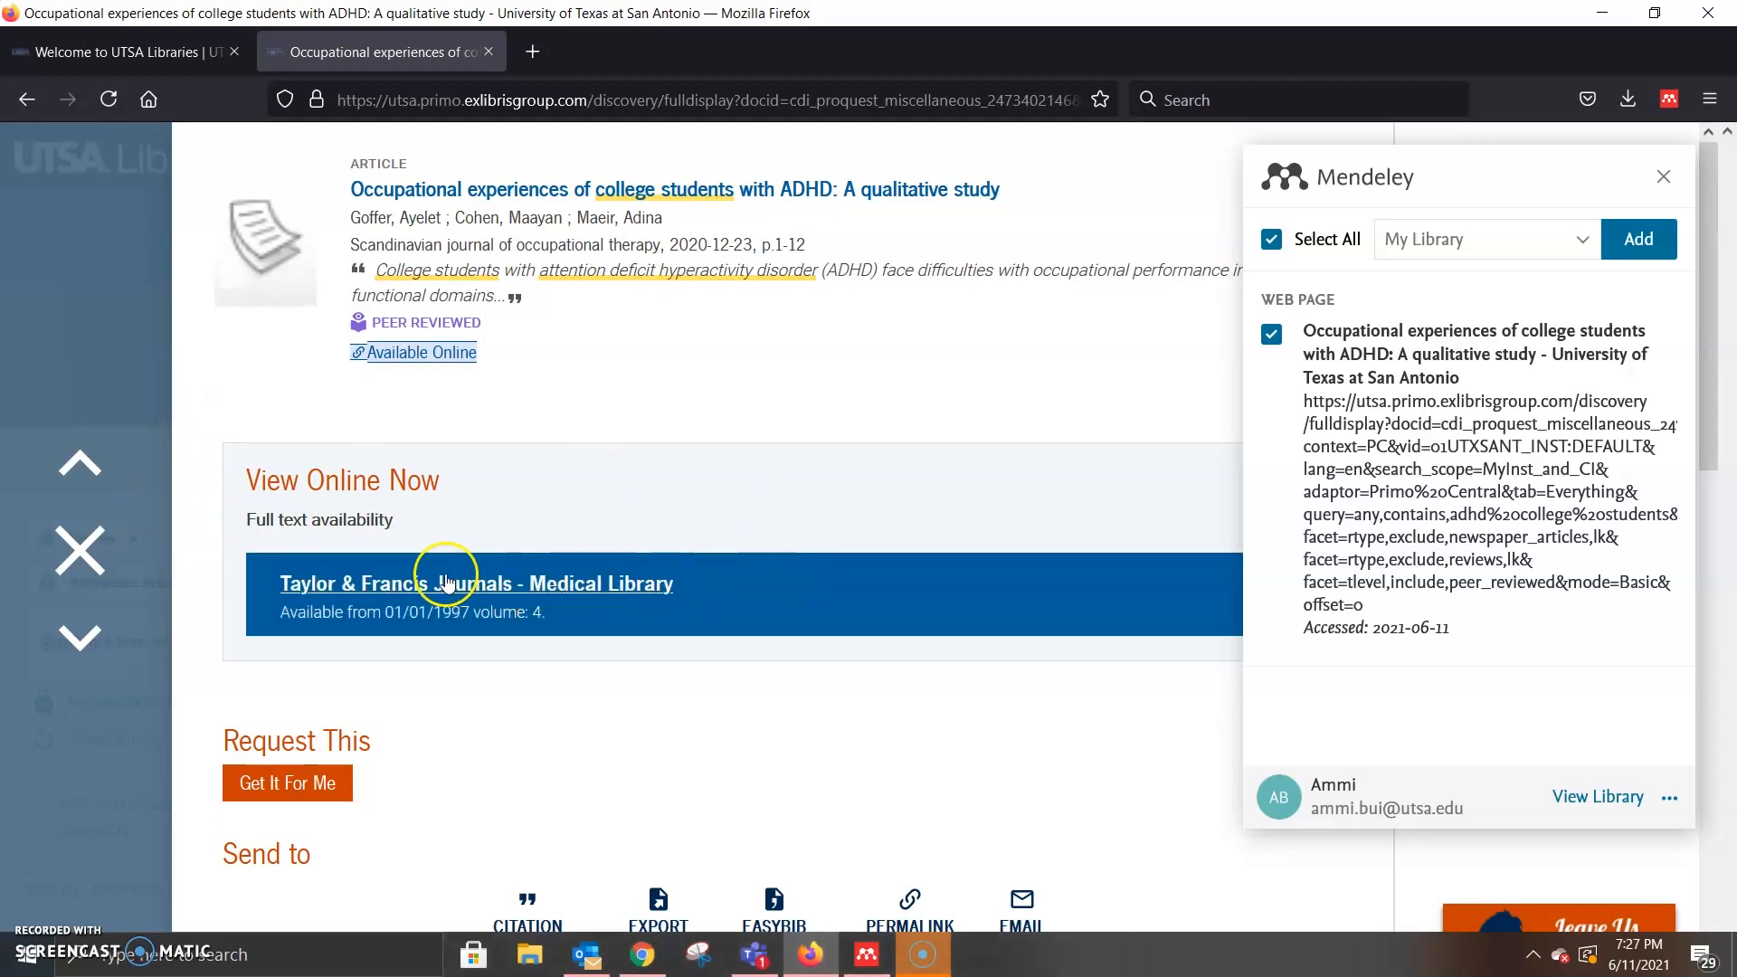
# Step: Open the article's Taylor & Francis full text, signing in through UTSA Login with a Duo push
pyautogui.click(724, 624)
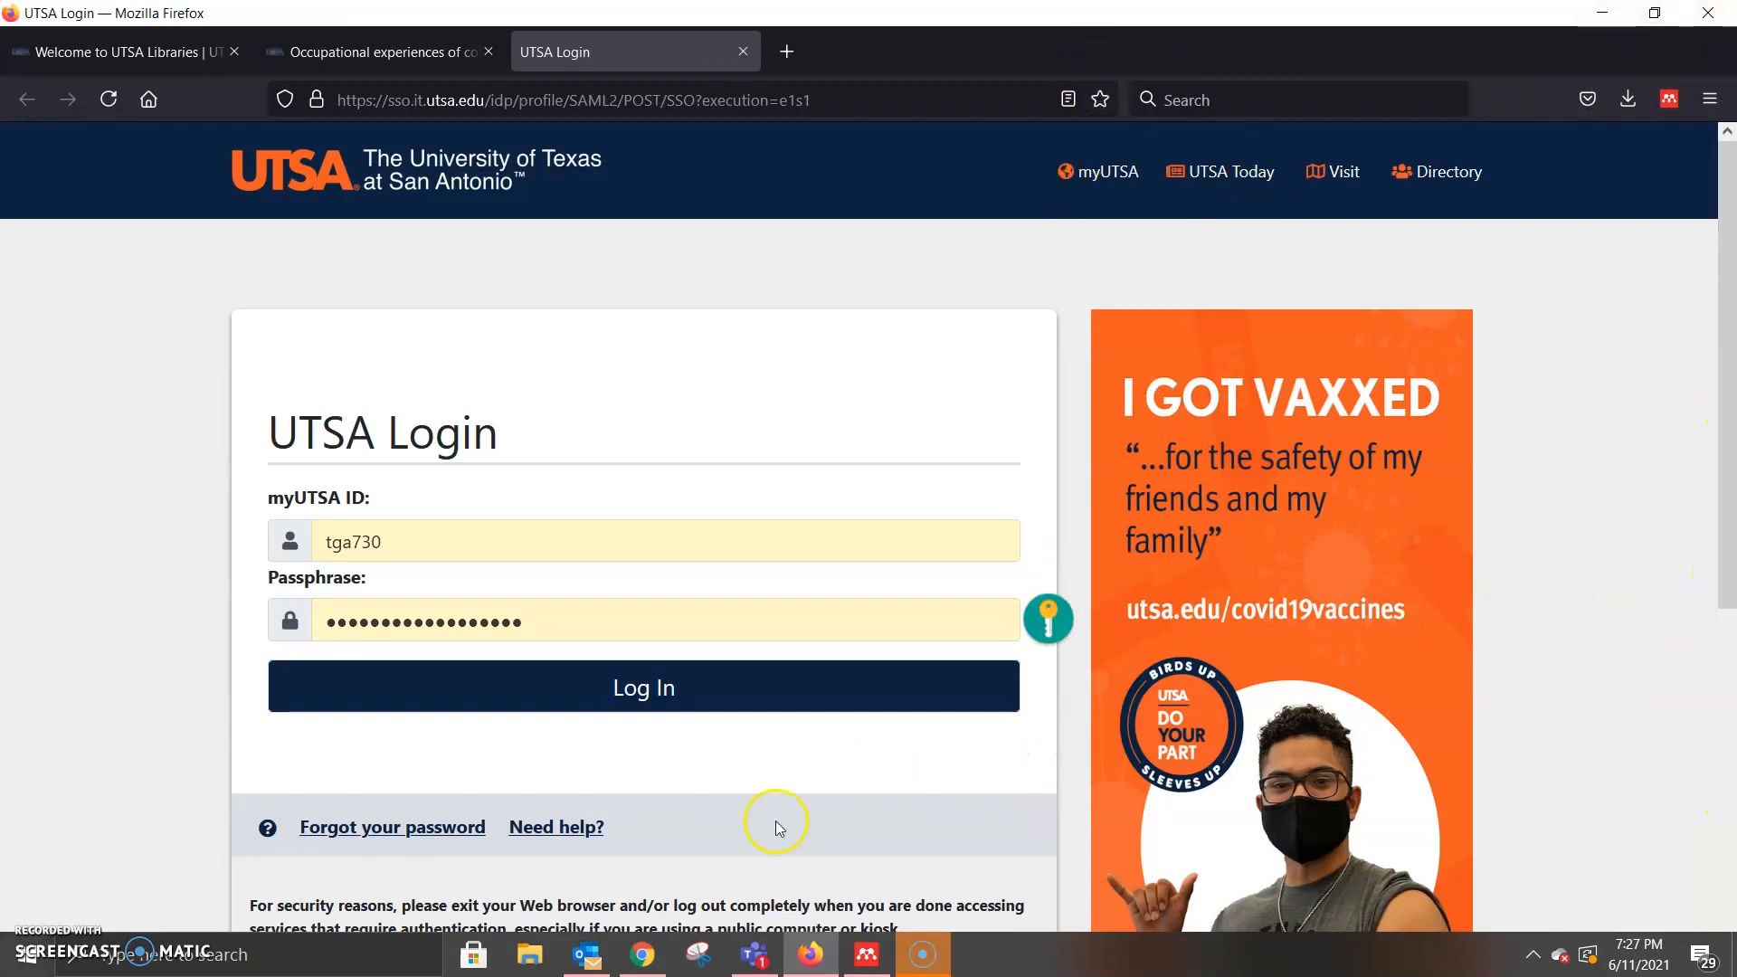
pyautogui.click(697, 690)
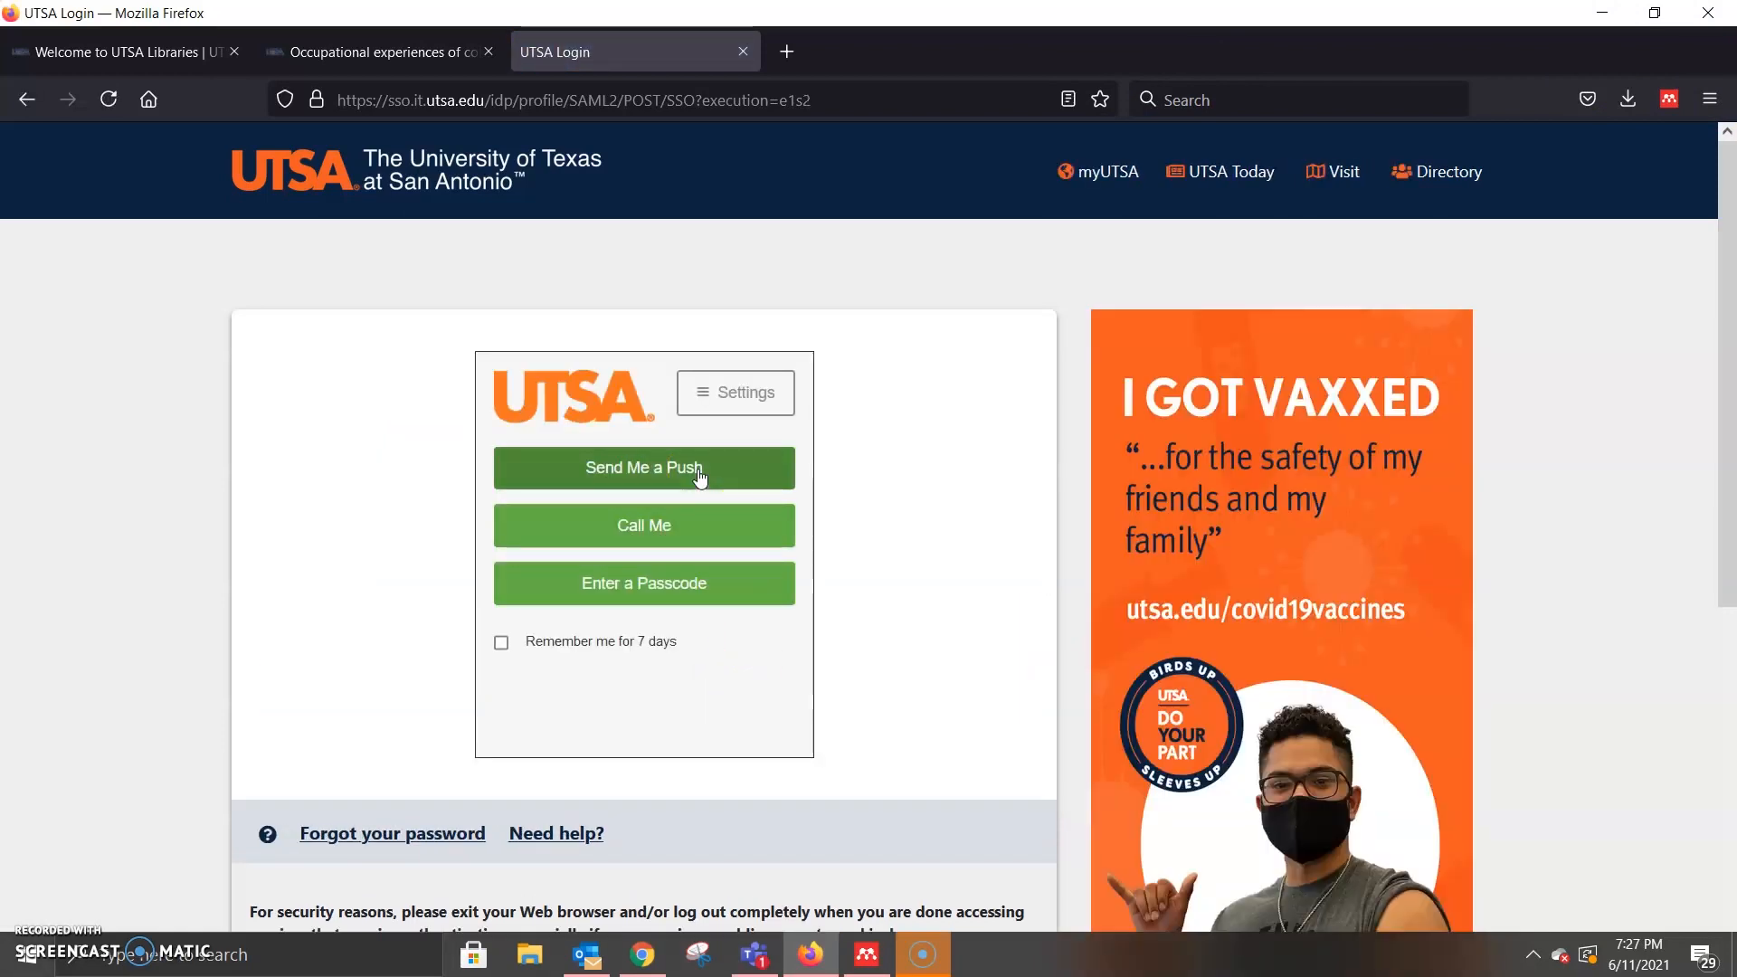
pyautogui.click(699, 475)
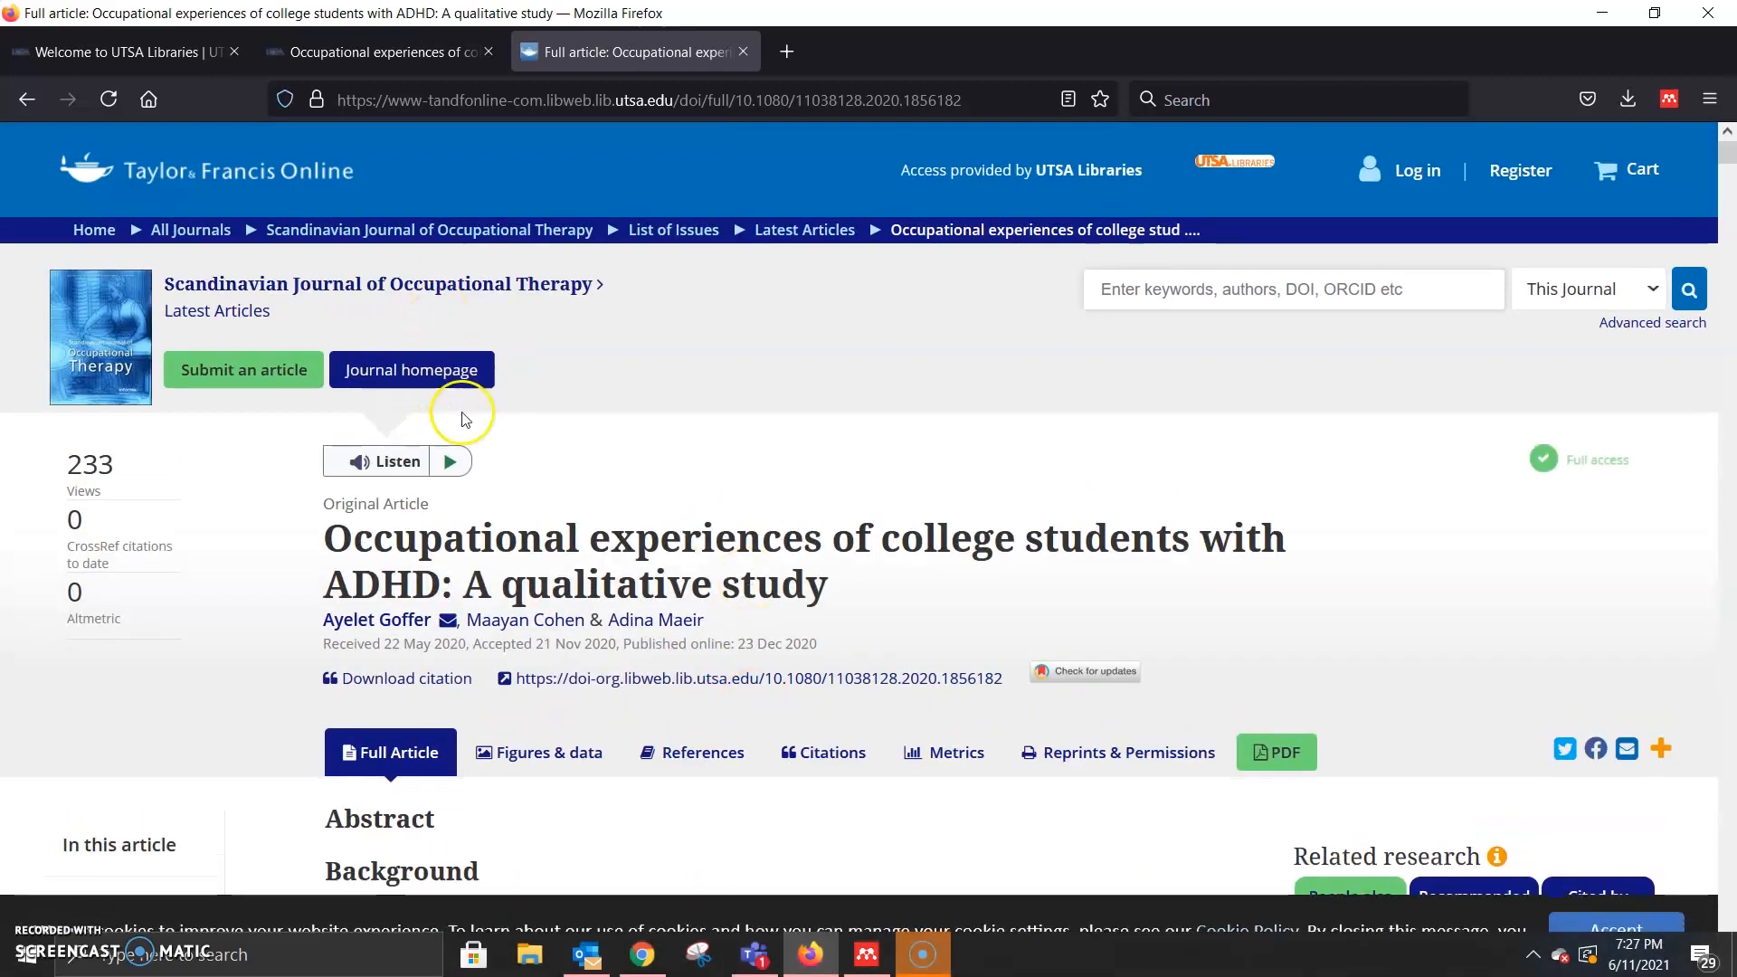
# Step: Open Mendeley Web Importer on the Taylor & Francis ADHD article page
pyautogui.scroll(-3, 915, 481)
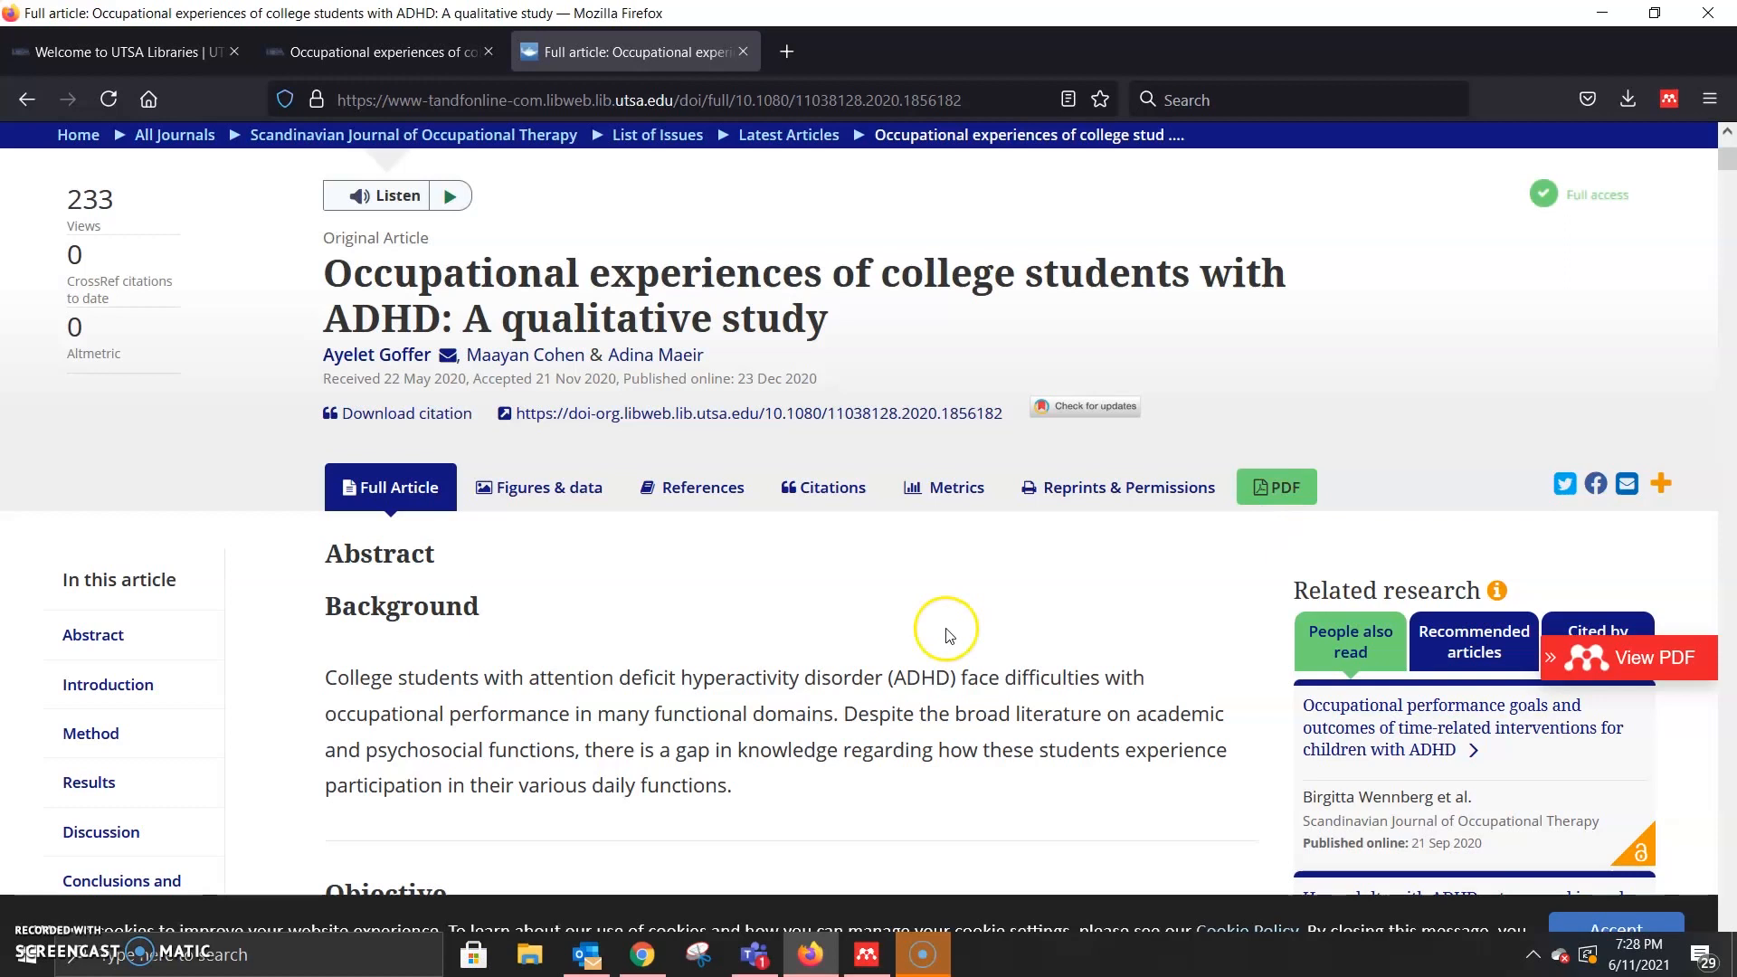
pyautogui.click(1669, 86)
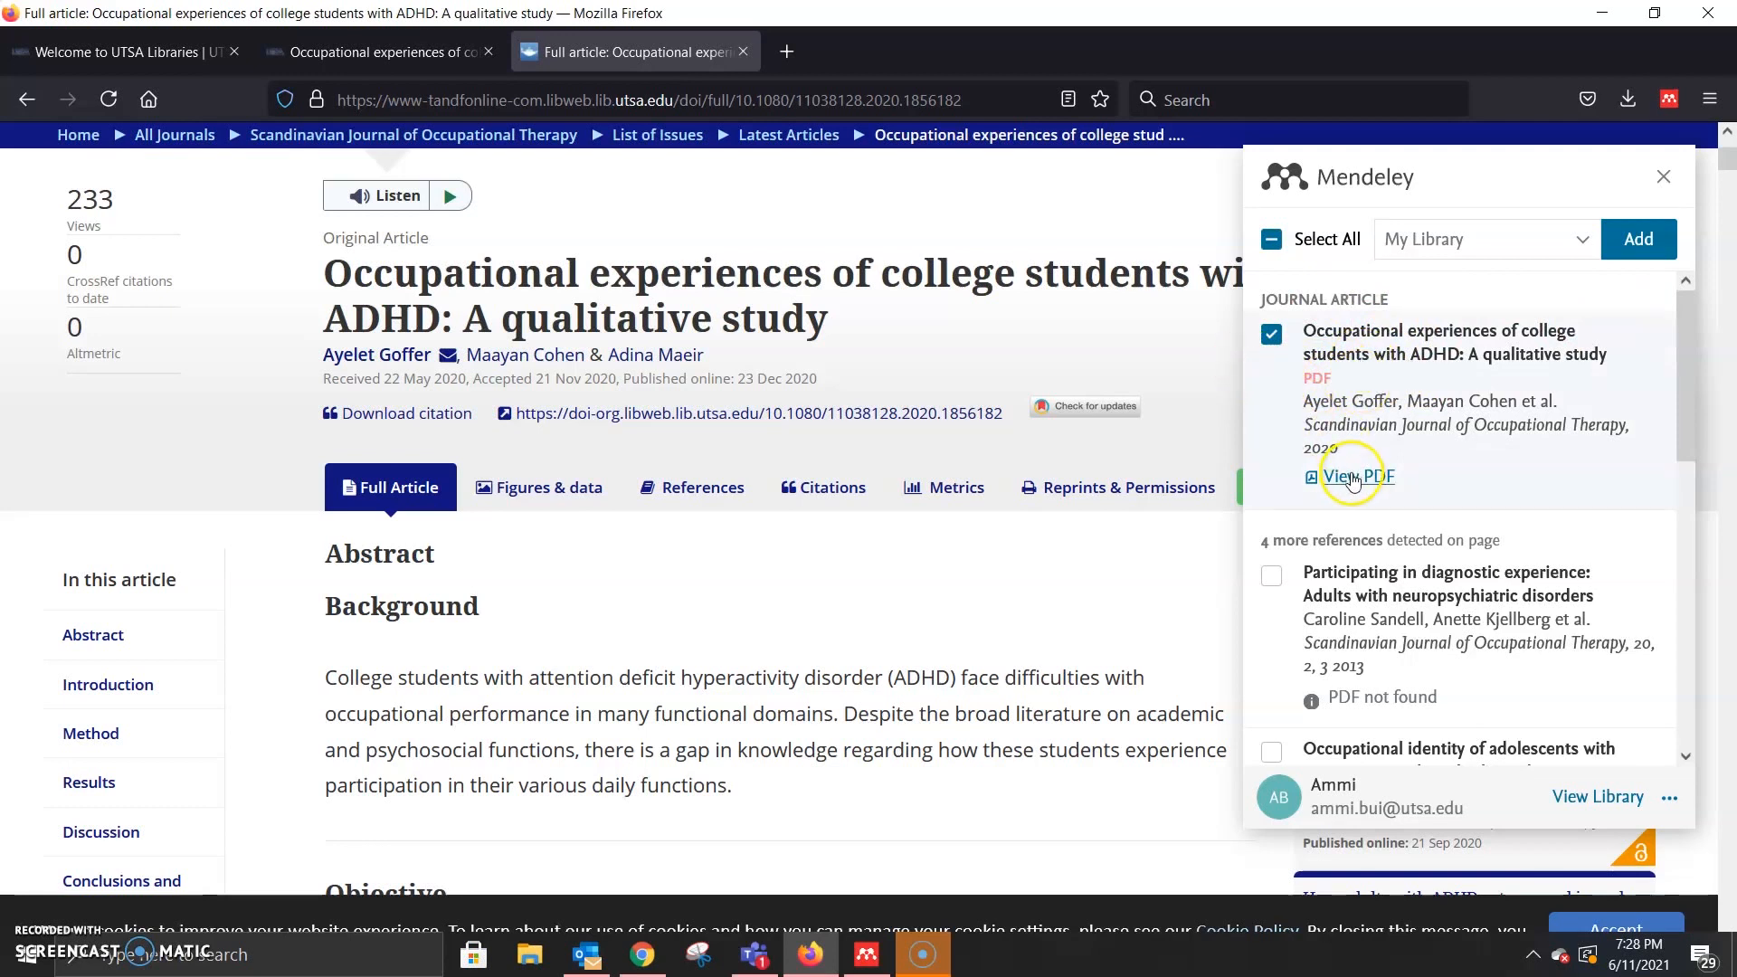
# Step: Add the ADHD journal article and its PDF to My Library, then browse the other detected references
pyautogui.click(1639, 239)
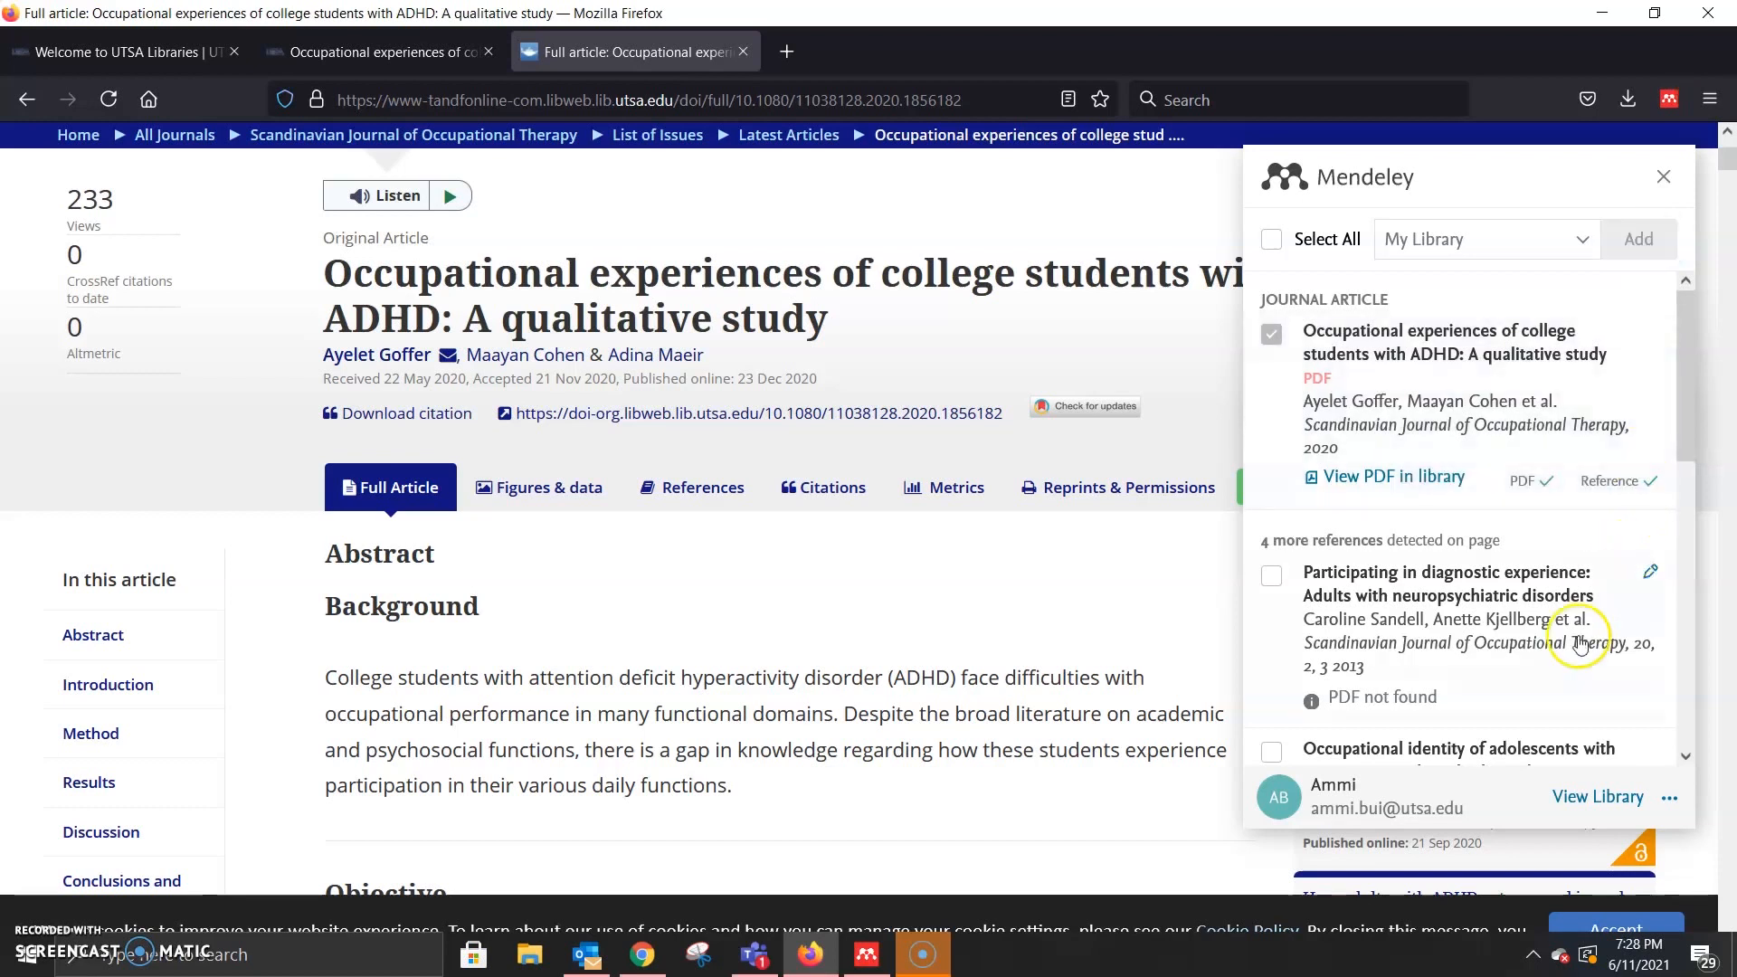
pyautogui.scroll(-2, 1592, 534)
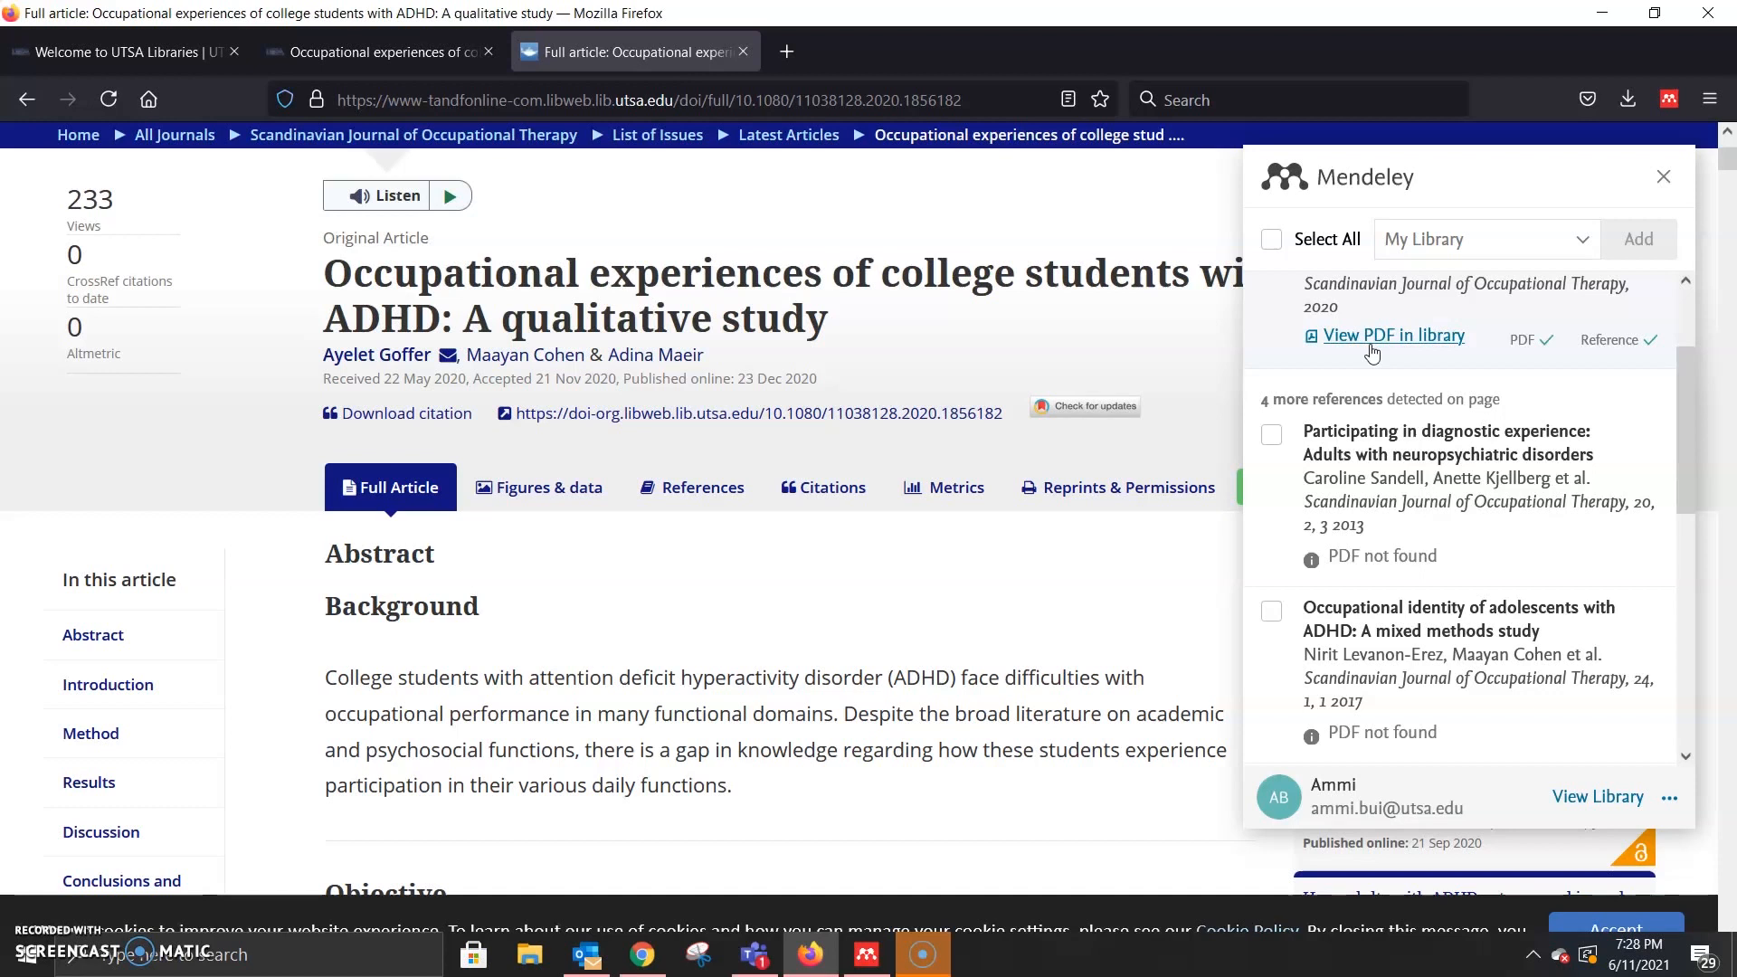
pyautogui.click(1516, 481)
pyautogui.scroll(-1, 1362, 396)
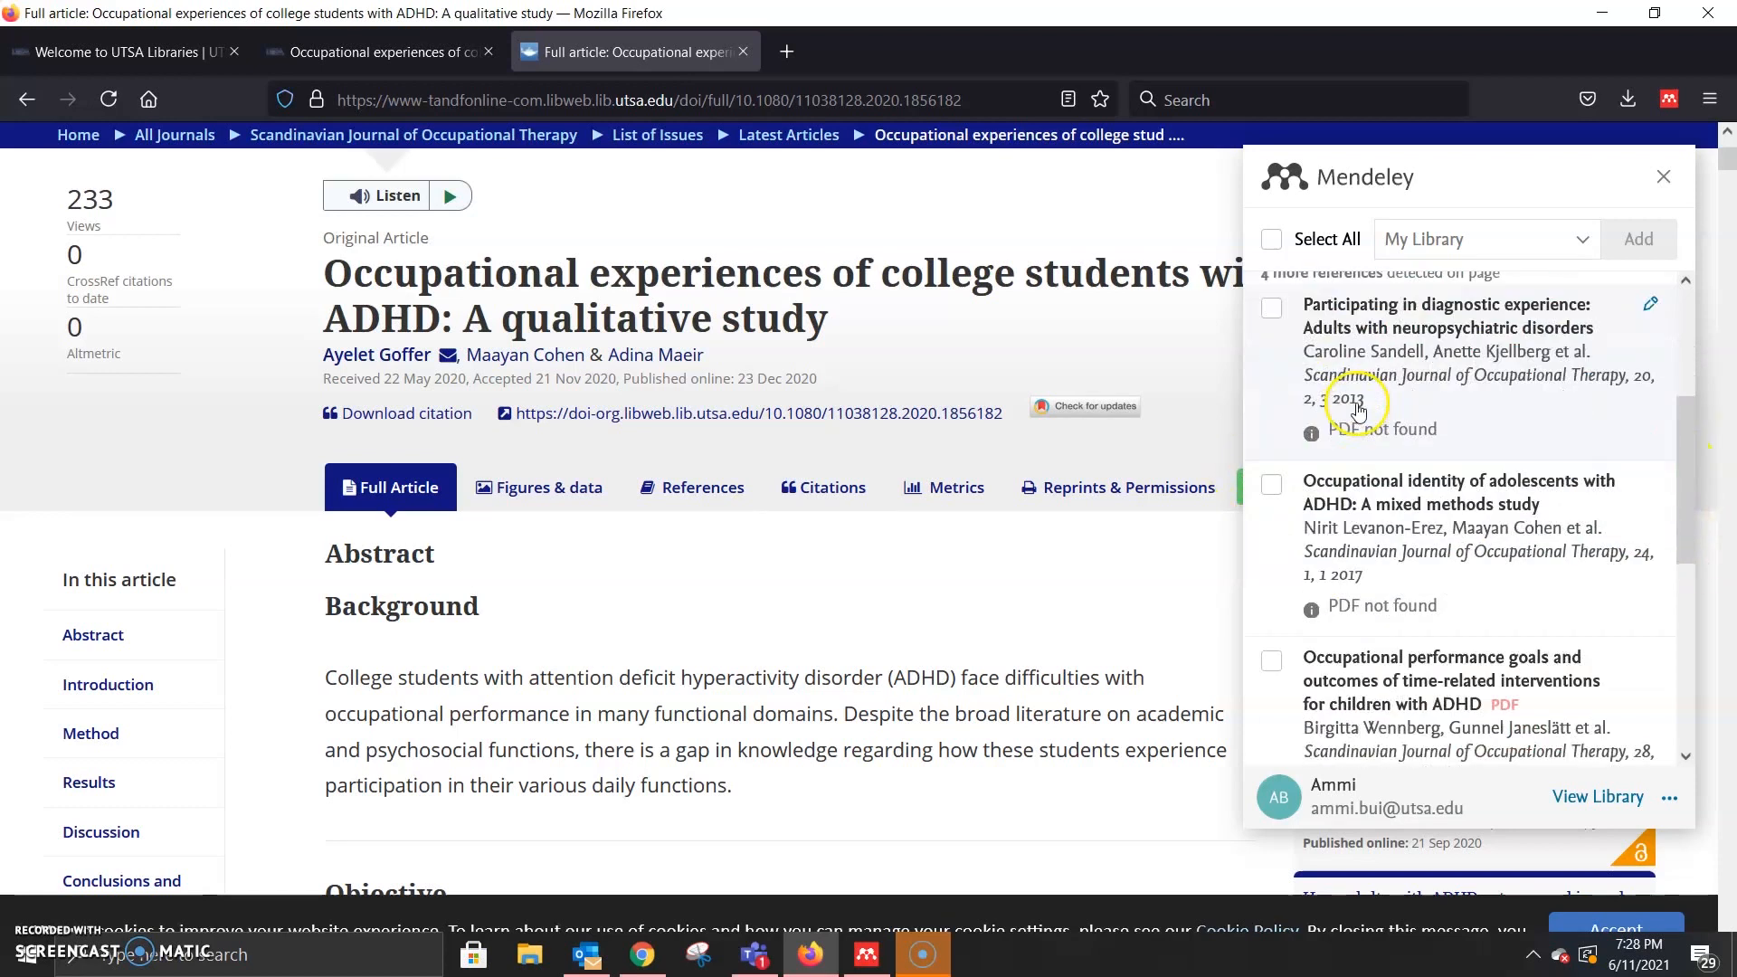
pyautogui.scroll(-1, 1441, 376)
pyautogui.scroll(2, 1446, 389)
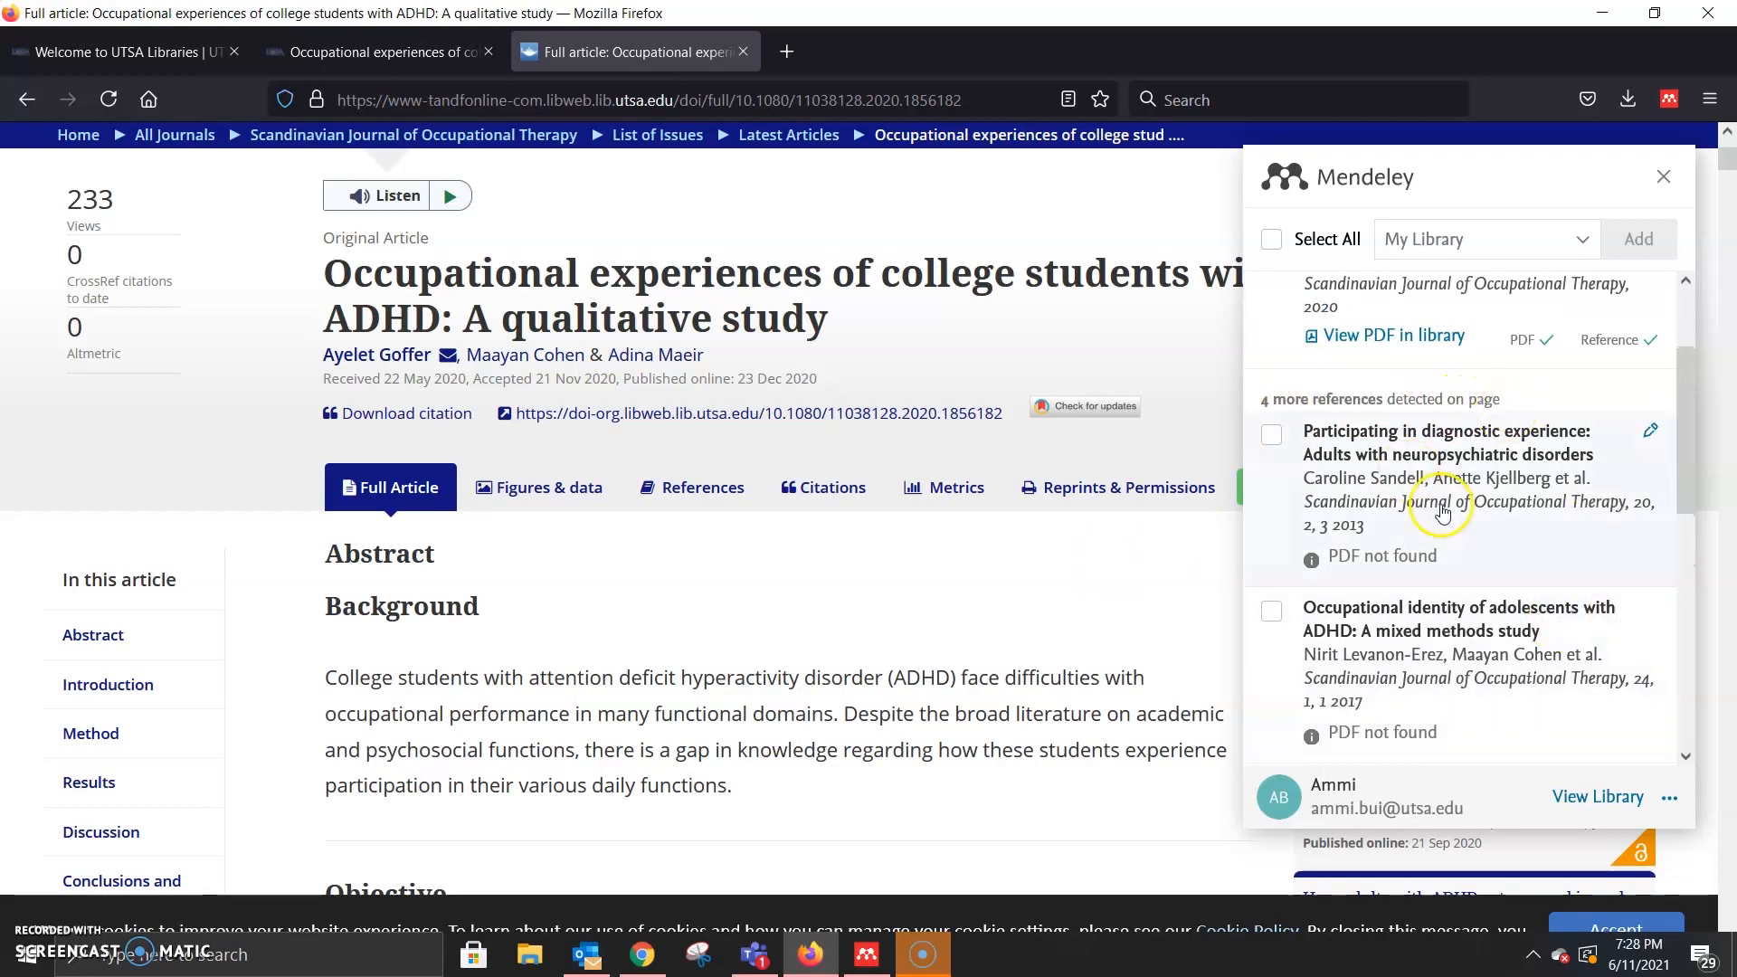
pyautogui.scroll(-3, 1559, 626)
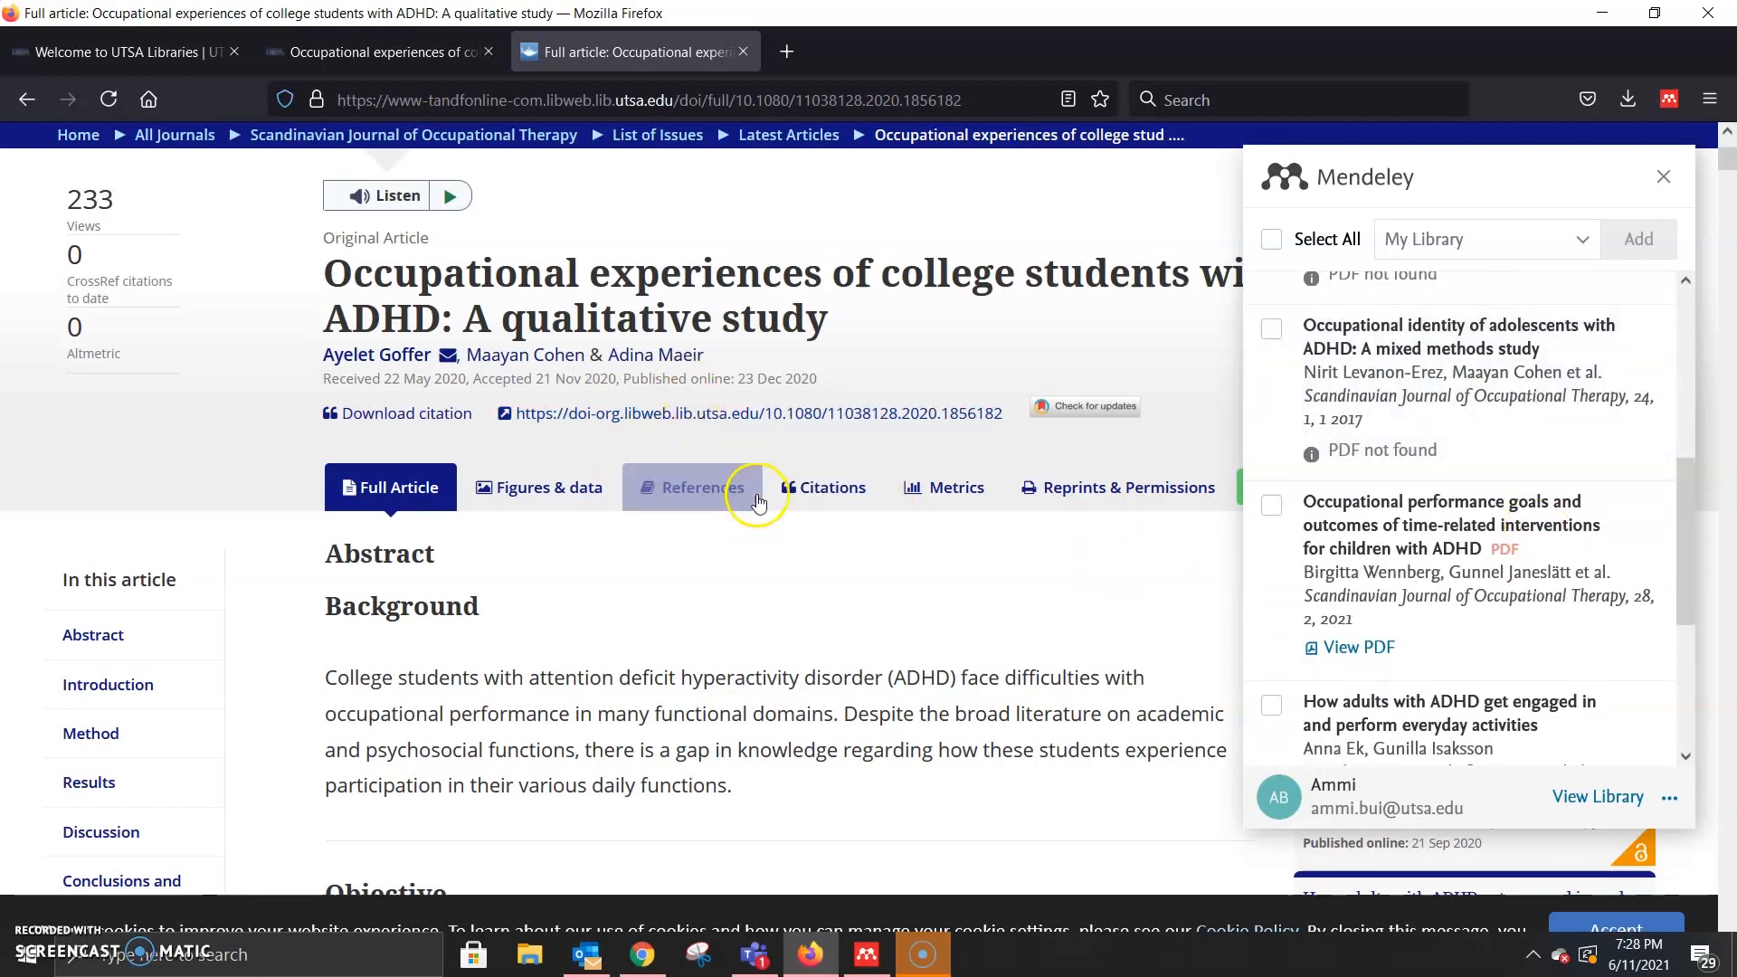
pyautogui.scroll(-10, 941, 504)
pyautogui.scroll(-5, 867, 408)
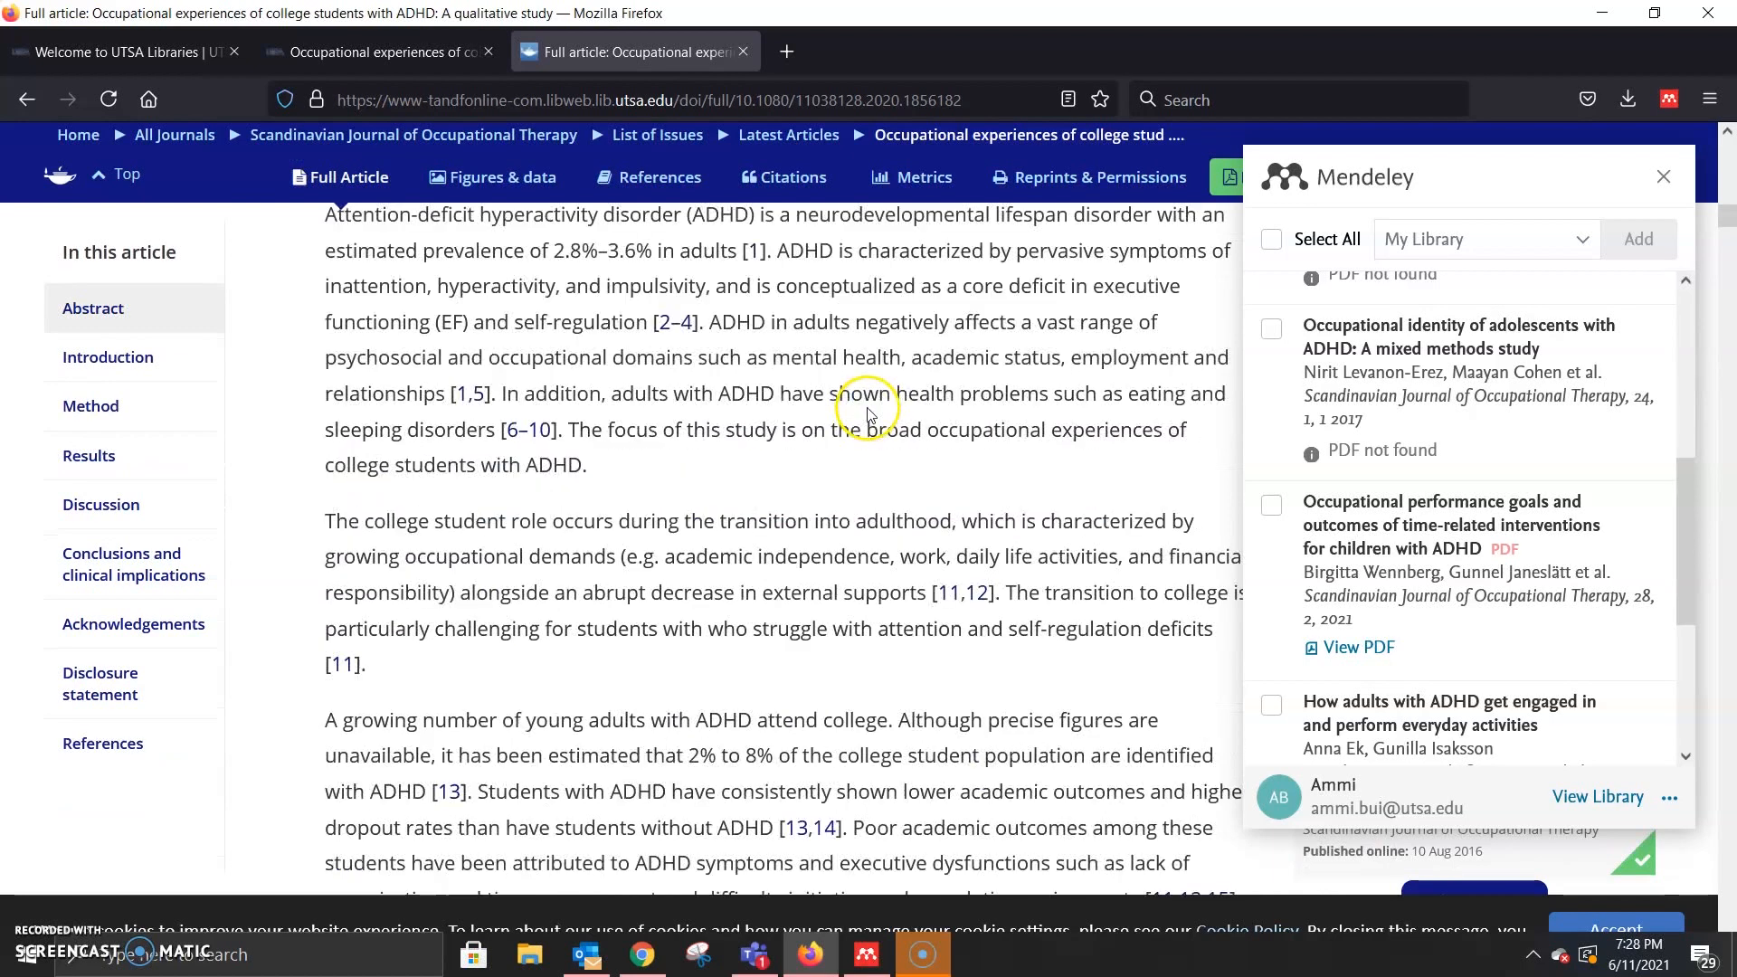
pyautogui.scroll(-5, 866, 412)
pyautogui.scroll(15, 919, 446)
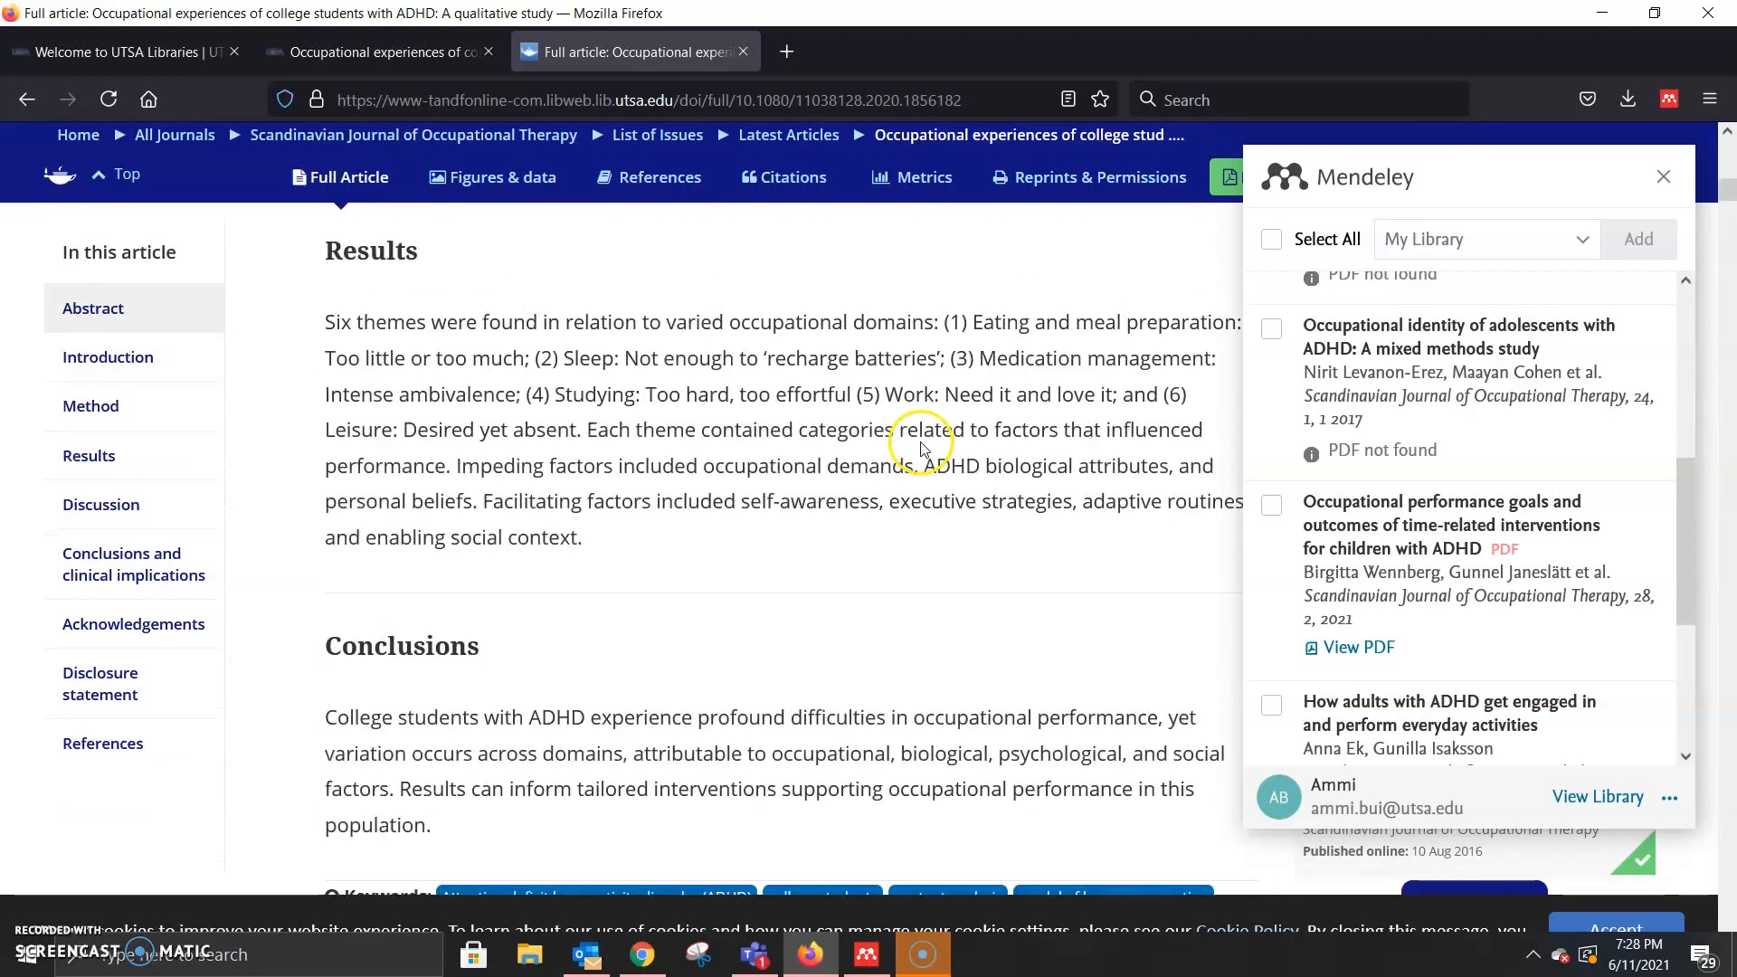
pyautogui.scroll(10, 922, 452)
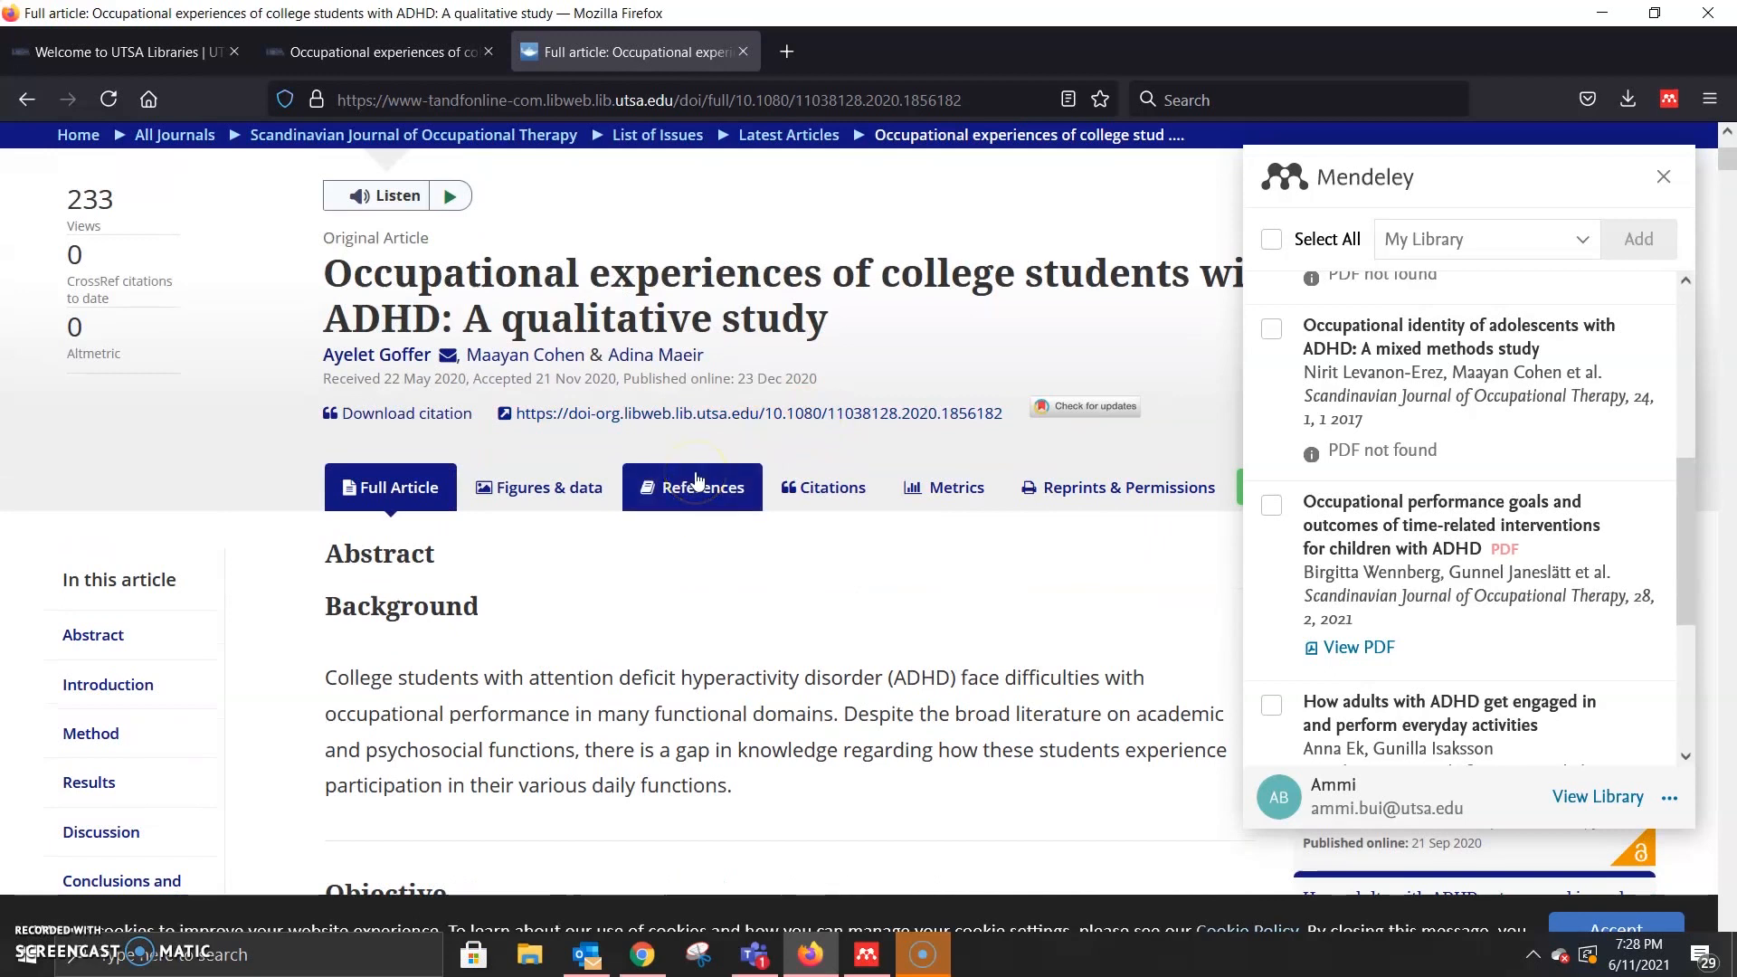
# Step: Show the article's reference list and scroll through it
pyautogui.click(710, 514)
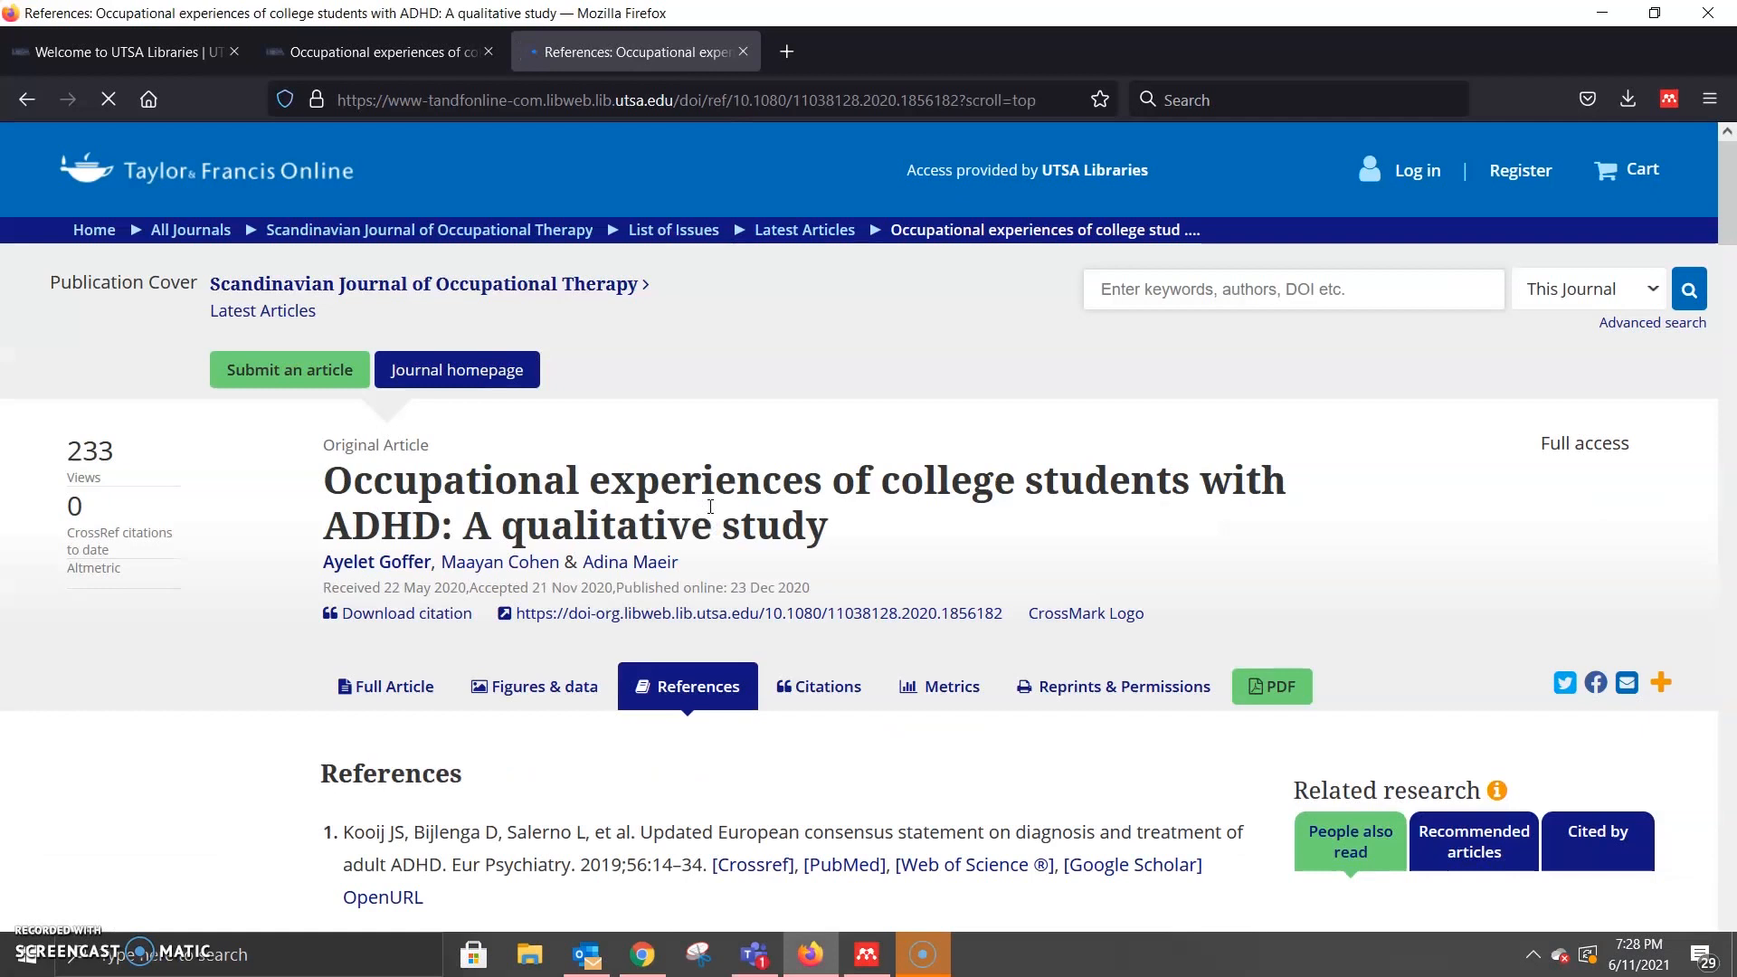
pyautogui.scroll(-6, 724, 560)
pyautogui.scroll(3, 787, 547)
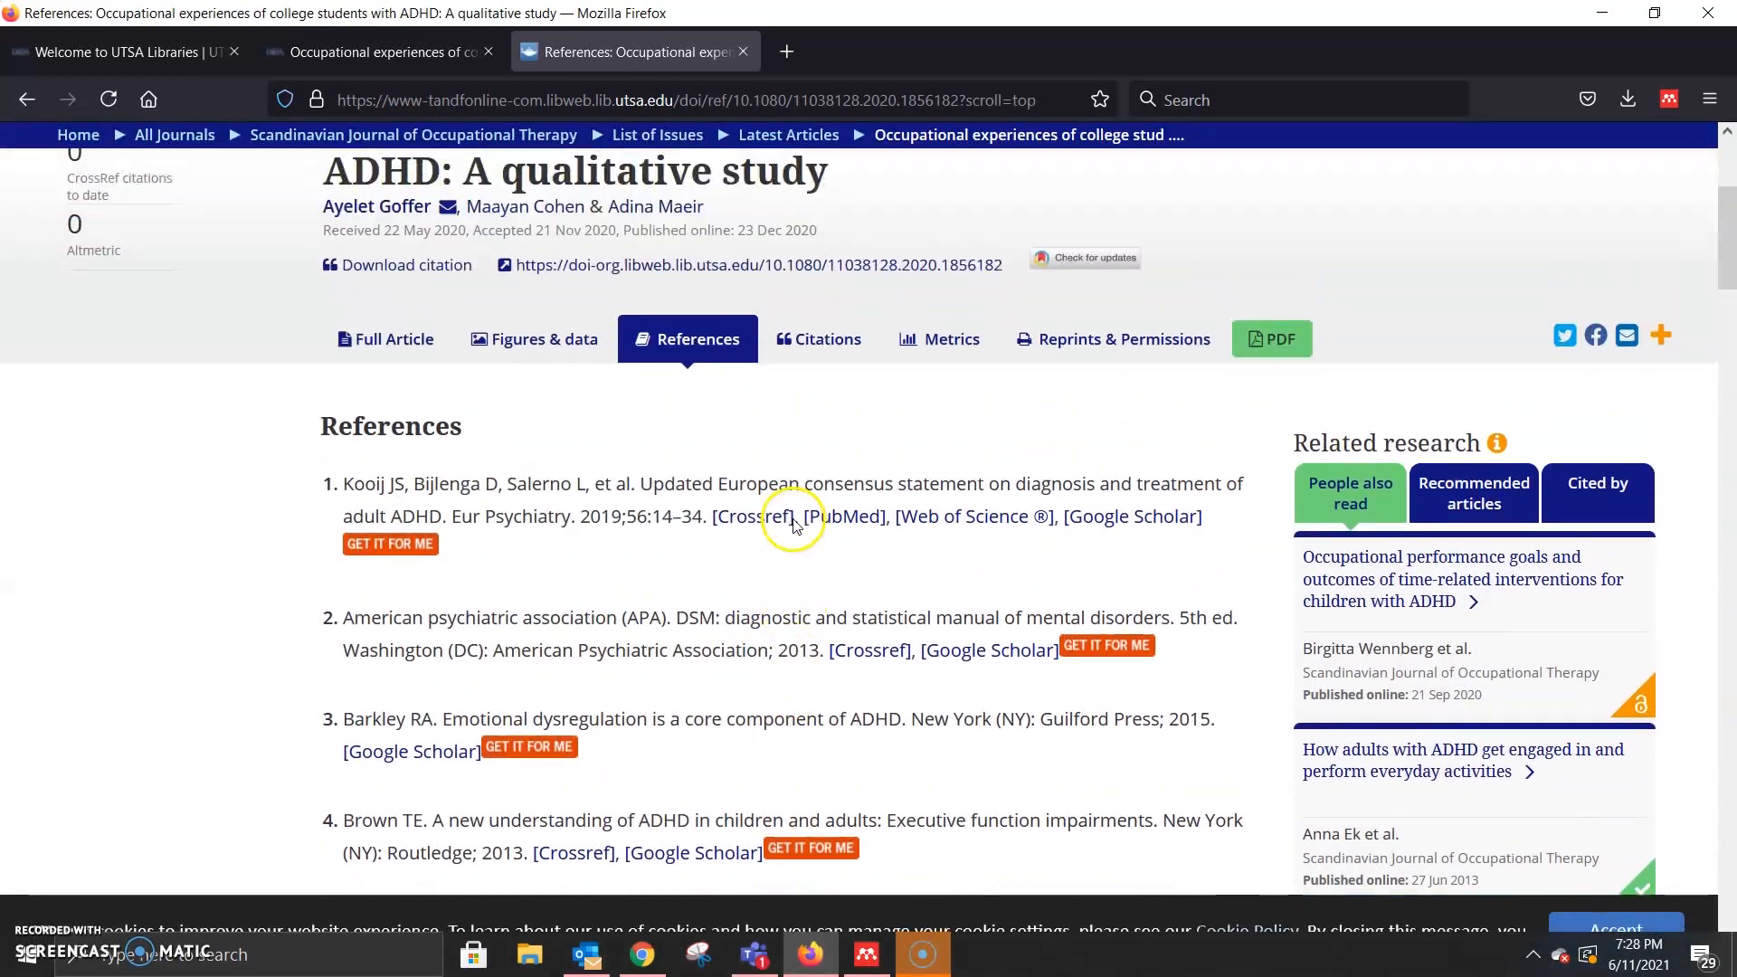
pyautogui.scroll(-10, 705, 423)
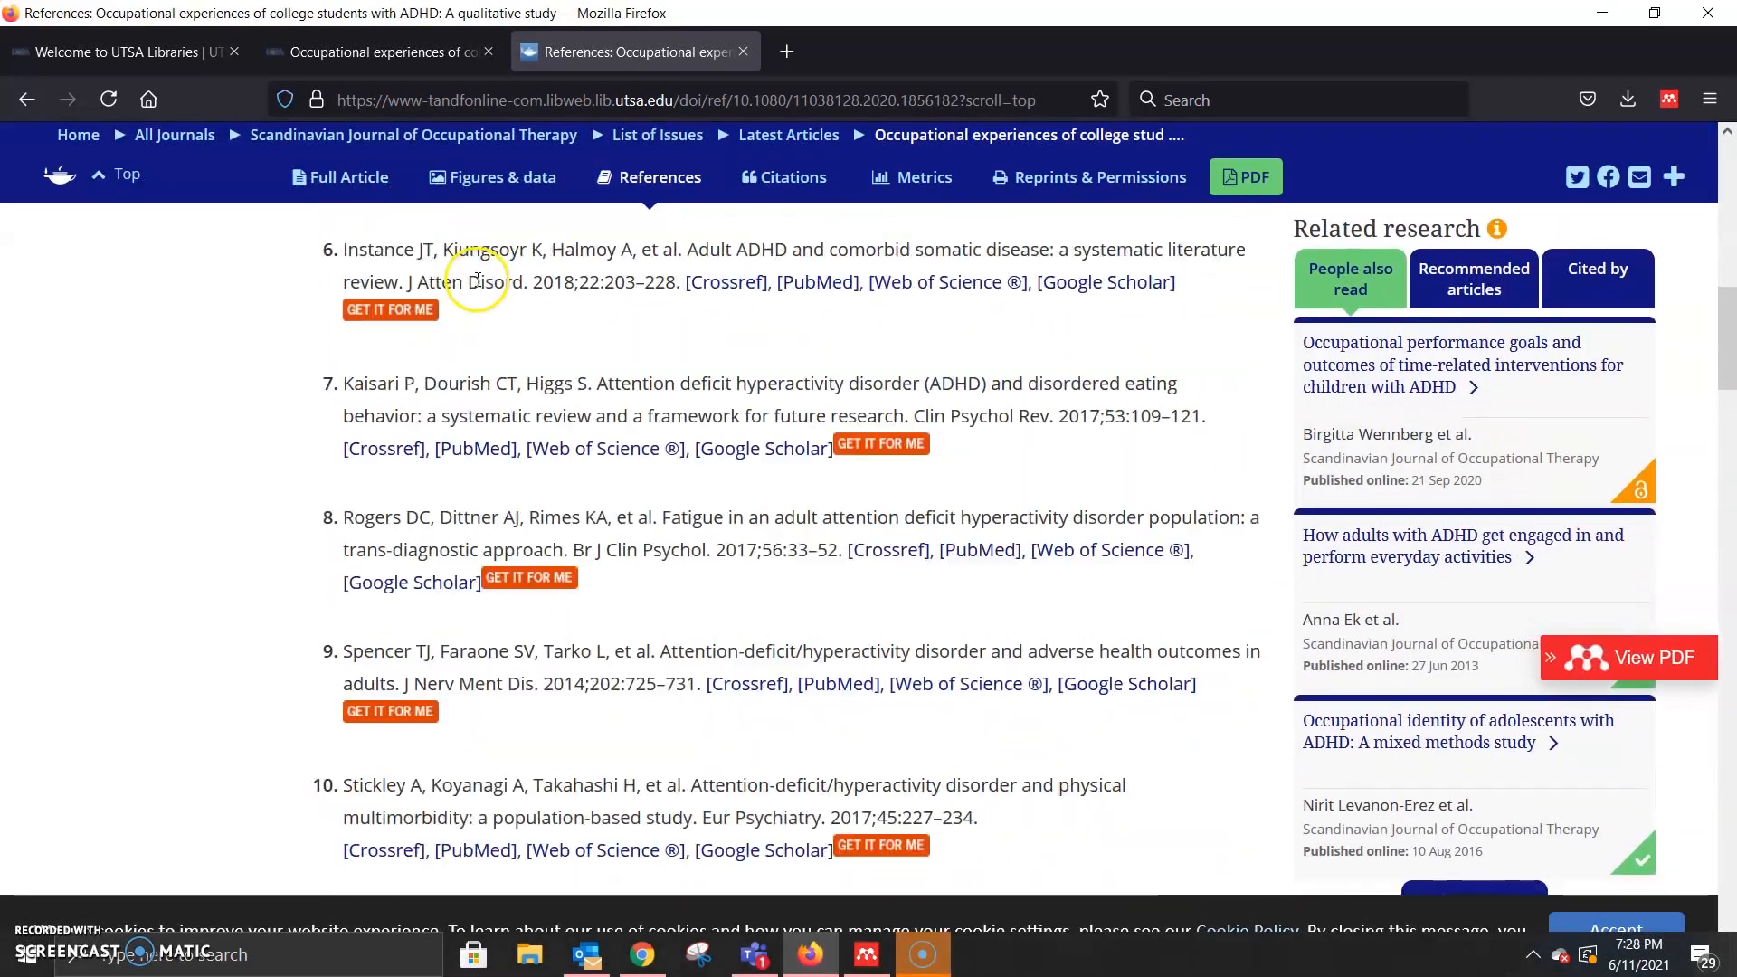
pyautogui.scroll(-10, 681, 457)
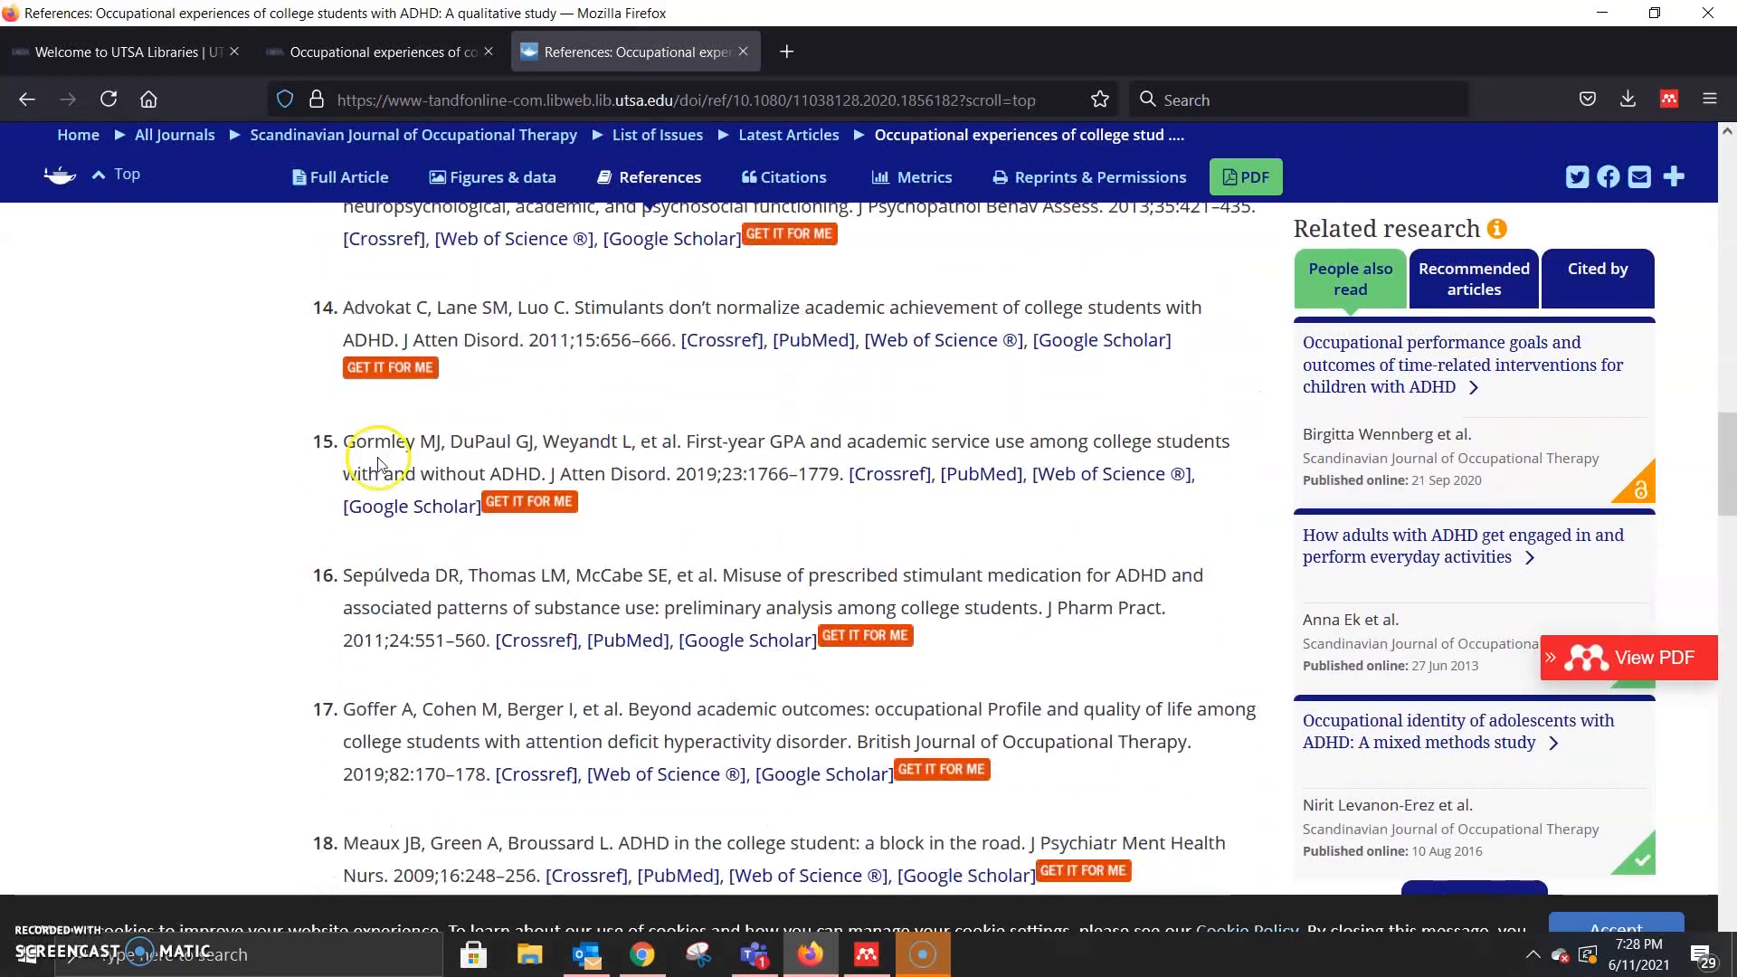
pyautogui.scroll(-12, 653, 464)
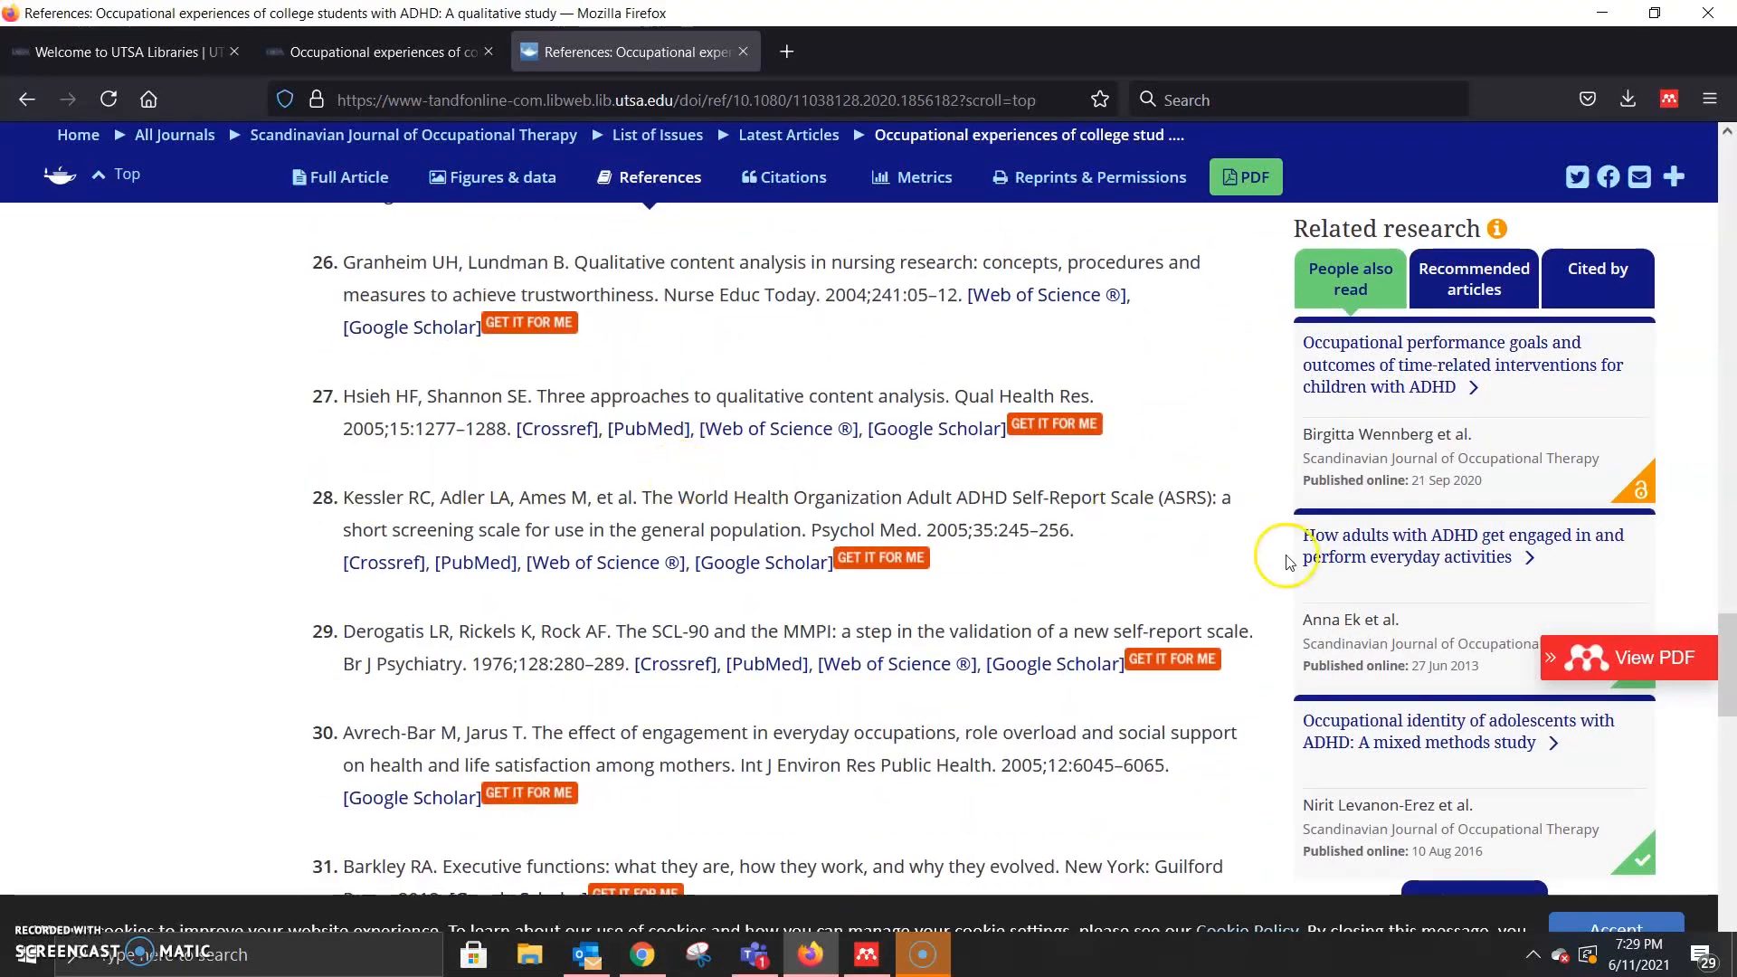
pyautogui.scroll(12, 1053, 308)
pyautogui.scroll(20, 873, 466)
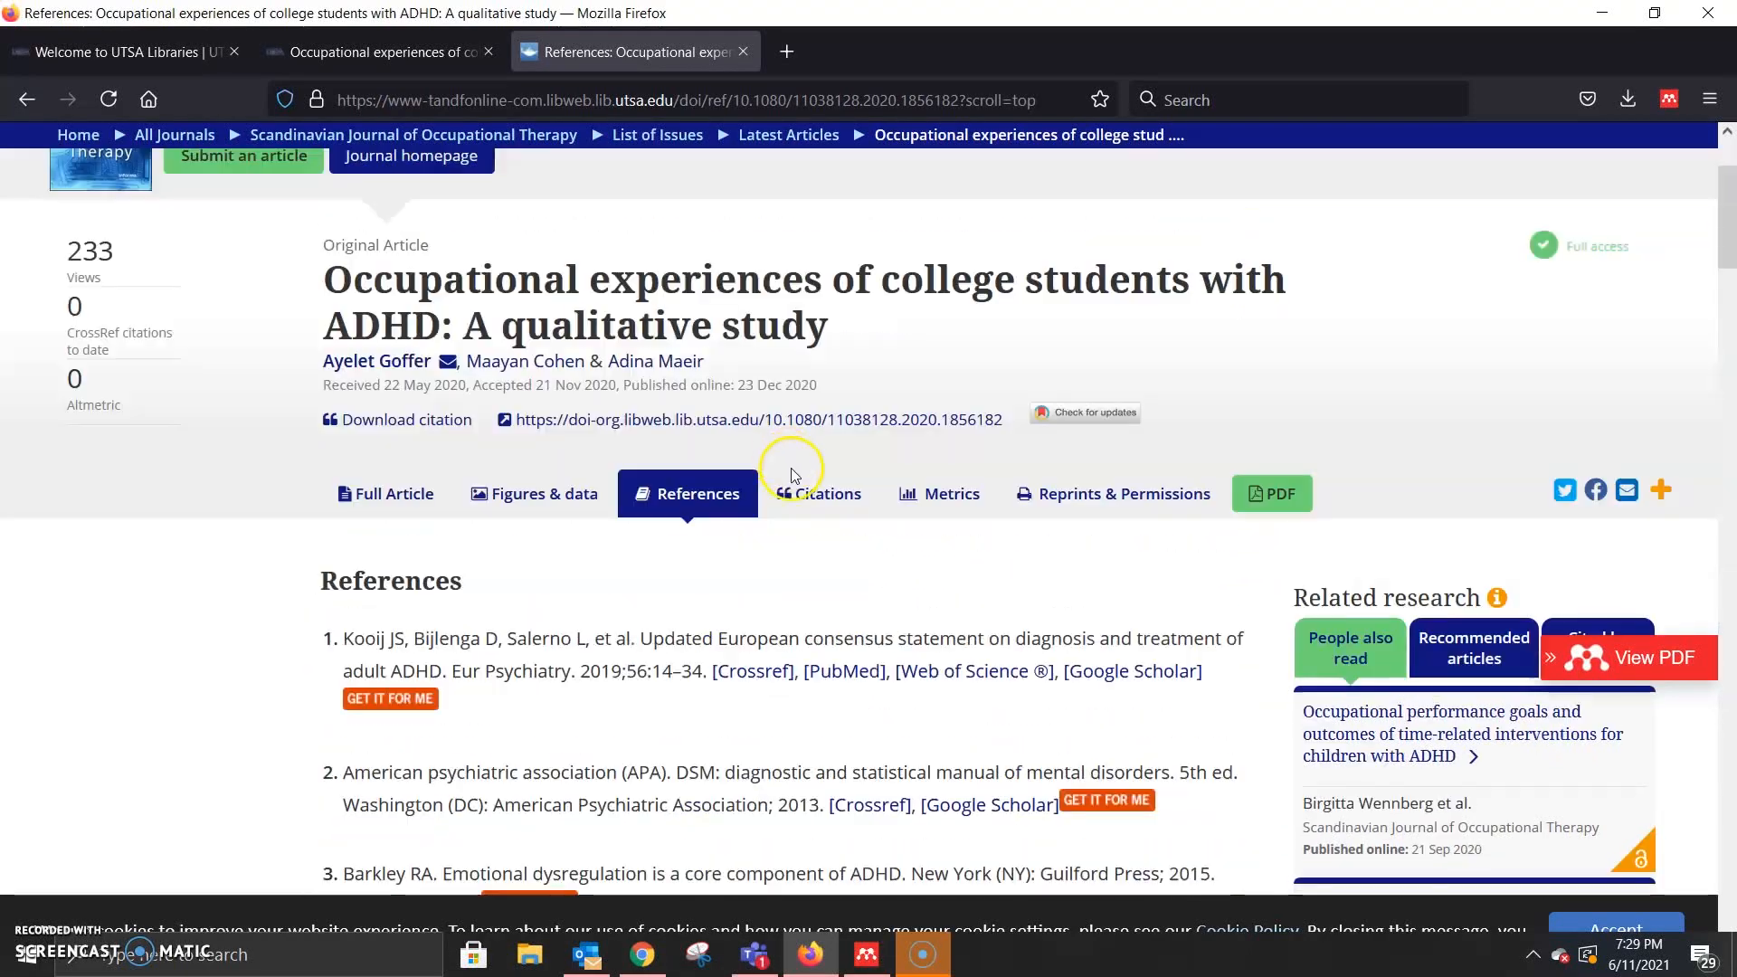
pyautogui.scroll(-5, 699, 610)
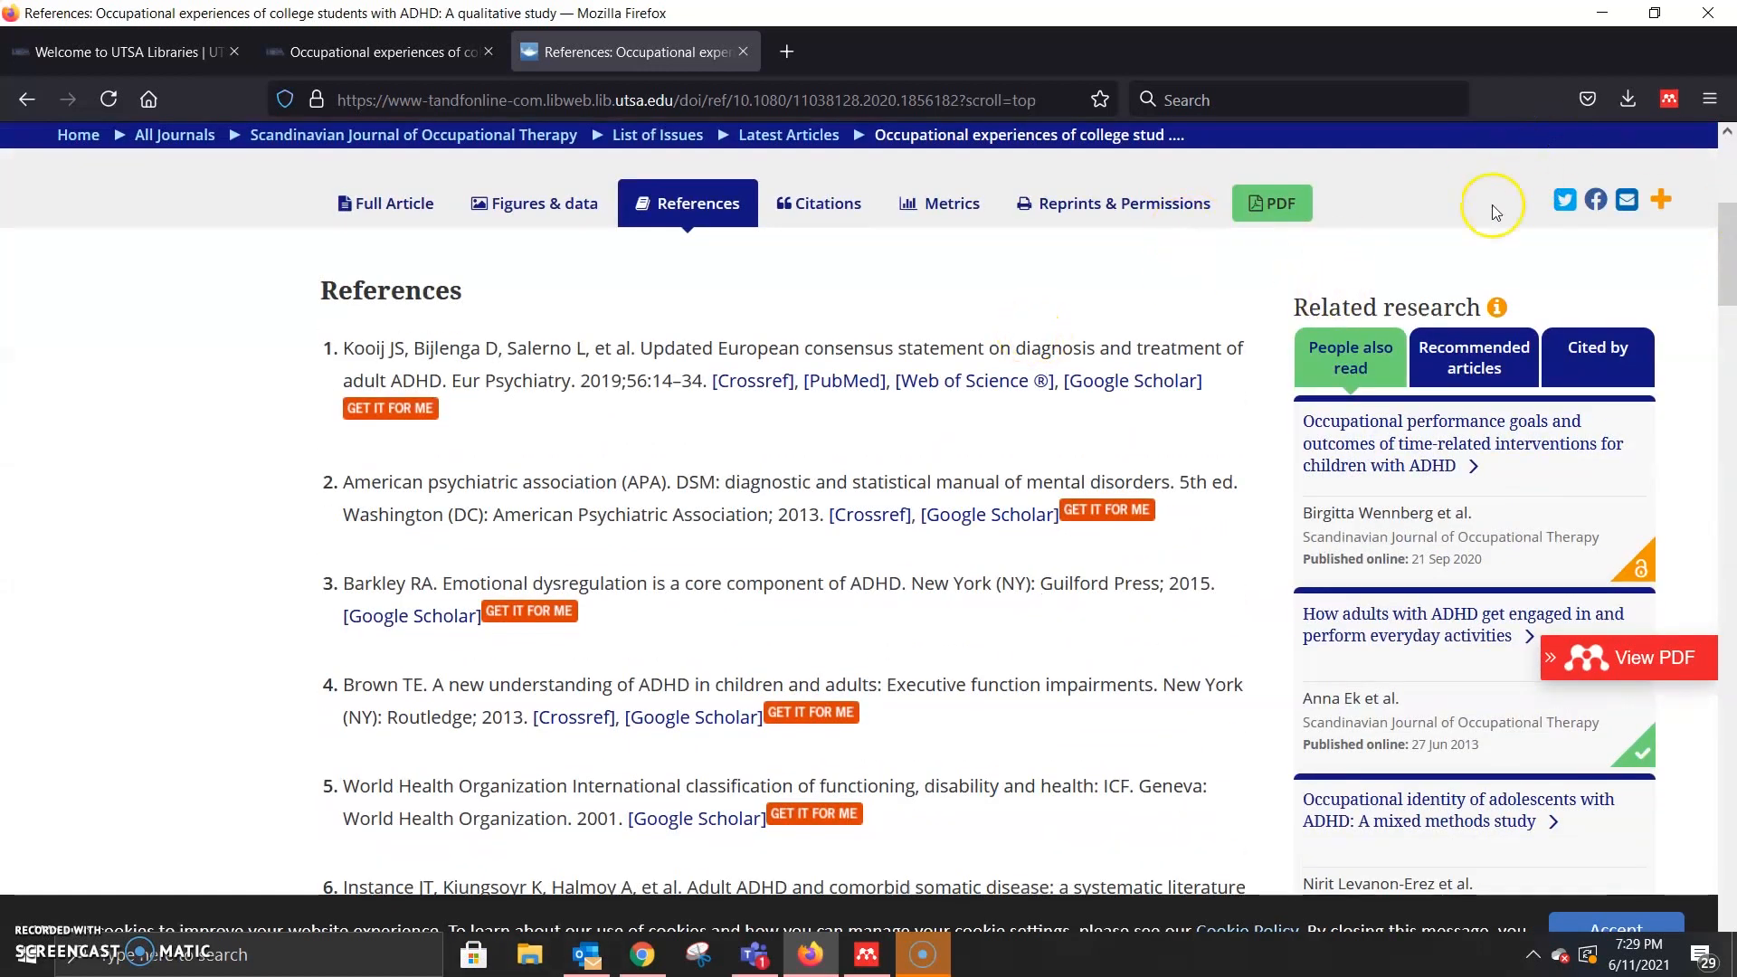
# Step: Run Mendeley Web Importer on the references page and review the detected items
pyautogui.click(1679, 99)
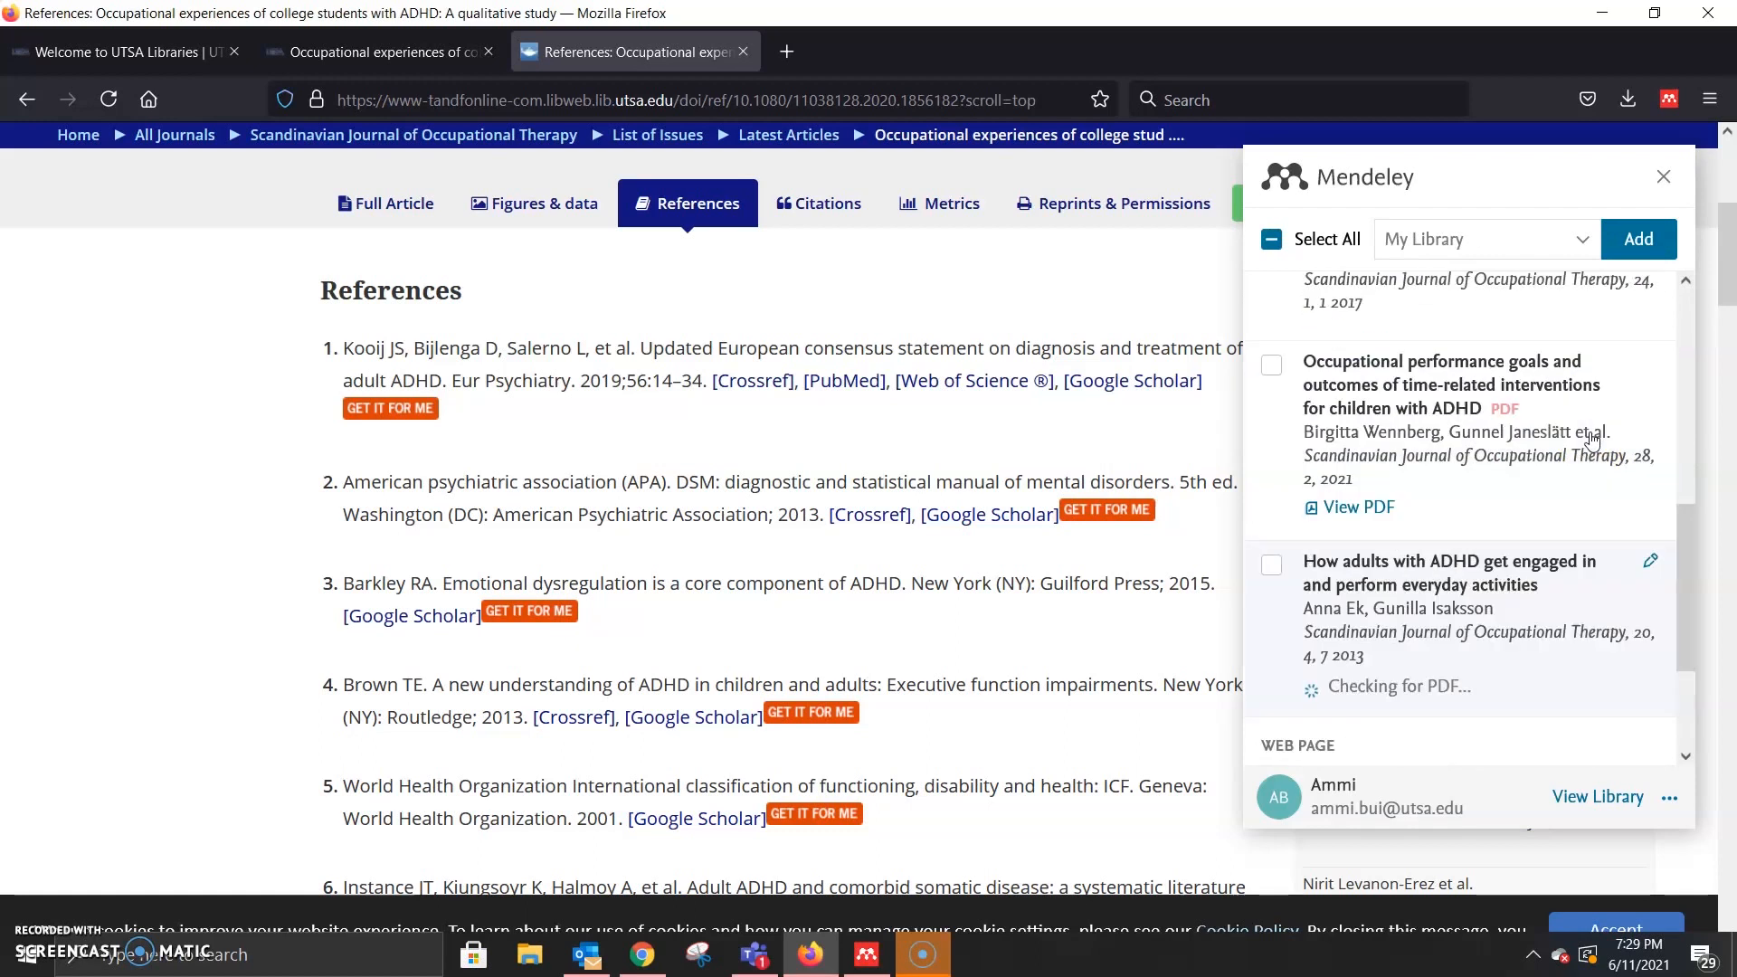
pyautogui.scroll(-3, 1599, 452)
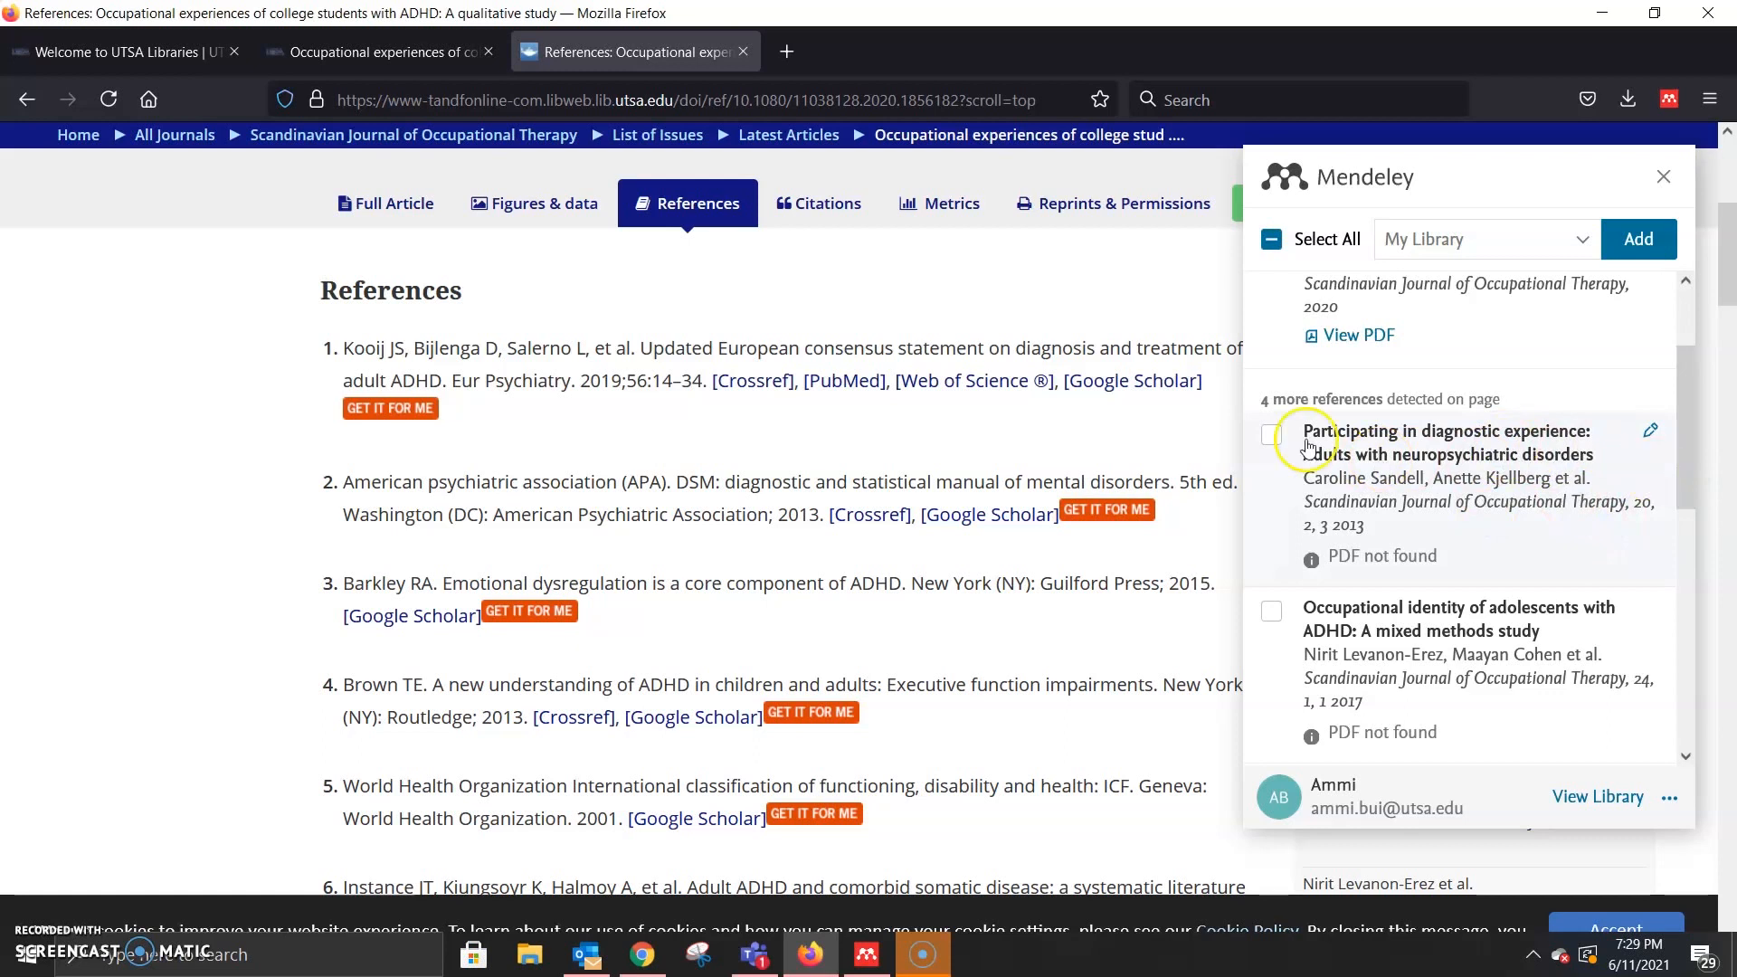
pyautogui.scroll(-5, 1486, 541)
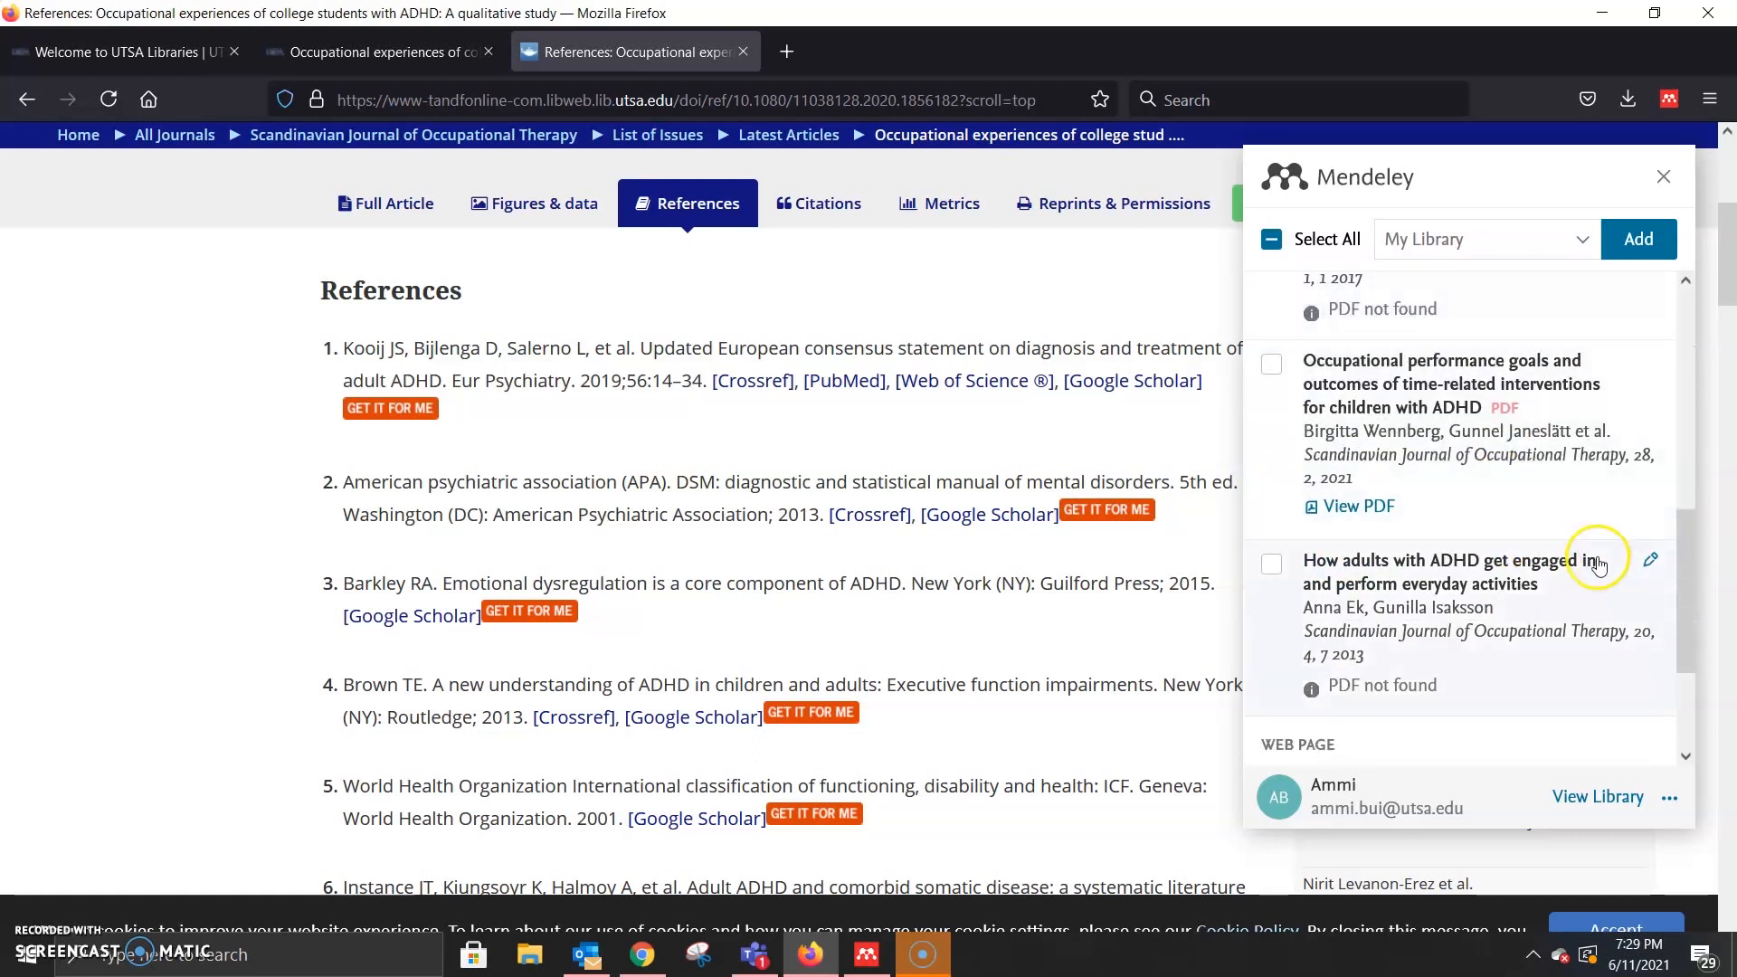
pyautogui.scroll(2, 1543, 551)
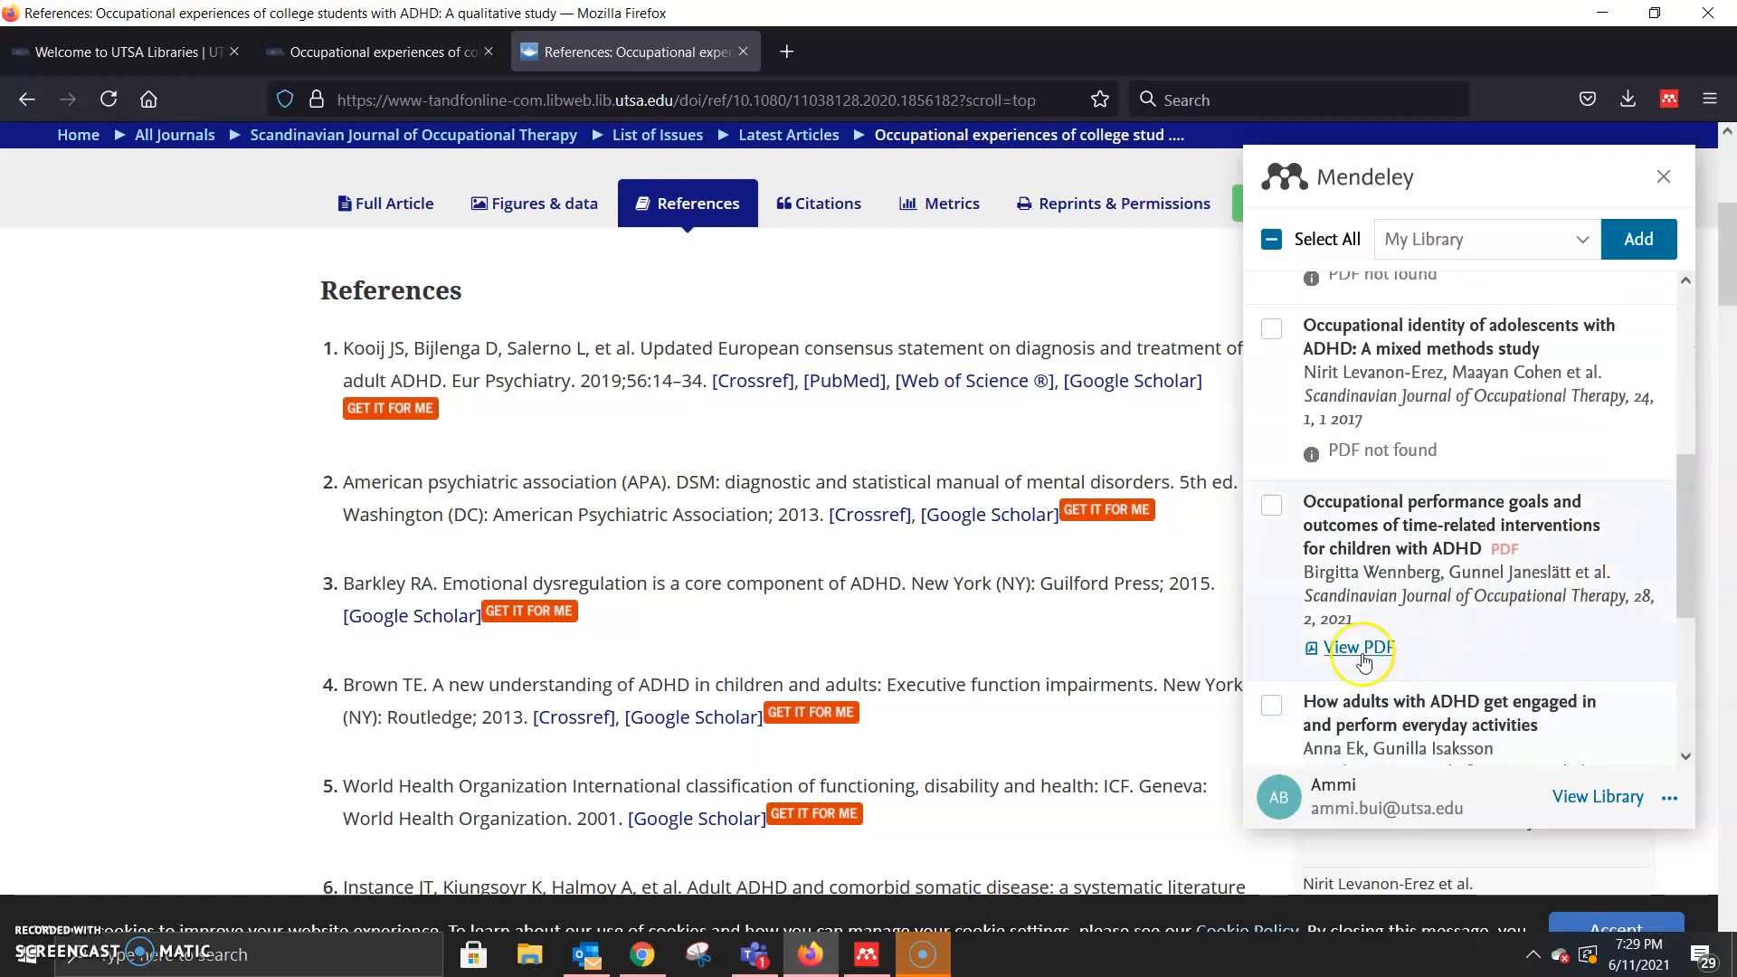
pyautogui.scroll(-5, 1046, 621)
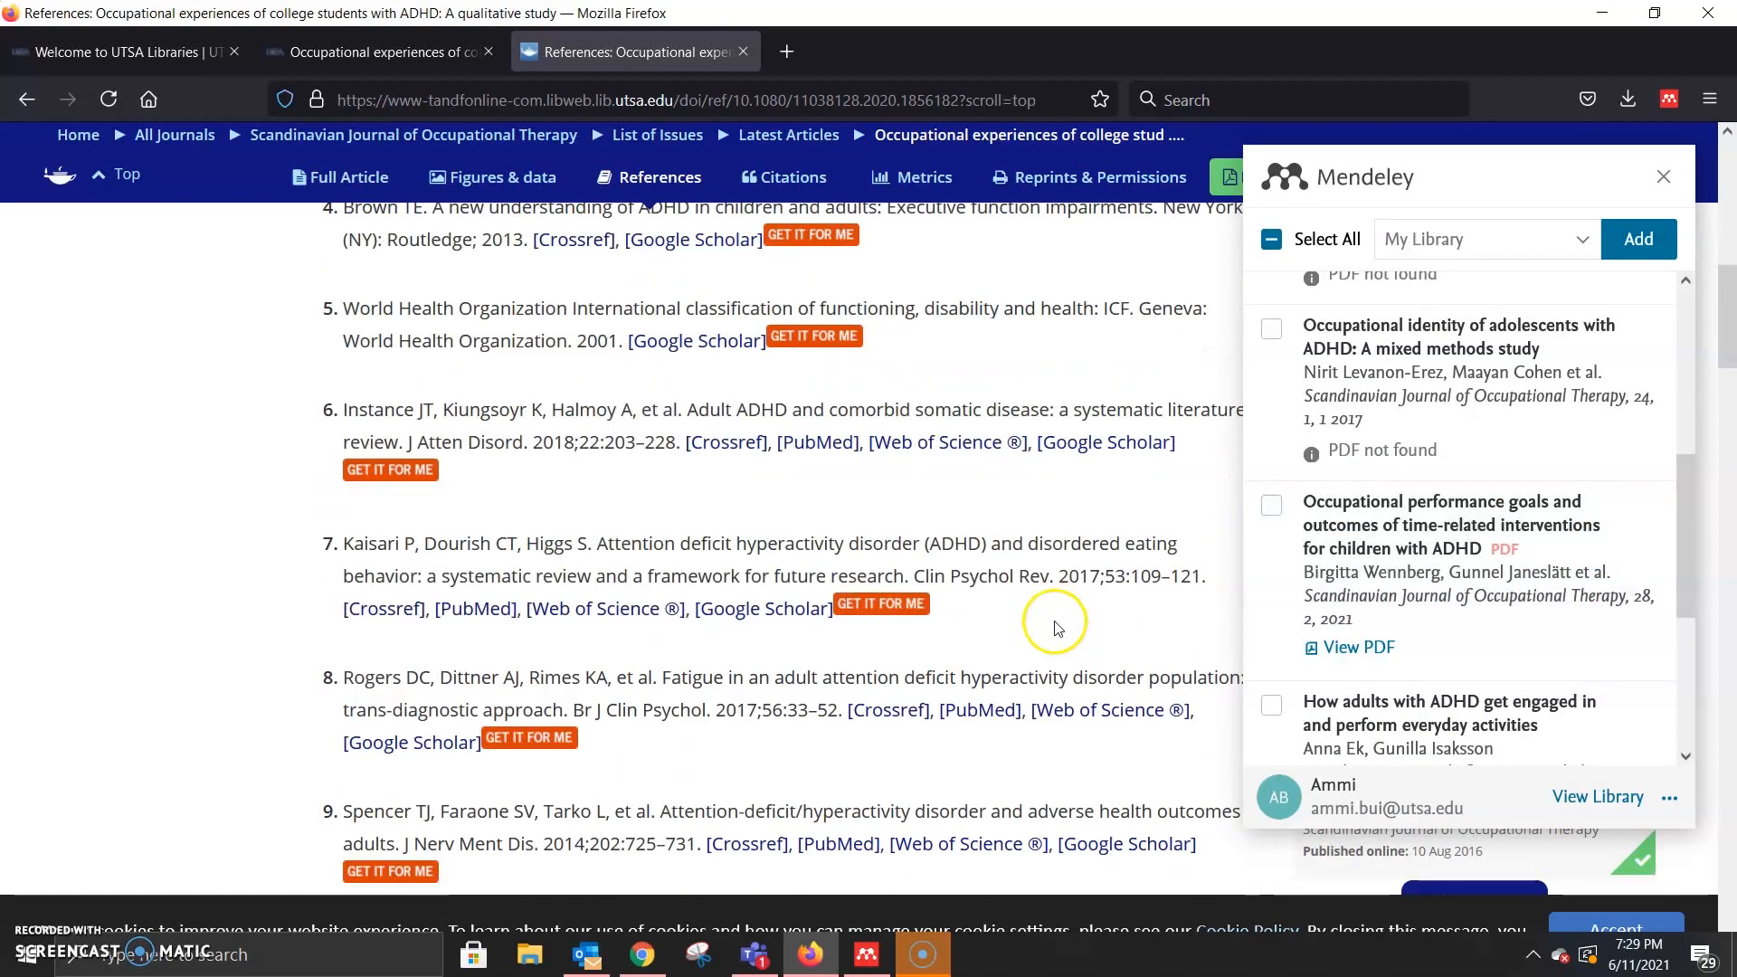
pyautogui.scroll(-2, 1579, 644)
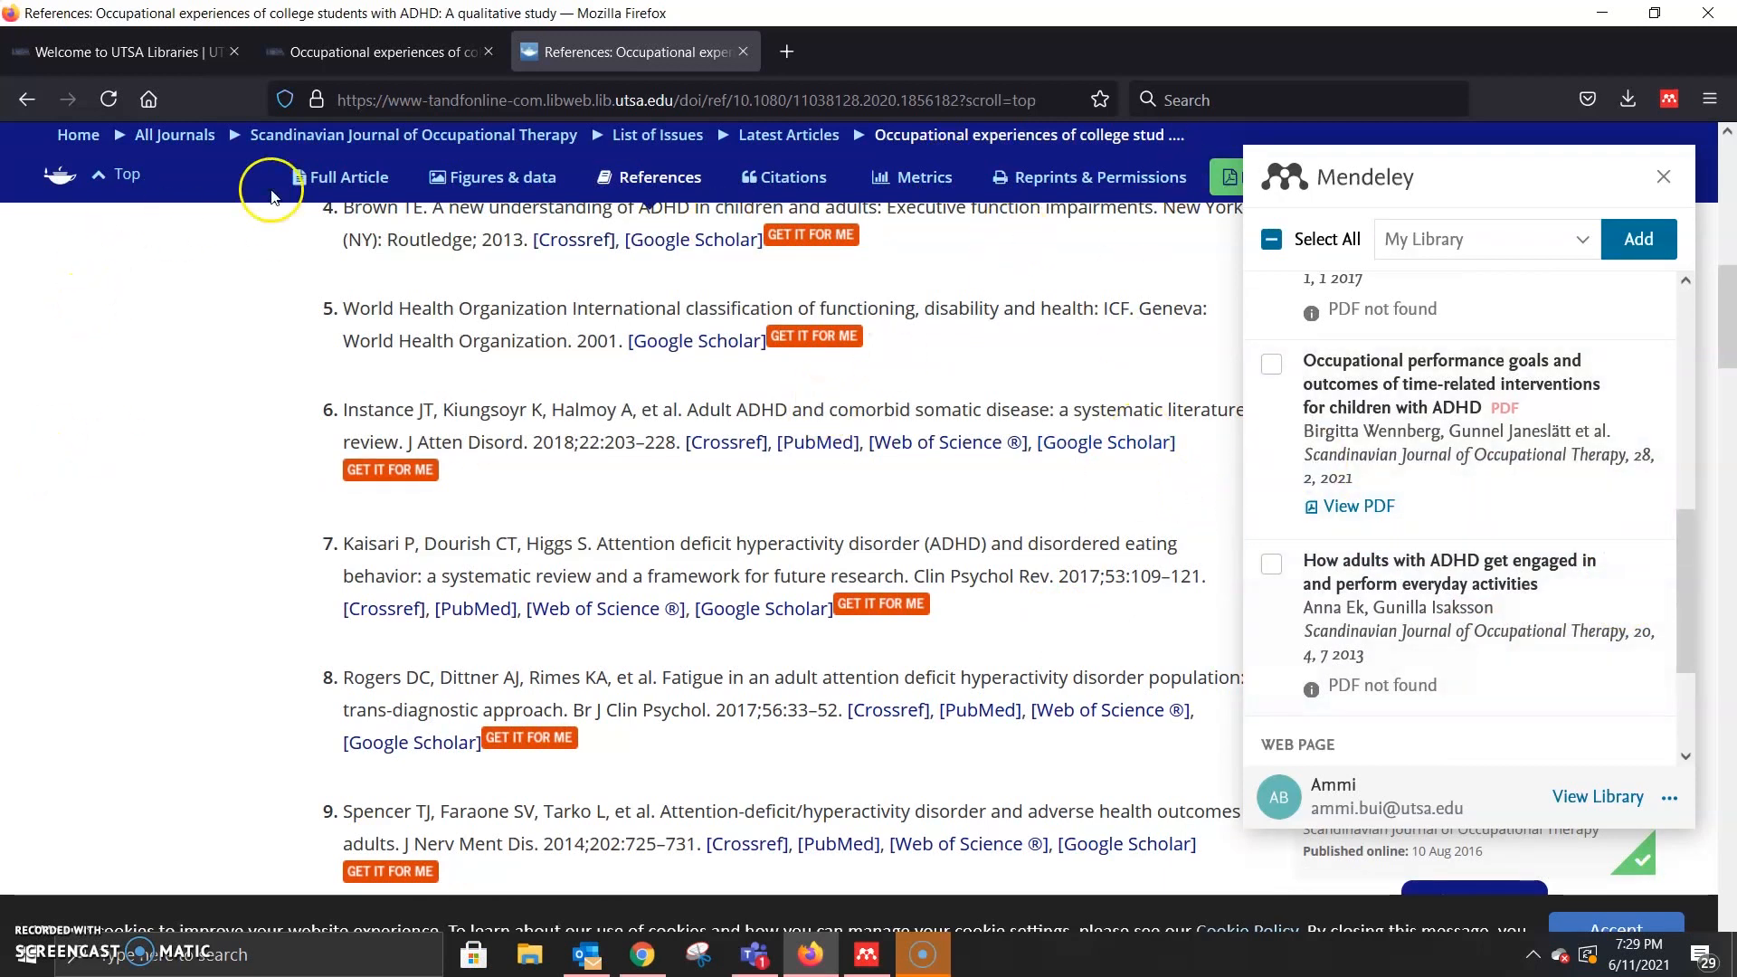
pyautogui.scroll(-3, 1326, 610)
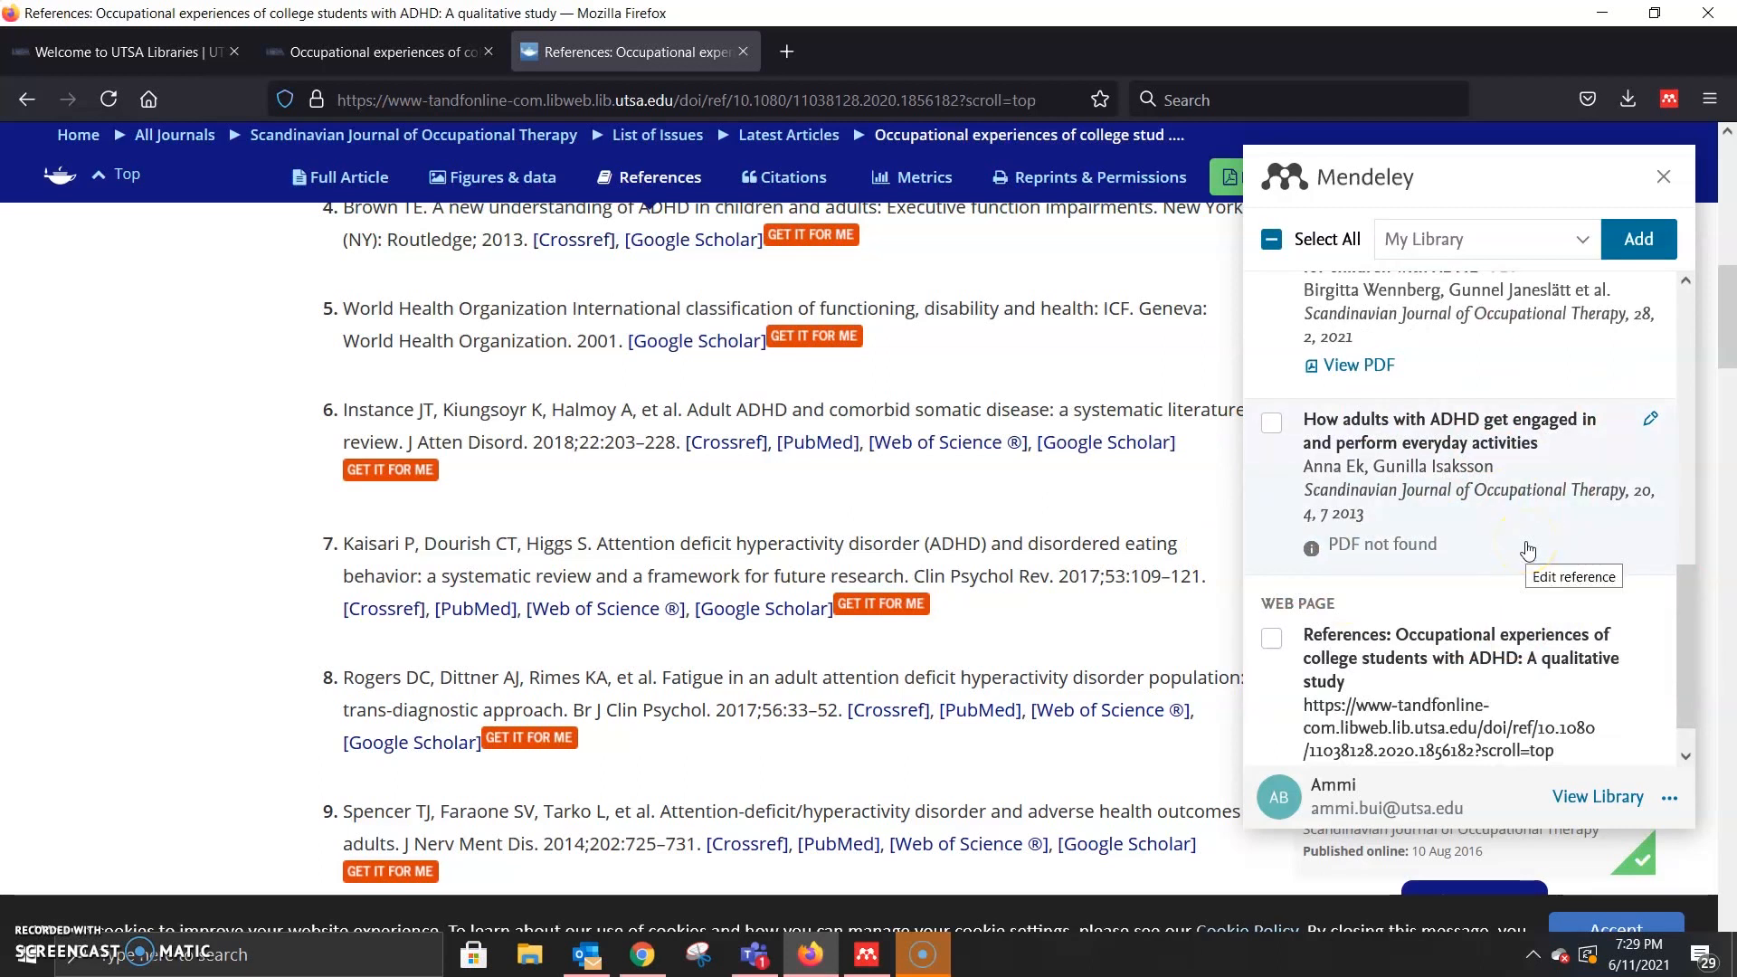
# Step: Select 'How adults with ADHD…' and 'Occupational performance goals…' for import, then go to the online library
pyautogui.click(1270, 422)
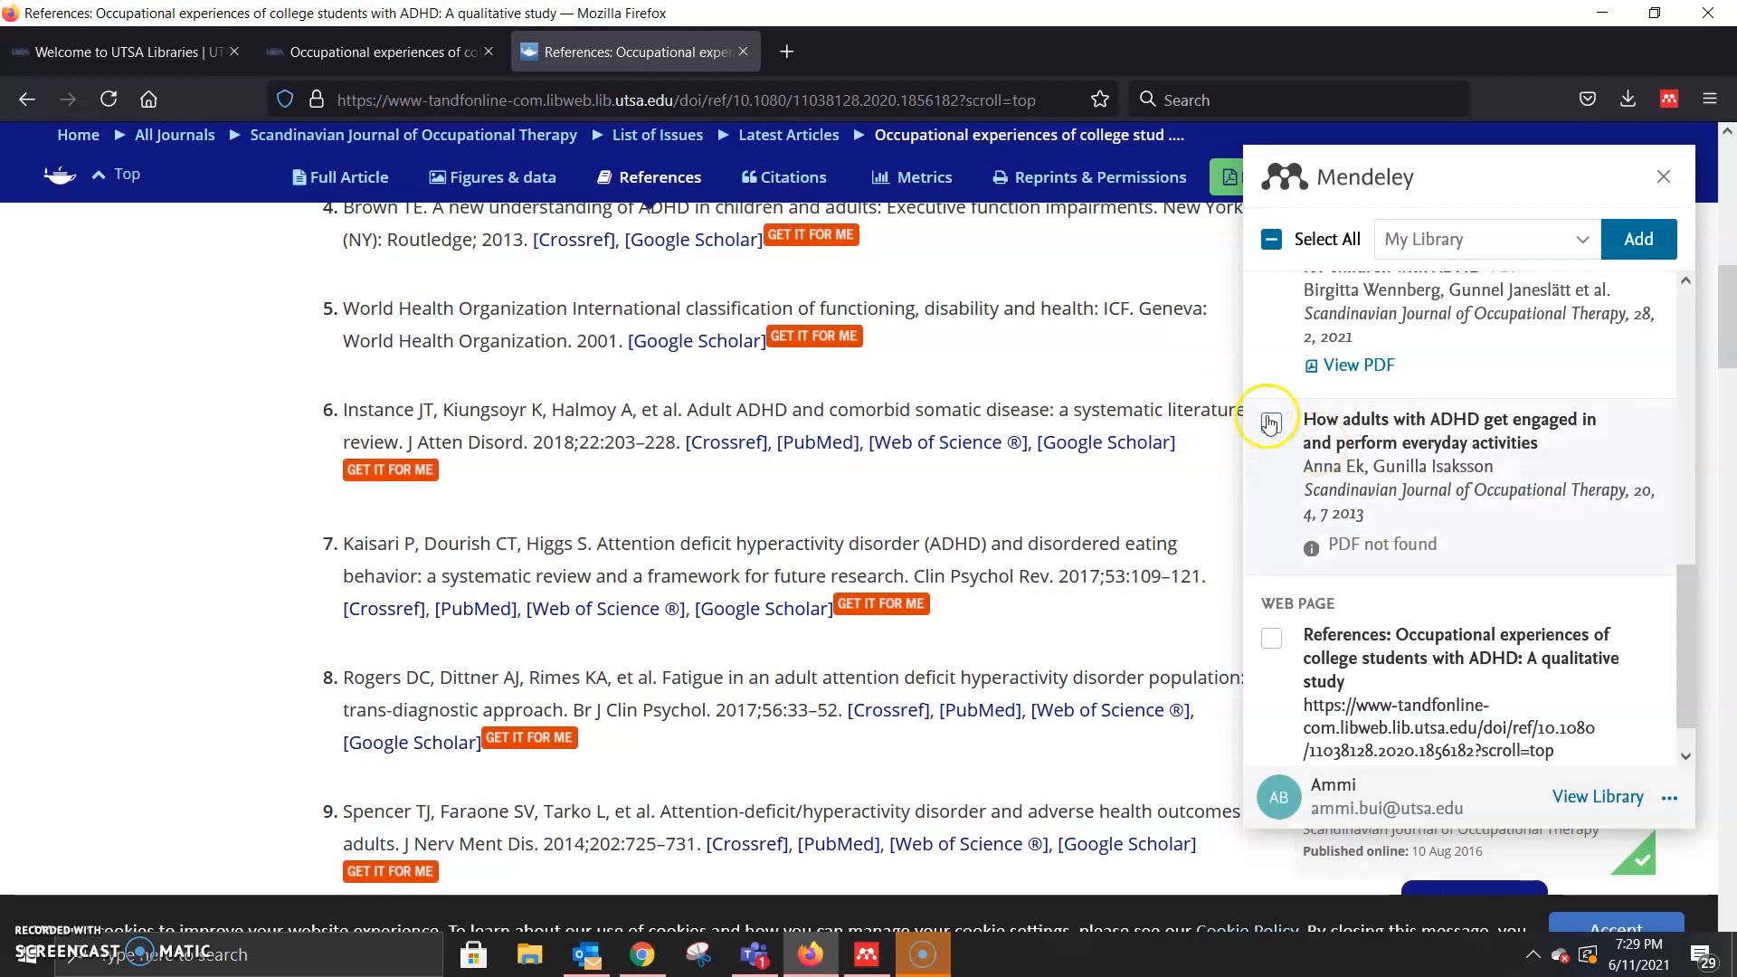
pyautogui.scroll(1, 1274, 389)
pyautogui.scroll(1, 1275, 377)
pyautogui.click(1276, 371)
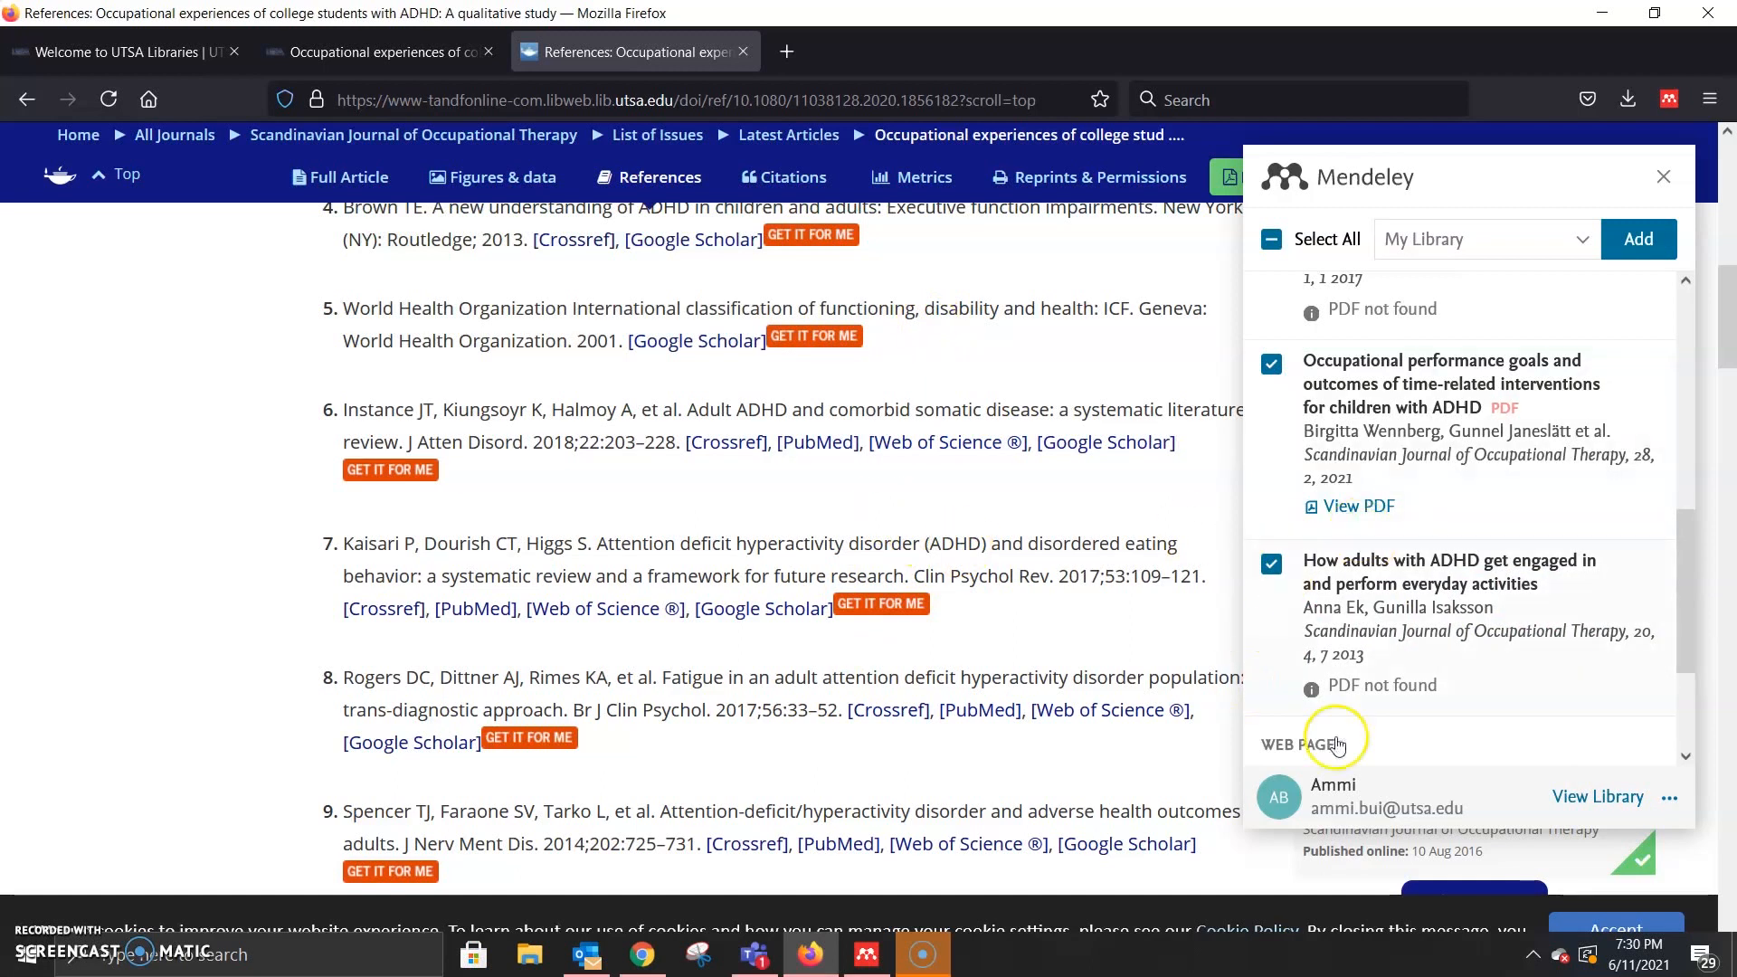
pyautogui.click(1592, 803)
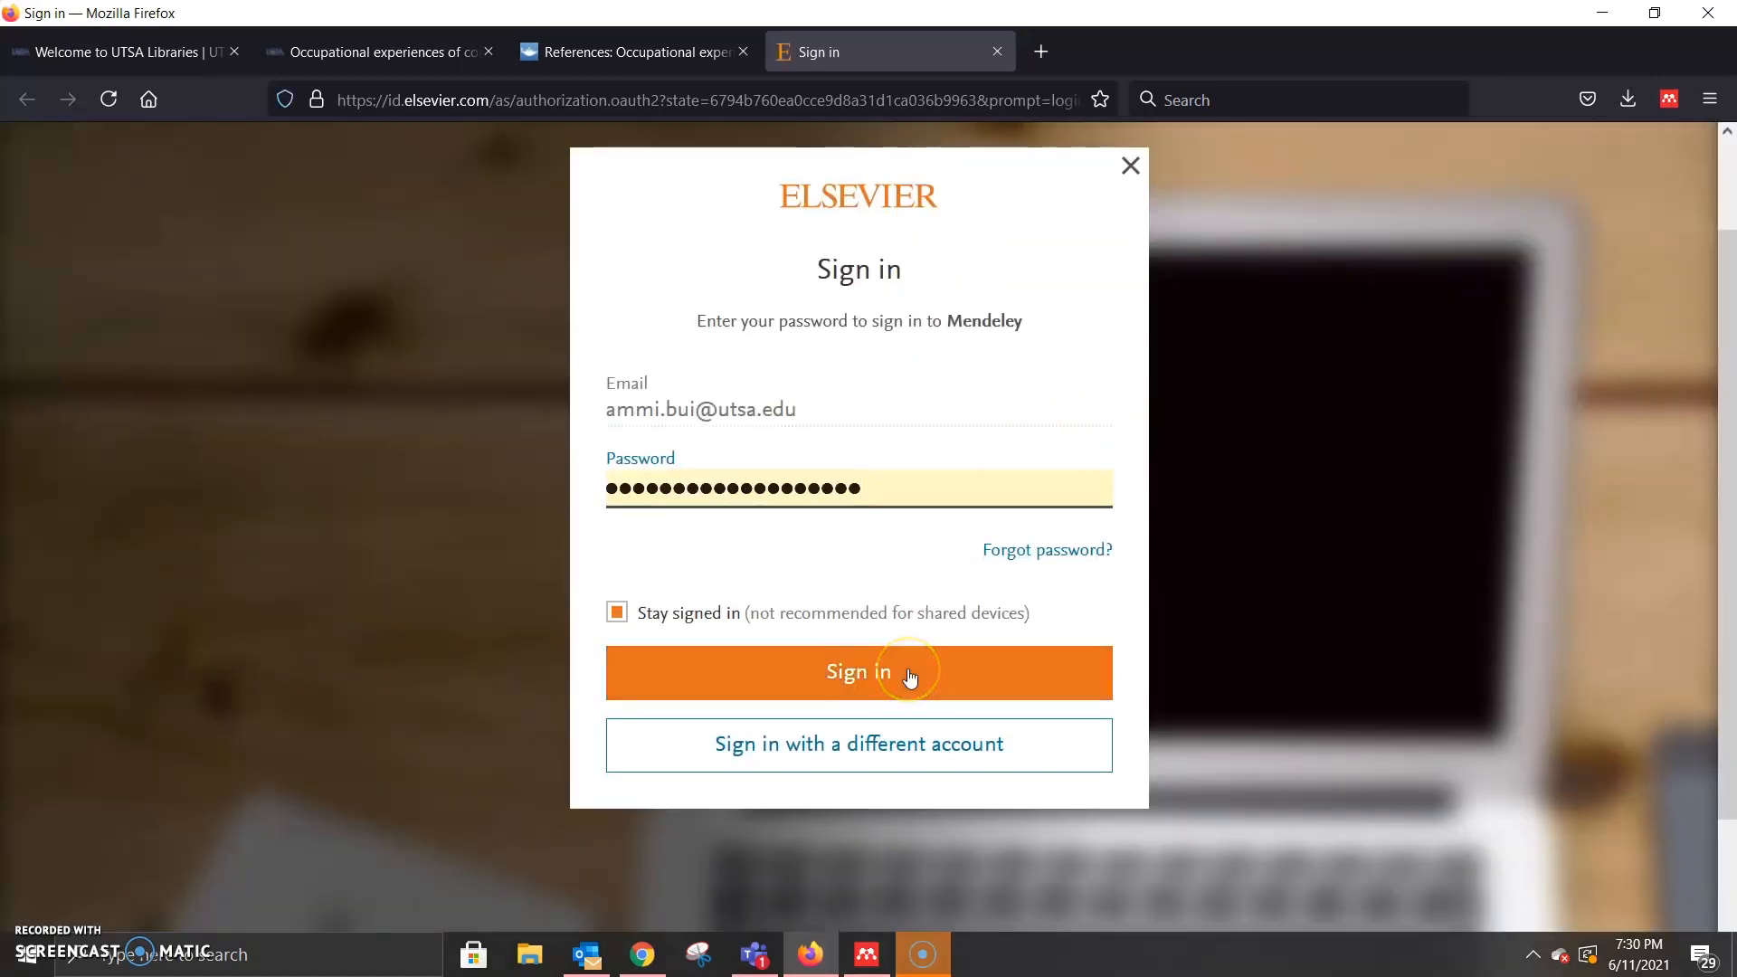
# Step: Sign in to the Mendeley web library and sync it with the new imports
pyautogui.click(909, 675)
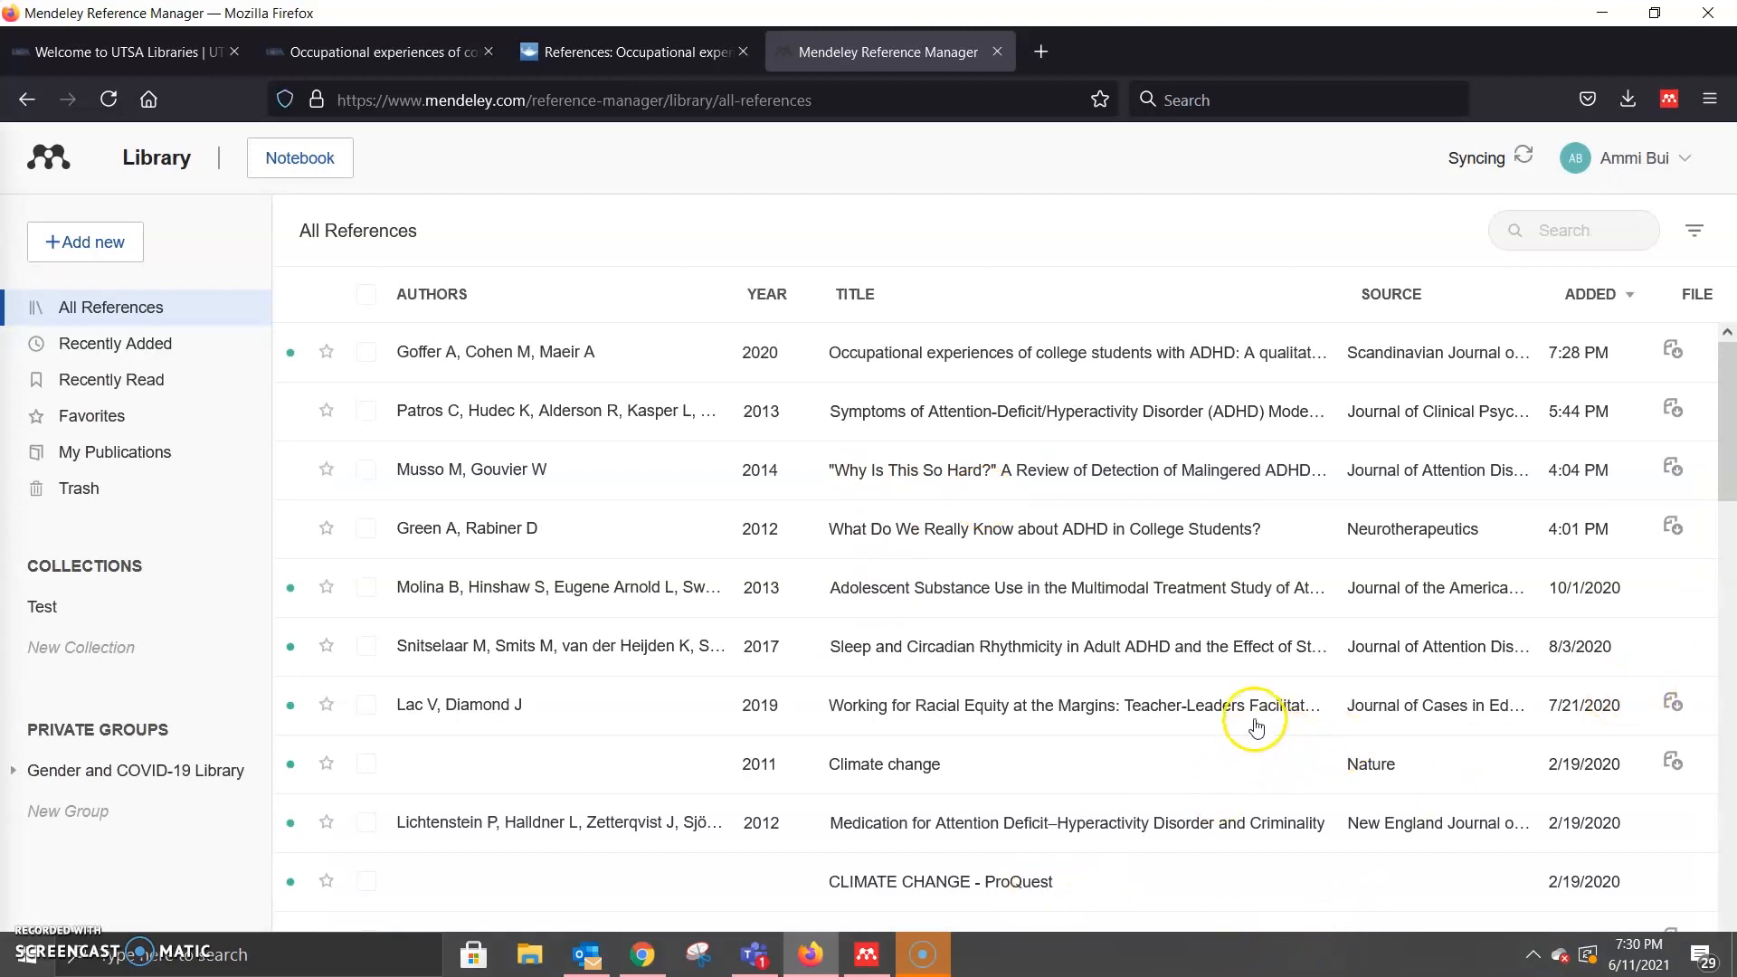
pyautogui.scroll(-2, 846, 697)
pyautogui.scroll(2, 905, 674)
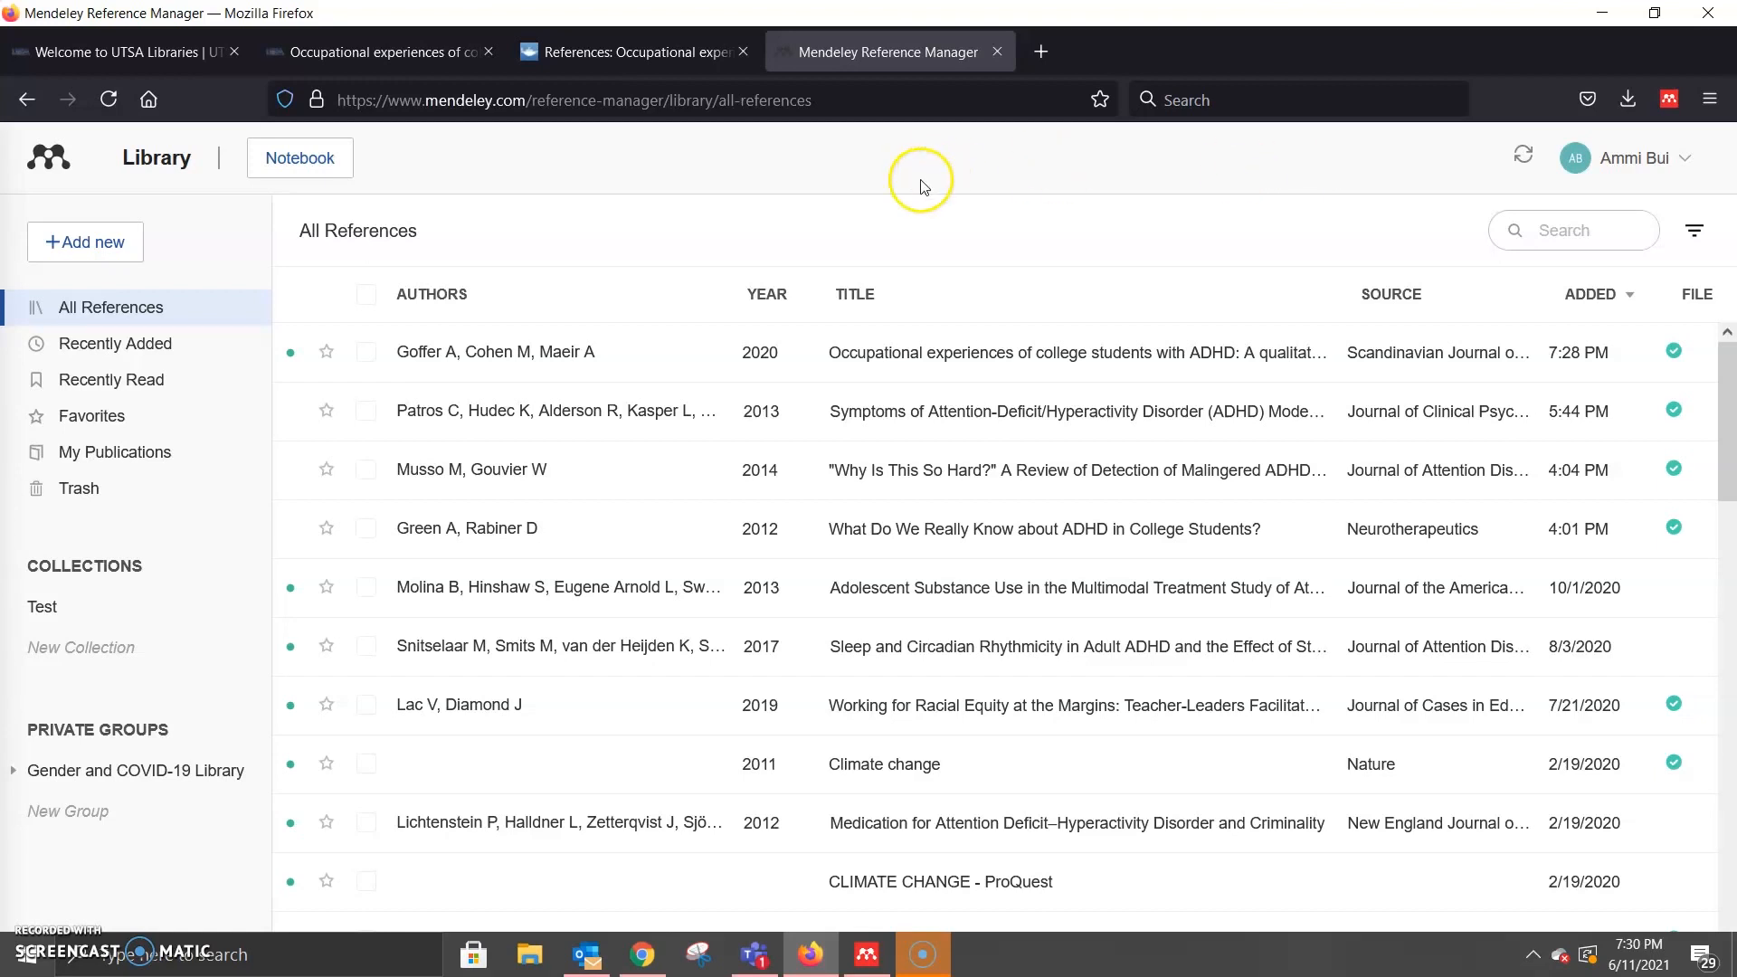
pyautogui.click(1533, 166)
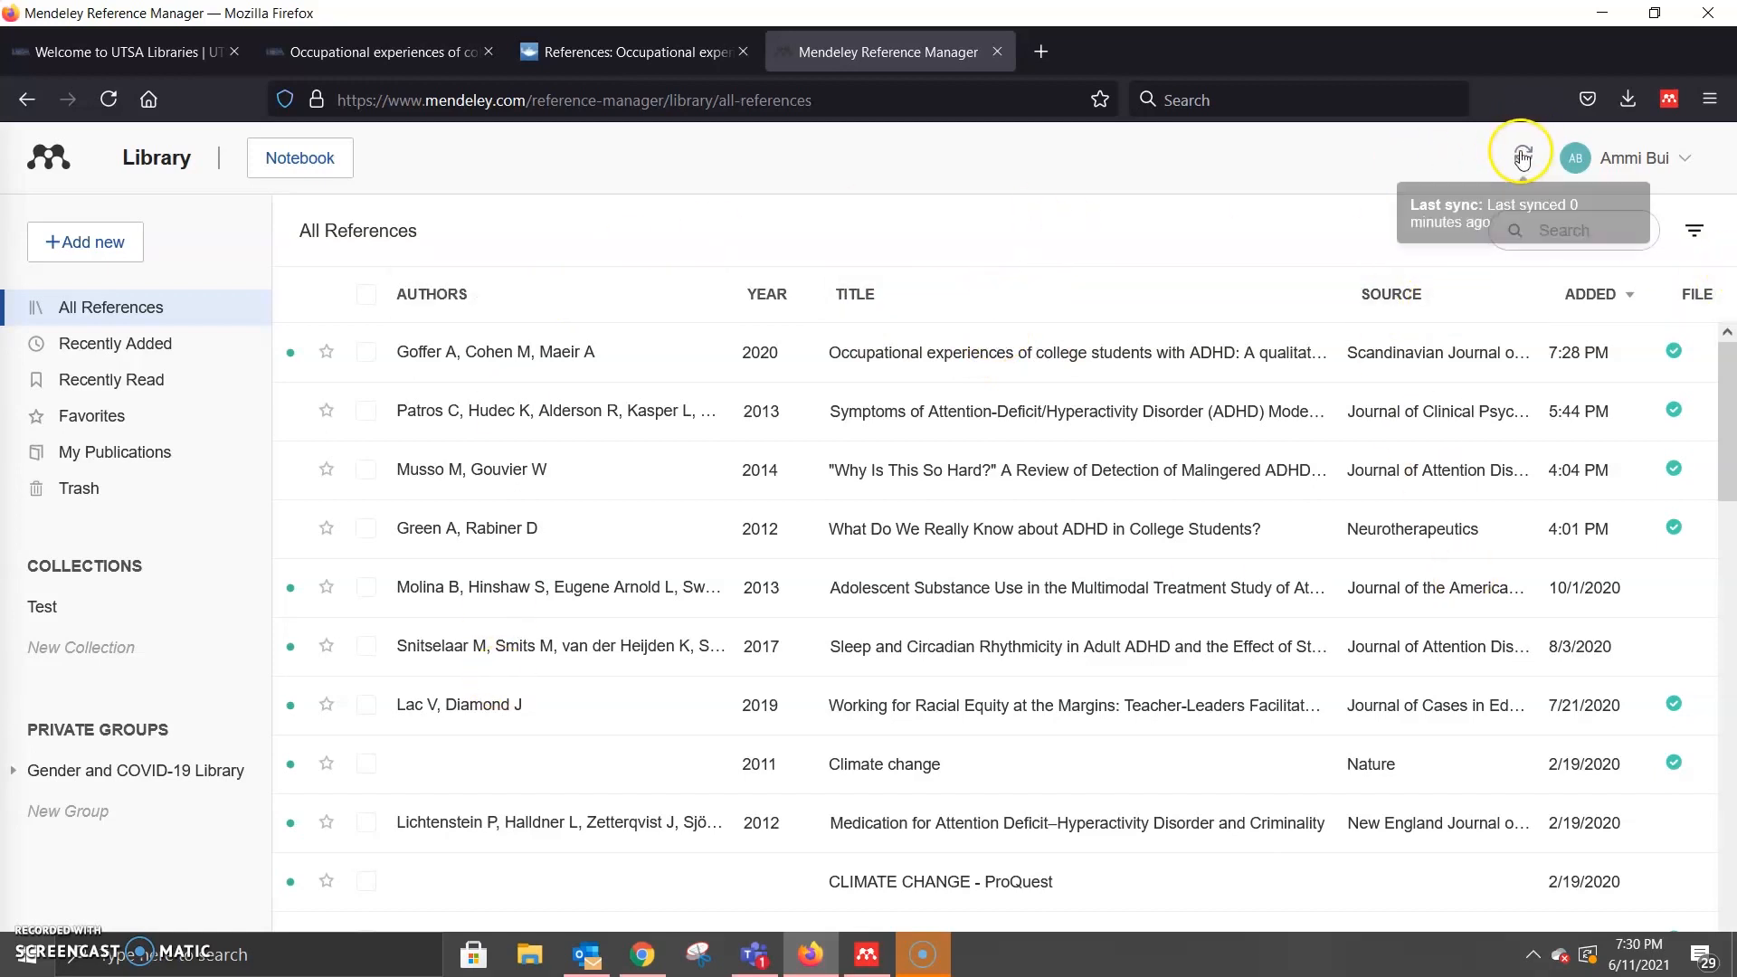
# Step: Show the Occupational experiences ADHD article's details and expand its full abstract
pyautogui.moveTo(877, 957)
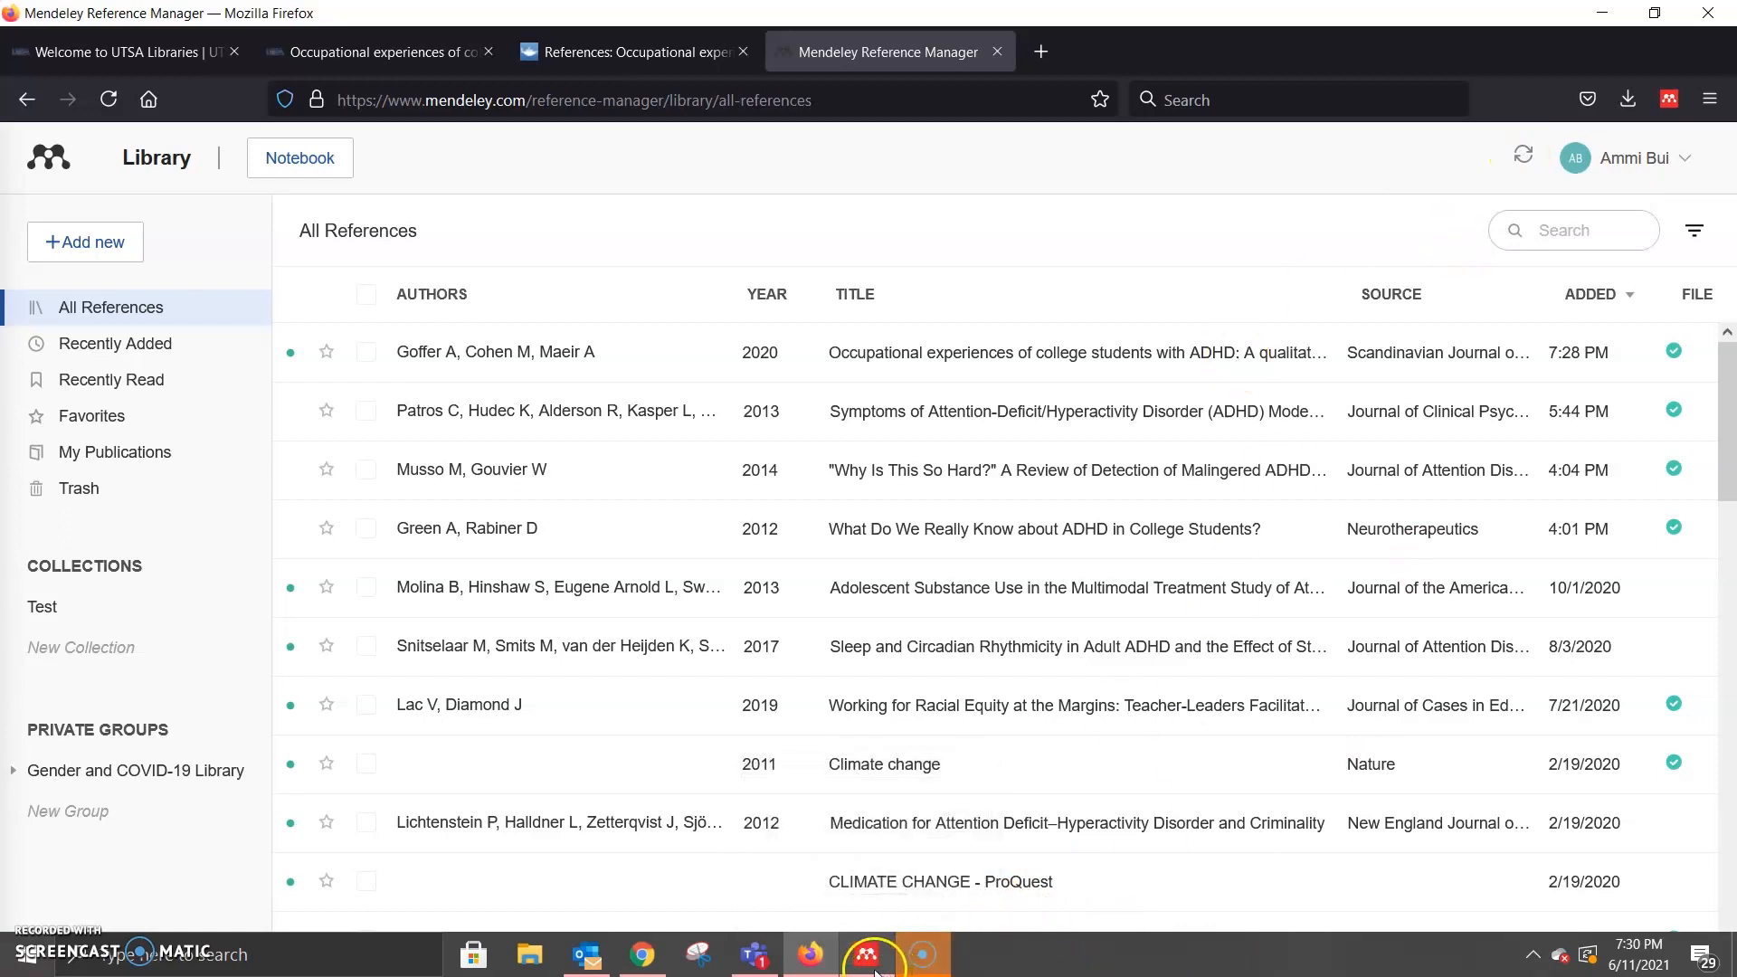
pyautogui.click(1090, 352)
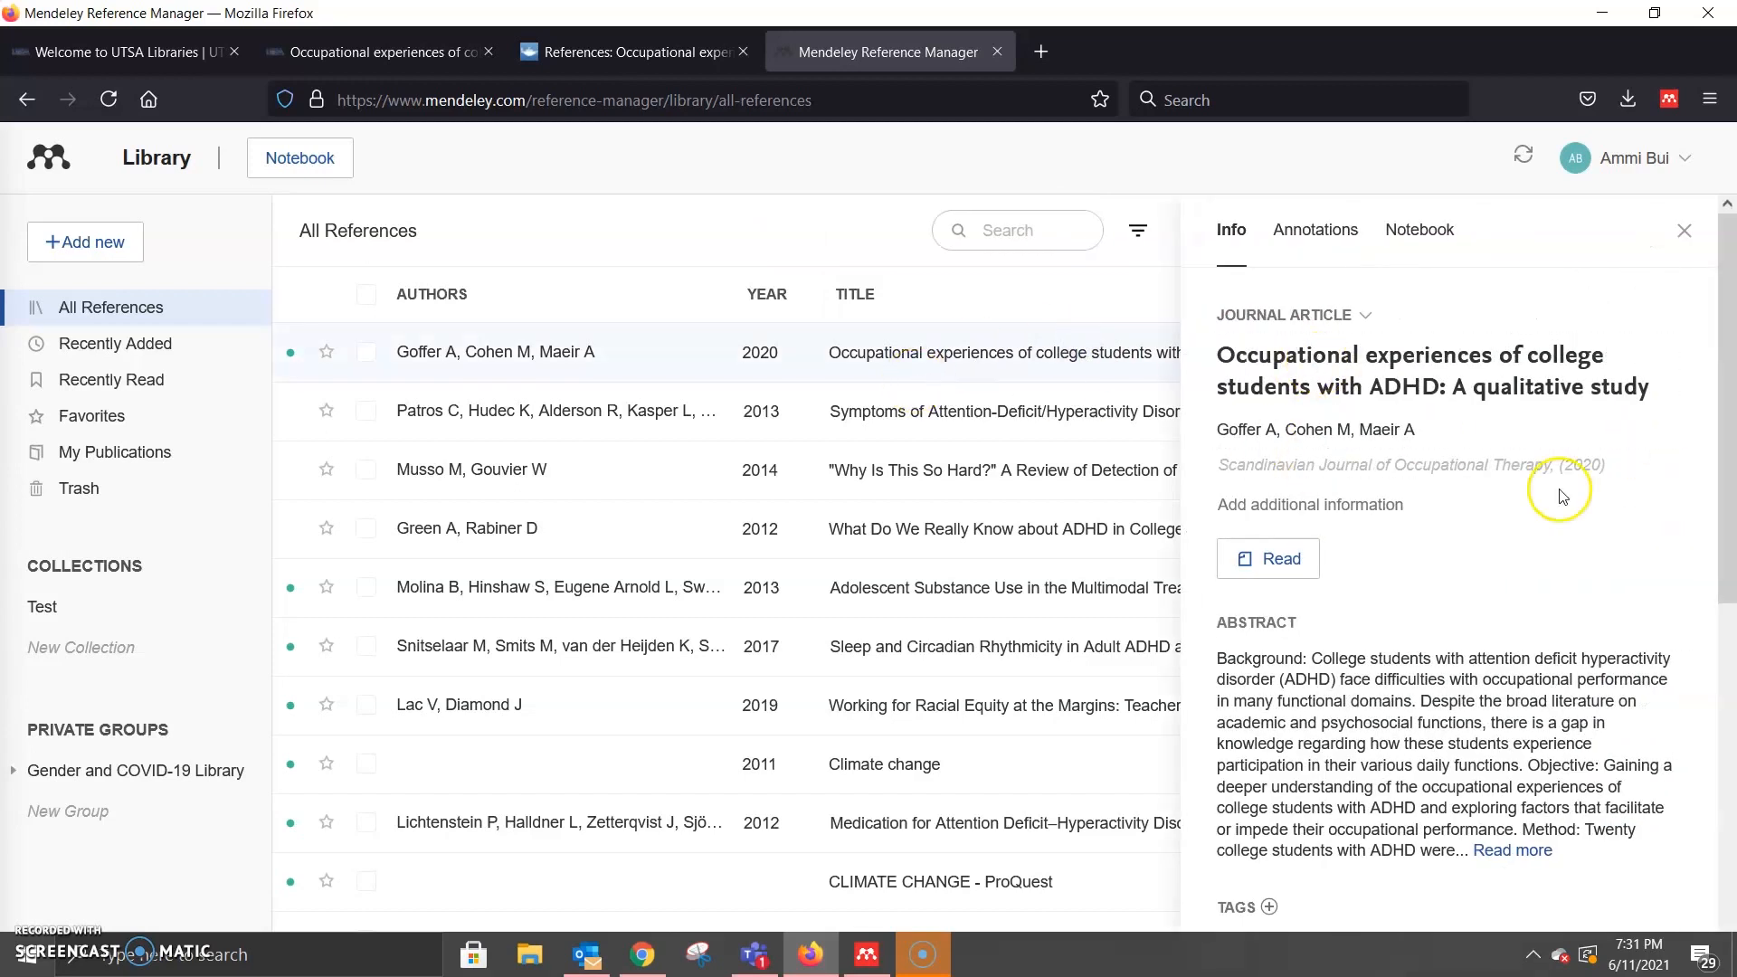
pyautogui.scroll(-5, 1447, 496)
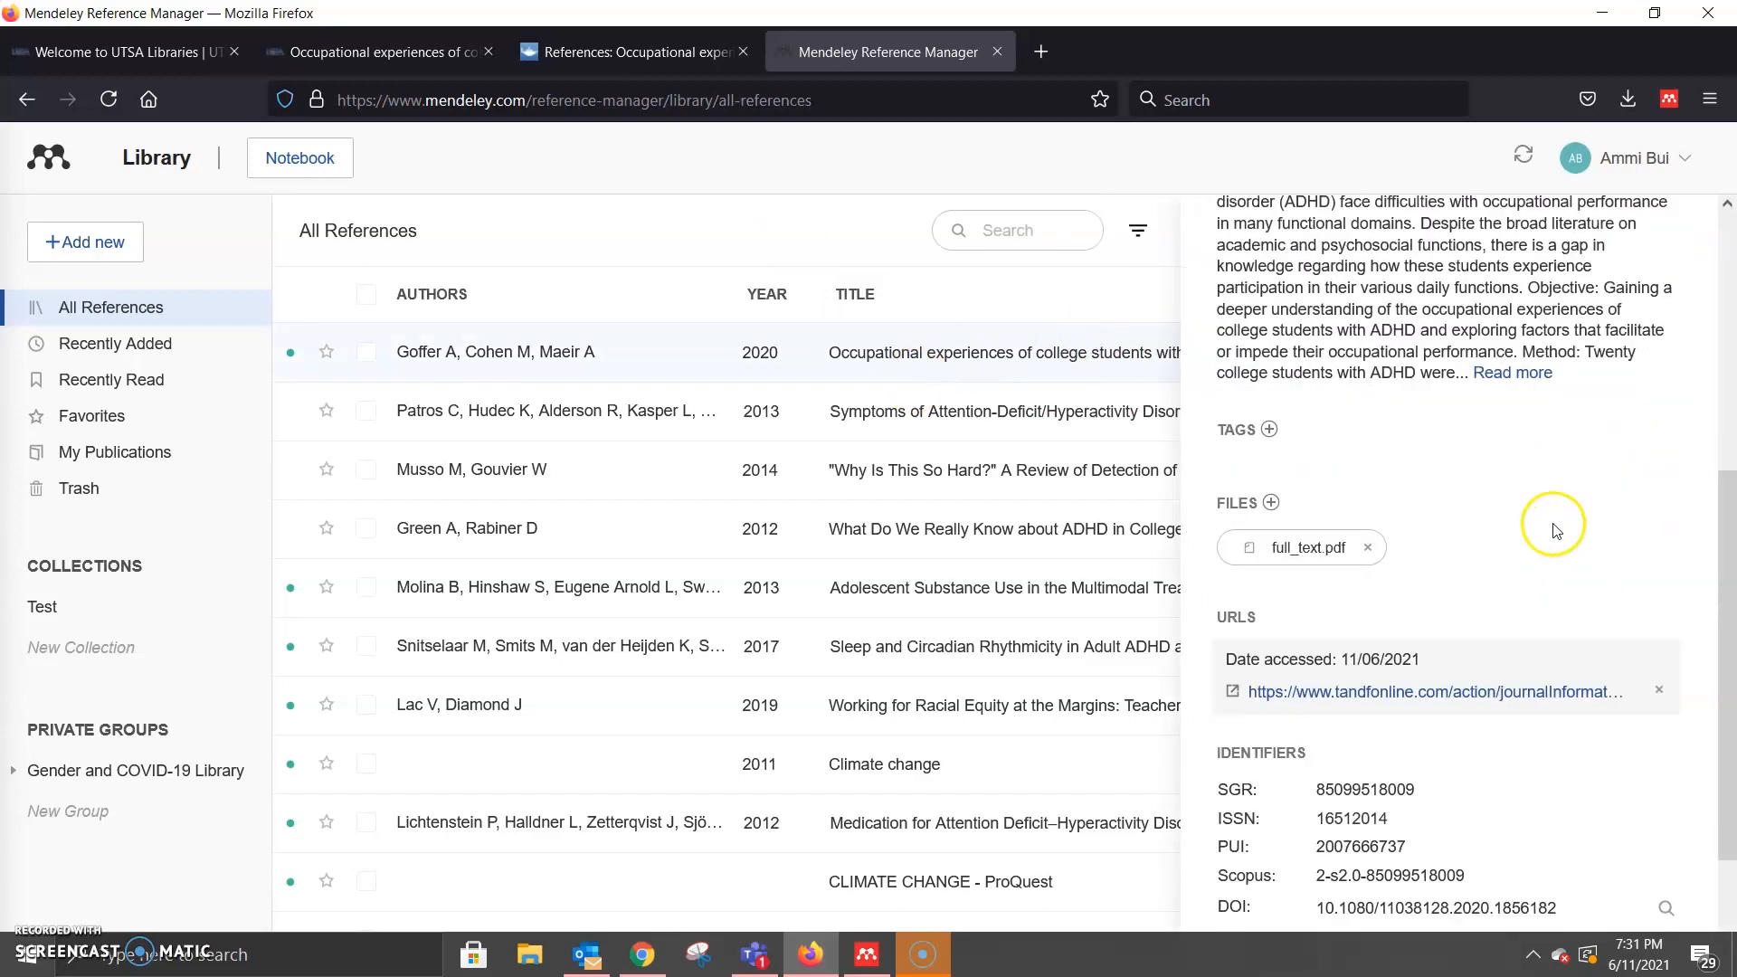
pyautogui.click(1512, 373)
pyautogui.scroll(5, 1317, 389)
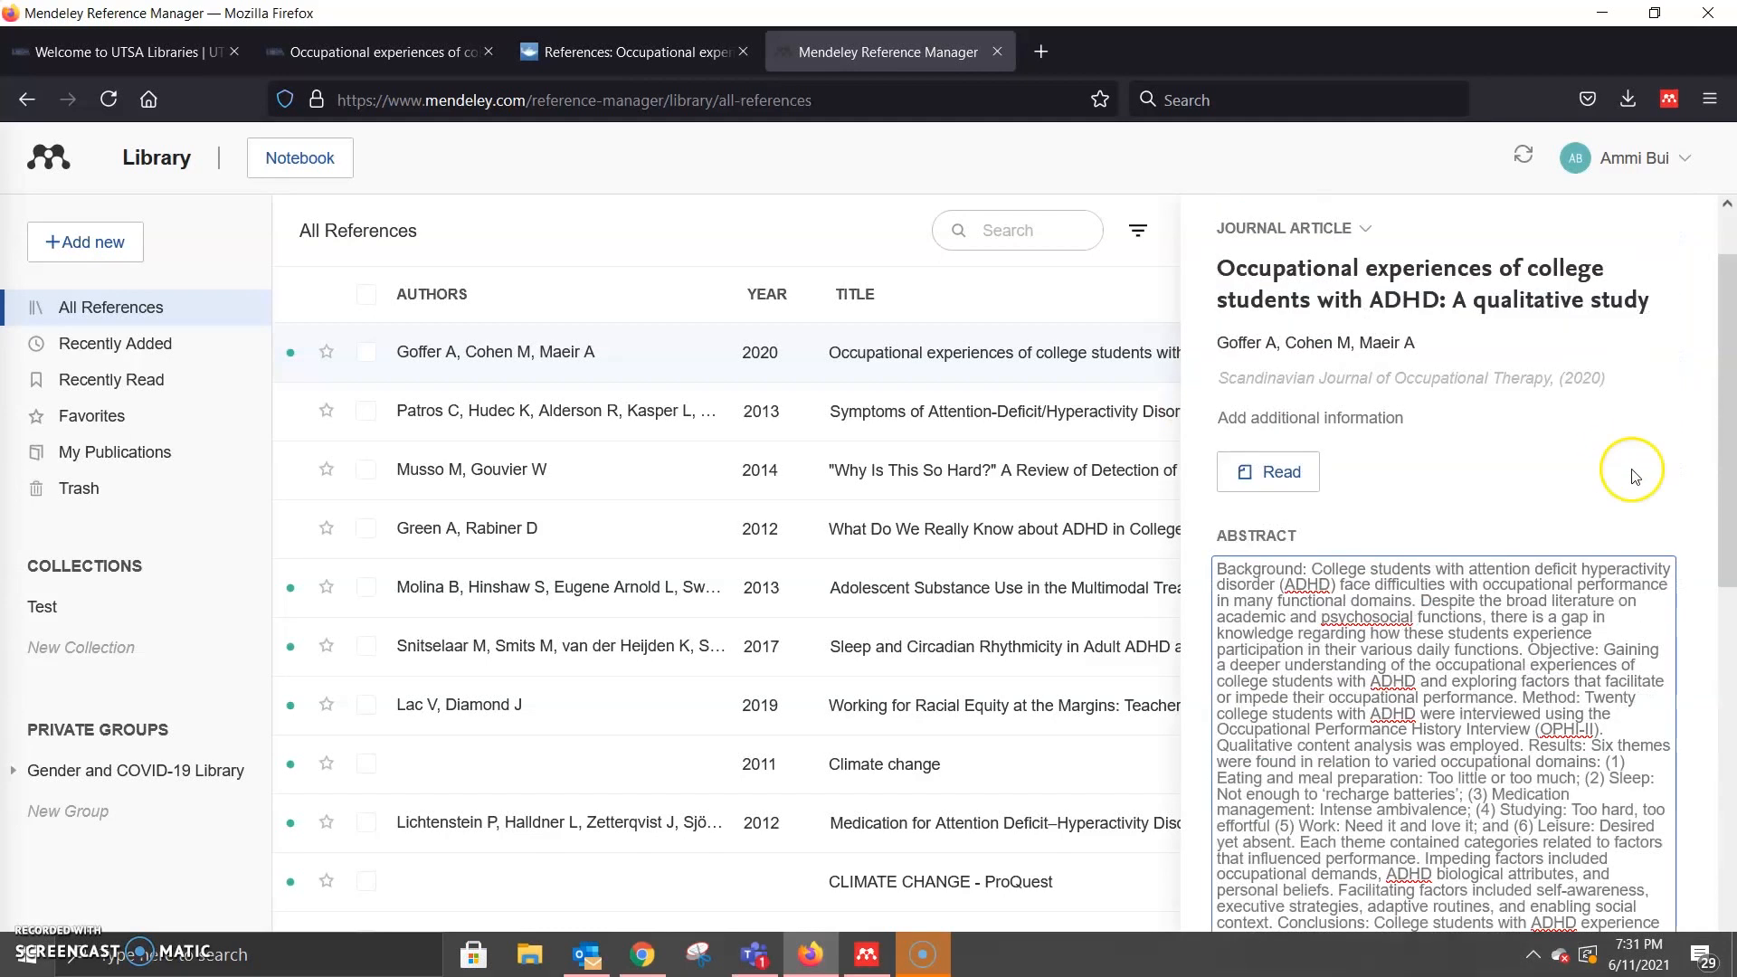
pyautogui.scroll(1, 1246, 712)
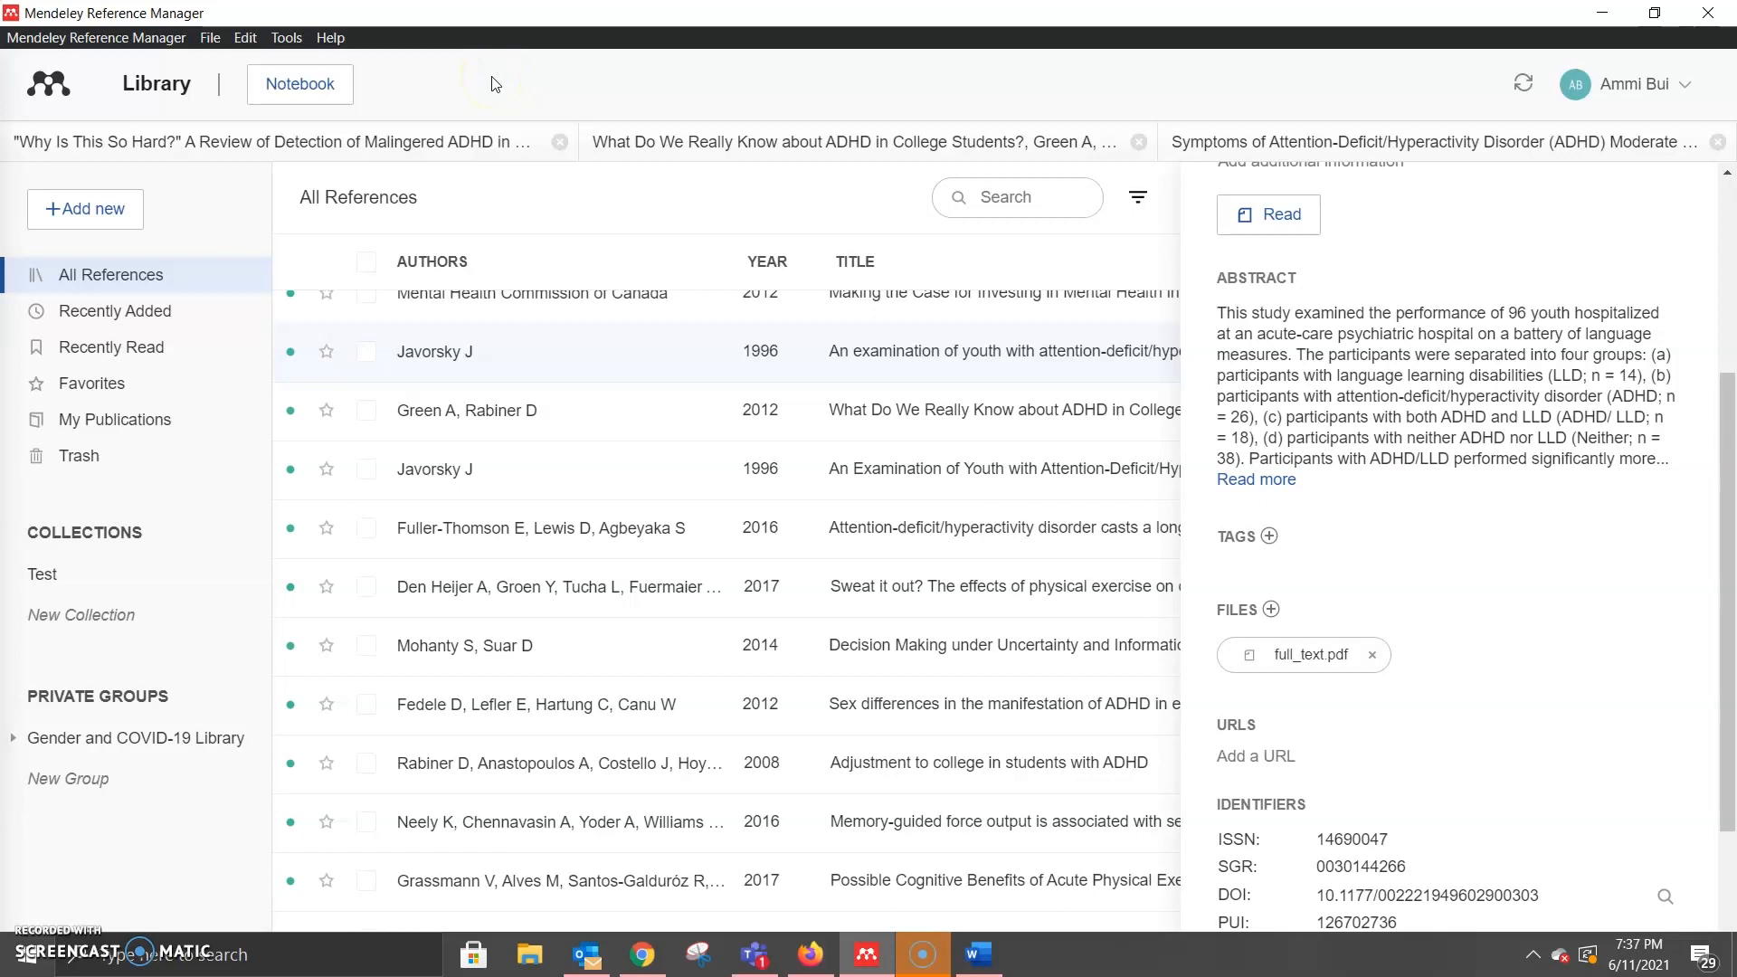
# Step: Choose Tools > Install Mendeley Cite for Microsoft Word
pyautogui.click(288, 38)
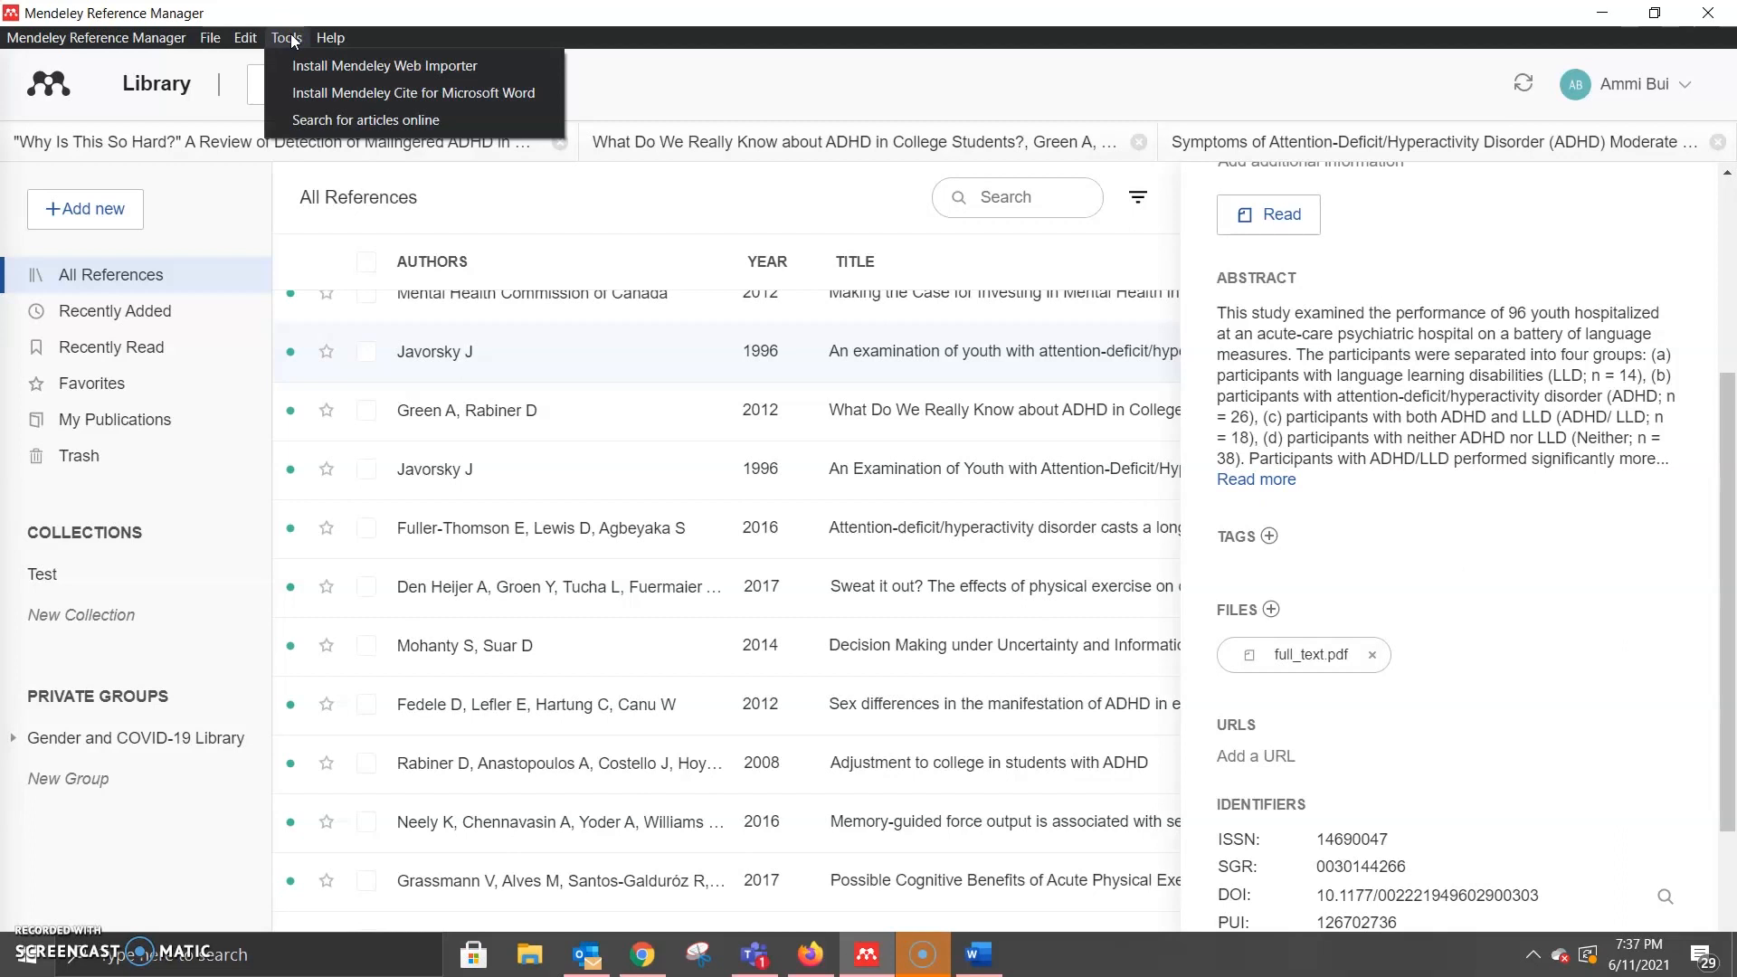
pyautogui.click(328, 95)
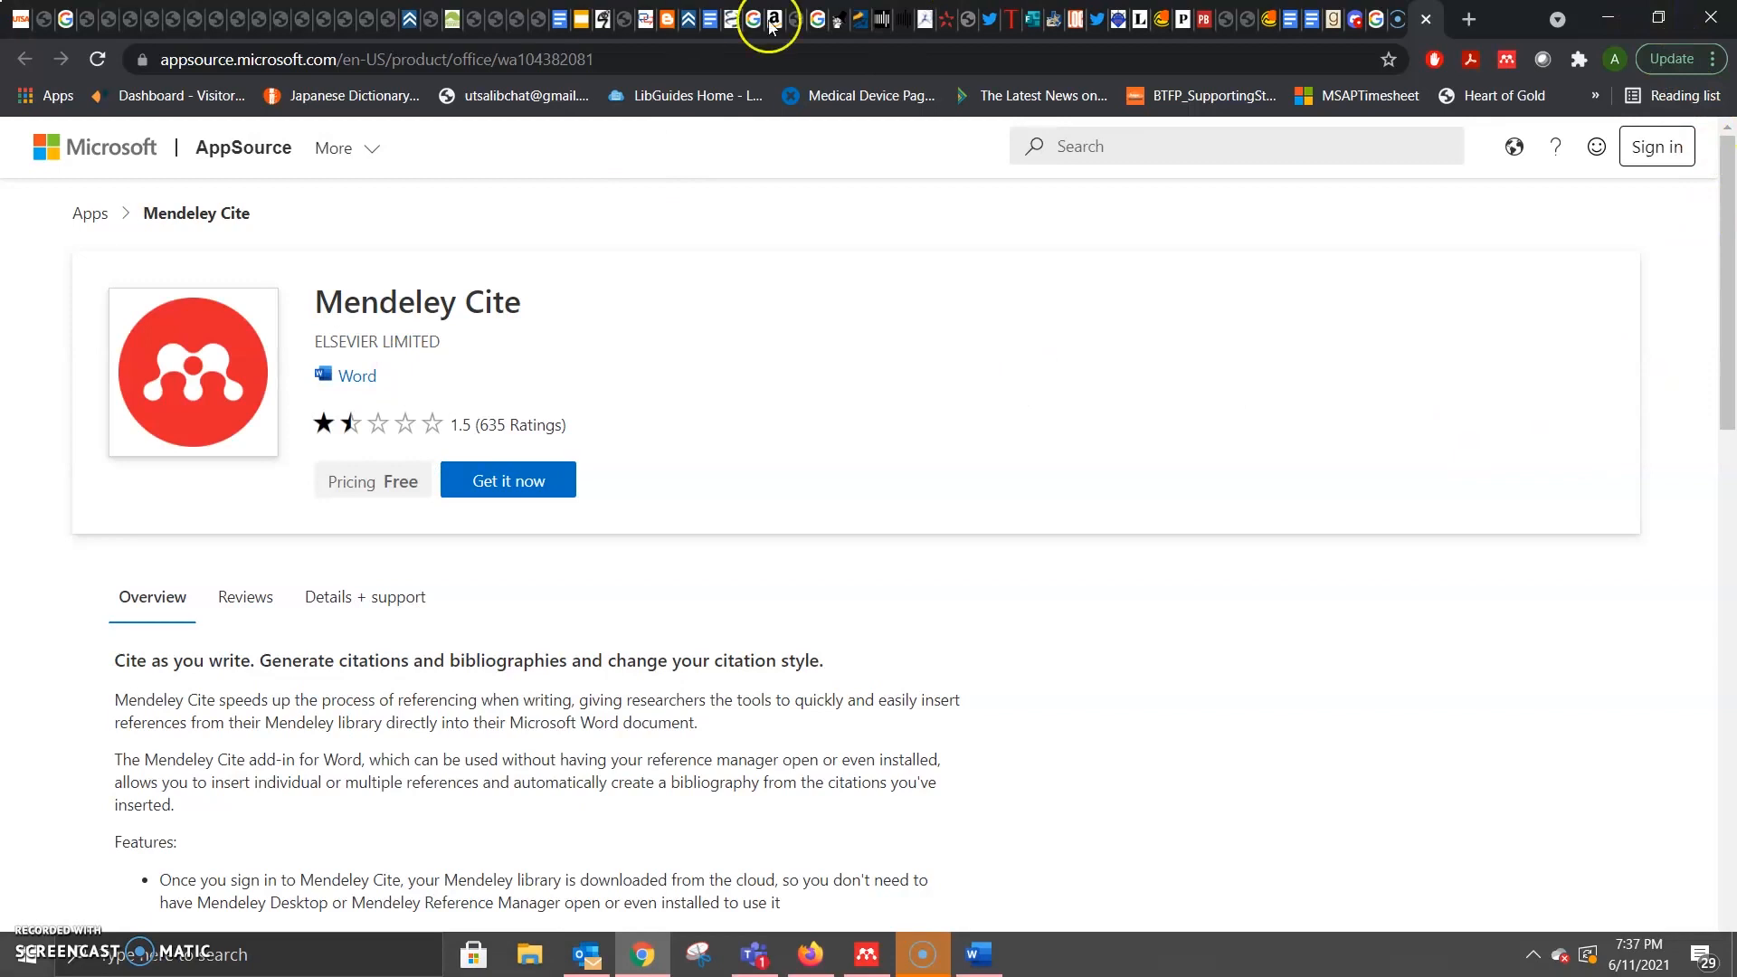
# Step: Get Mendeley Cite from AppSource and sign in with the university e-mail and password
pyautogui.scroll(-1, 769, 600)
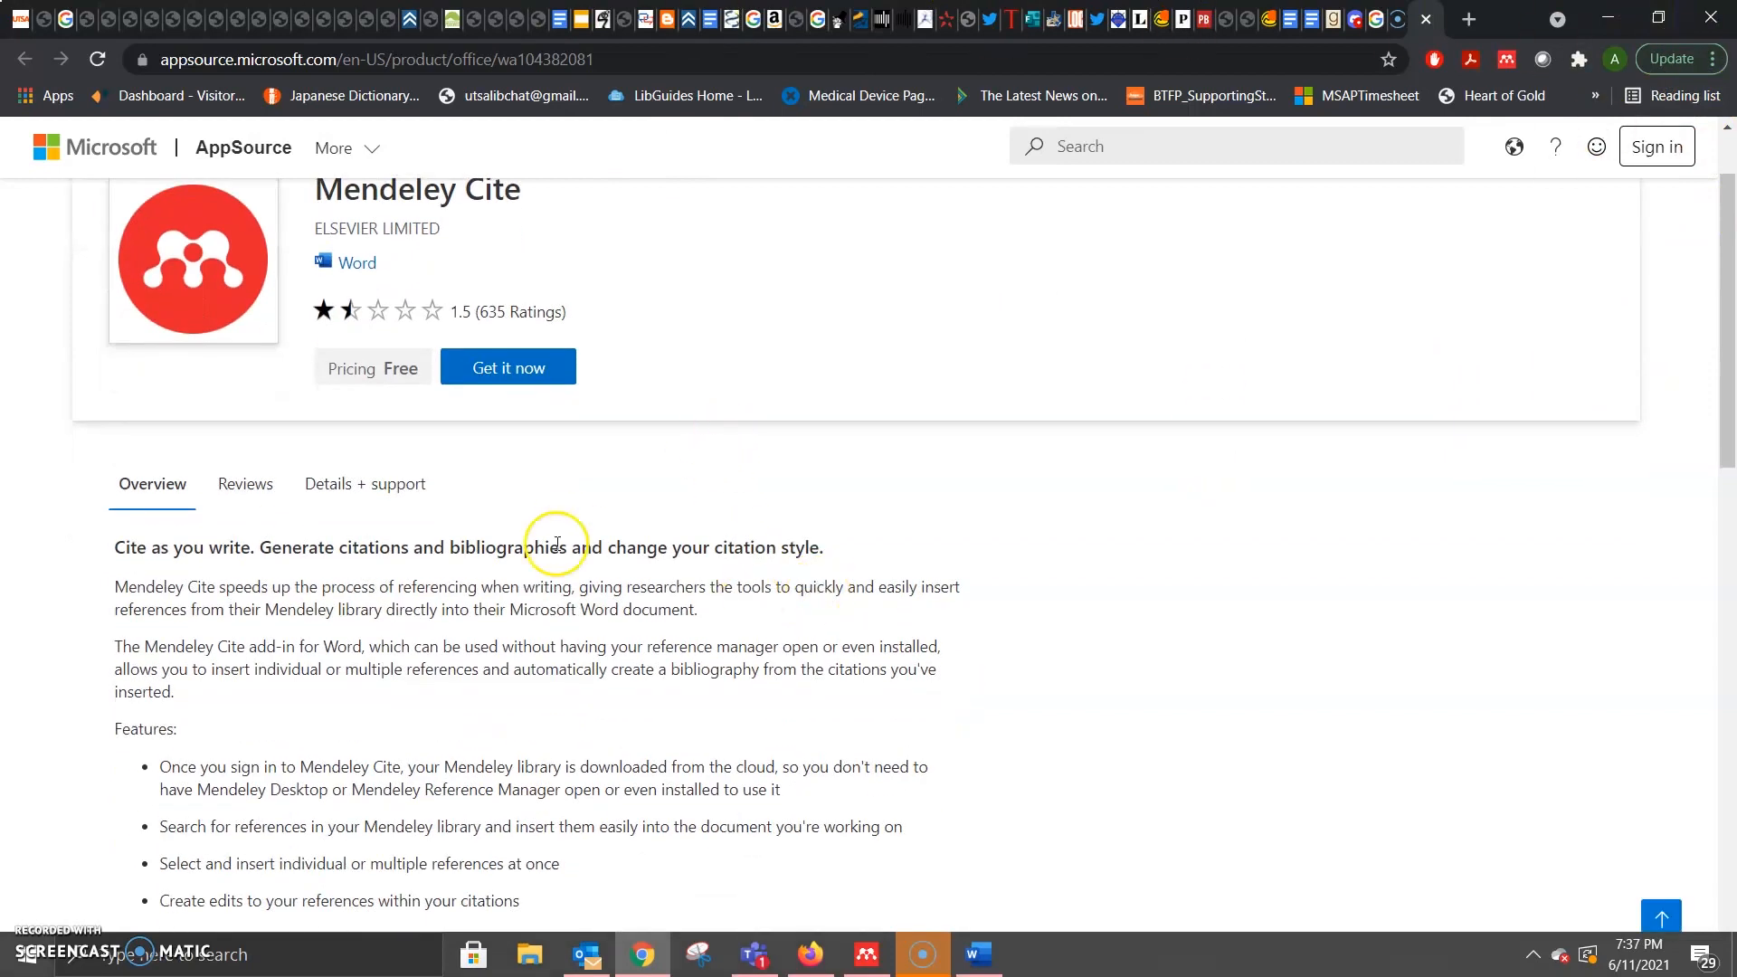
pyautogui.click(497, 369)
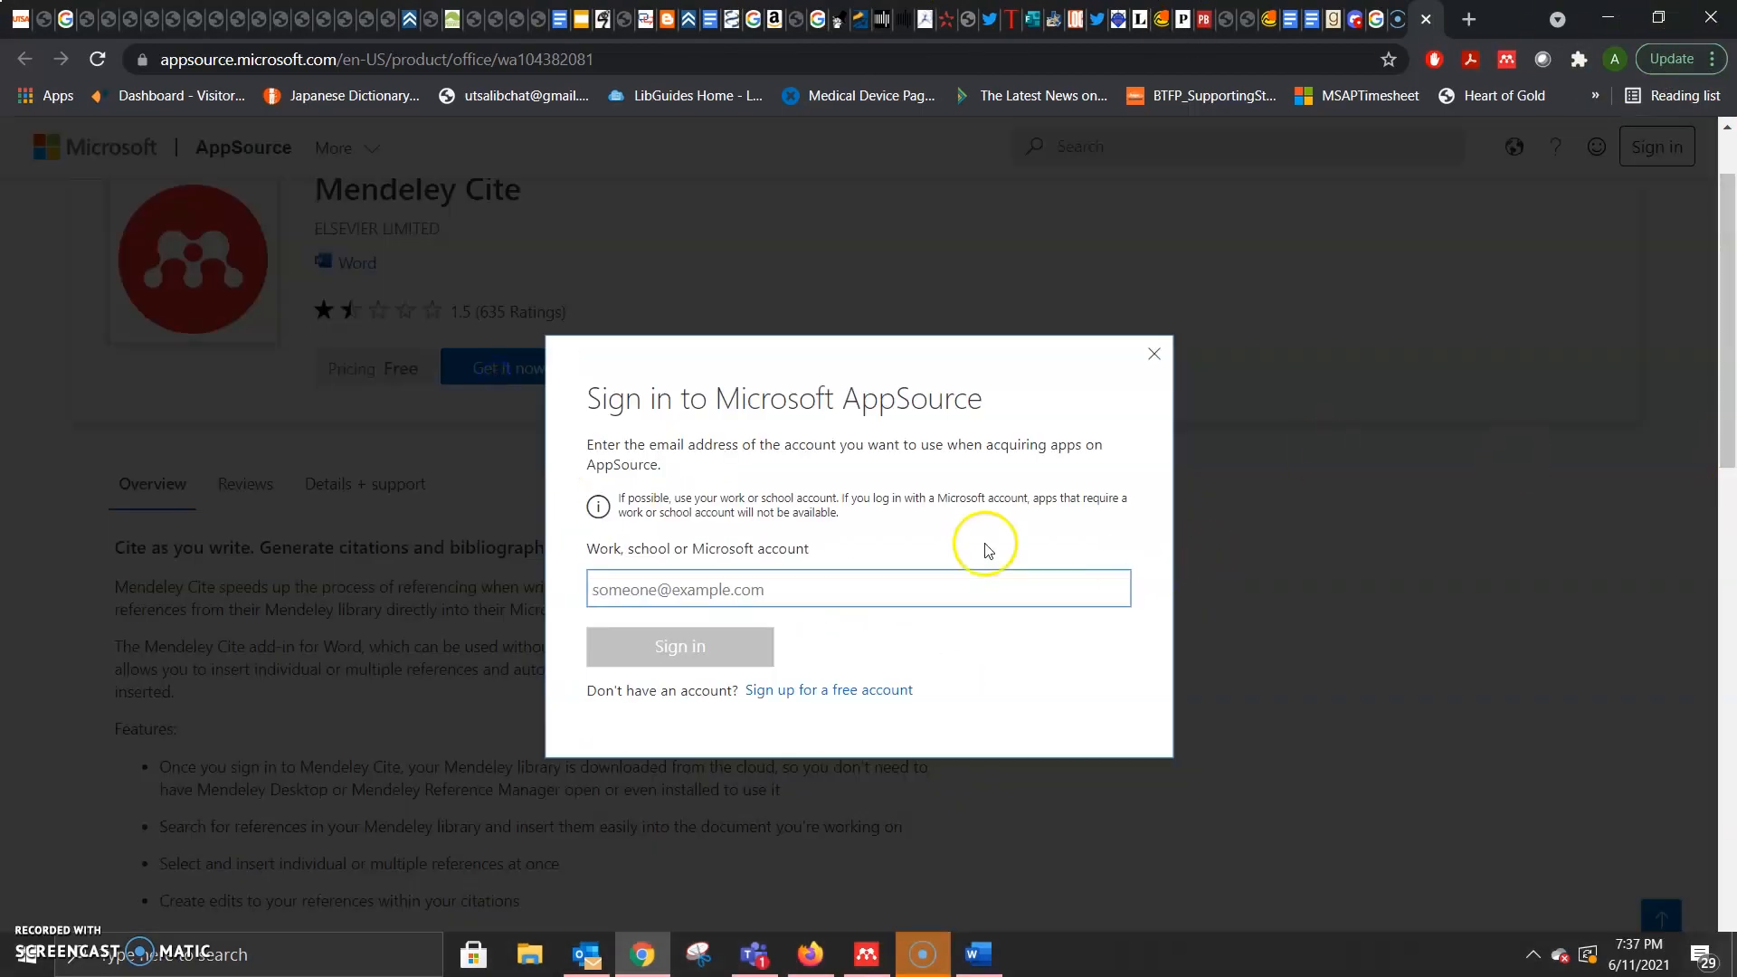
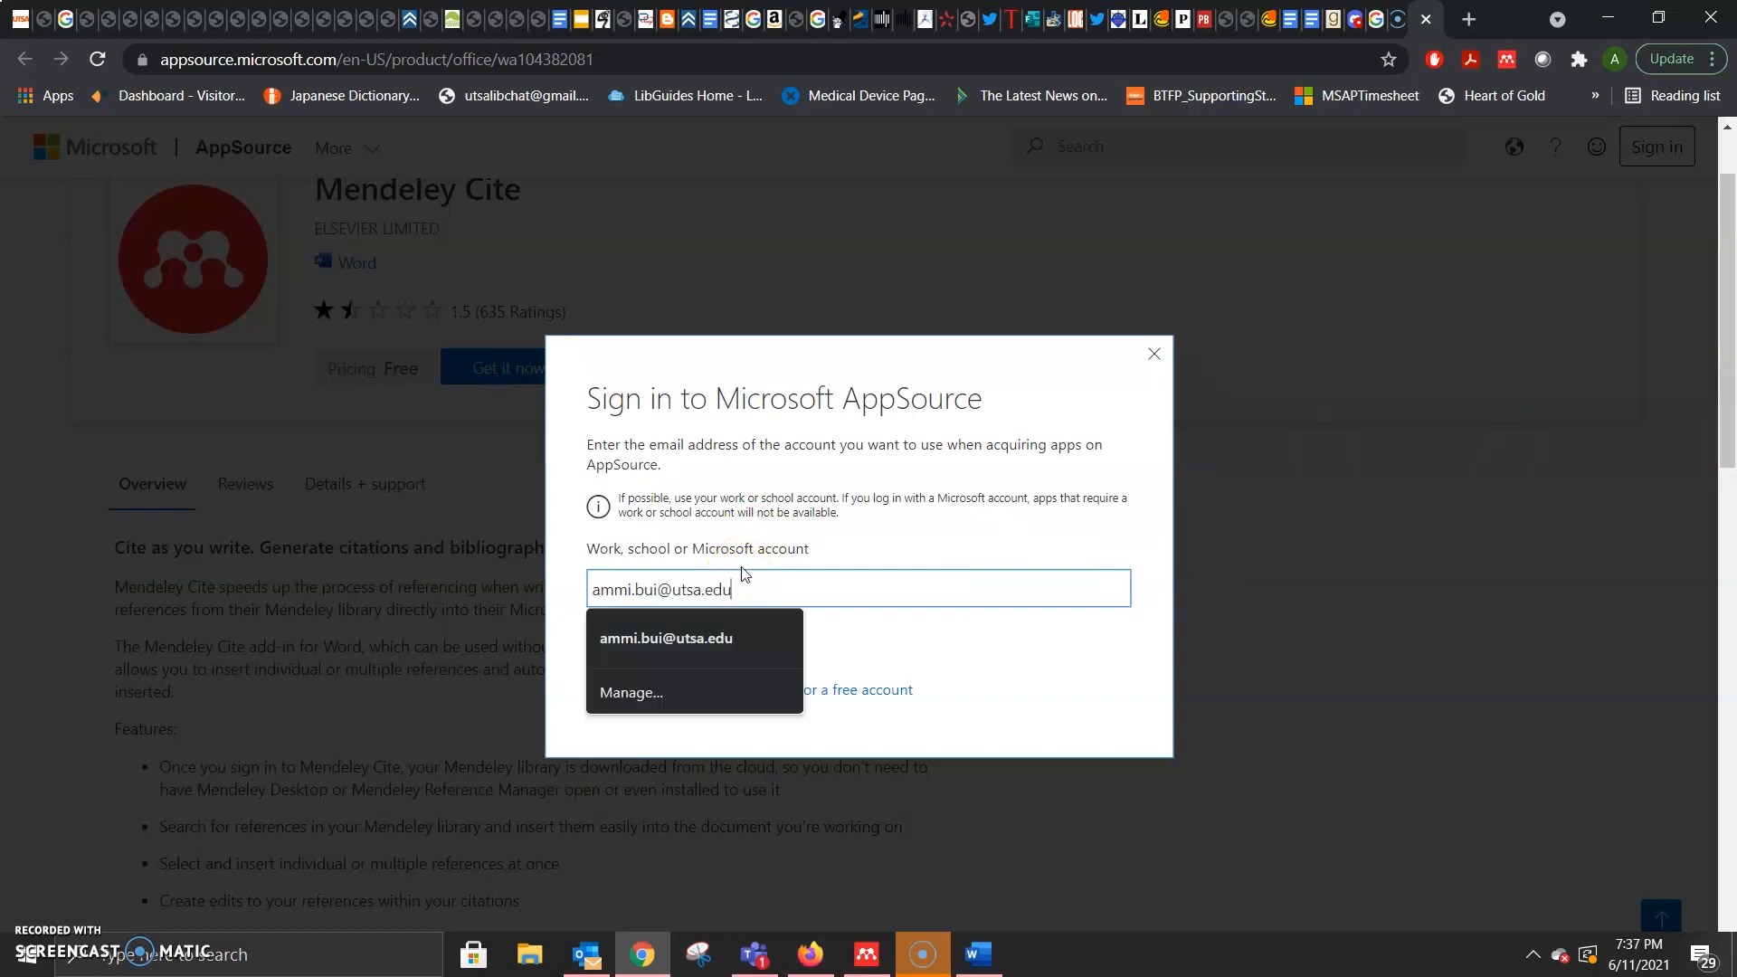
pyautogui.click(909, 629)
pyautogui.click(700, 655)
pyautogui.click(1321, 480)
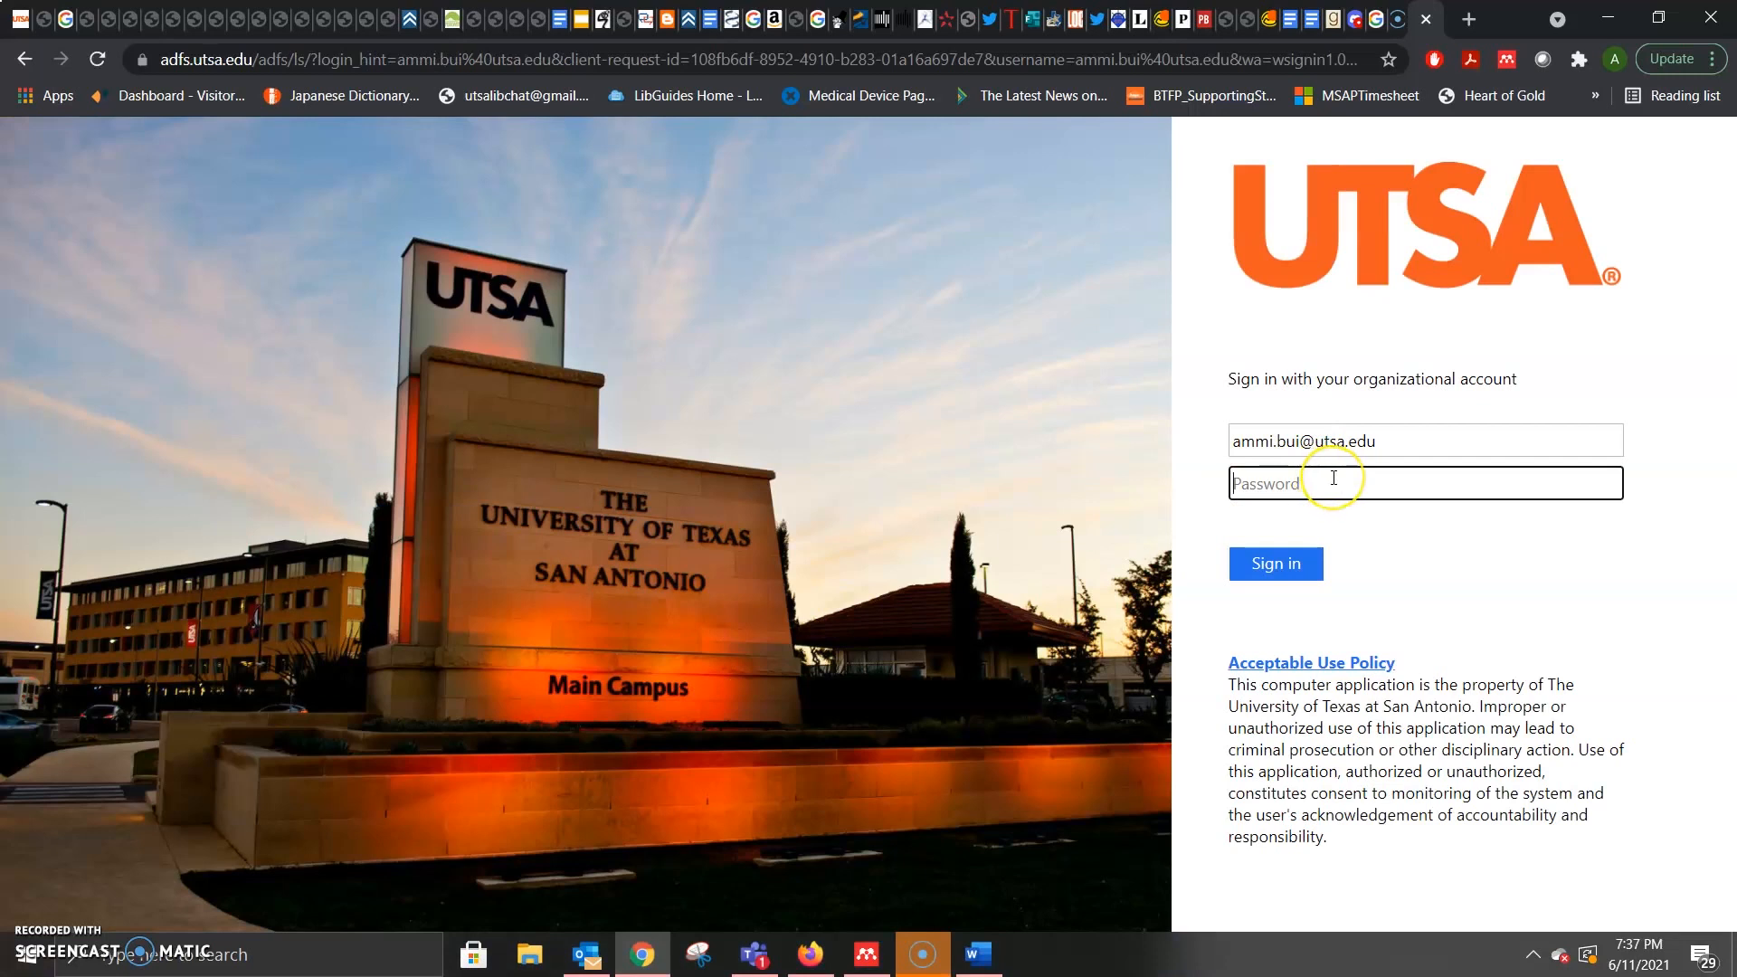
pyautogui.write('••')
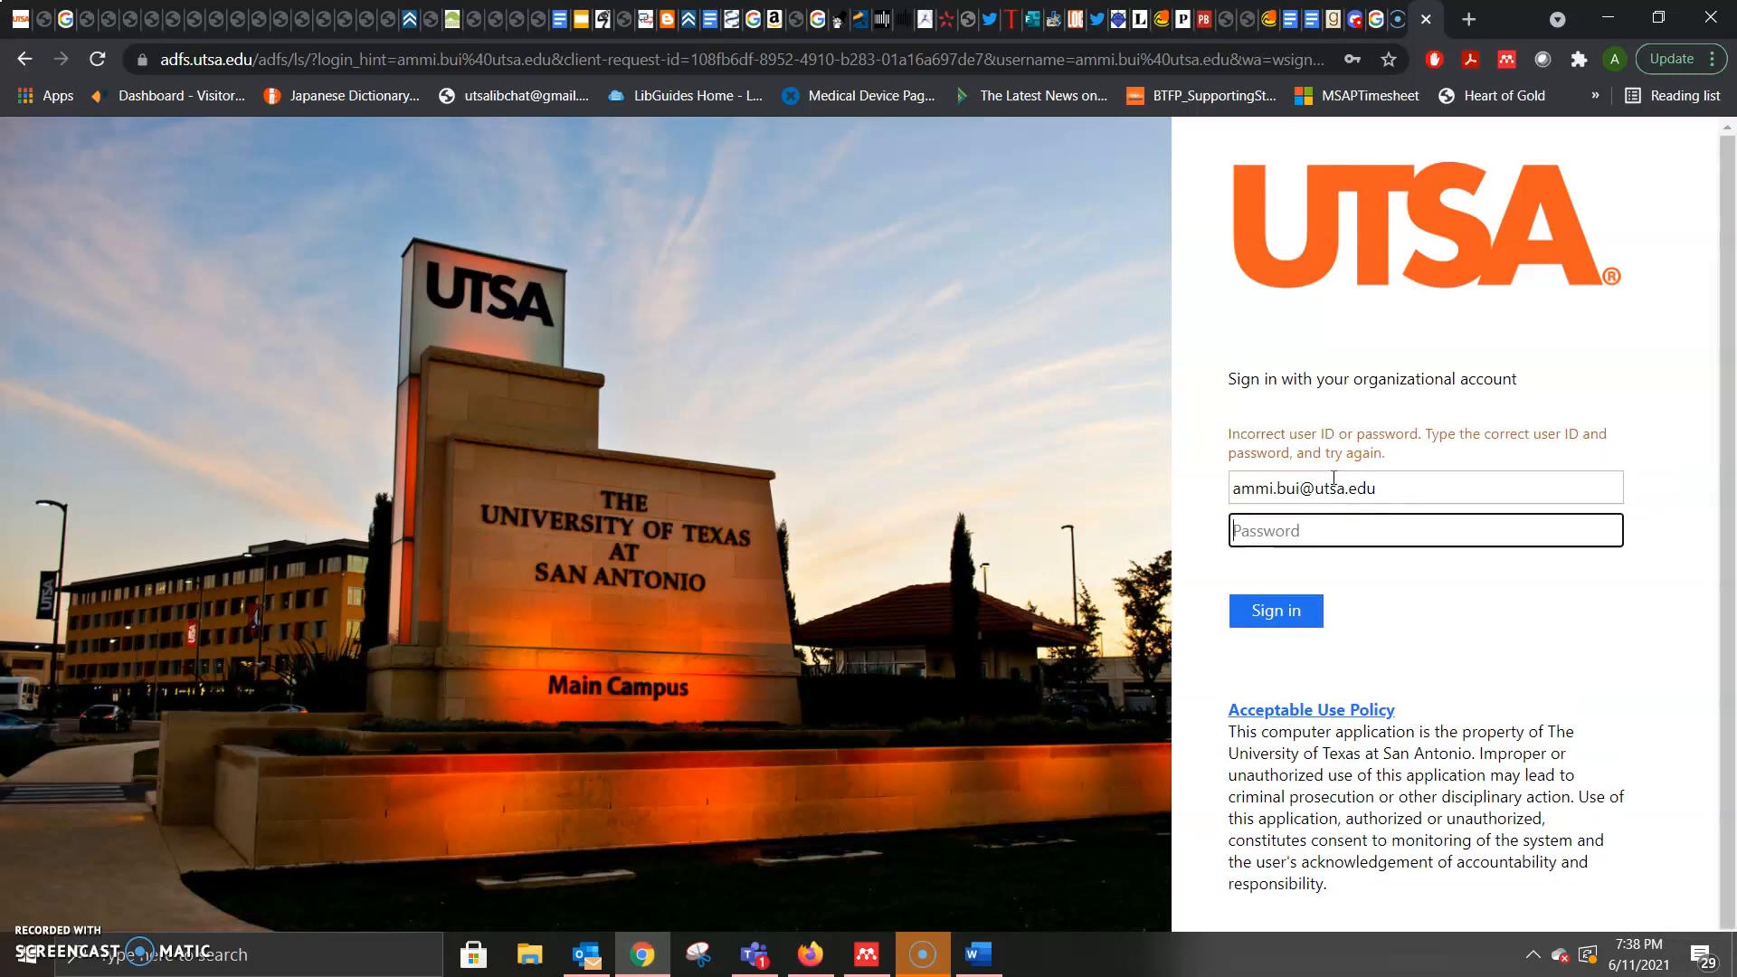
pyautogui.click(1348, 536)
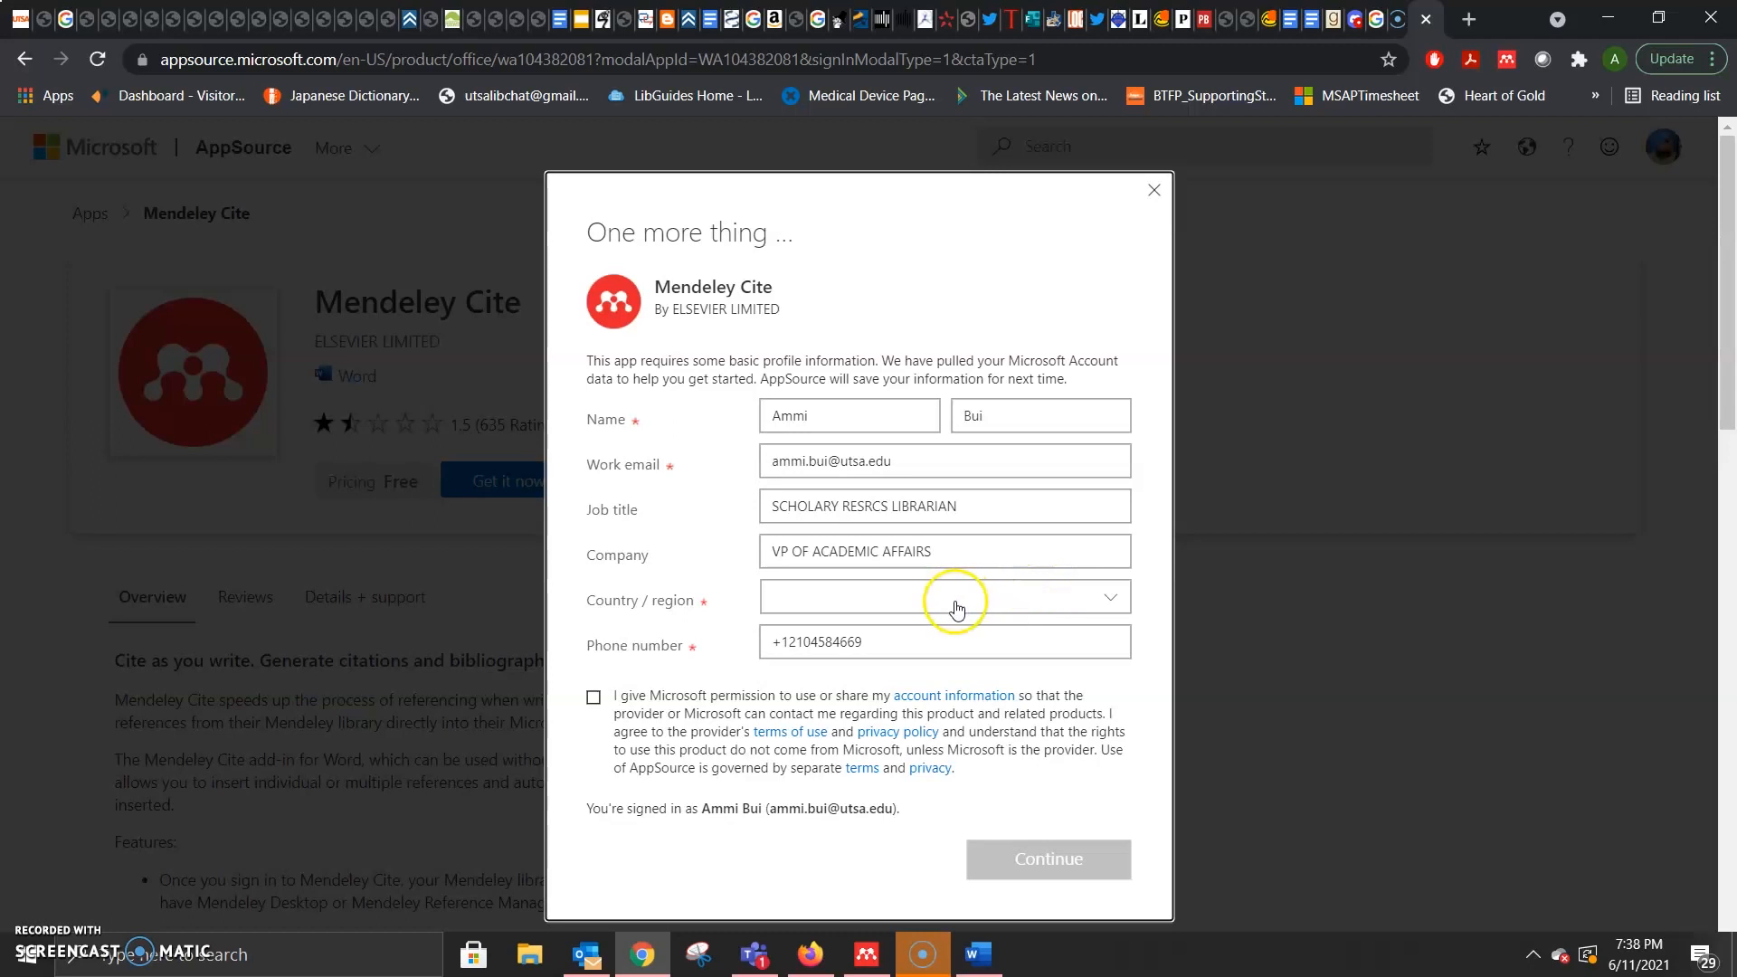
# Step: Complete the profile's country or region, then open the add-in in Word, allowing the launch
pyautogui.click(955, 601)
pyautogui.scroll(-3, 1068, 737)
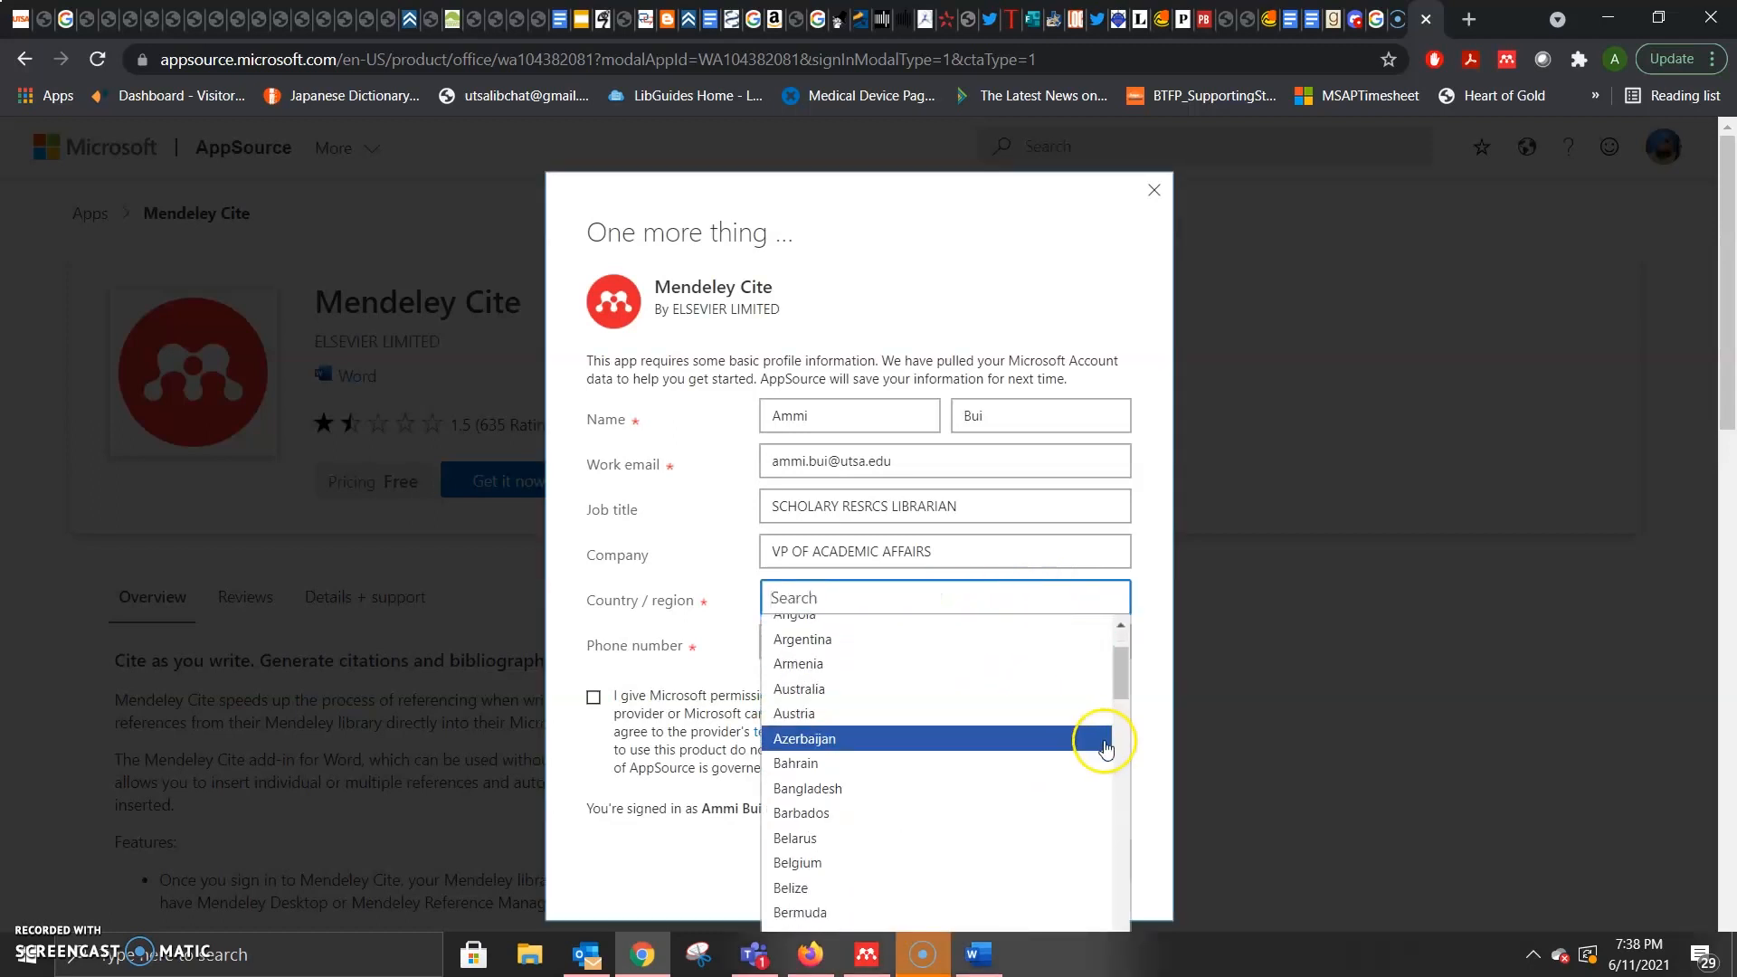
pyautogui.moveTo(1120, 685); pyautogui.dragTo(1116, 860)
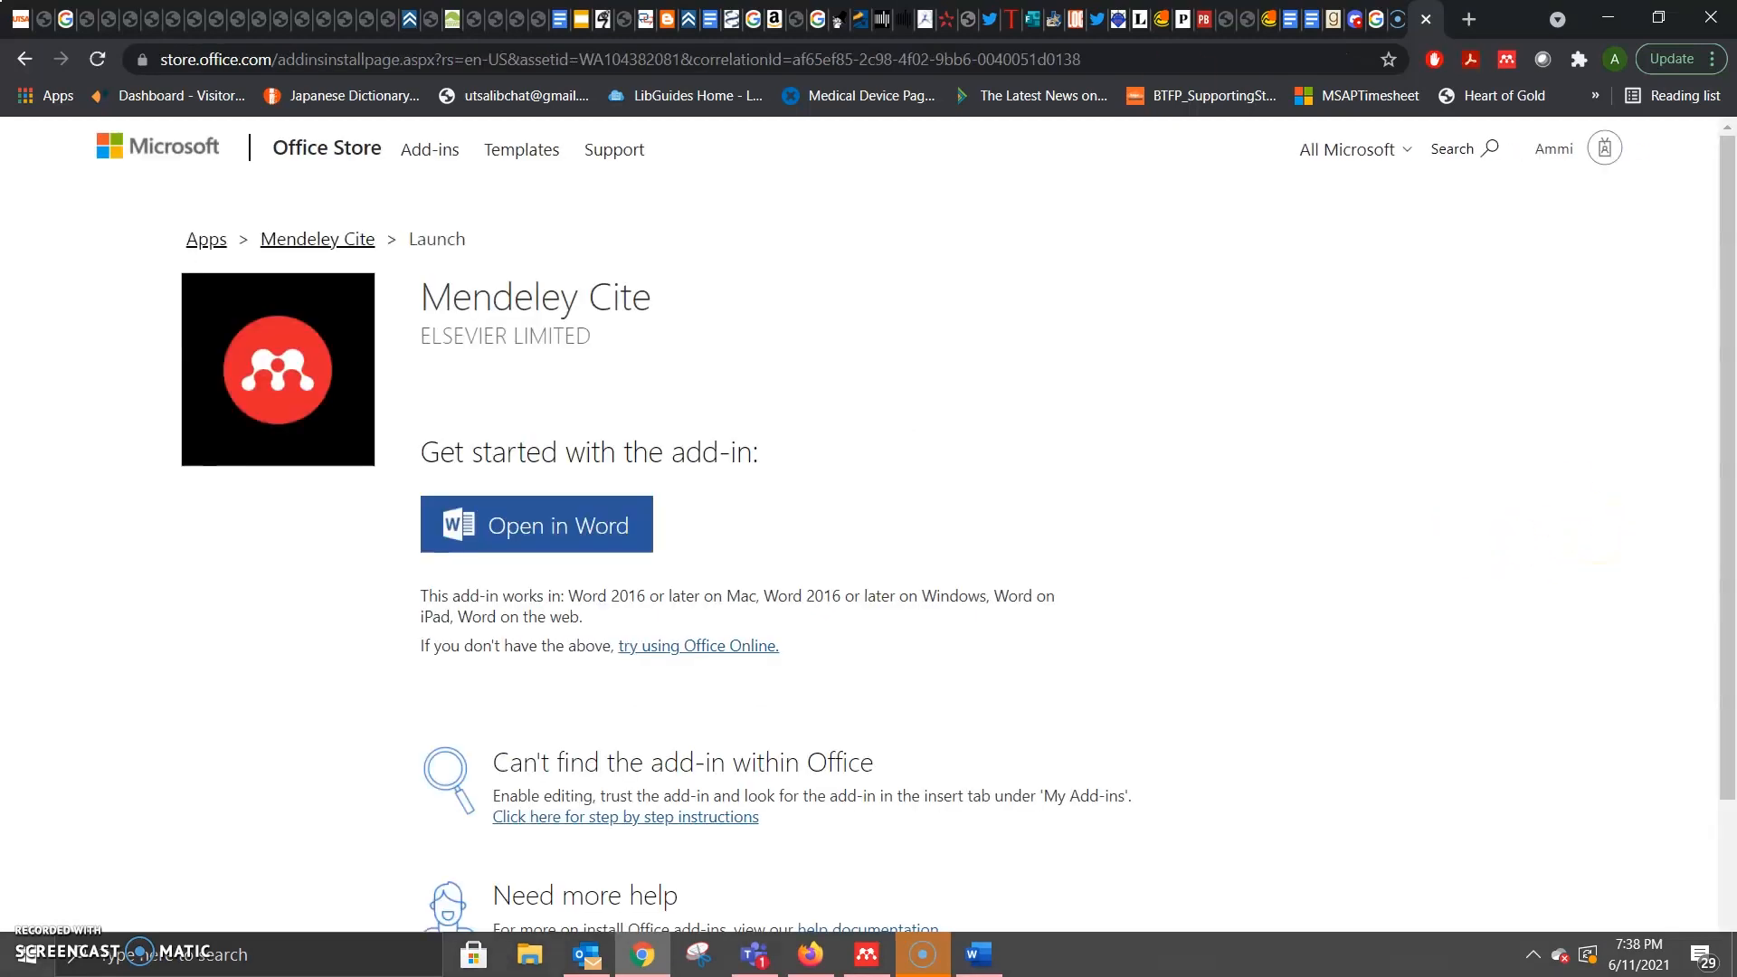
pyautogui.click(561, 535)
pyautogui.scroll(-6, 563, 535)
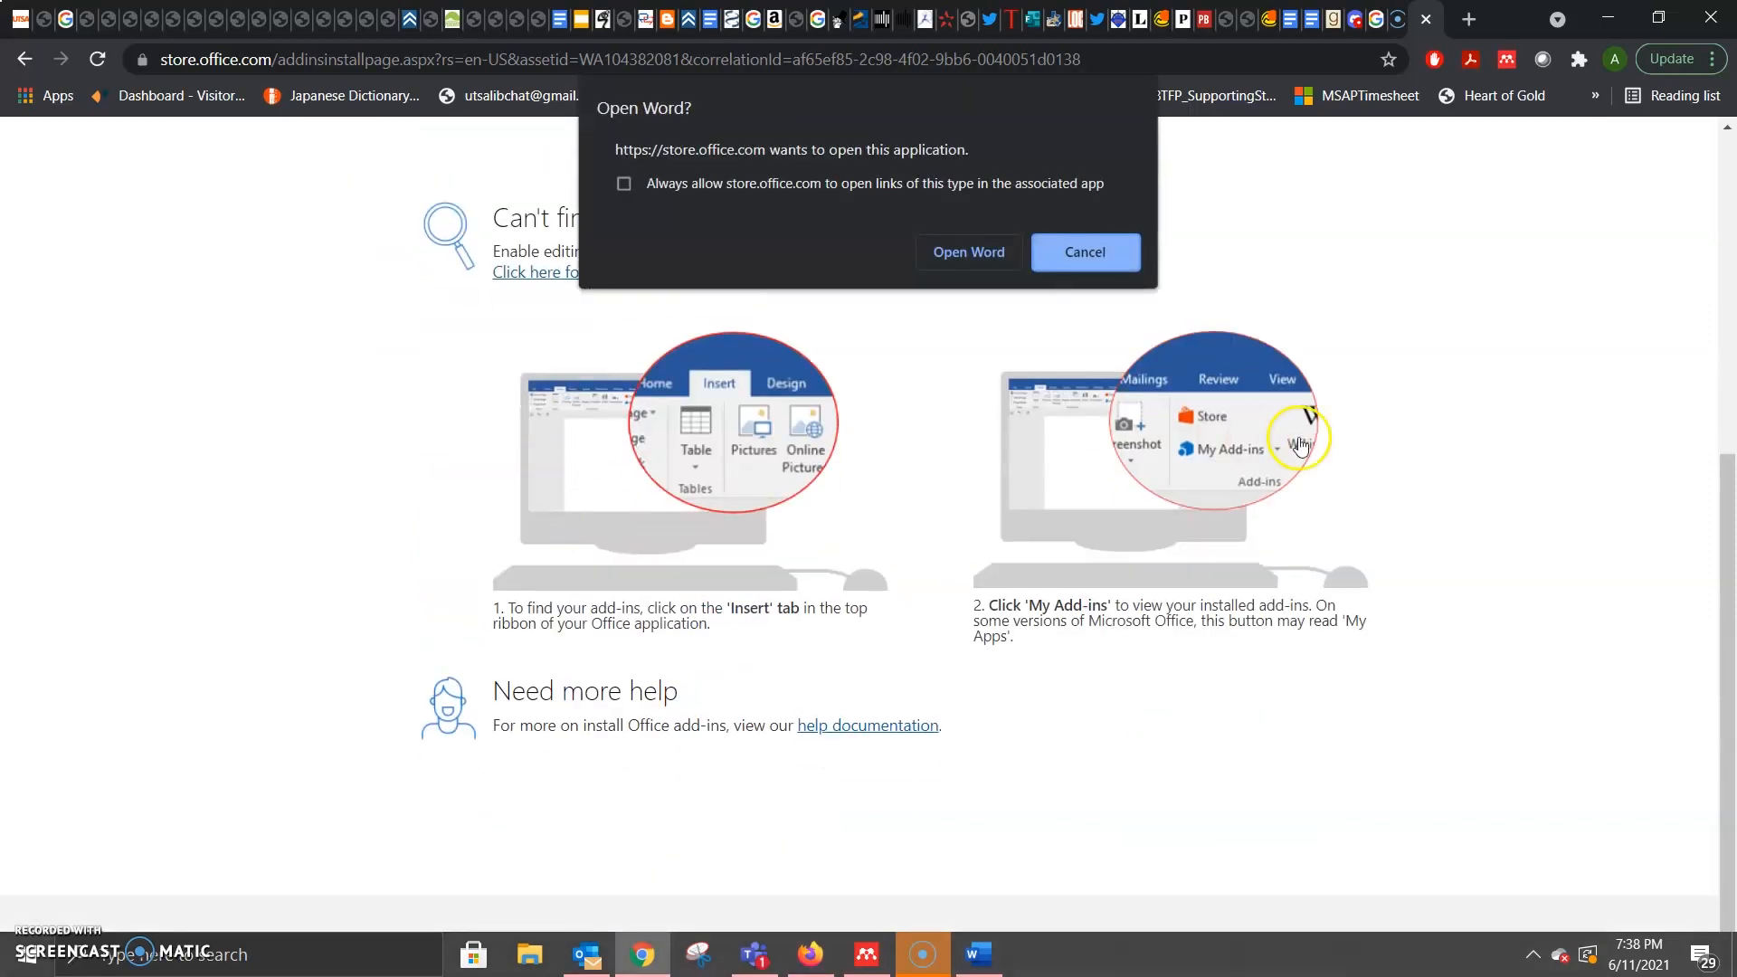
pyautogui.click(979, 252)
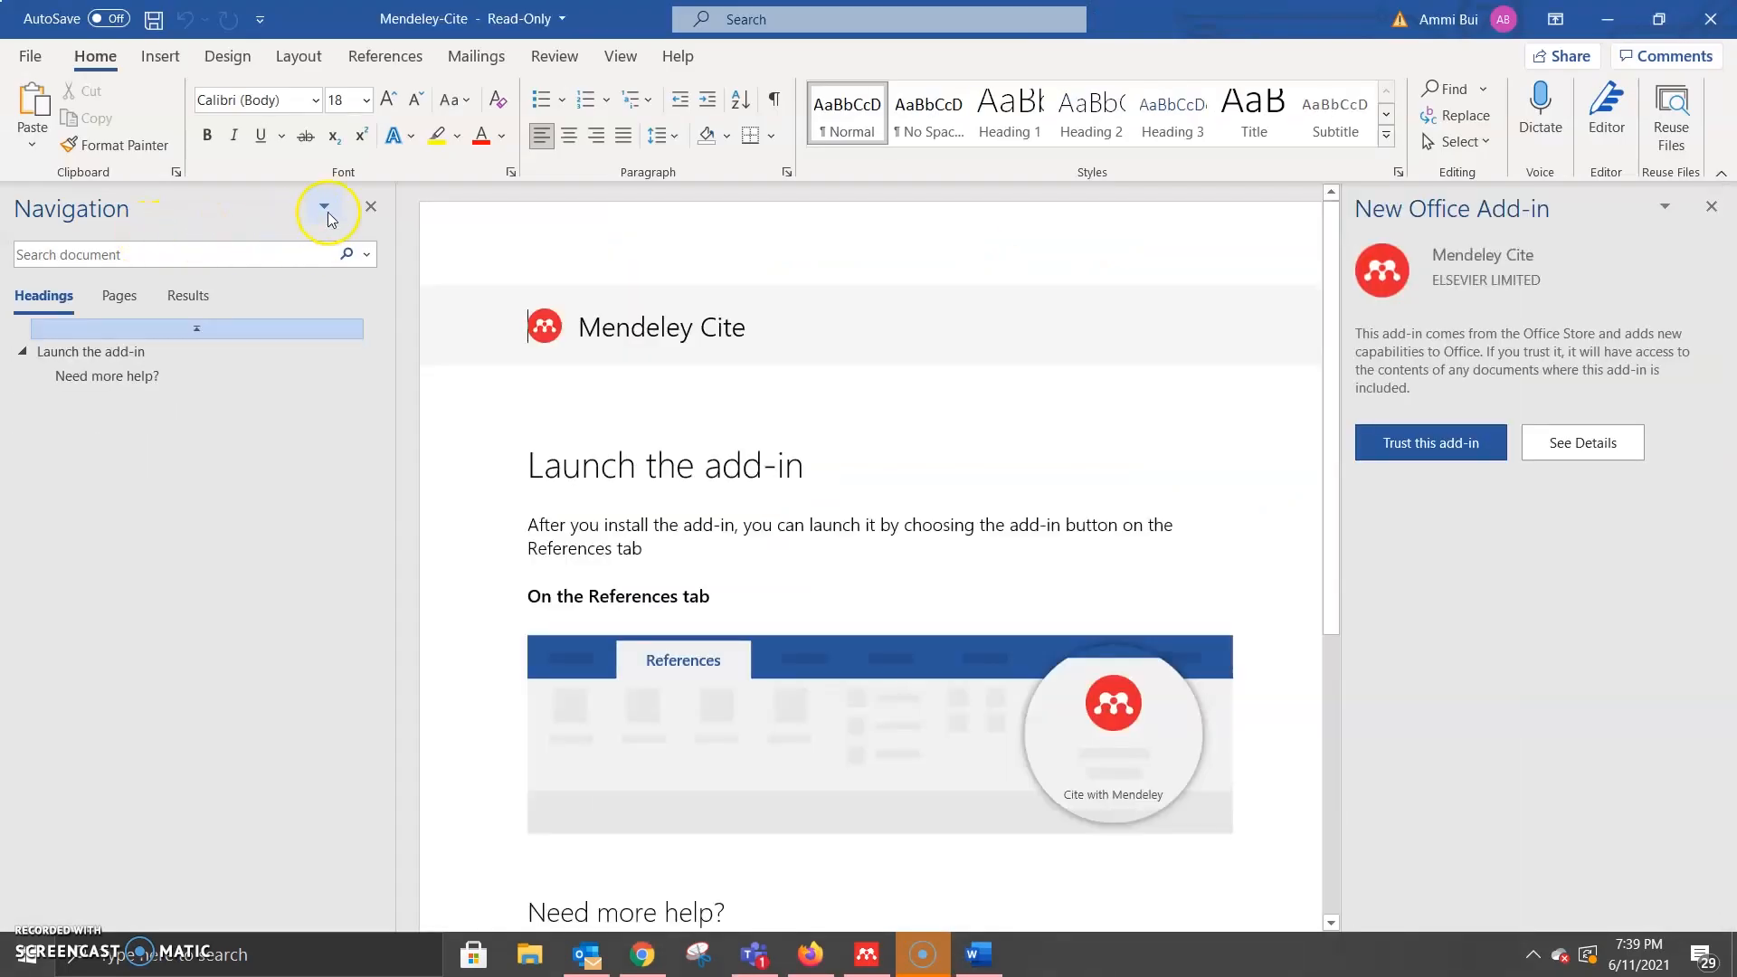
# Step: Trust and sign in to the Mendeley Cite add-in, dismiss its tip, and create a blank document
pyautogui.click(1463, 442)
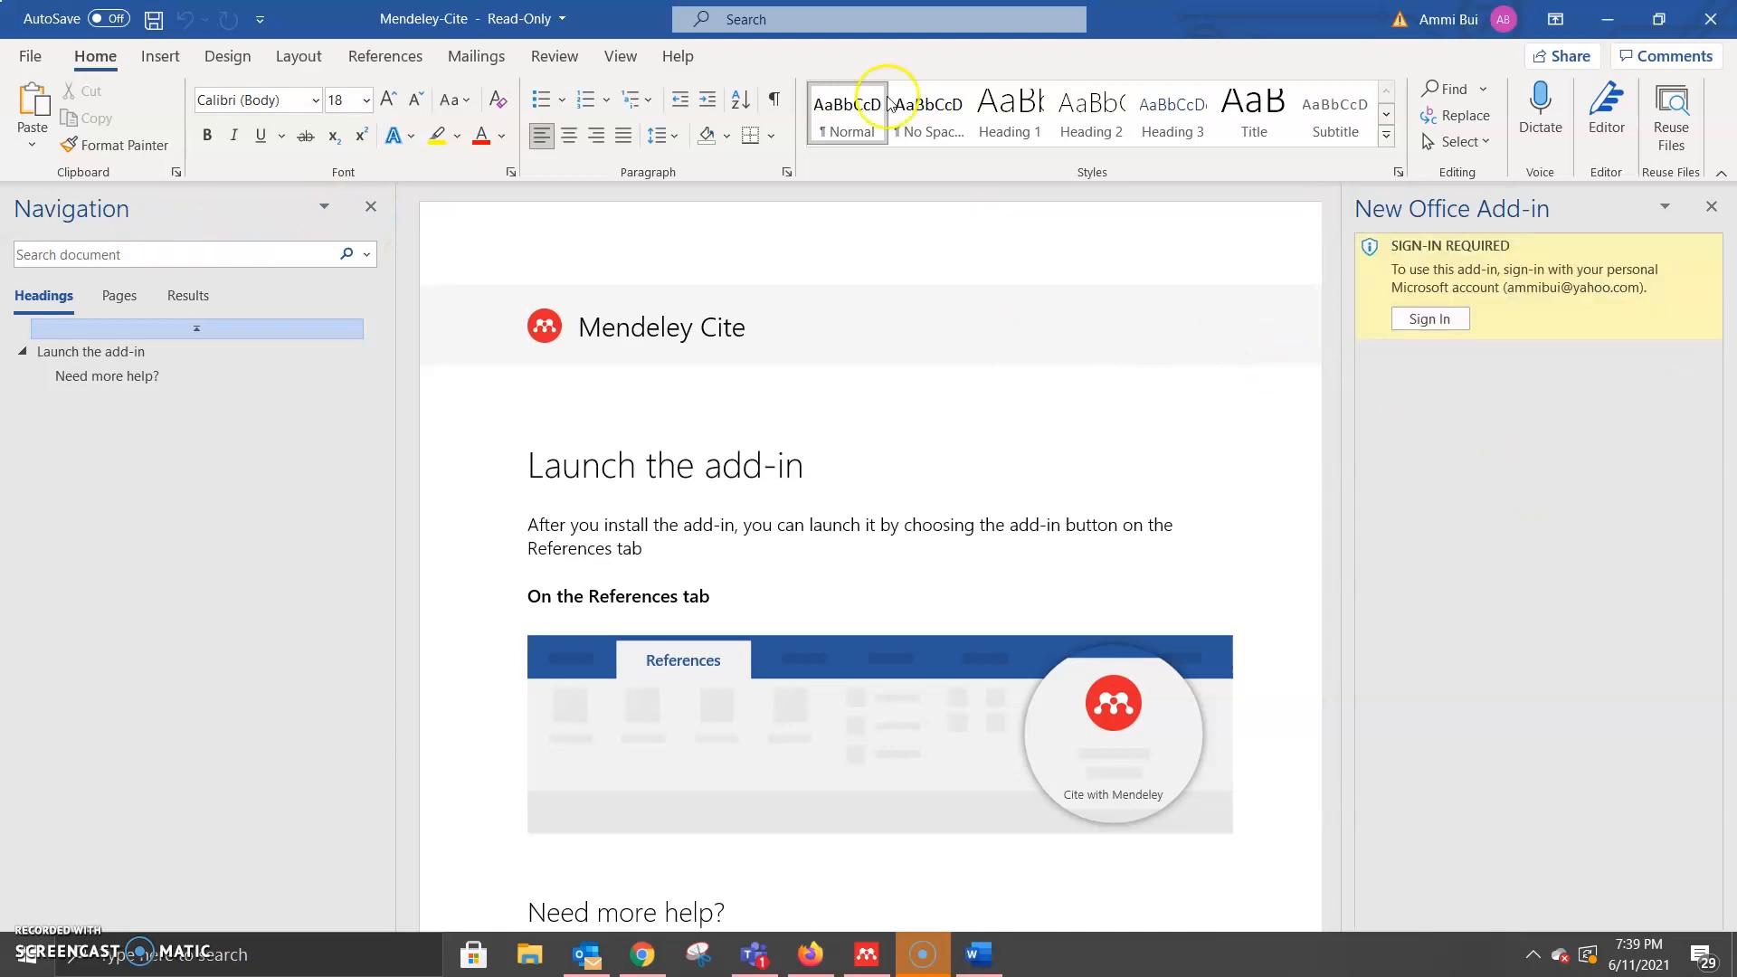
pyautogui.click(1434, 319)
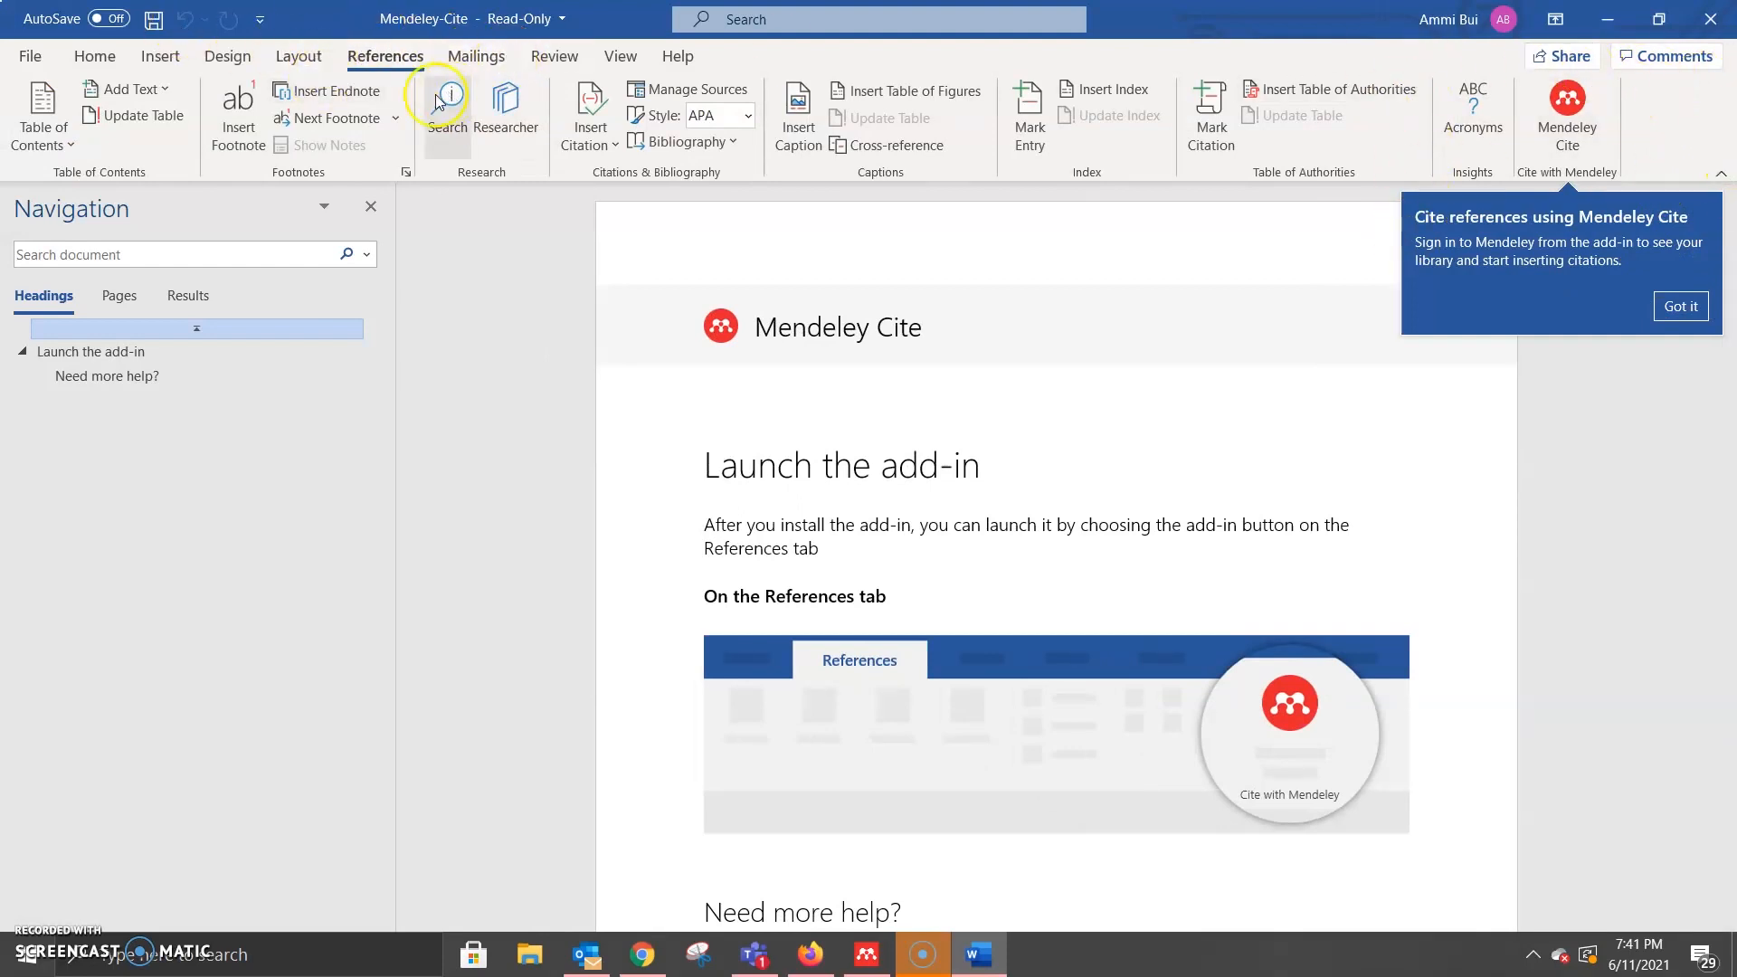
pyautogui.click(1679, 308)
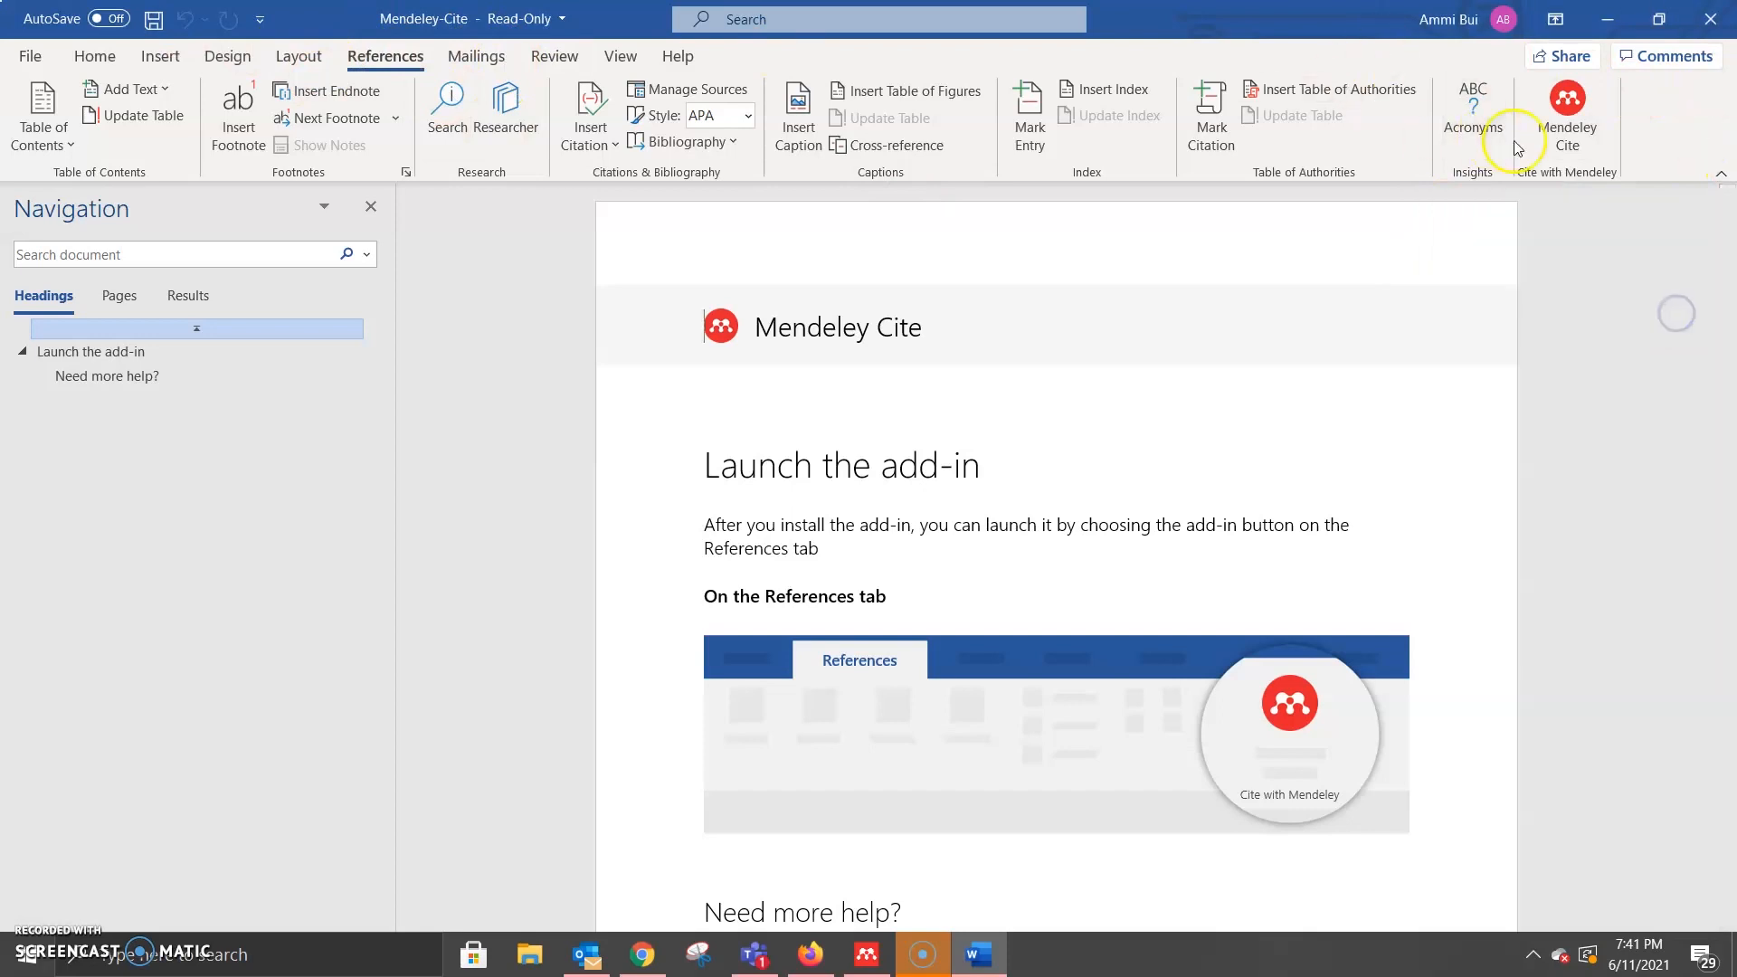
pyautogui.click(30, 56)
pyautogui.click(318, 242)
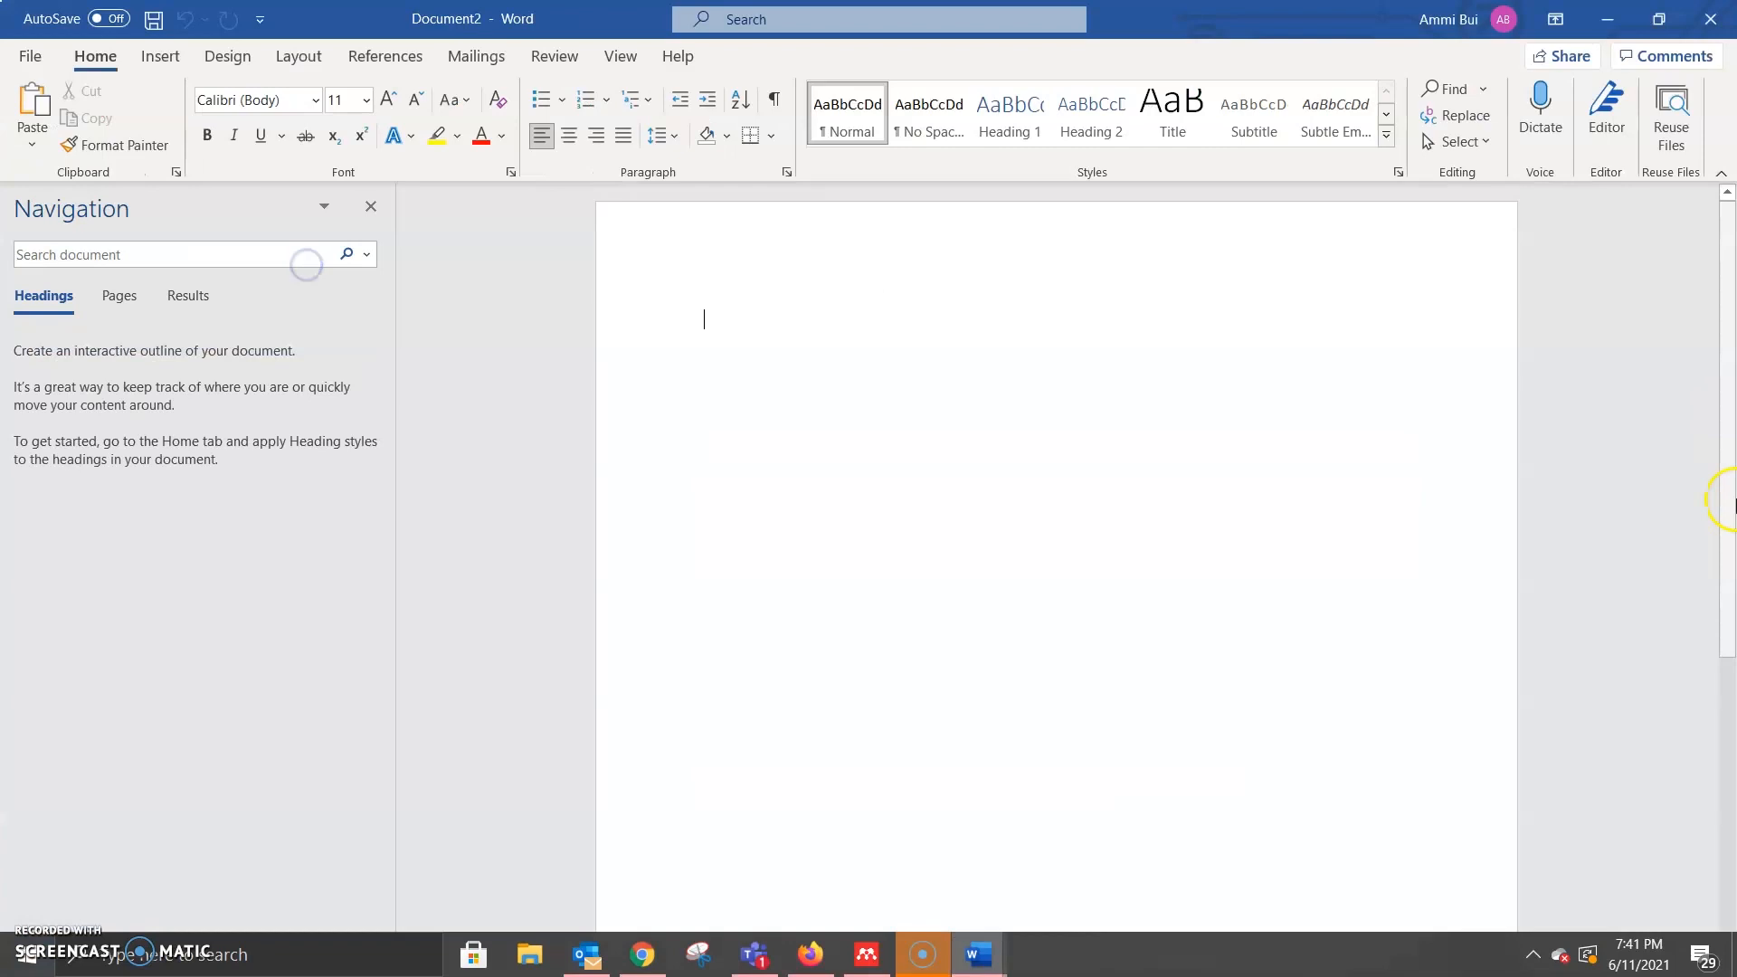
# Step: Open Mendeley Cite from the References tab and sign in with the university e-mail and password
pyautogui.click(370, 207)
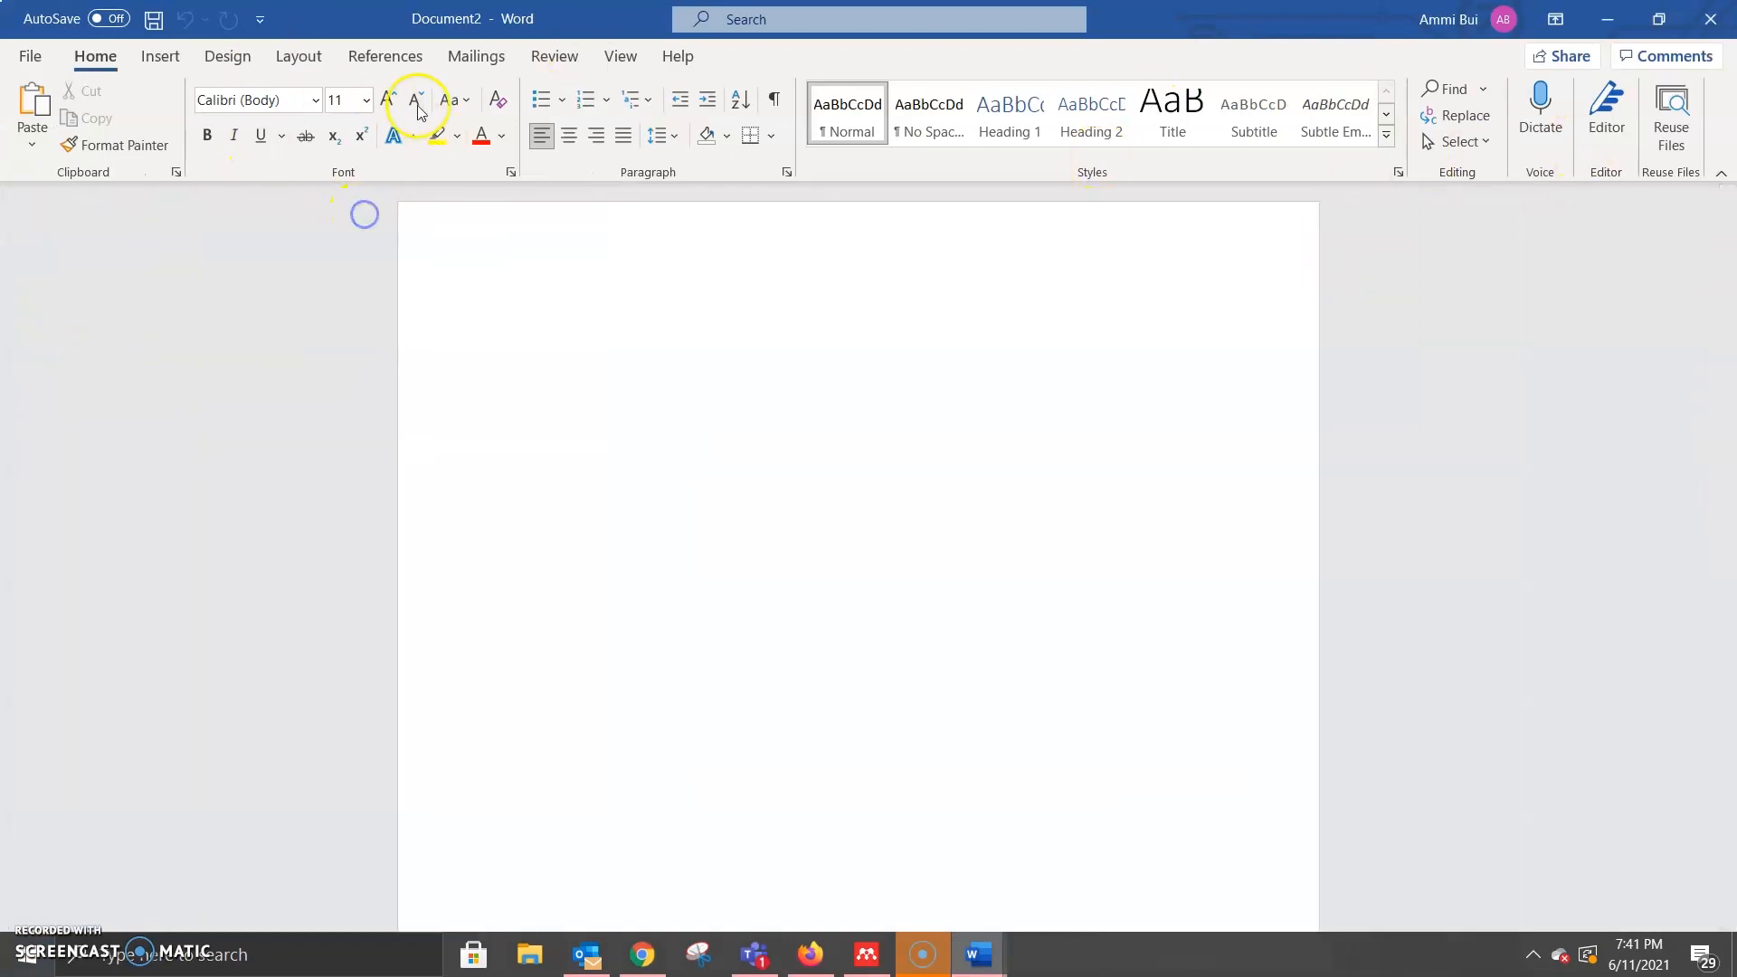
pyautogui.click(409, 58)
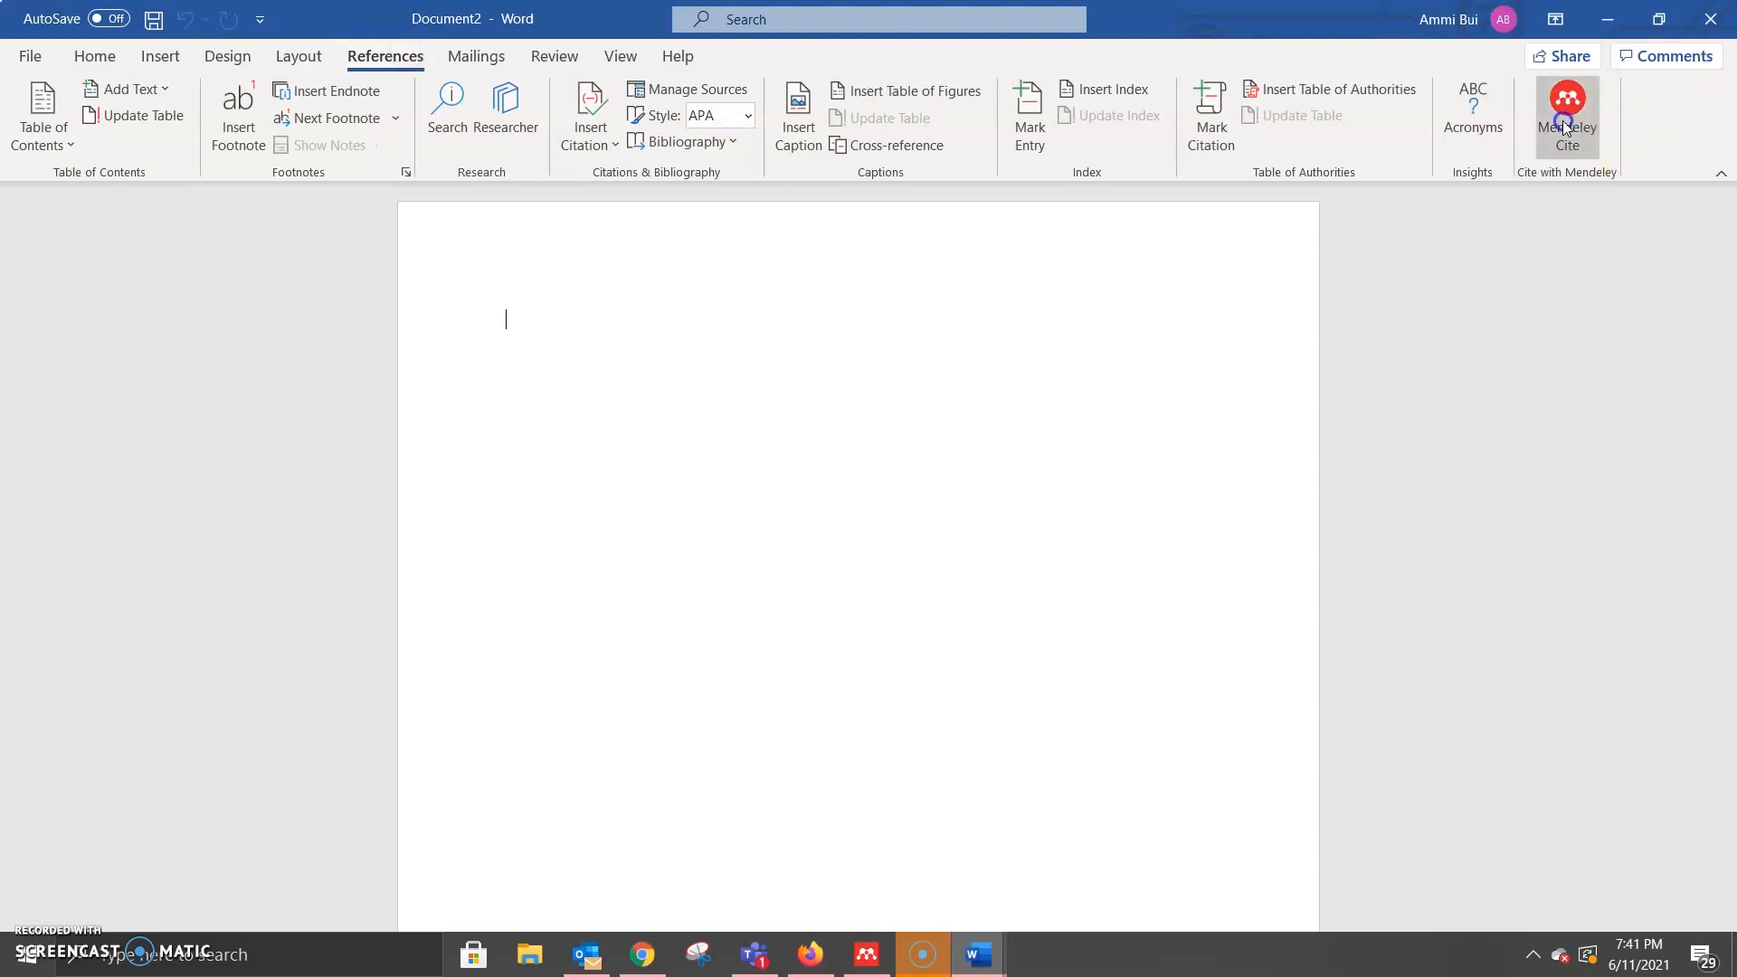
pyautogui.click(1566, 117)
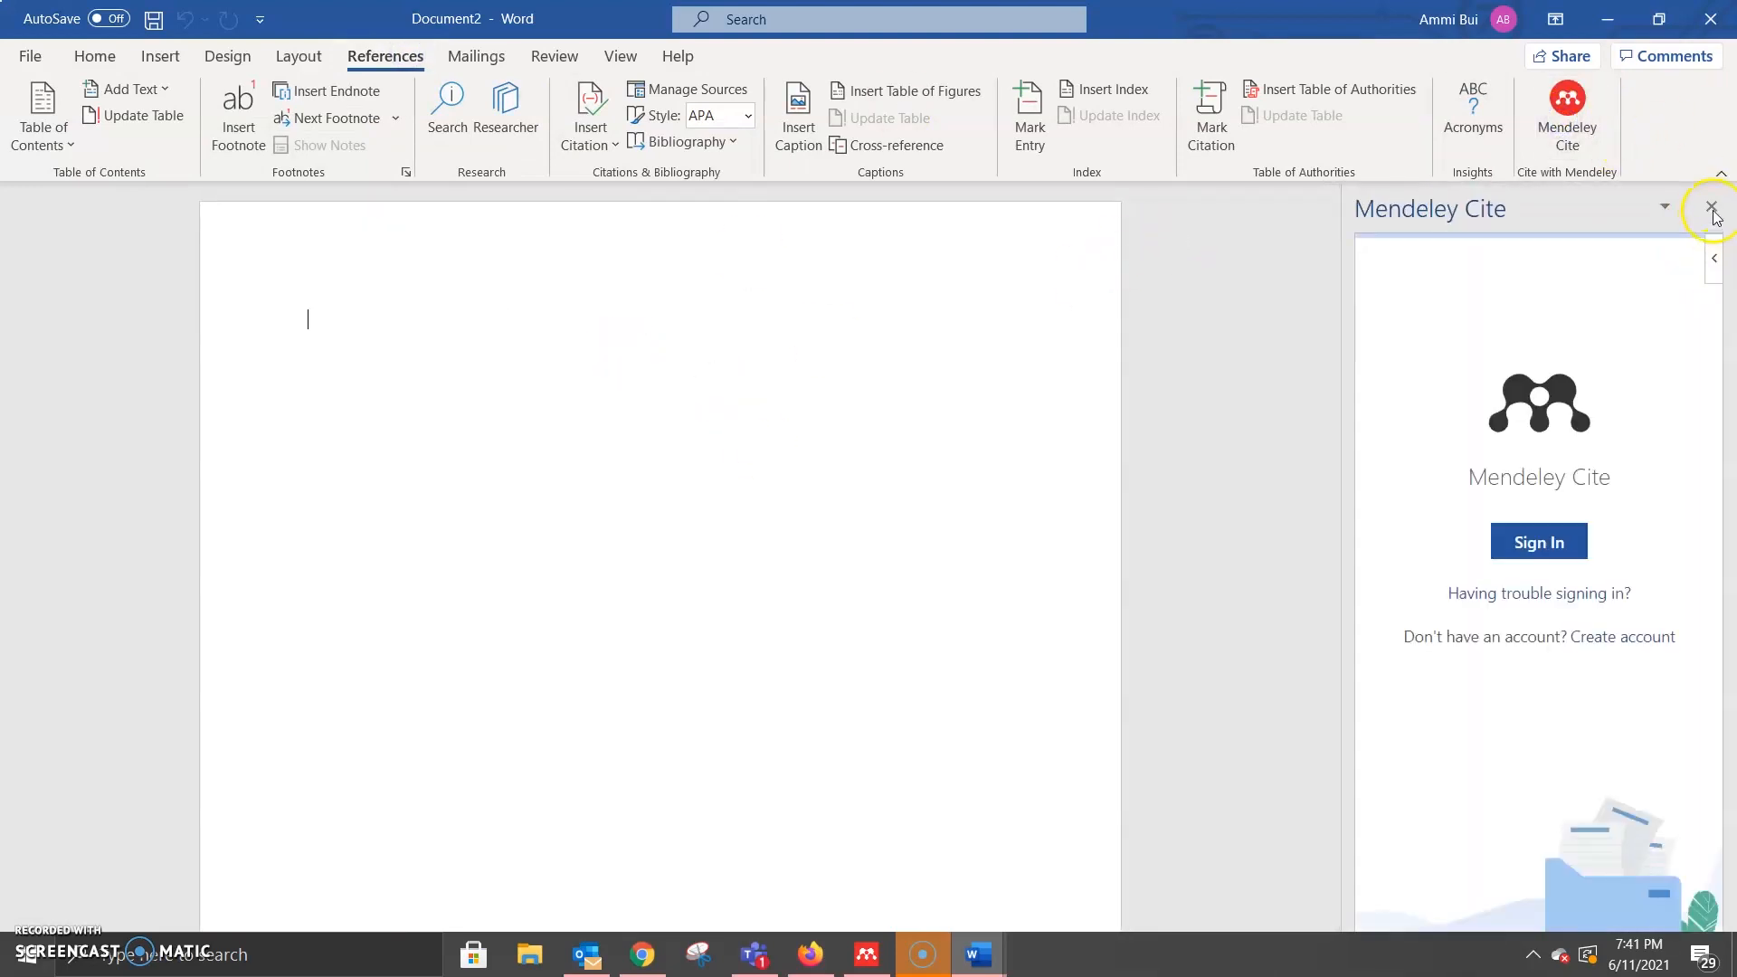
pyautogui.click(1538, 543)
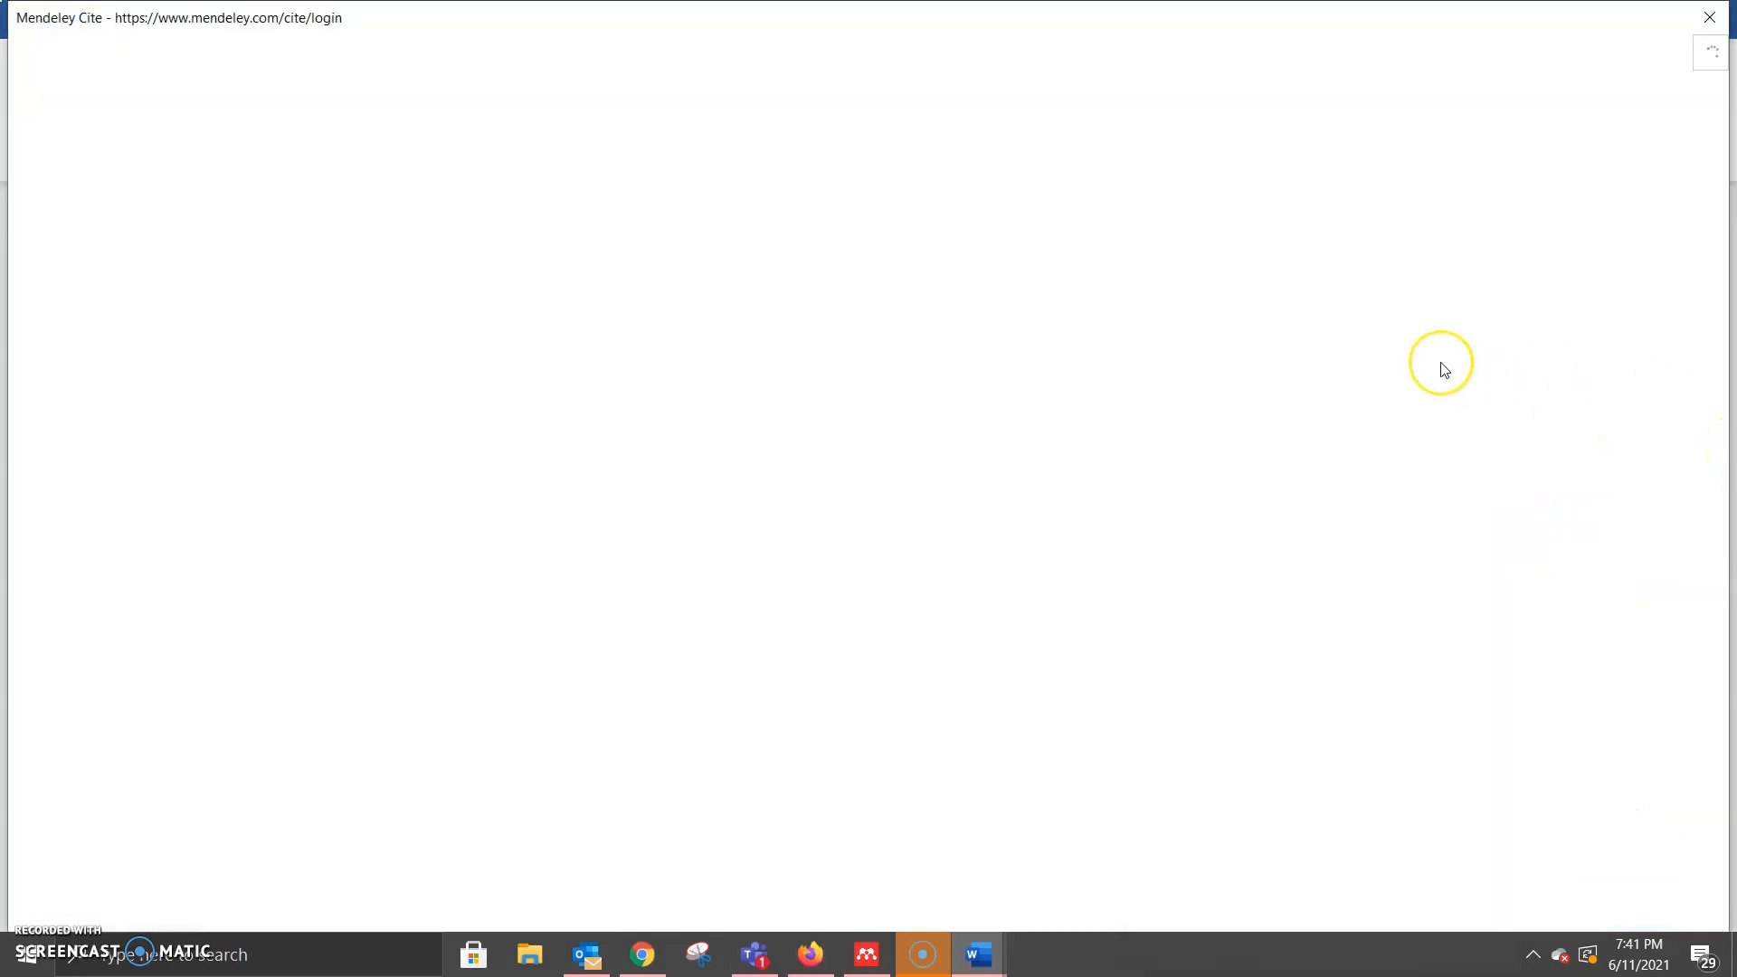
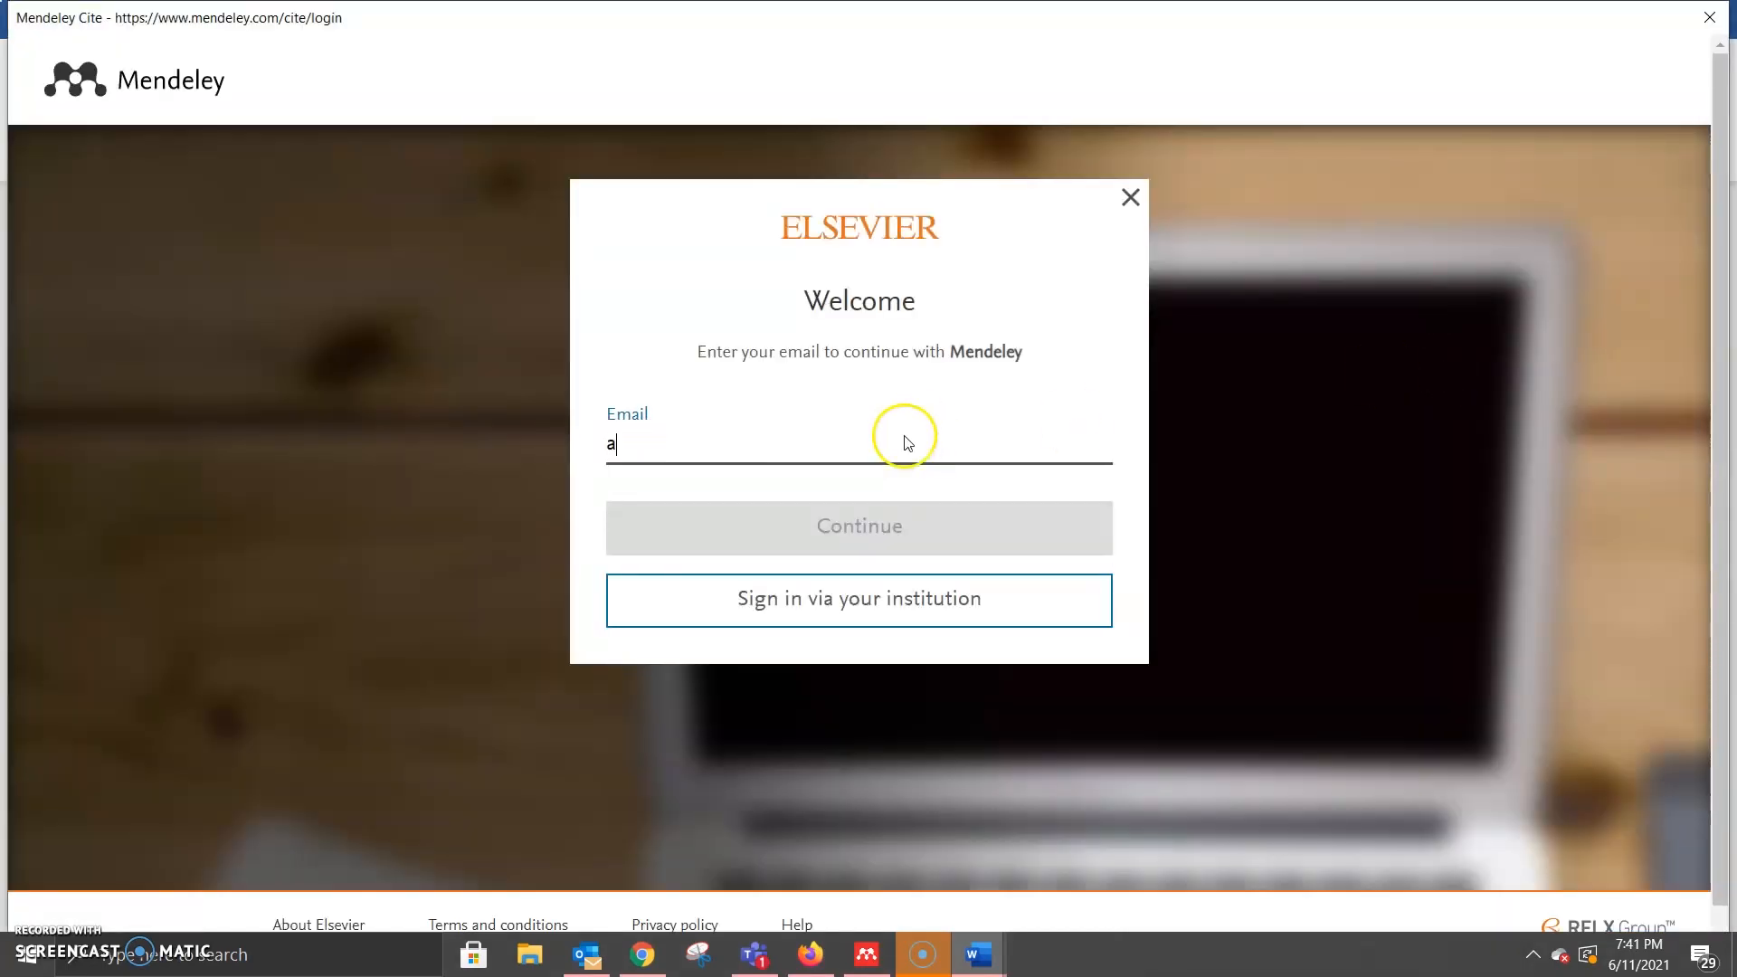
pyautogui.click(861, 506)
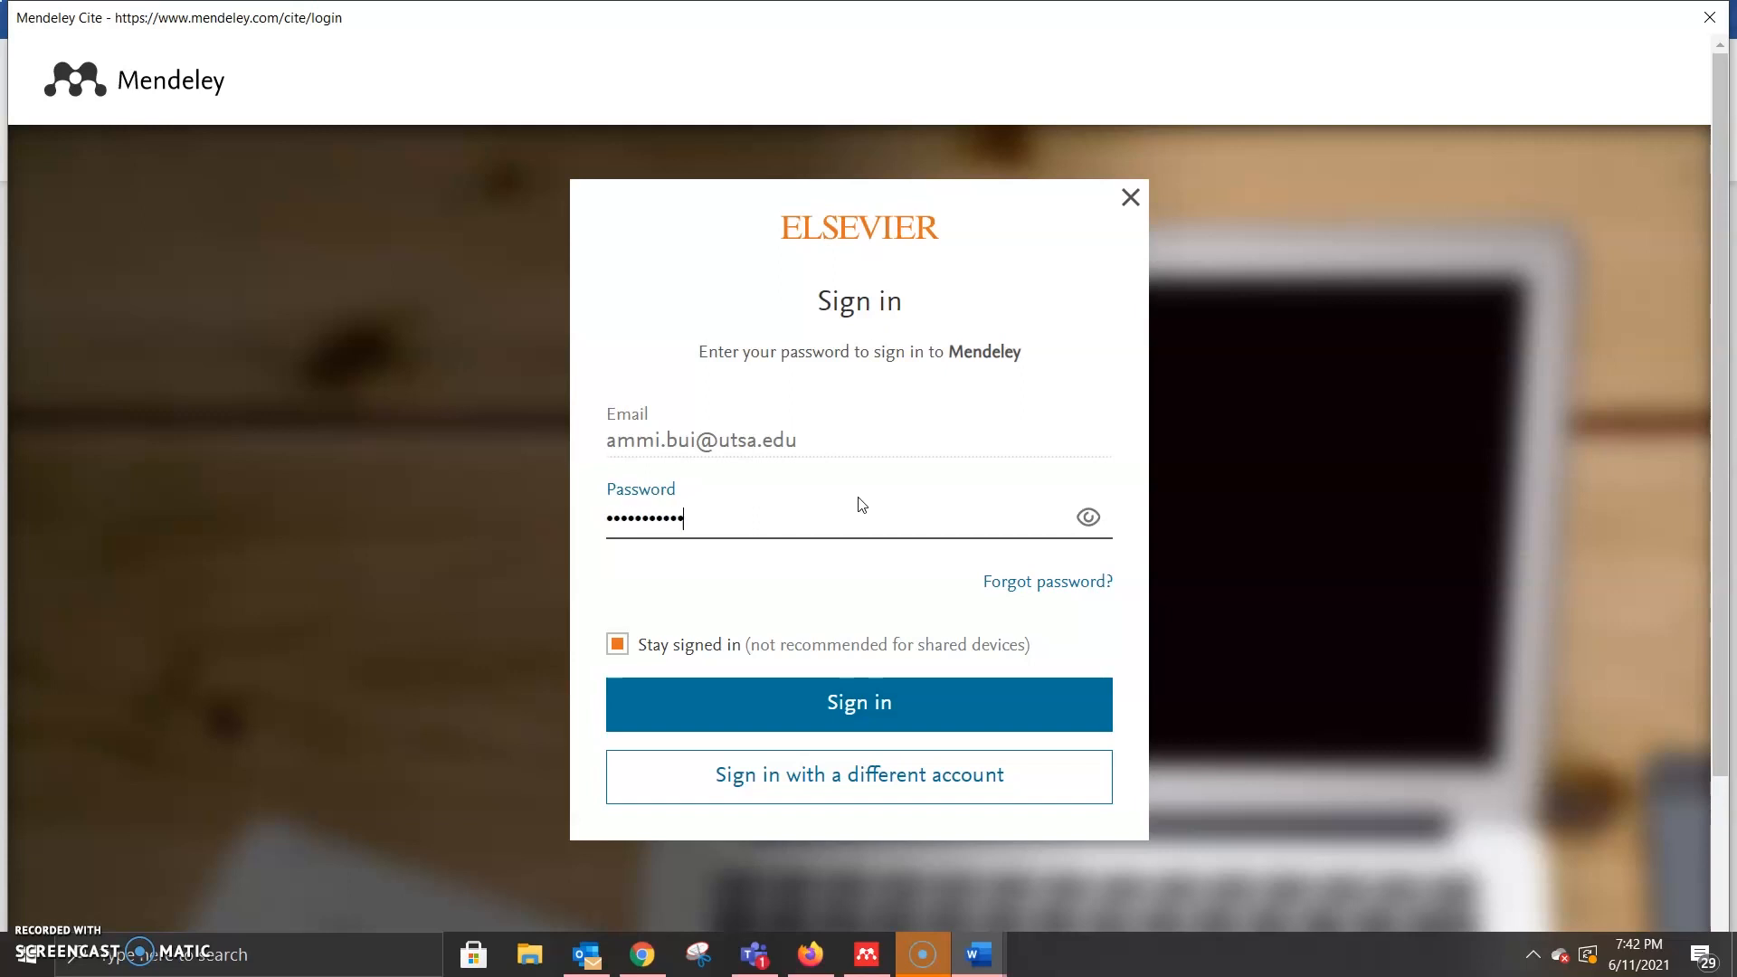
pyautogui.press('Return')
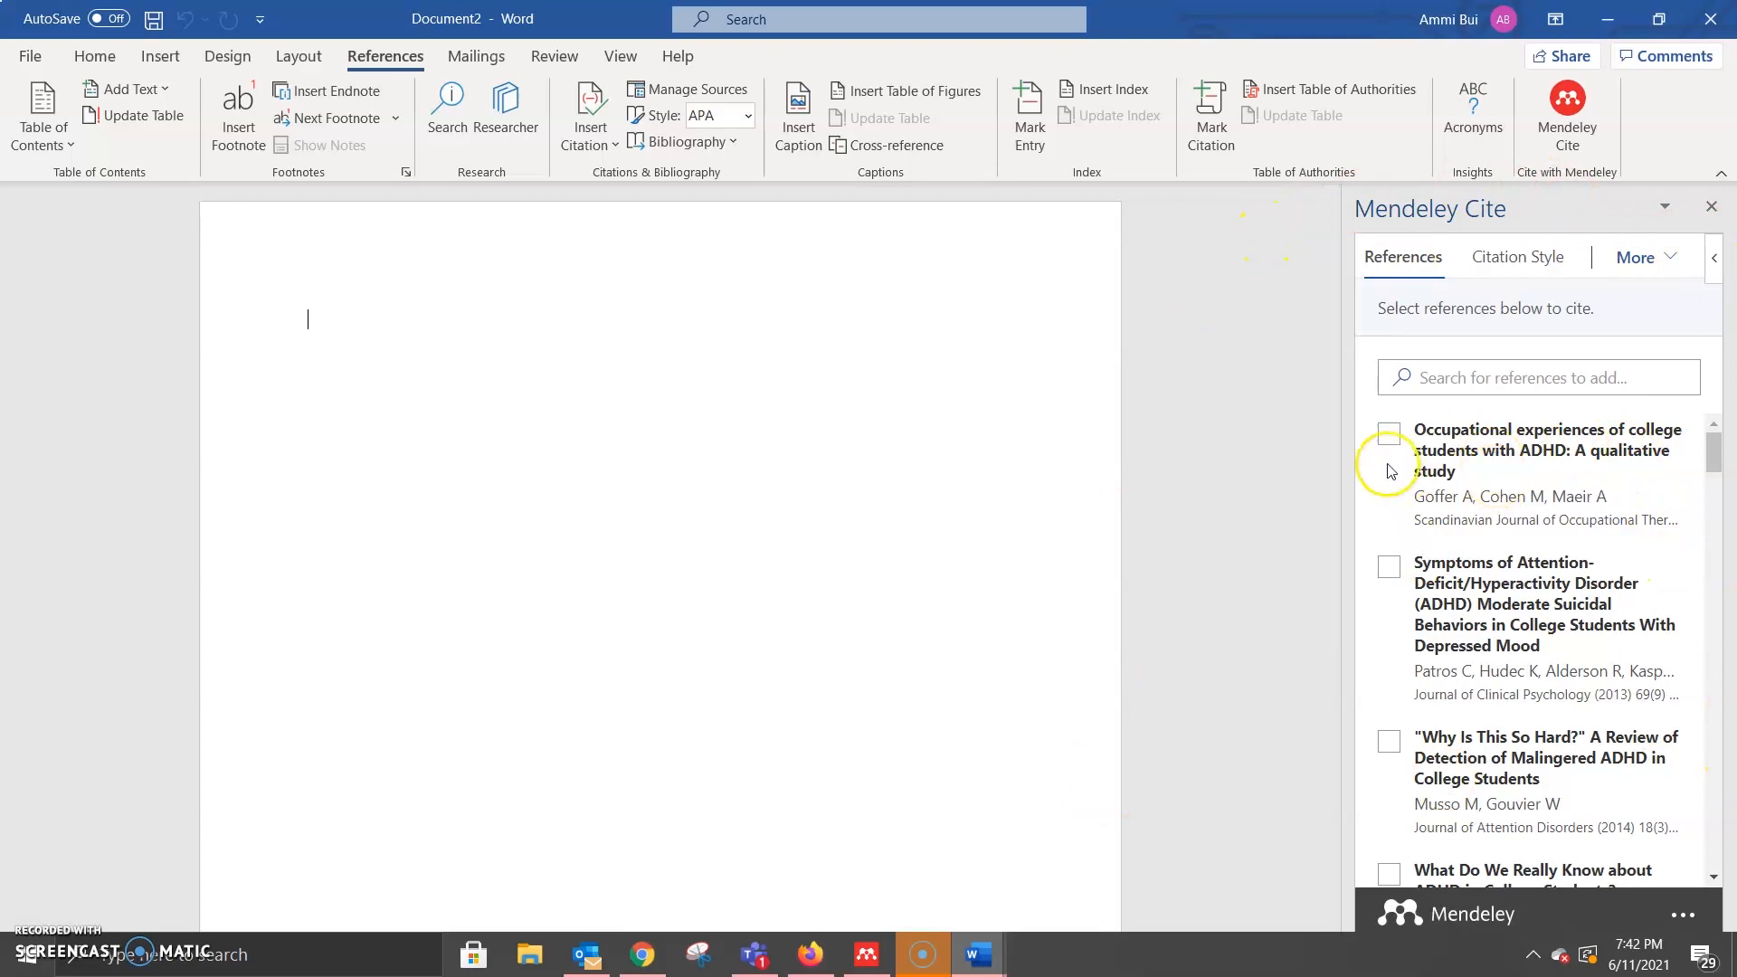
# Step: Insert the citation (Goffer et al., 2020; Patros et al., 2013) and start a new paragraph
pyautogui.scroll(-1, 1447, 447)
pyautogui.scroll(-5, 1456, 453)
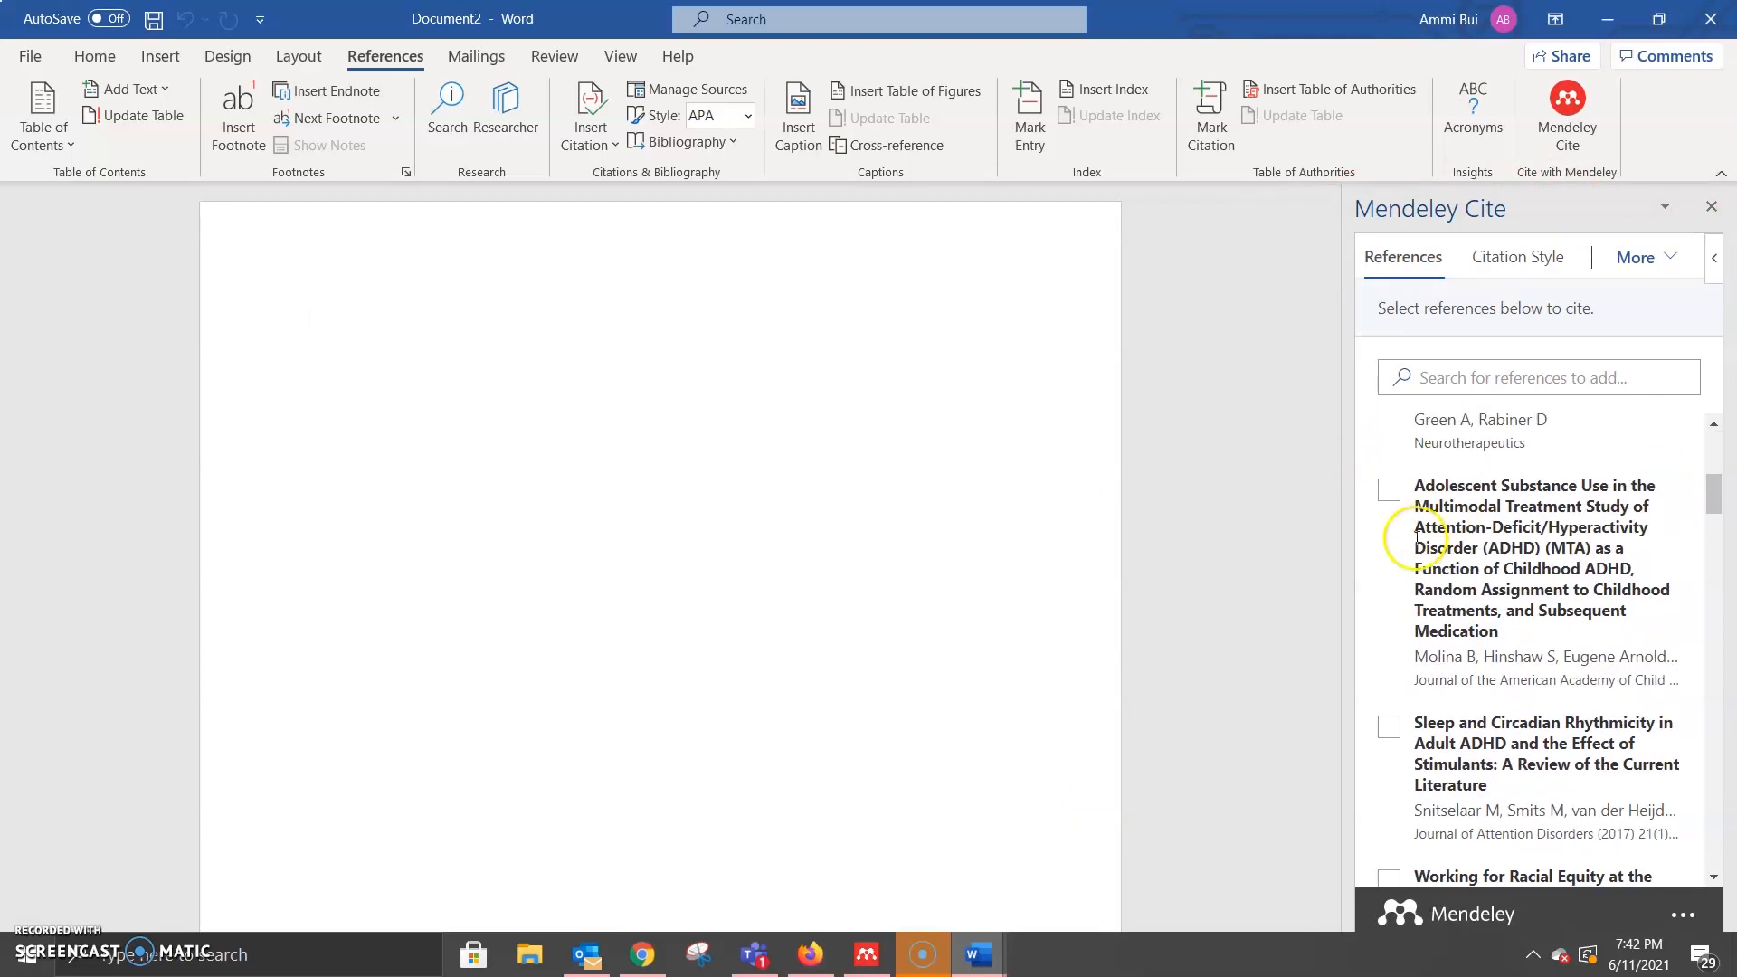
pyautogui.scroll(6, 1448, 615)
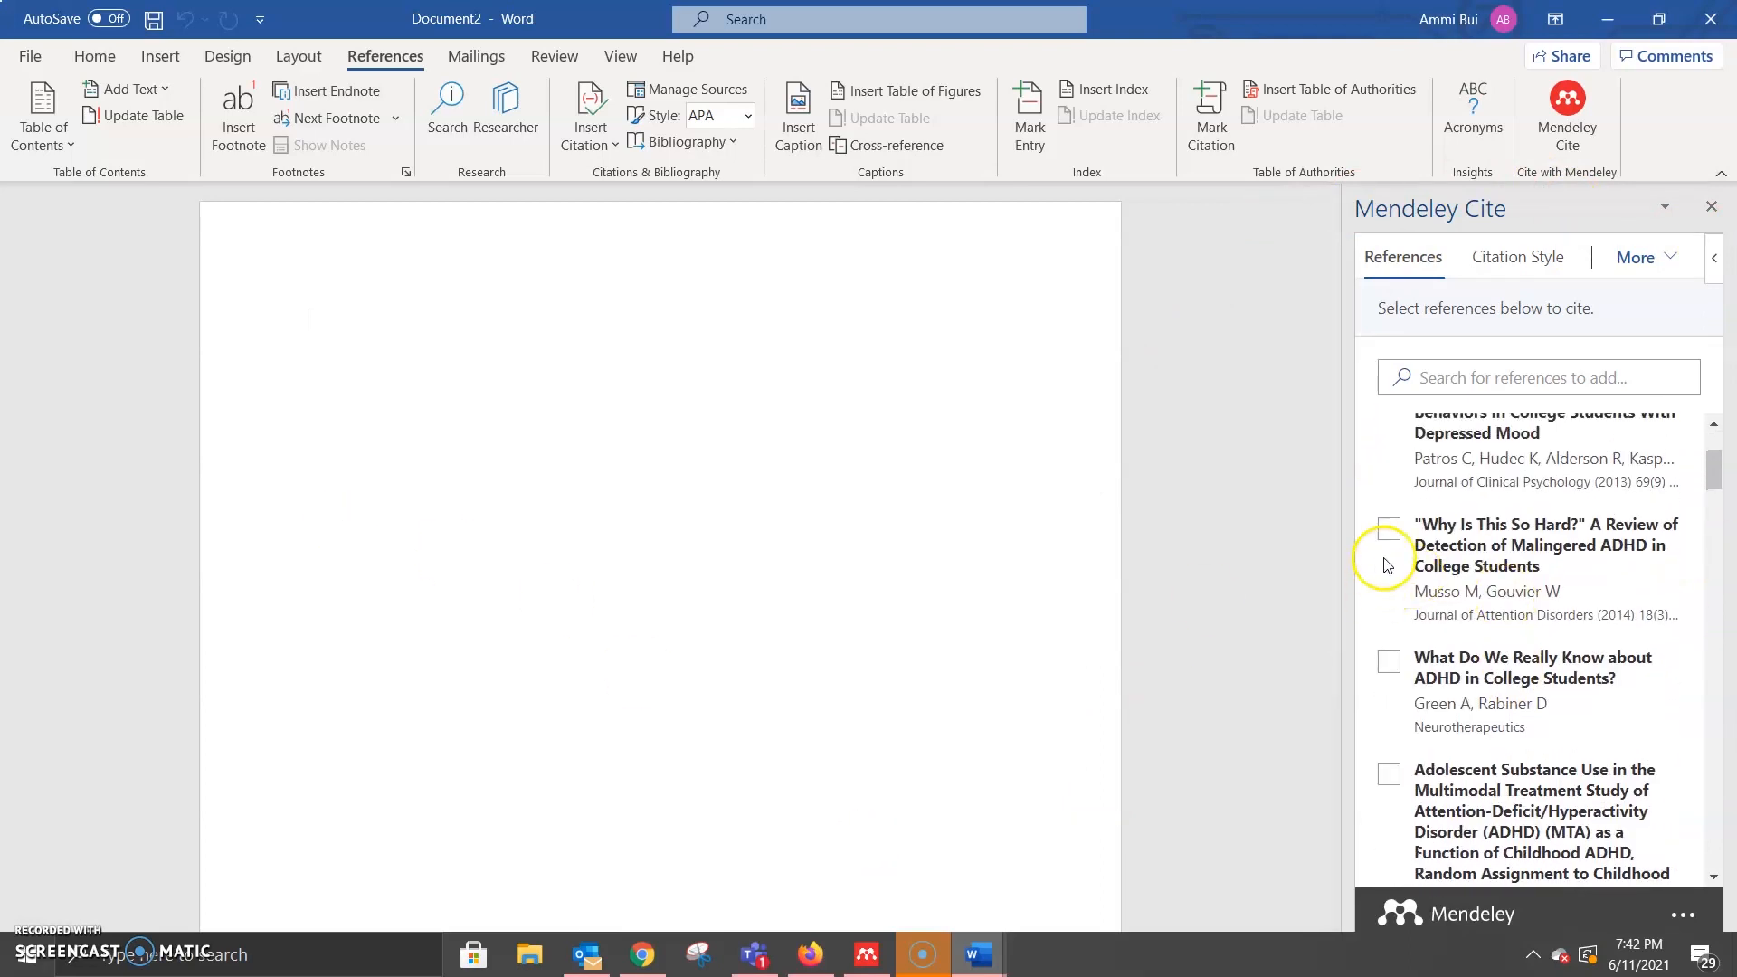
pyautogui.click(1389, 435)
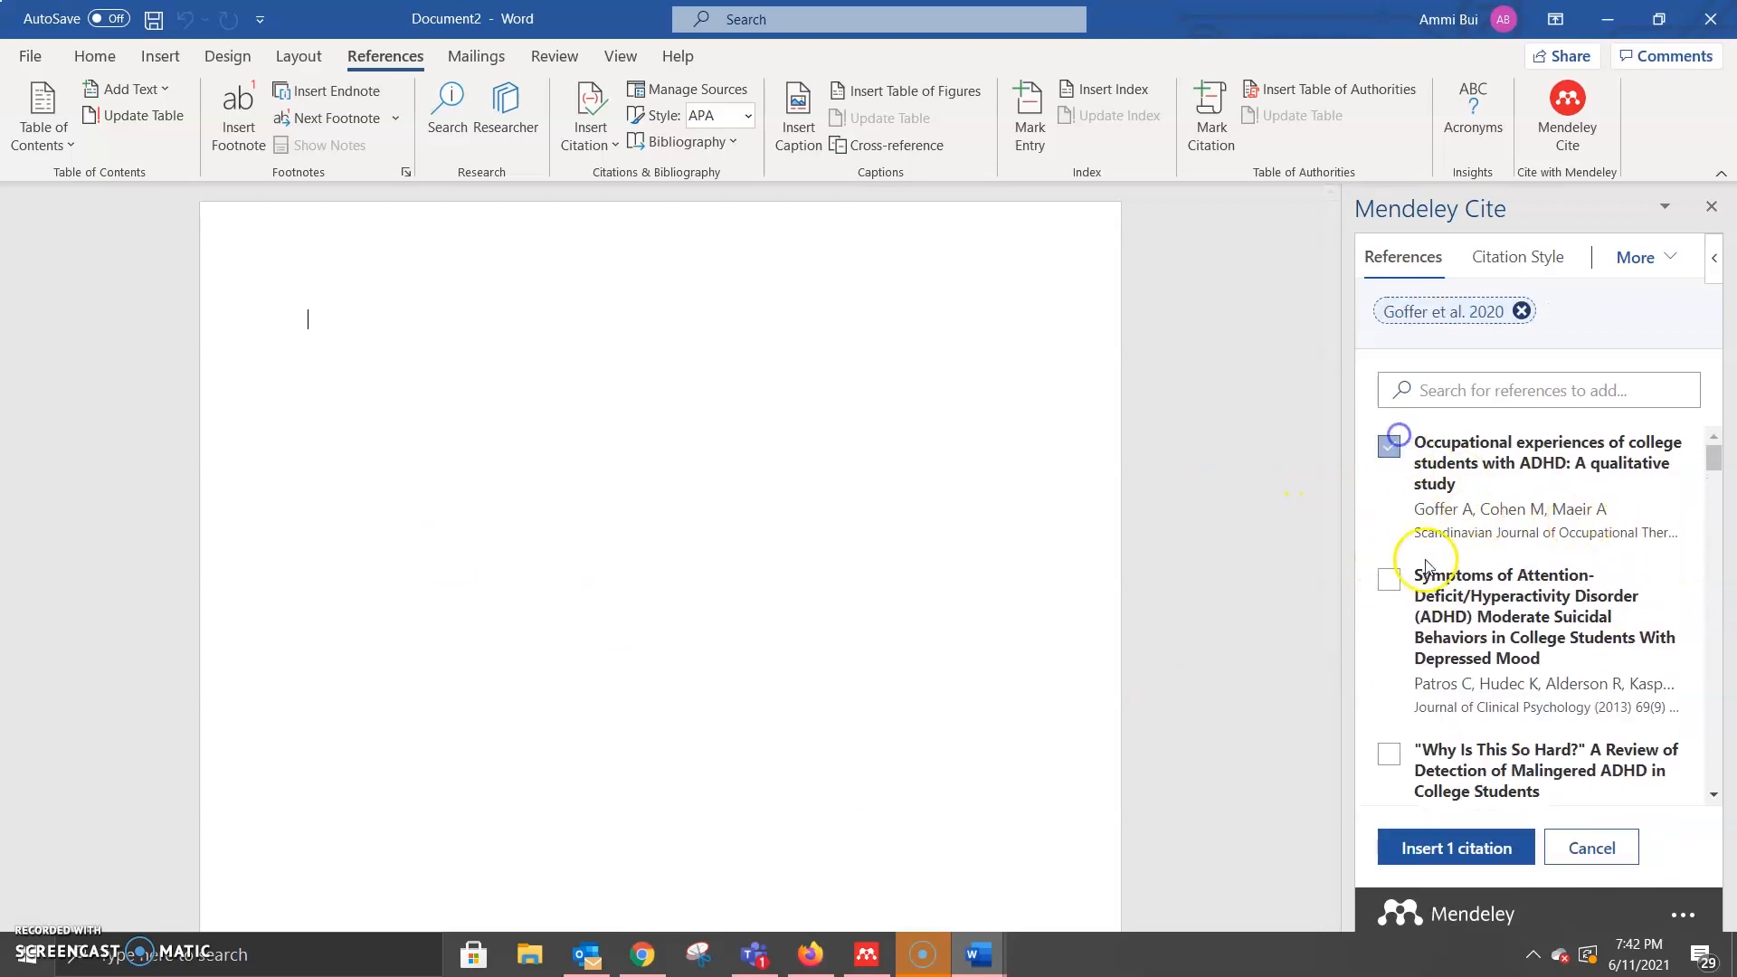
pyautogui.click(1387, 575)
pyautogui.scroll(-1, 1556, 624)
pyautogui.click(1483, 847)
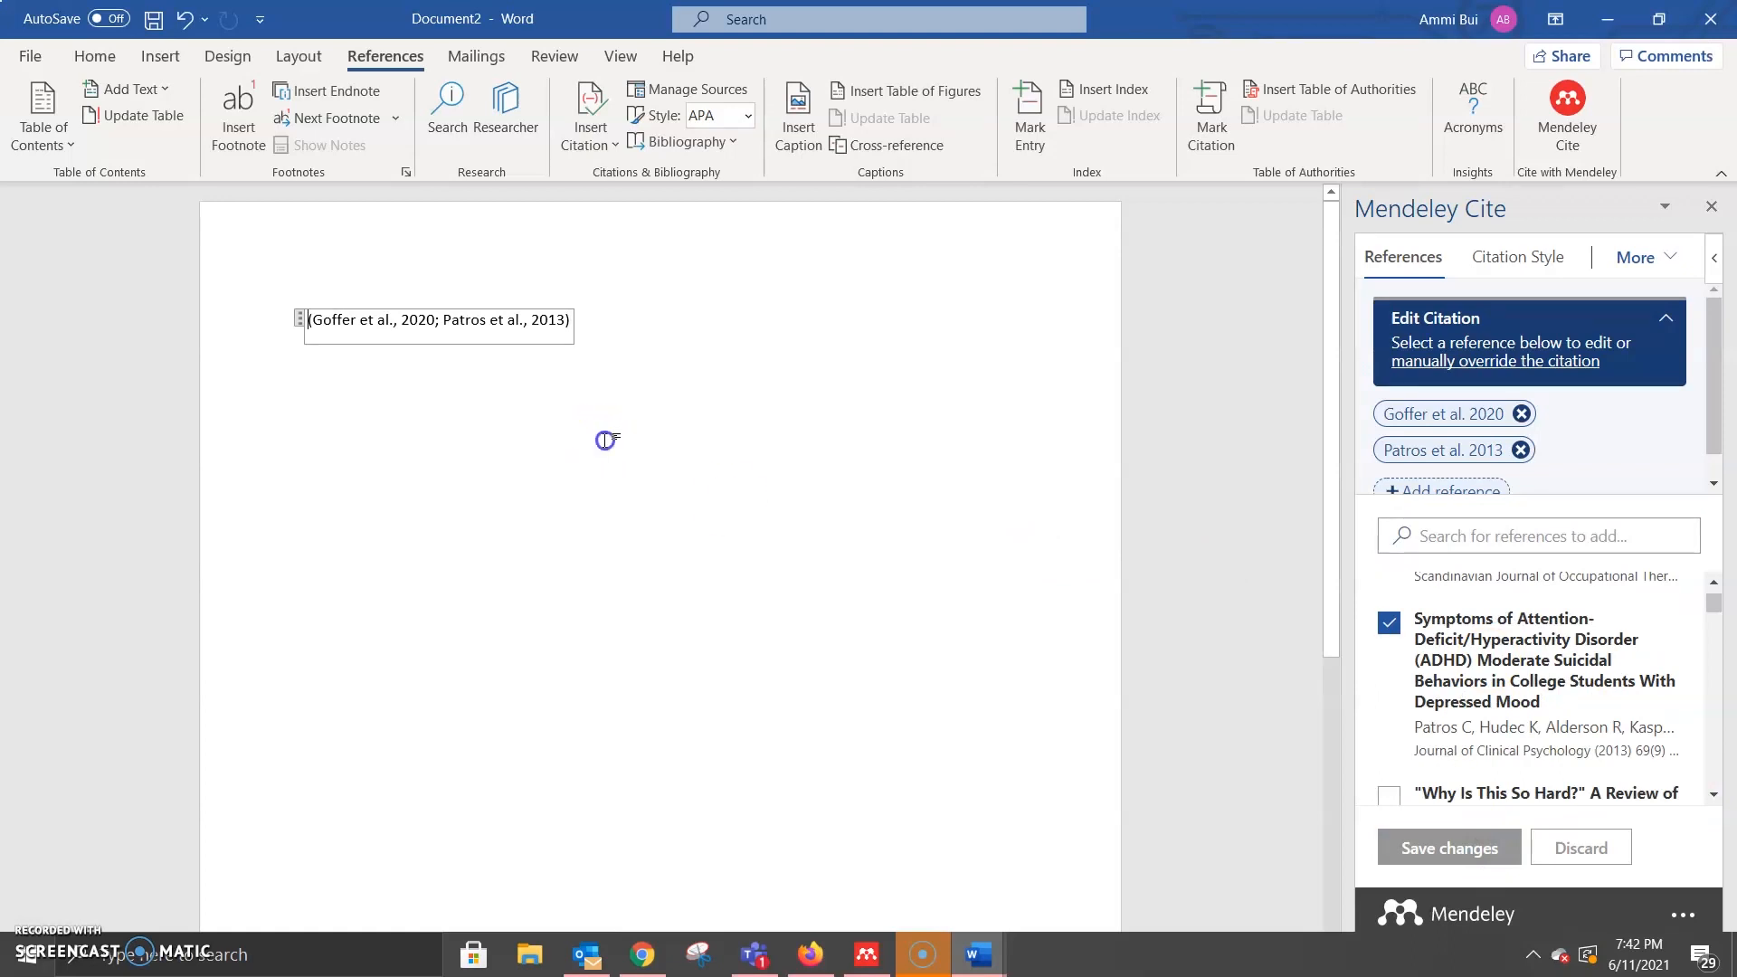
pyautogui.click(605, 441)
pyautogui.press('Return')
pyautogui.press('Return')
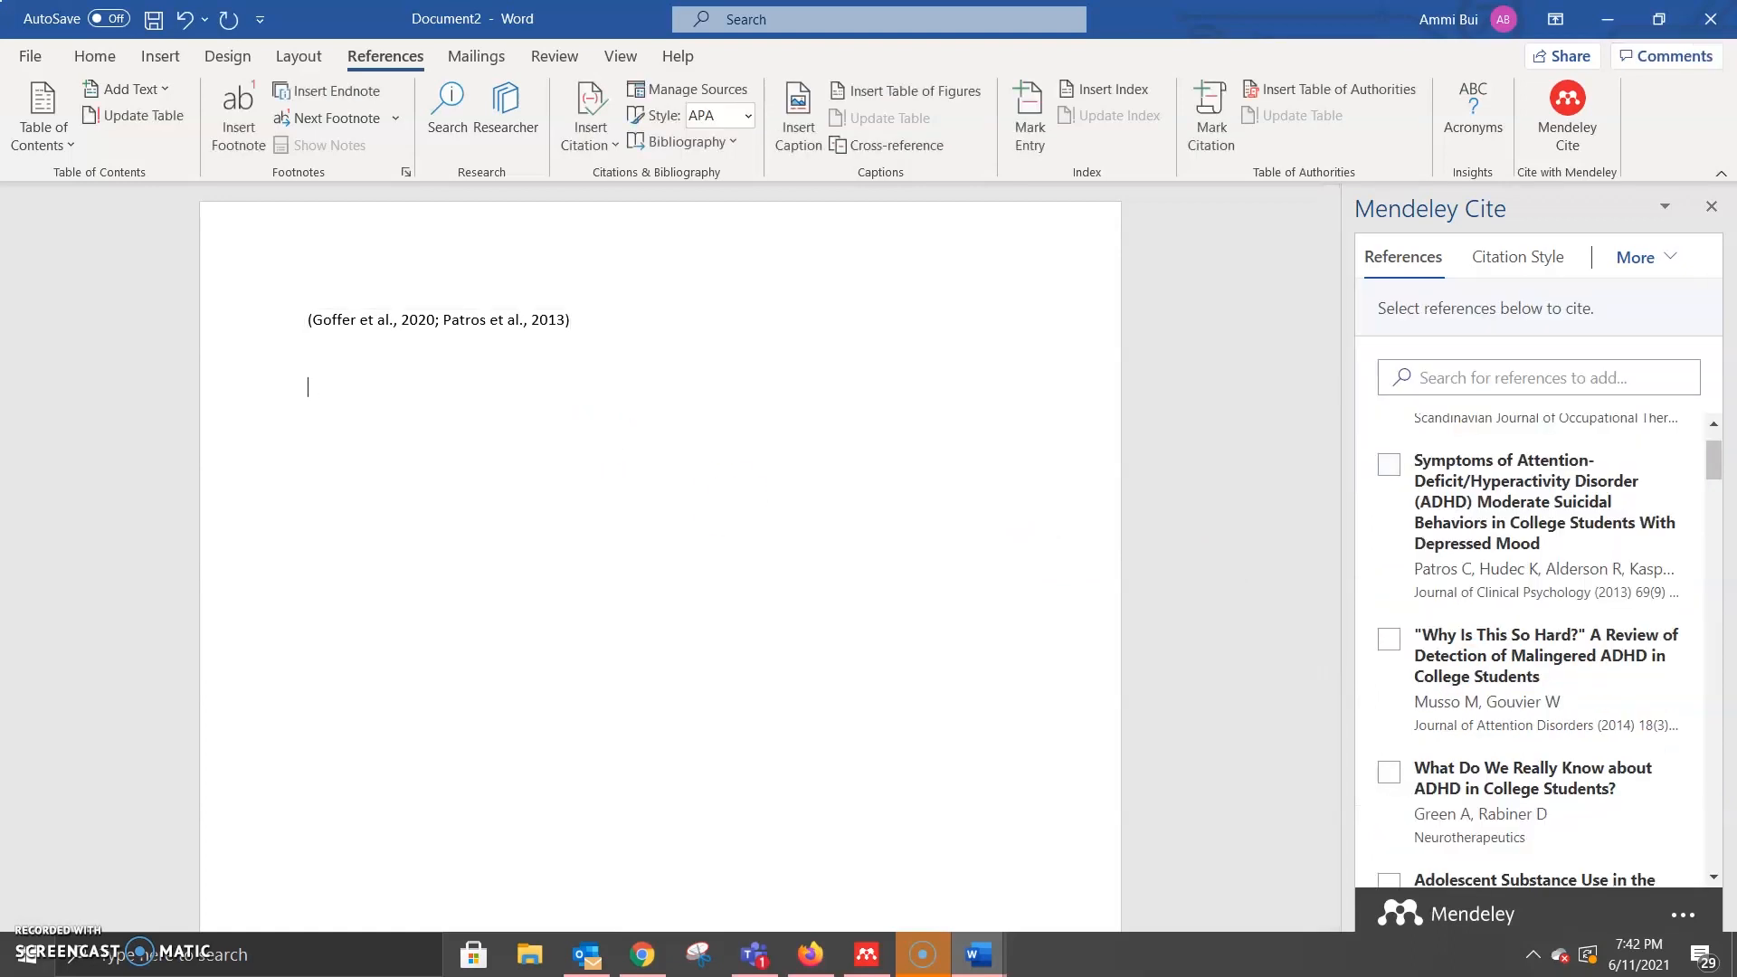
# Step: Type a filler line and end it with the citation (Molina et al., 2013)
pyautogui.write('alkdfjlasdklfjlkadjfkljsdlkfj')
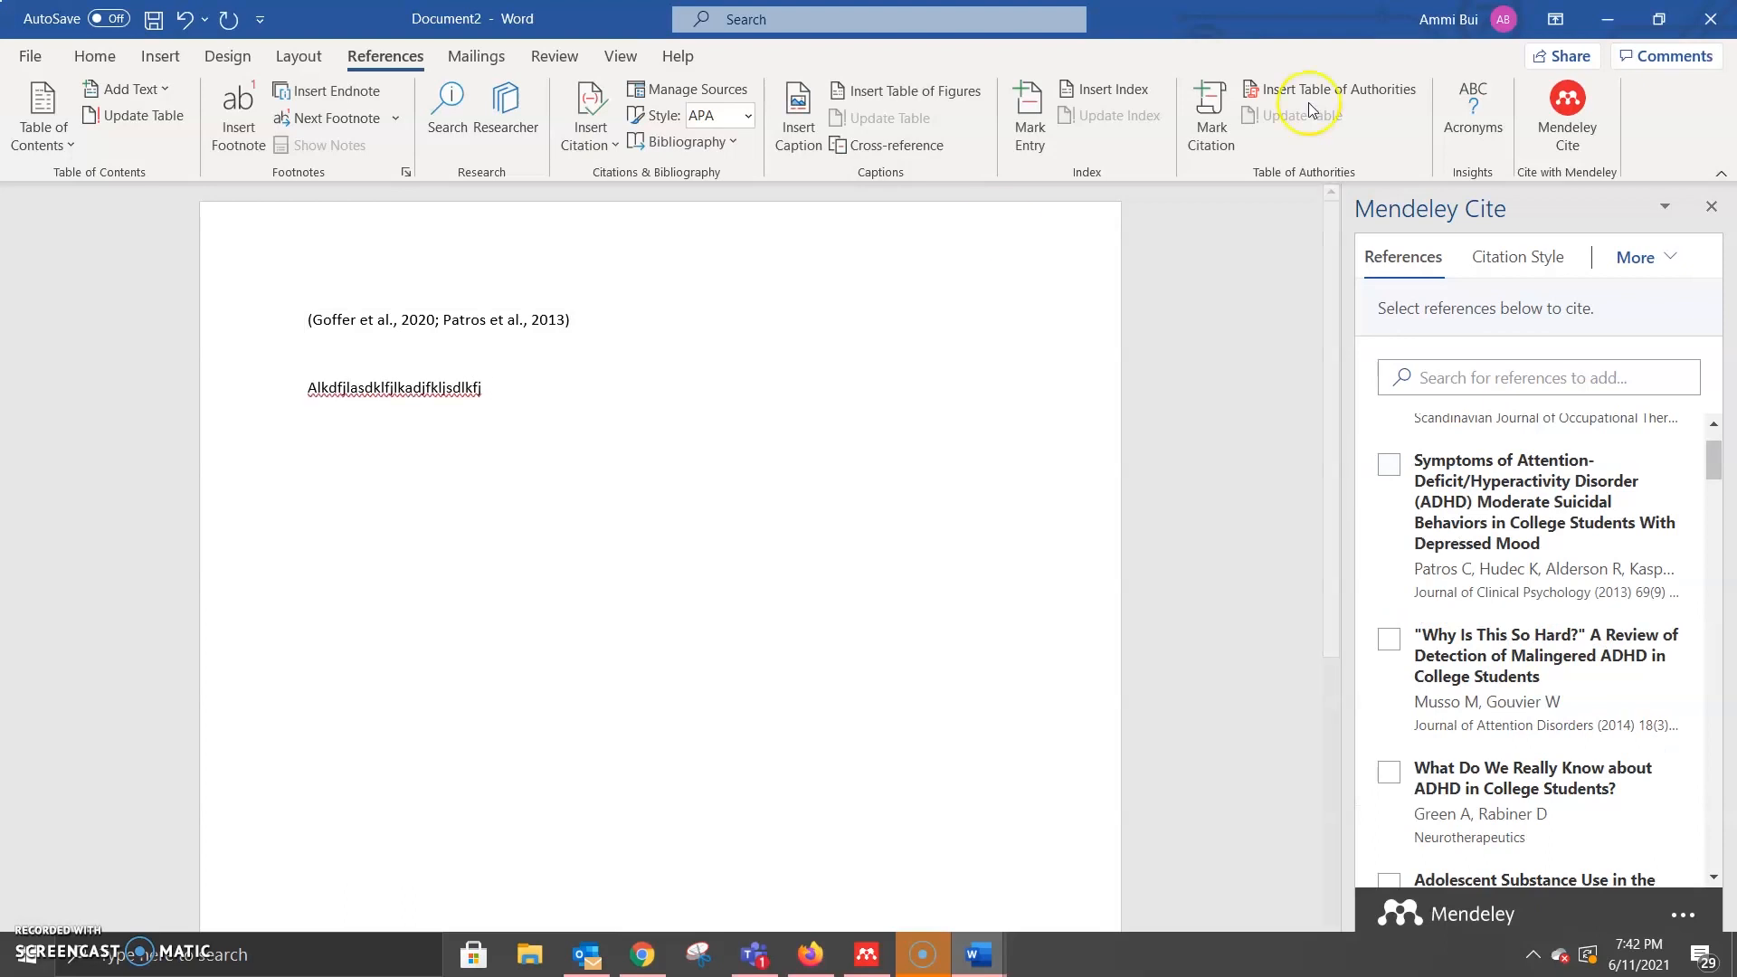
pyautogui.scroll(-3, 1538, 588)
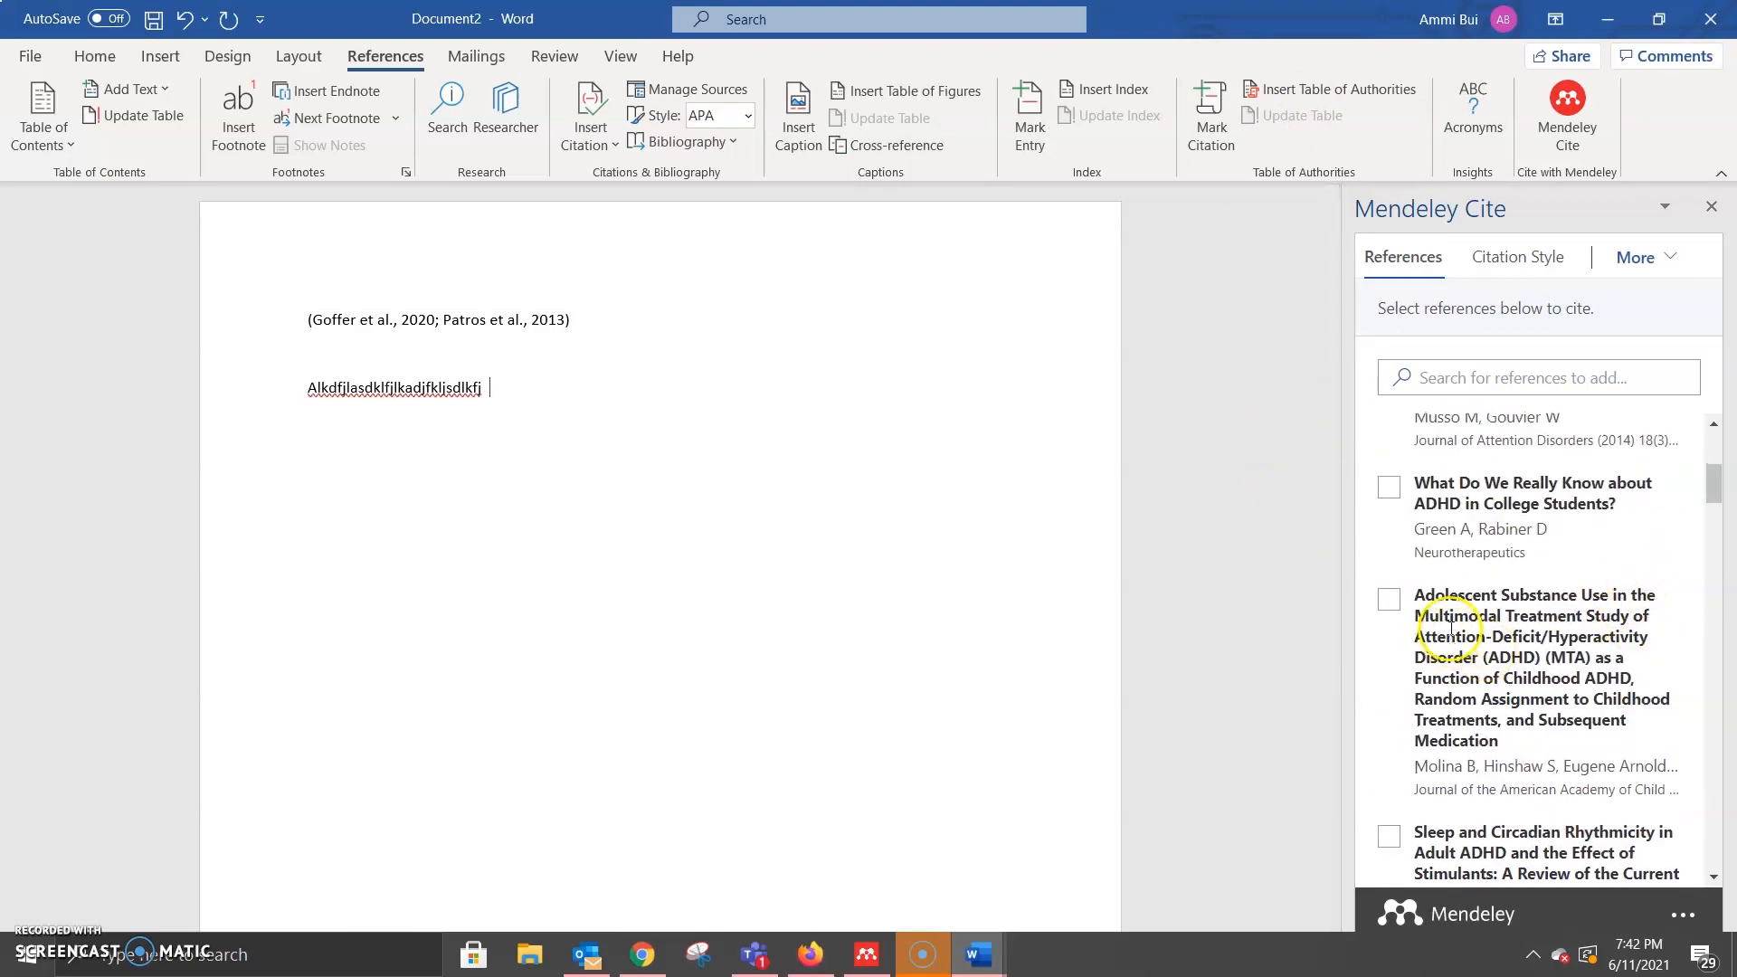
pyautogui.click(1389, 598)
pyautogui.click(1484, 849)
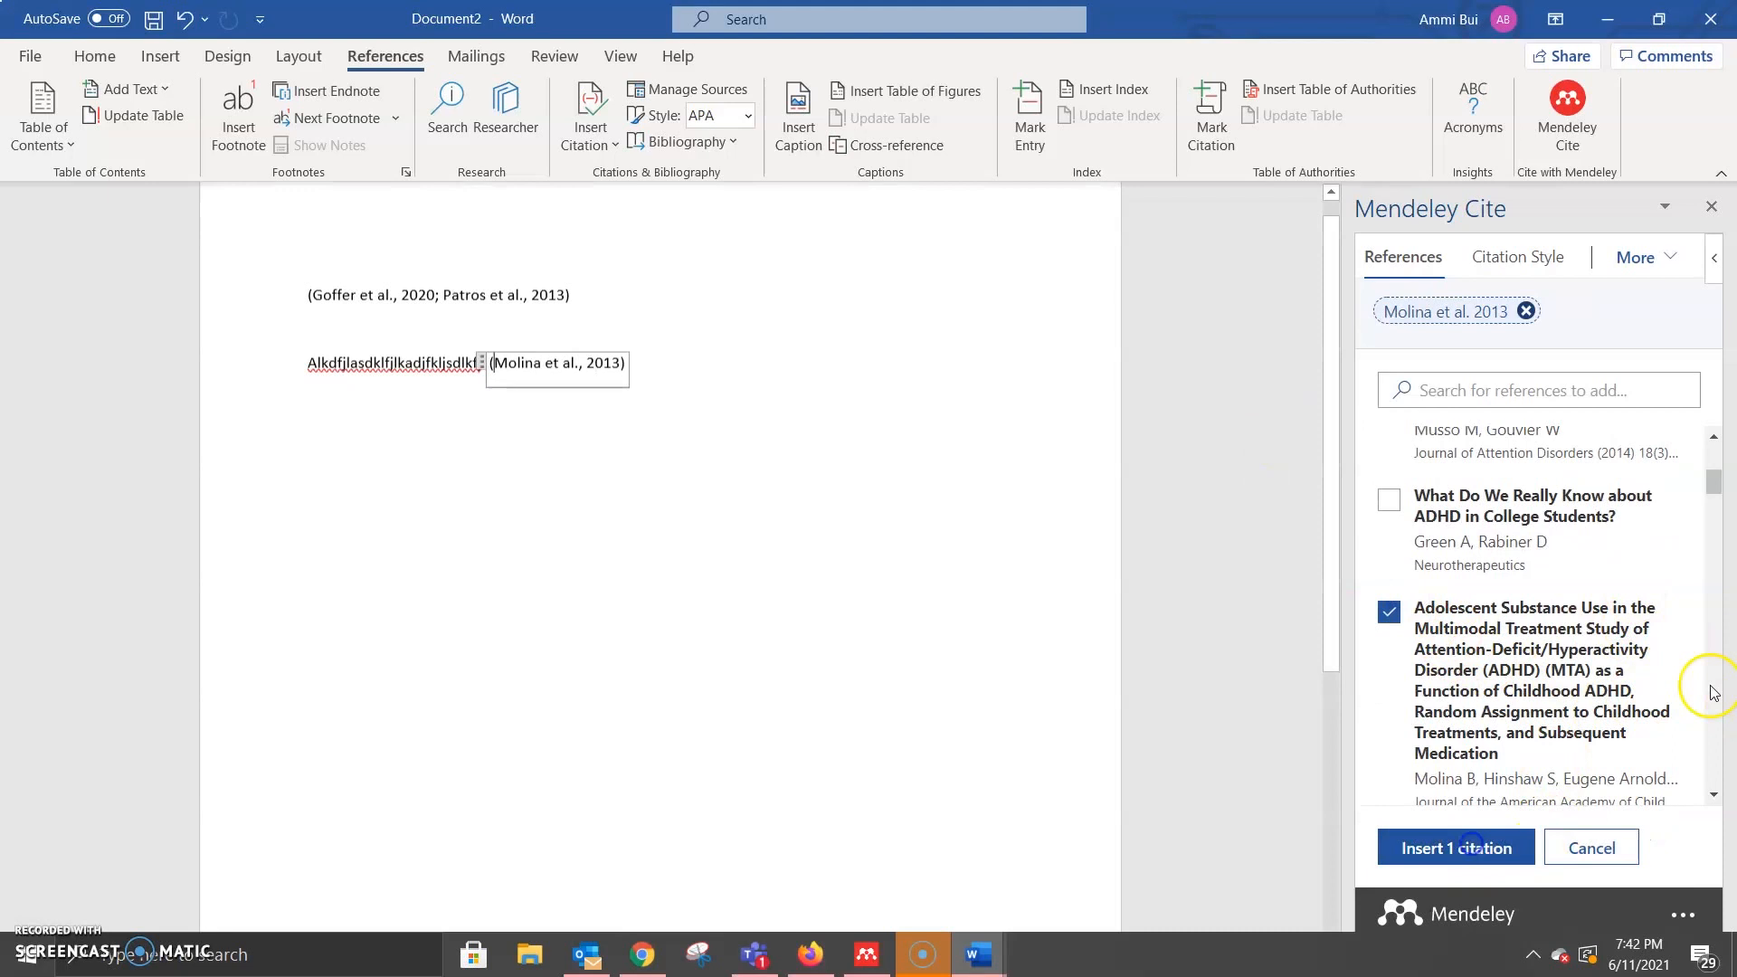
pyautogui.click(857, 388)
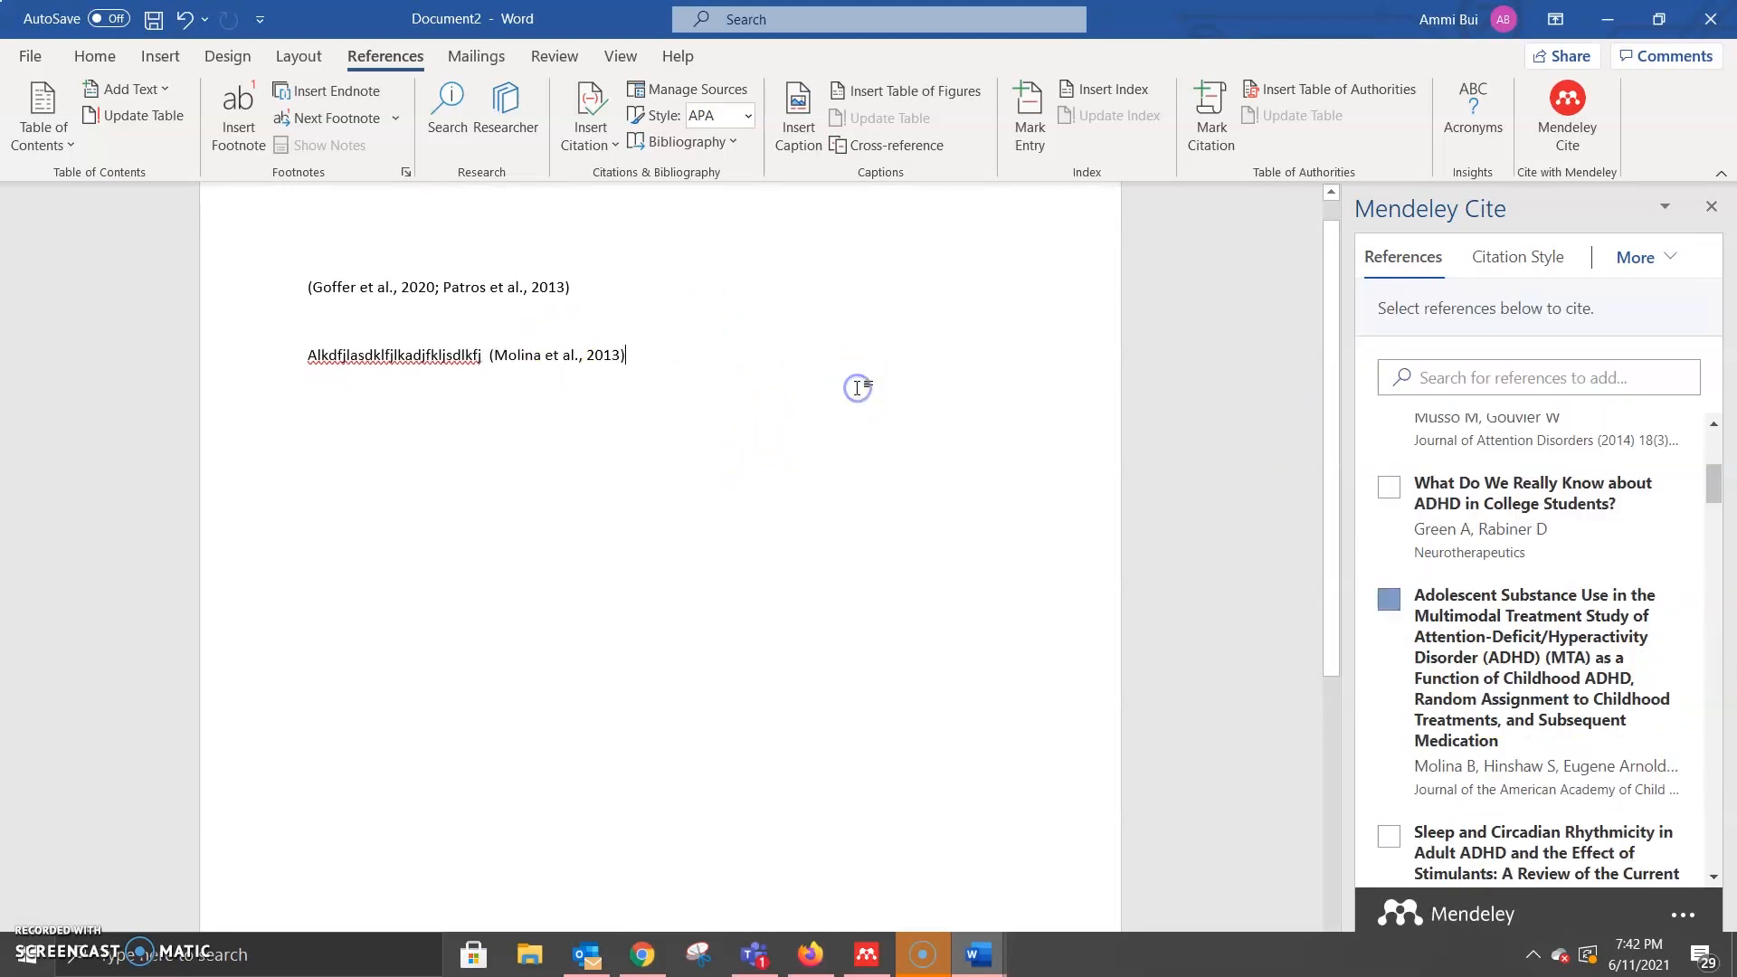
pyautogui.press('Return')
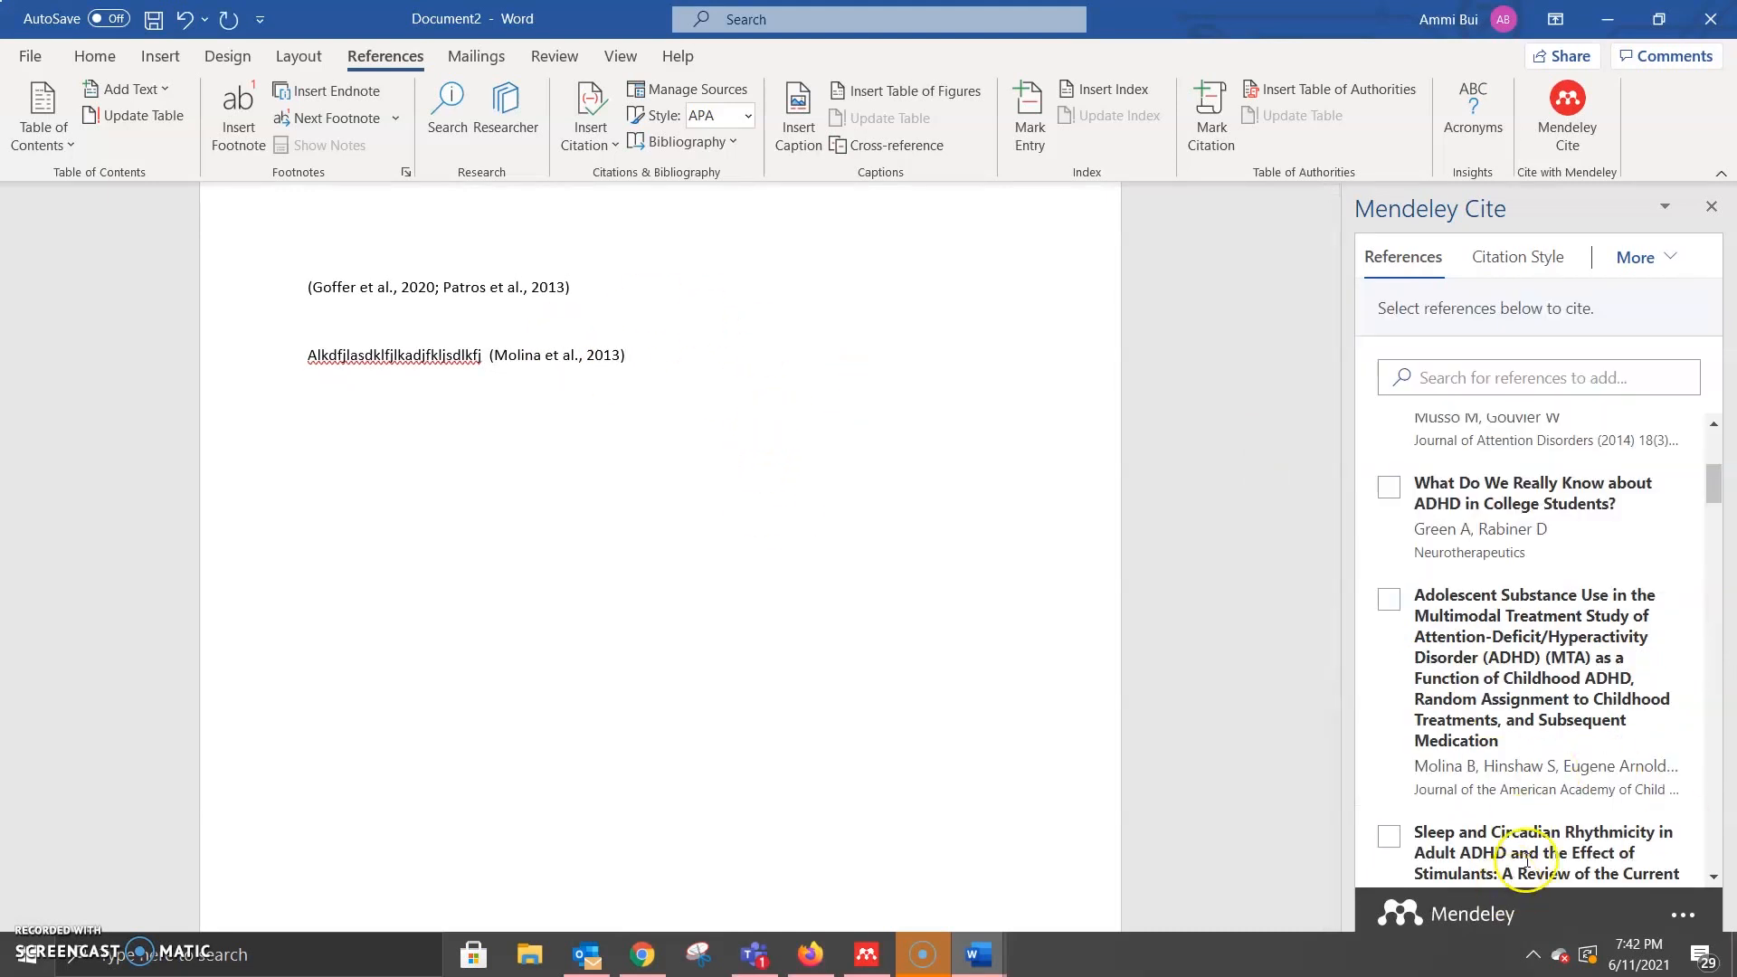
pyautogui.moveTo(1713, 482); pyautogui.dragTo(1714, 853)
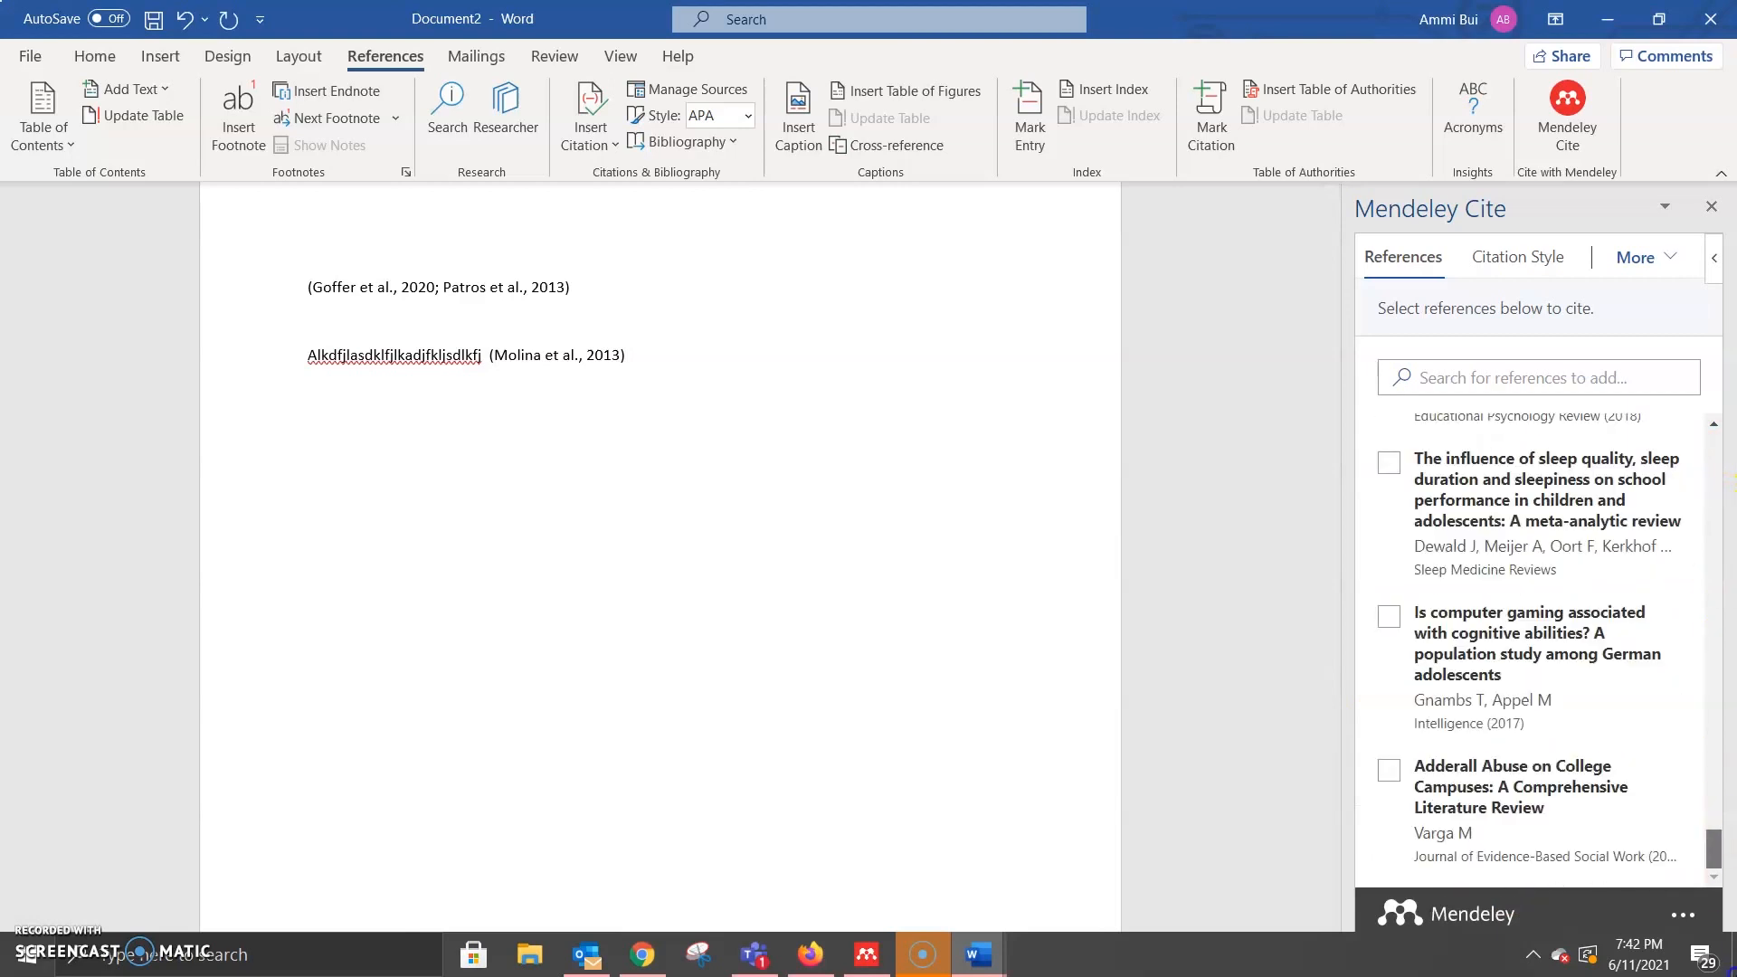
# Step: Insert a Mendeley bibliography below the text via More > Insert Bibliography
pyautogui.click(1670, 262)
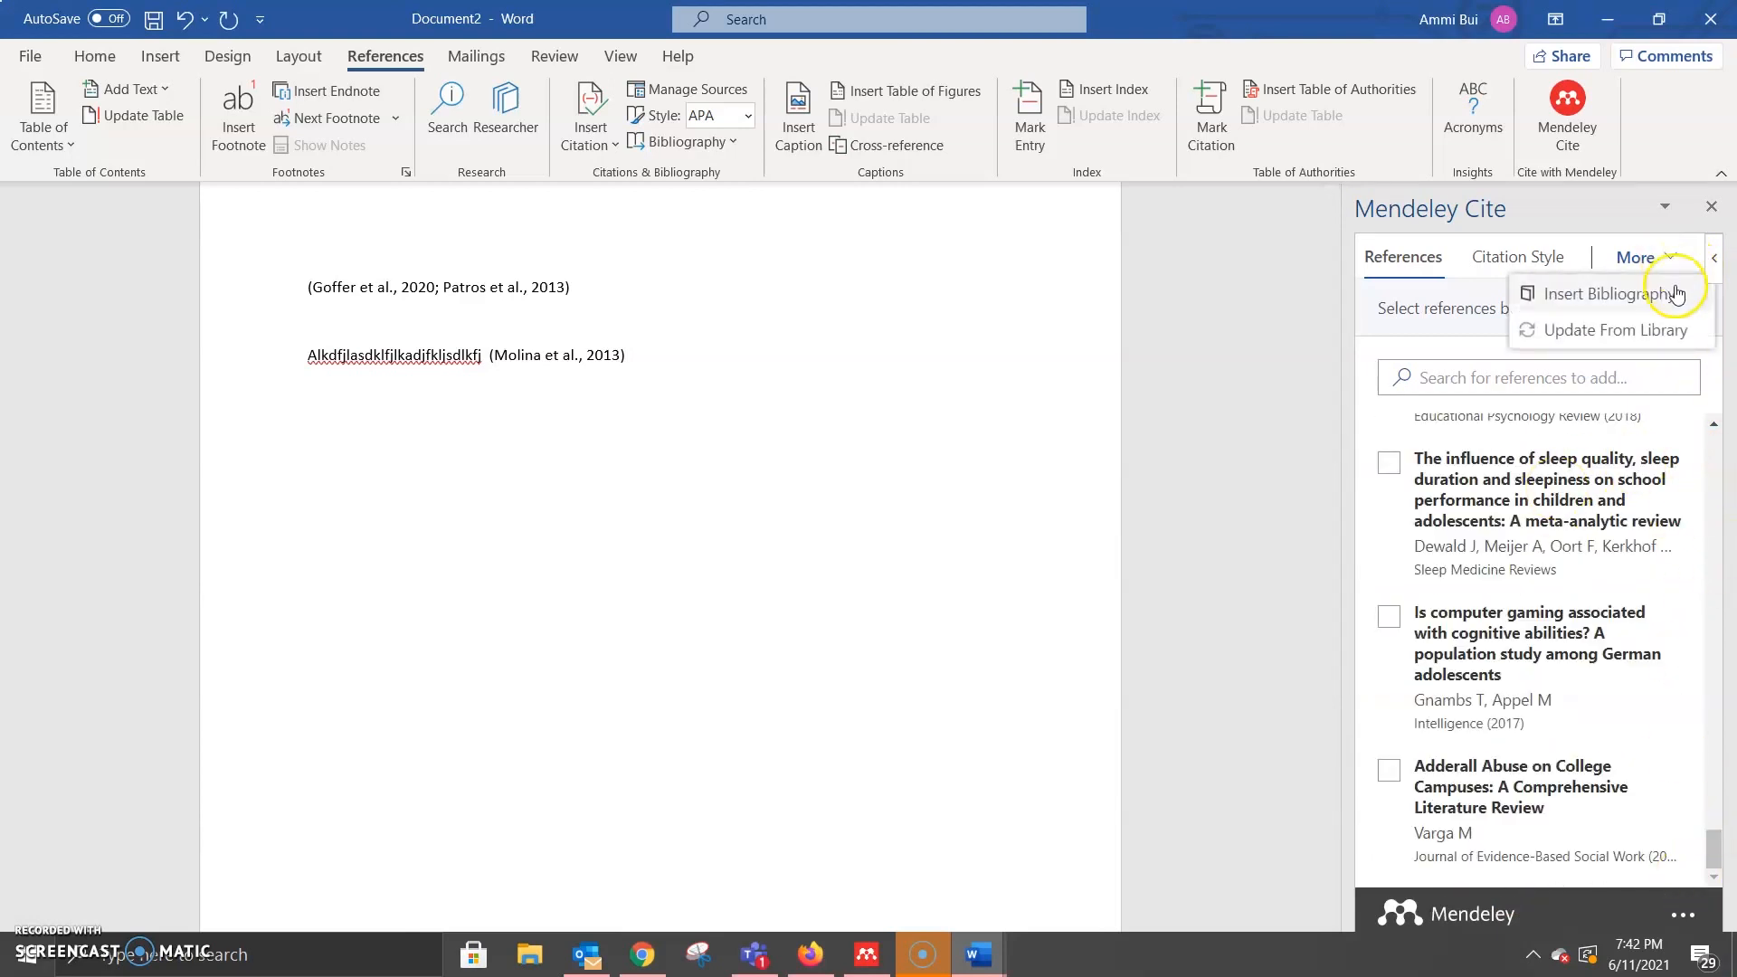
pyautogui.click(1646, 299)
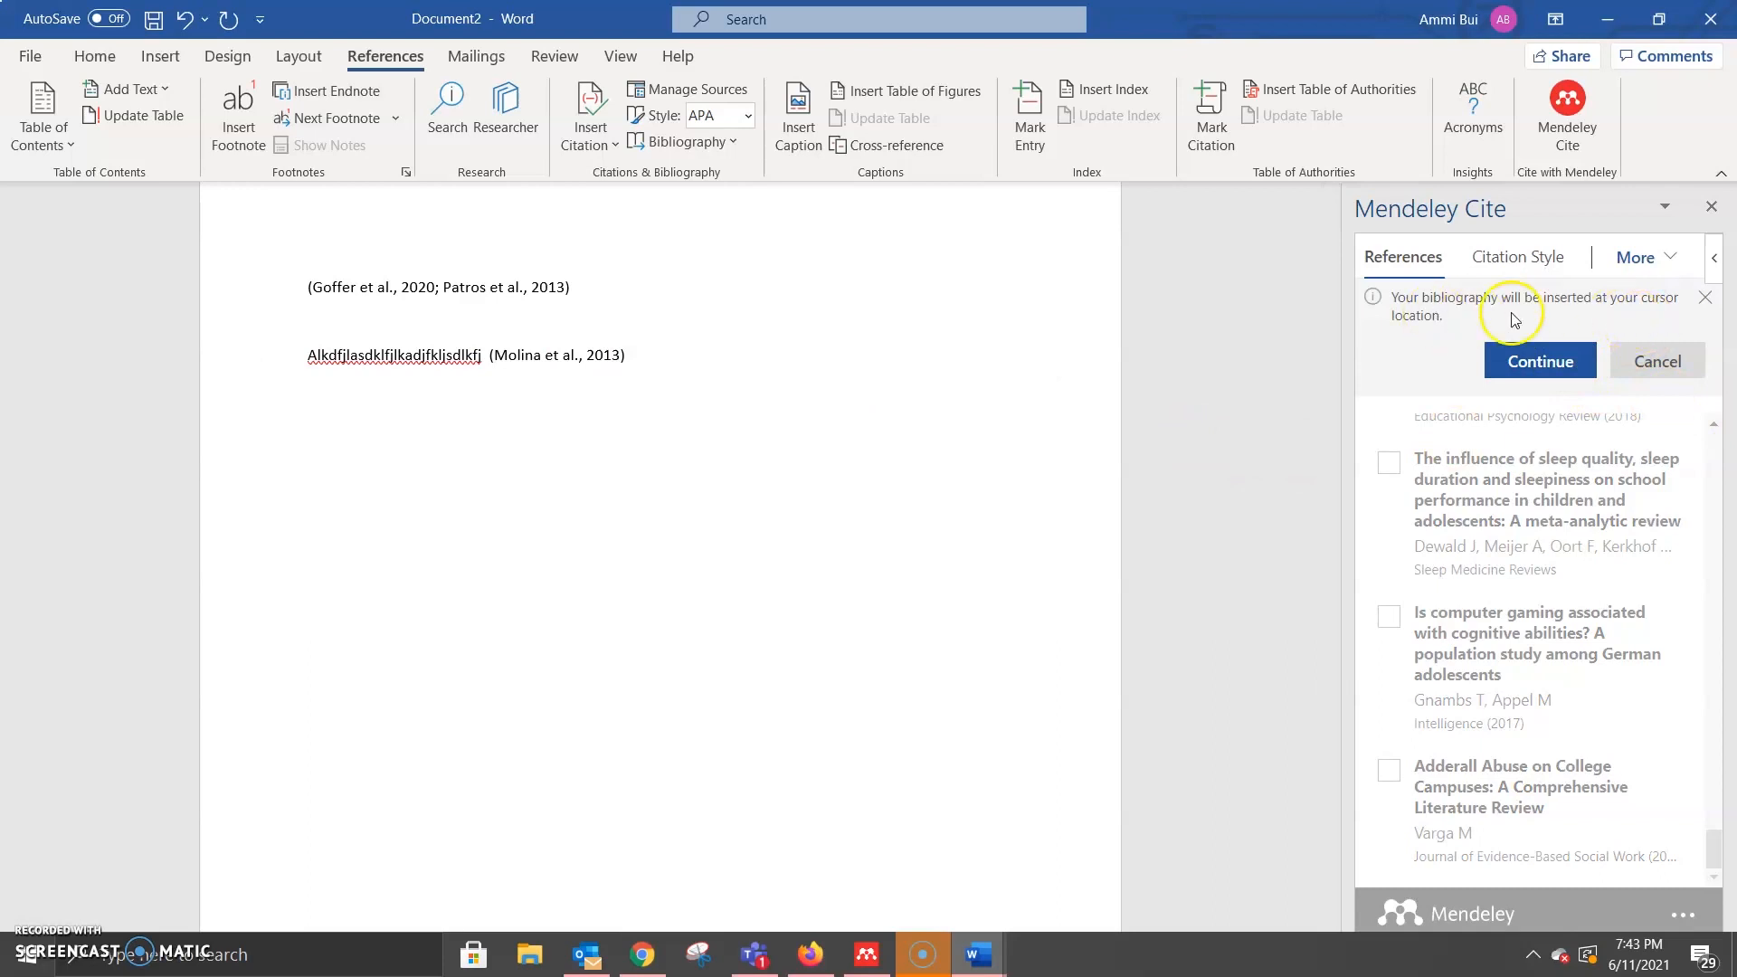
pyautogui.click(353, 459)
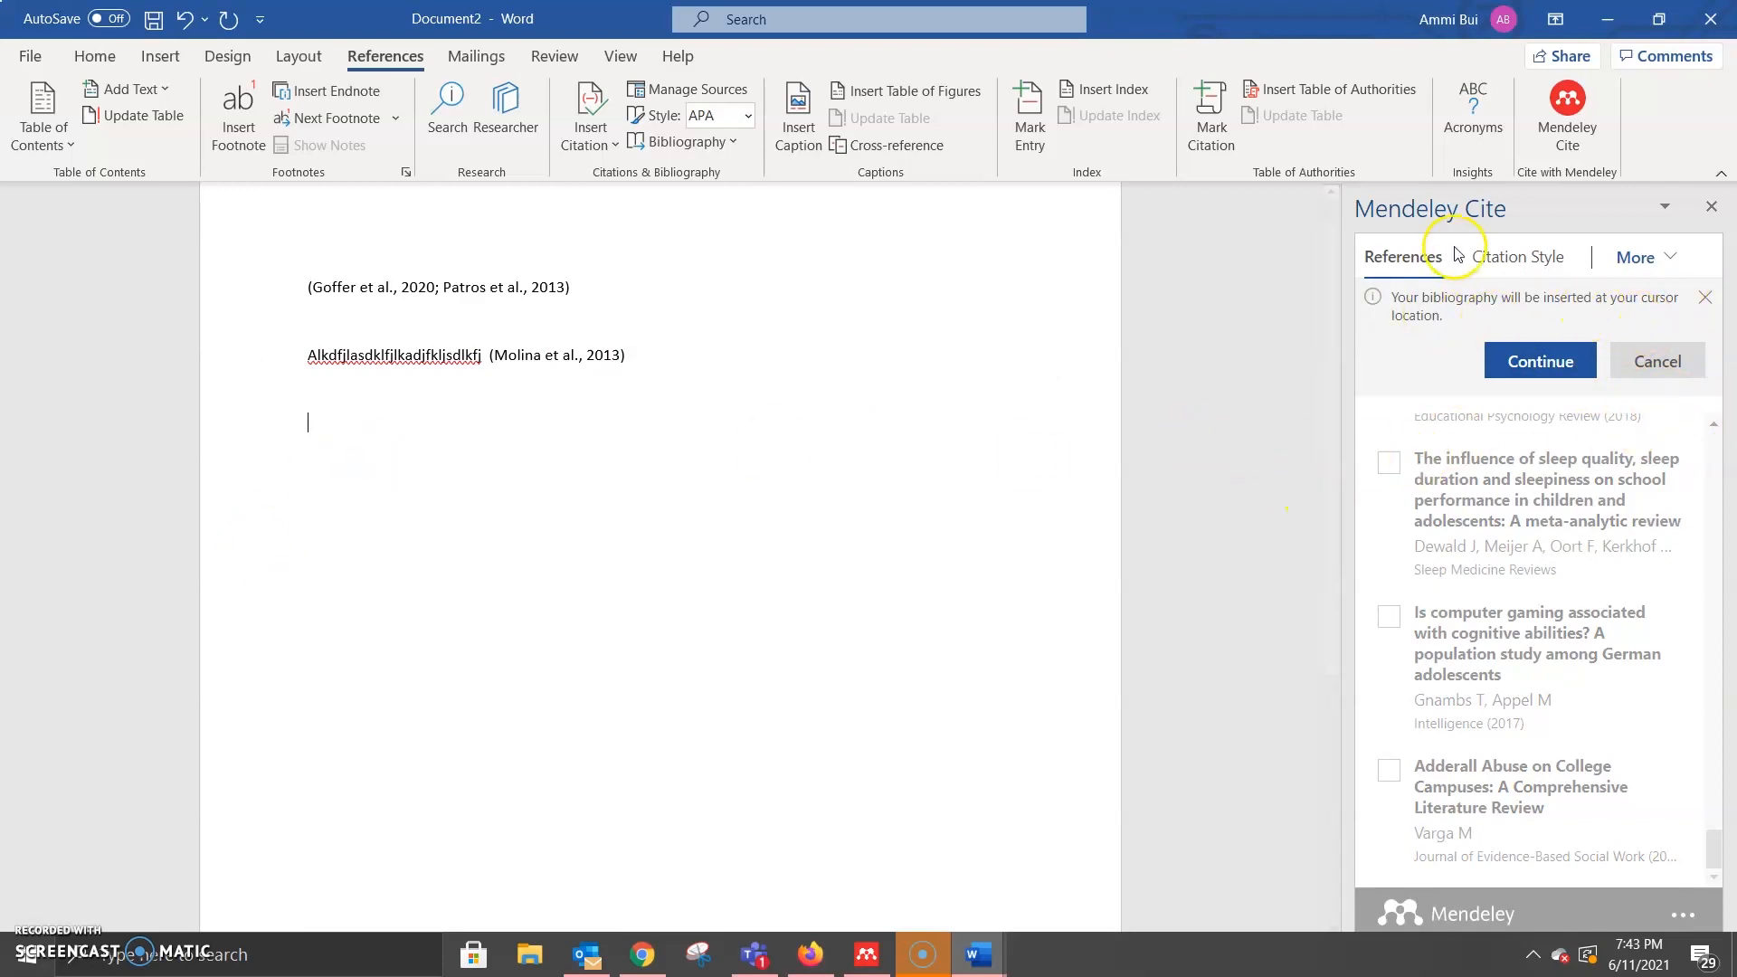
pyautogui.click(1541, 361)
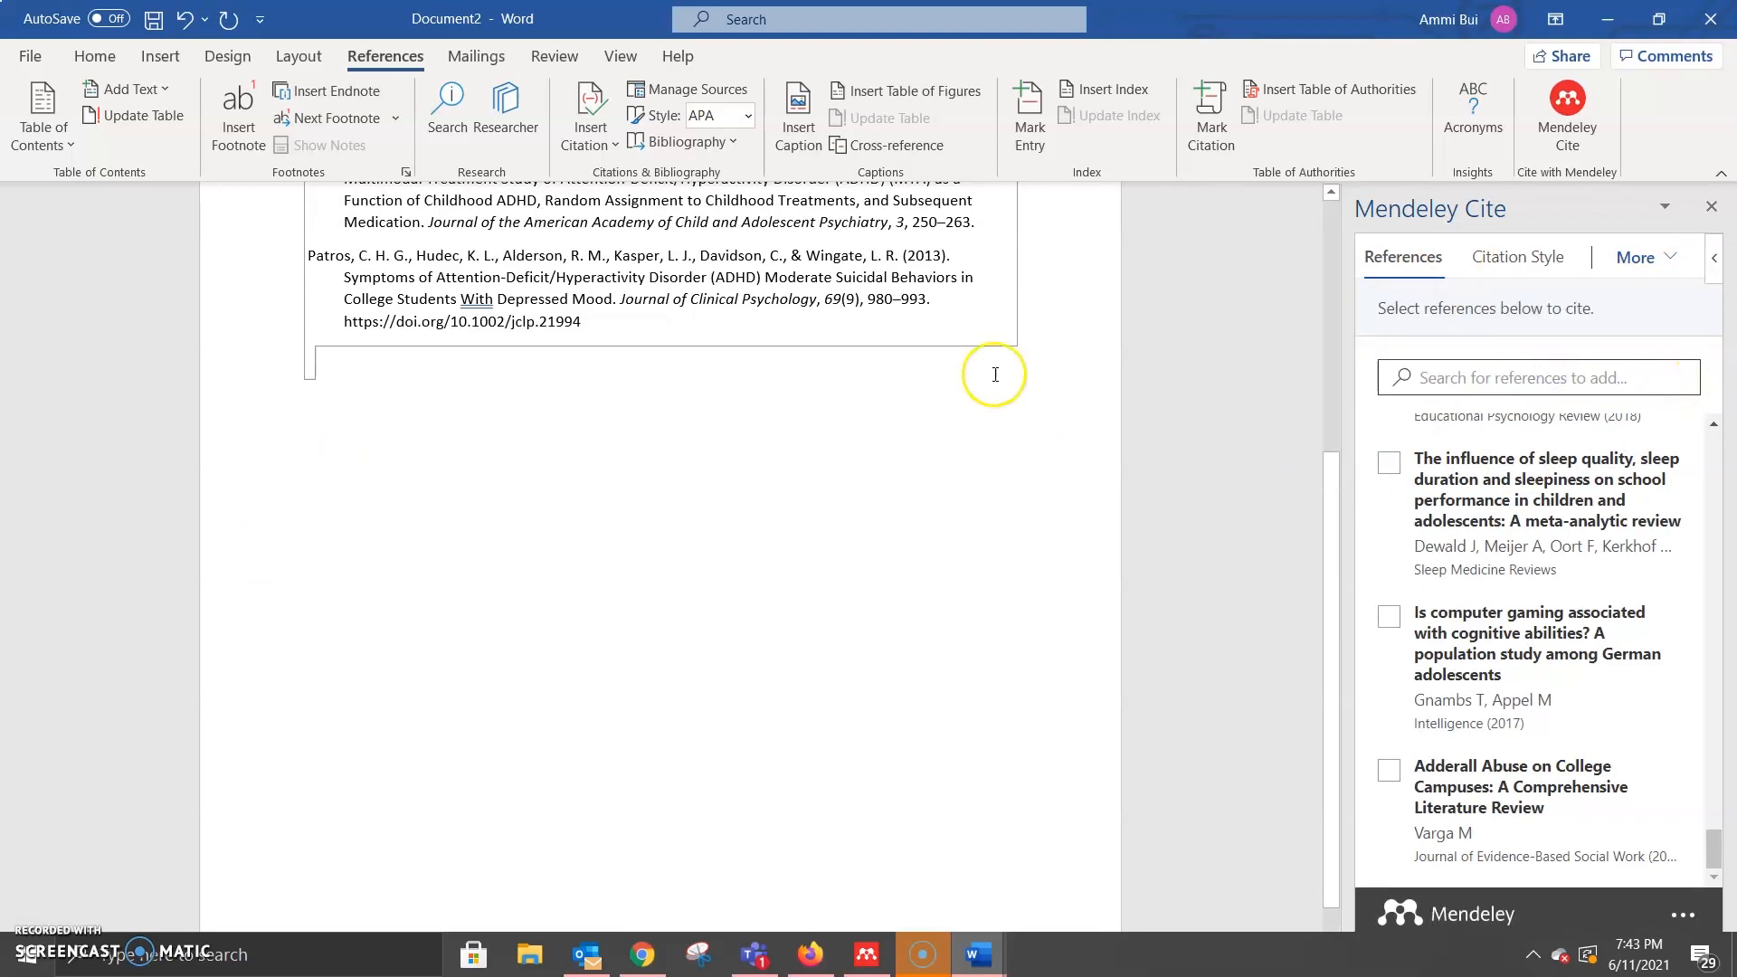
pyautogui.scroll(4, 995, 380)
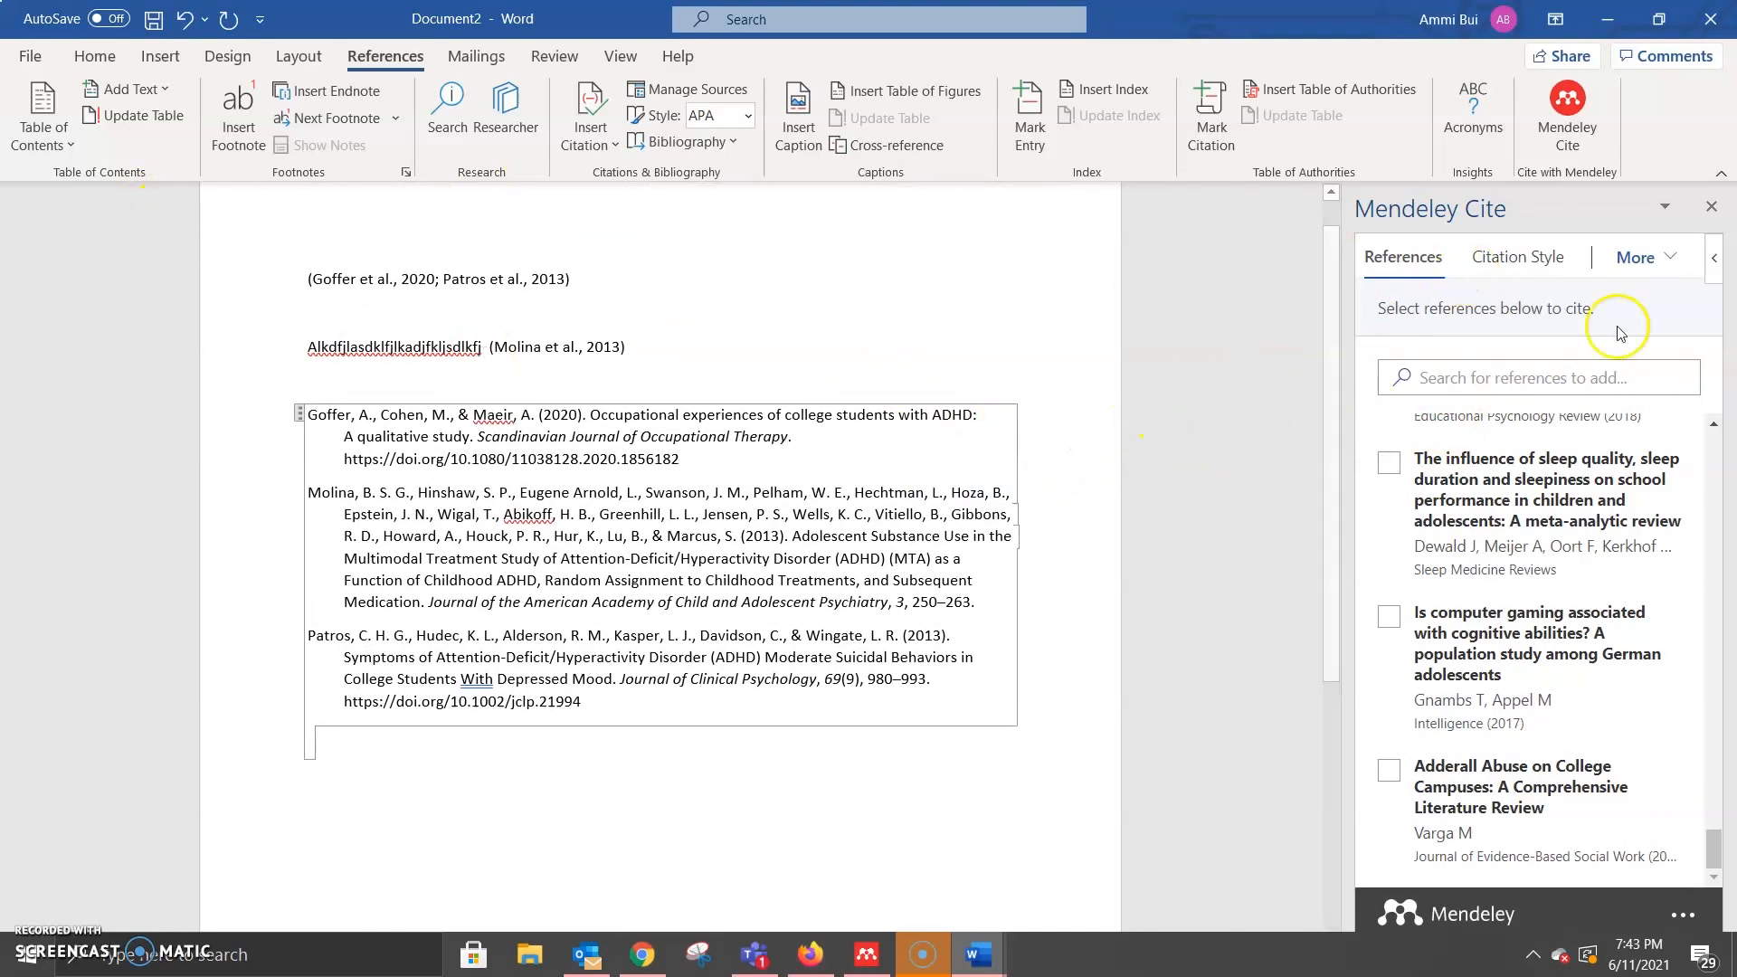
# Step: Apply American Medical Association 11th edition, giving superscript numbered citations and a numbered reference list
pyautogui.click(1531, 263)
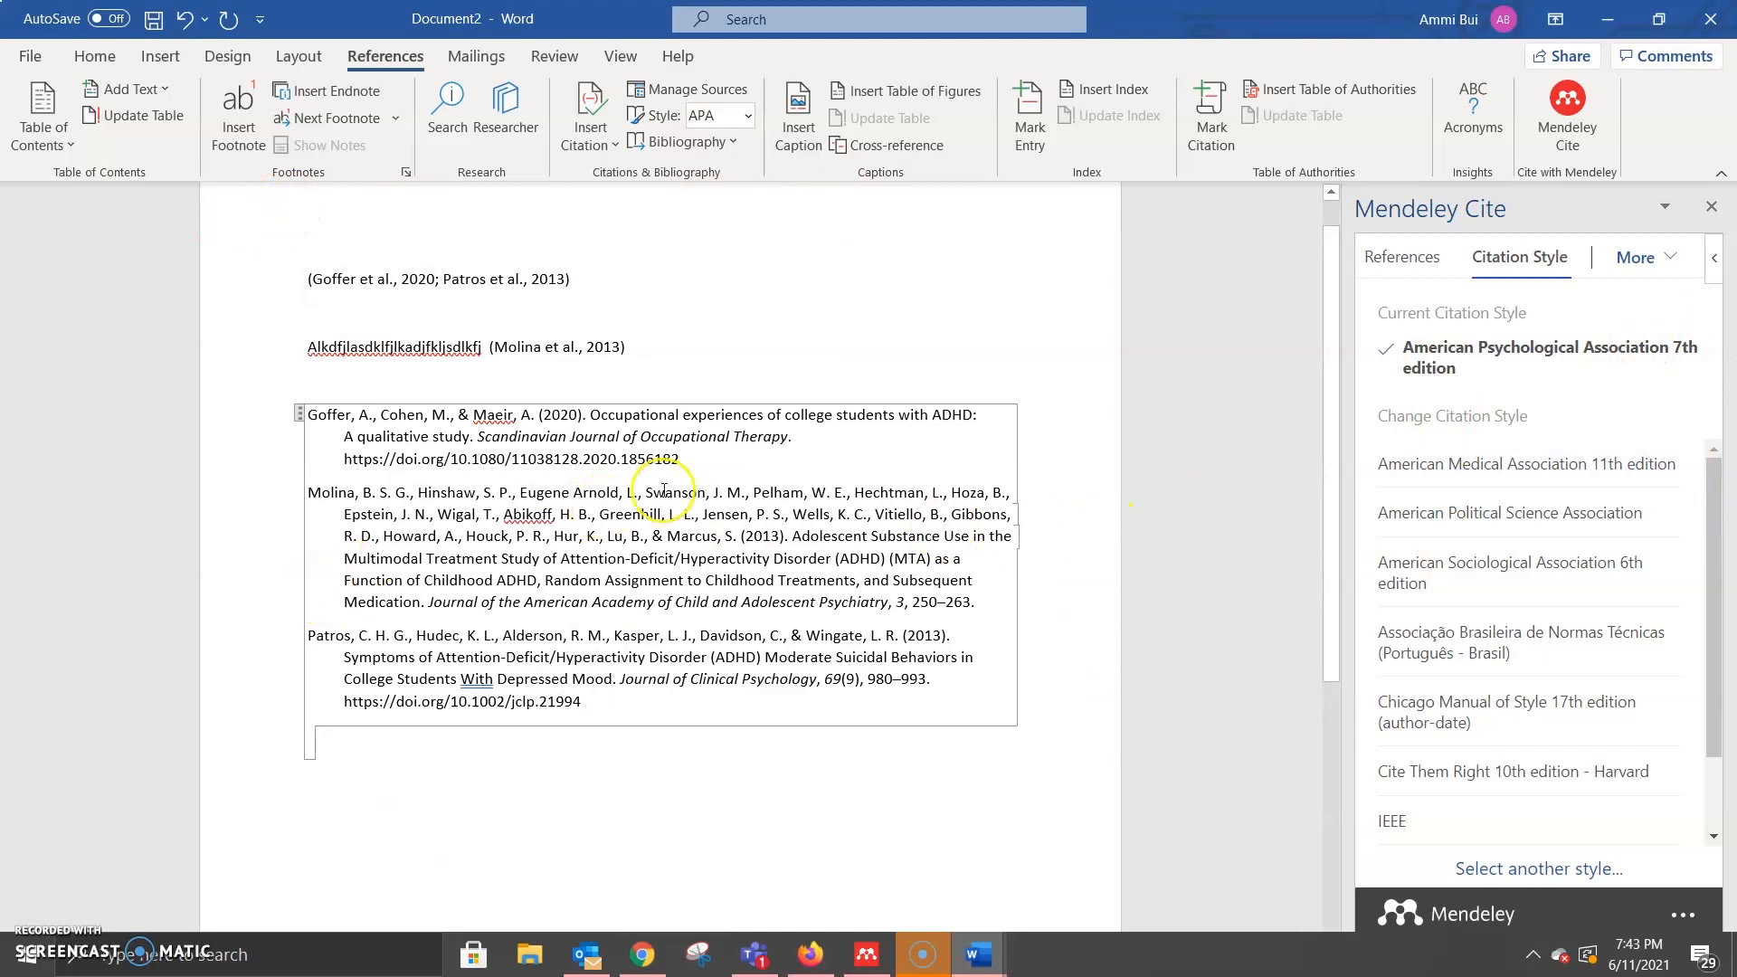
pyautogui.click(1502, 476)
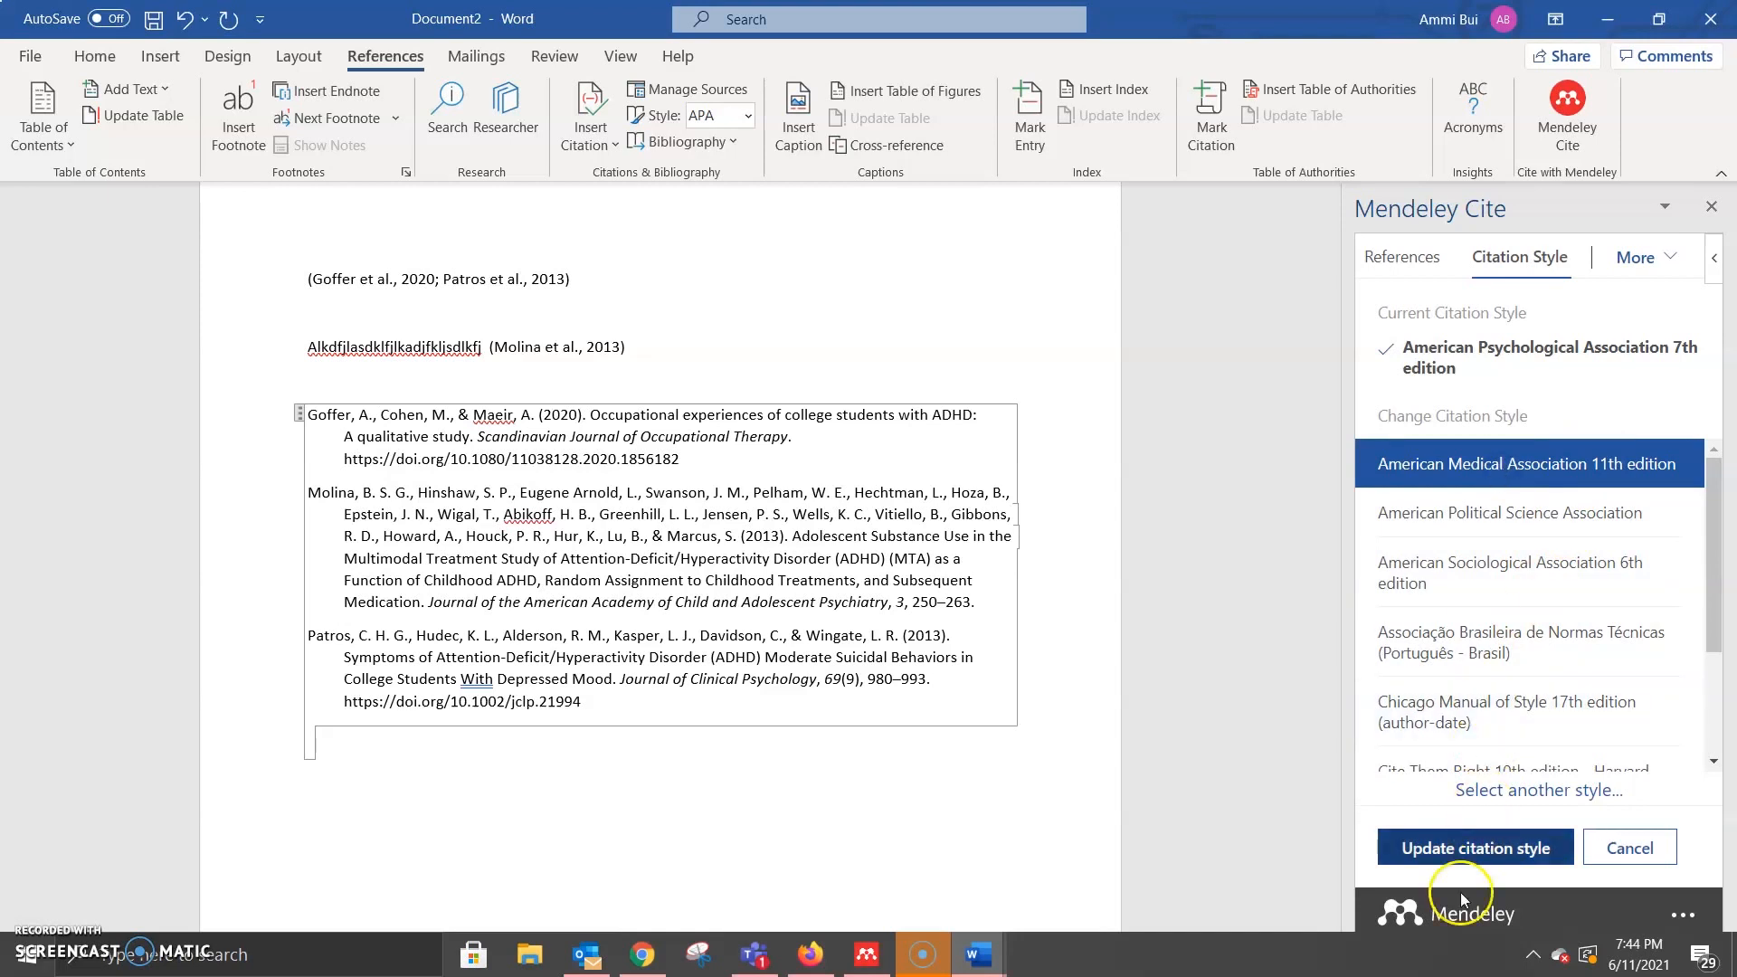
pyautogui.click(1456, 855)
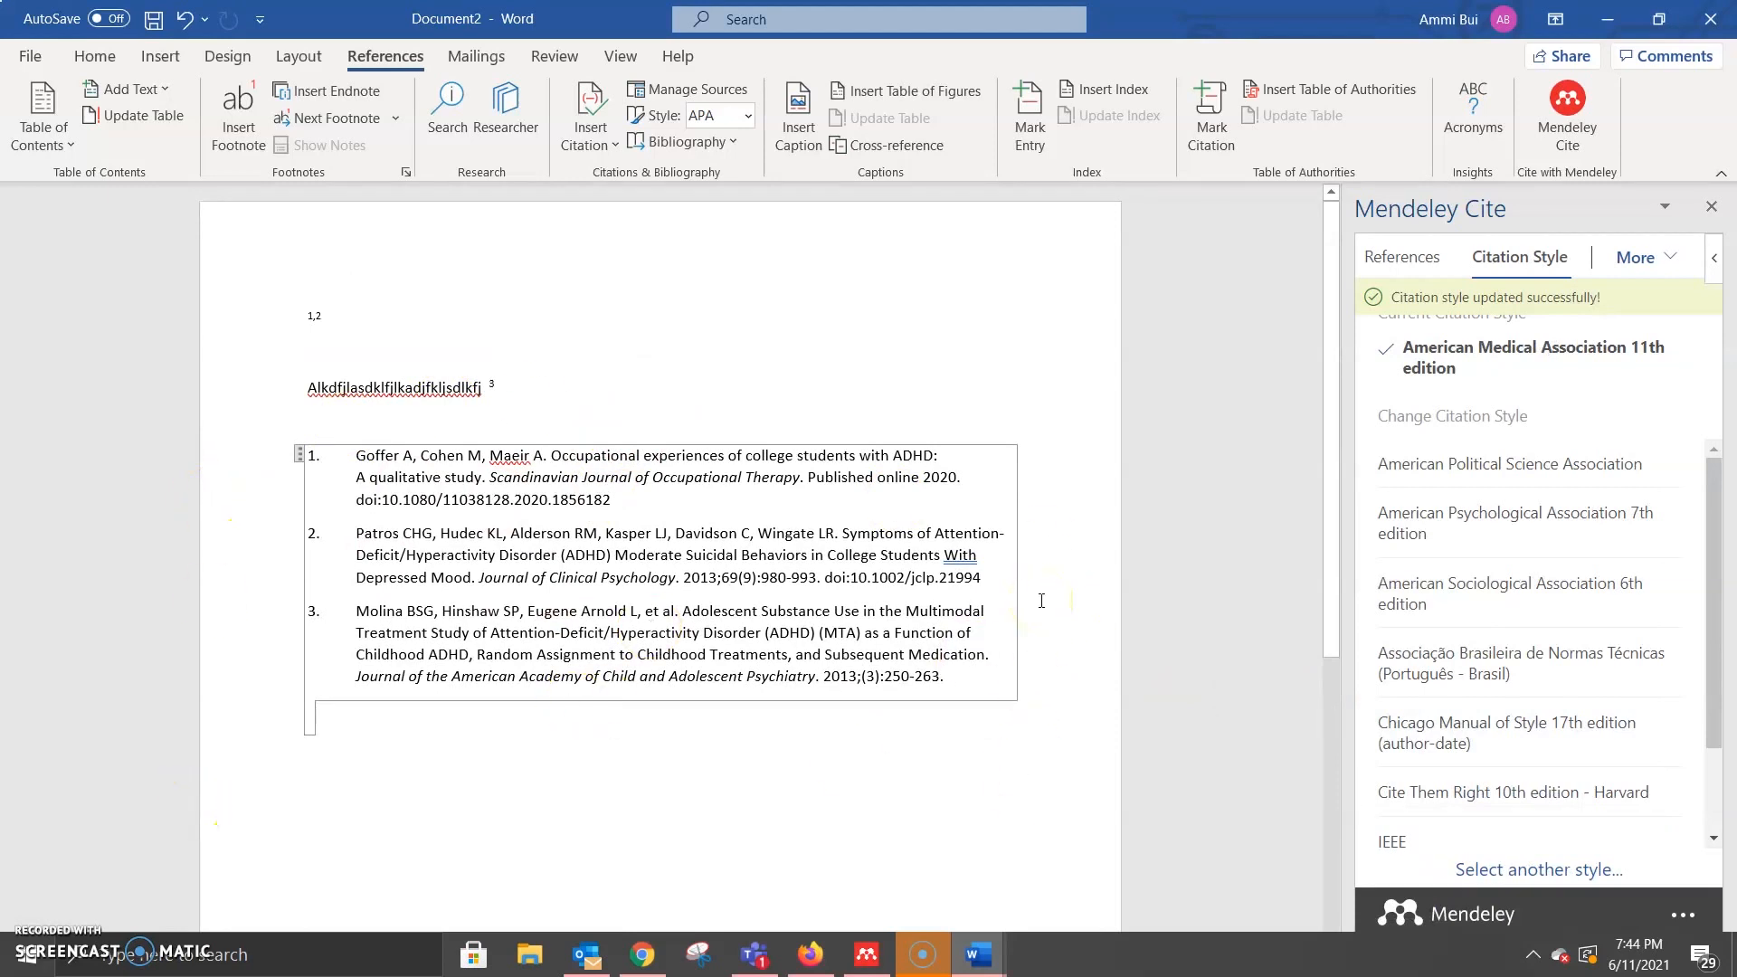
pyautogui.scroll(-2, 1466, 575)
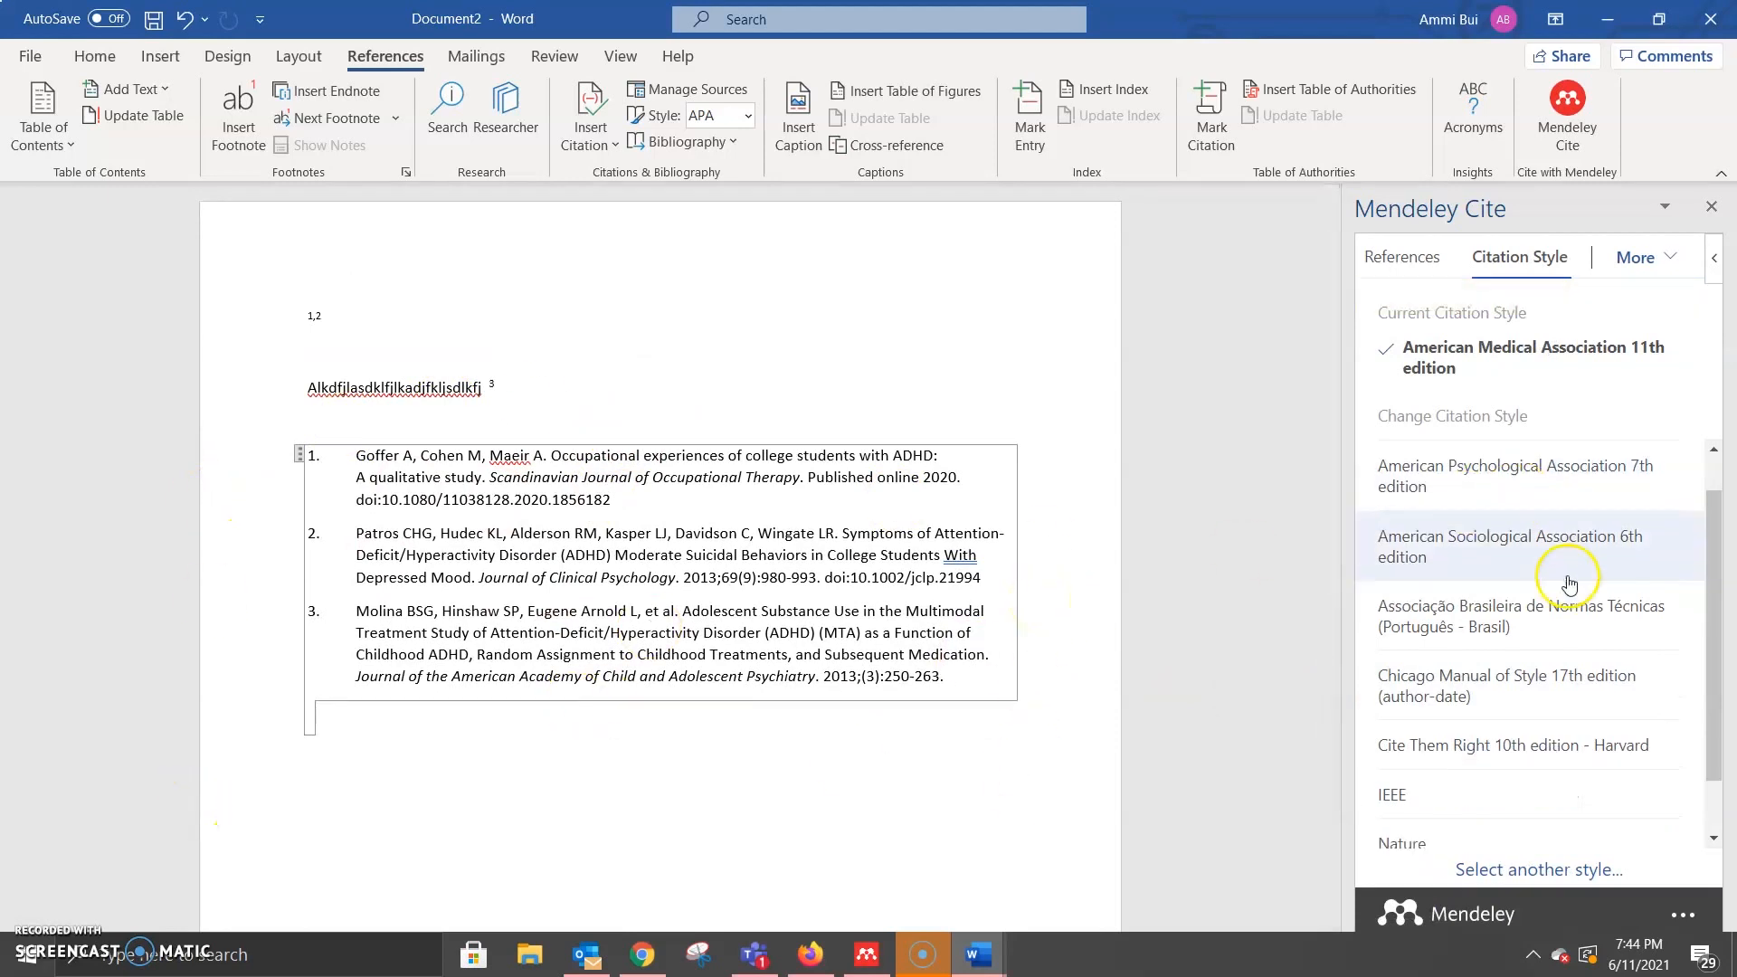
# Step: Search styles for 'chicago' and apply Chicago Manual of Style 17th edition (author-date) to the document
pyautogui.click(1518, 870)
pyautogui.click(1488, 391)
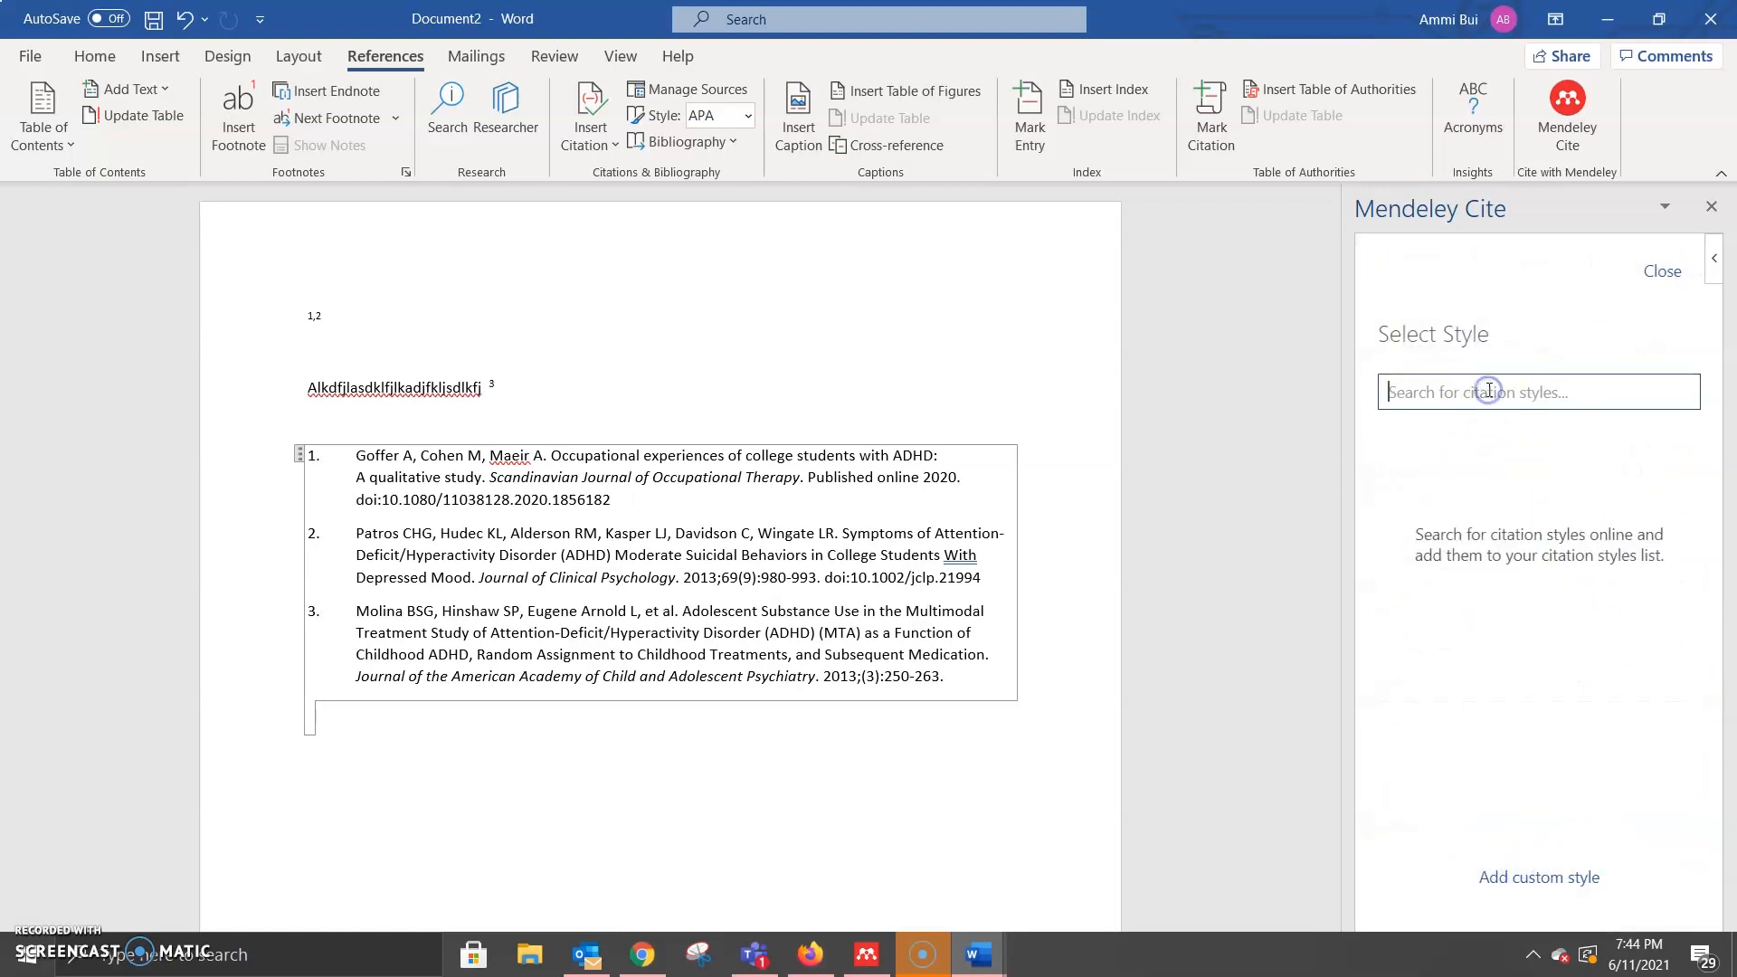
pyautogui.write('chicago')
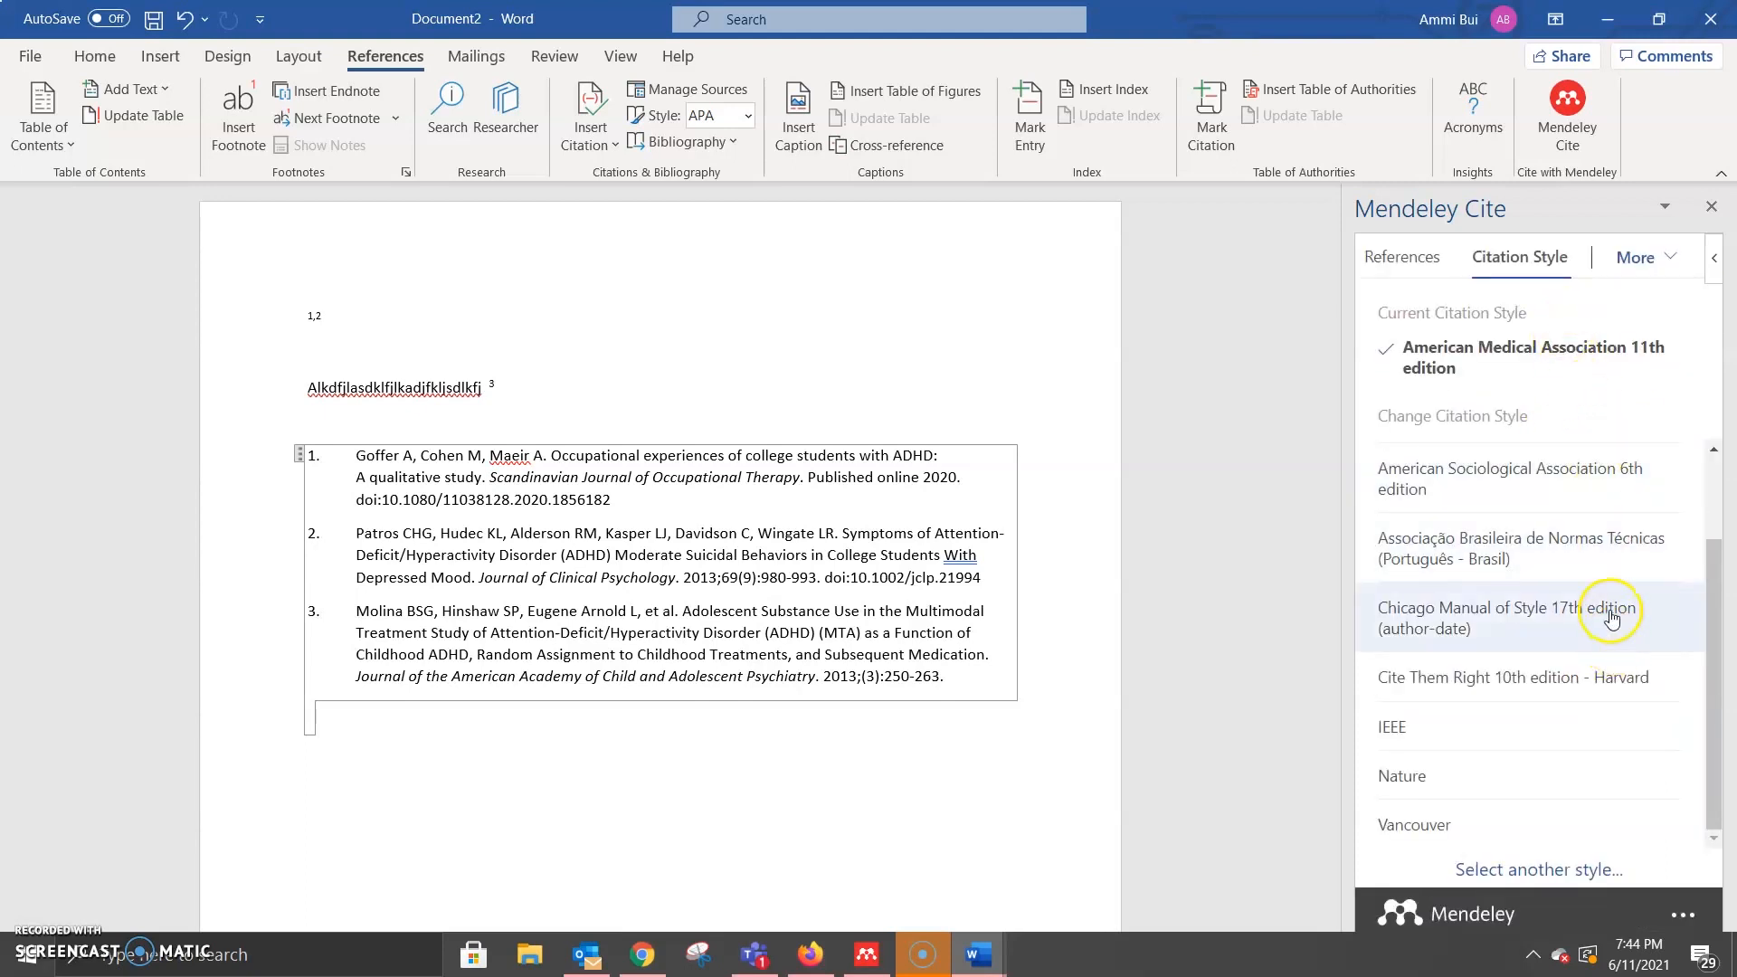
pyautogui.click(1608, 633)
pyautogui.click(1432, 842)
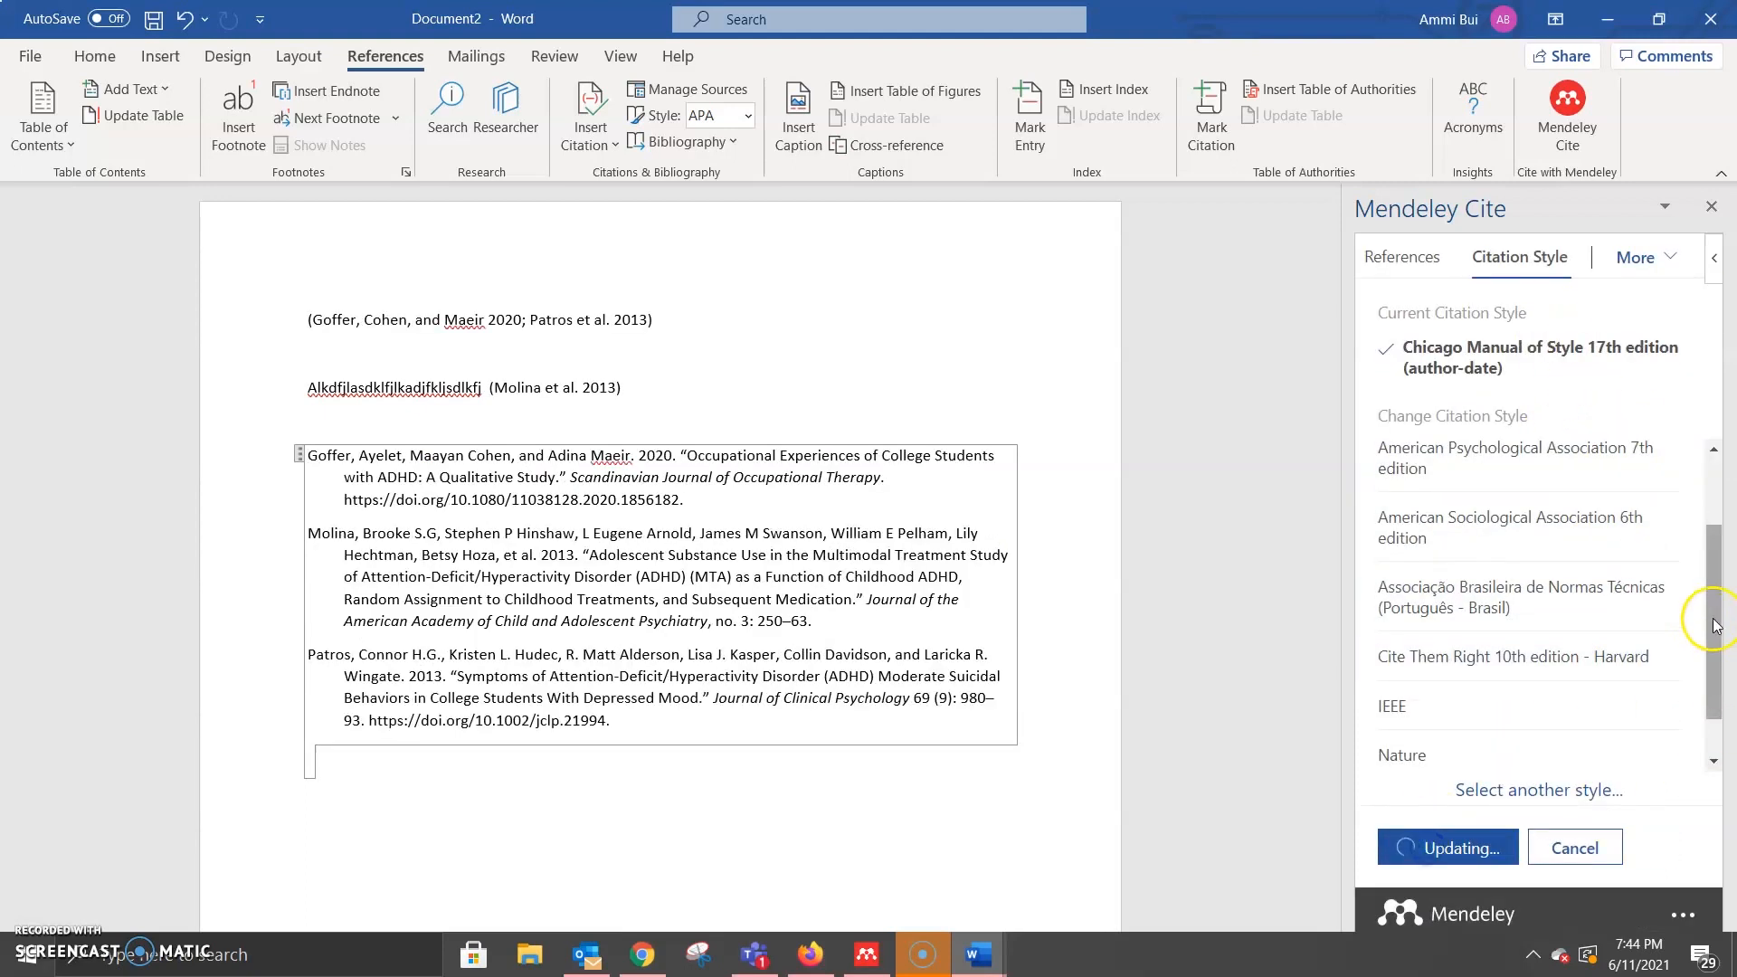